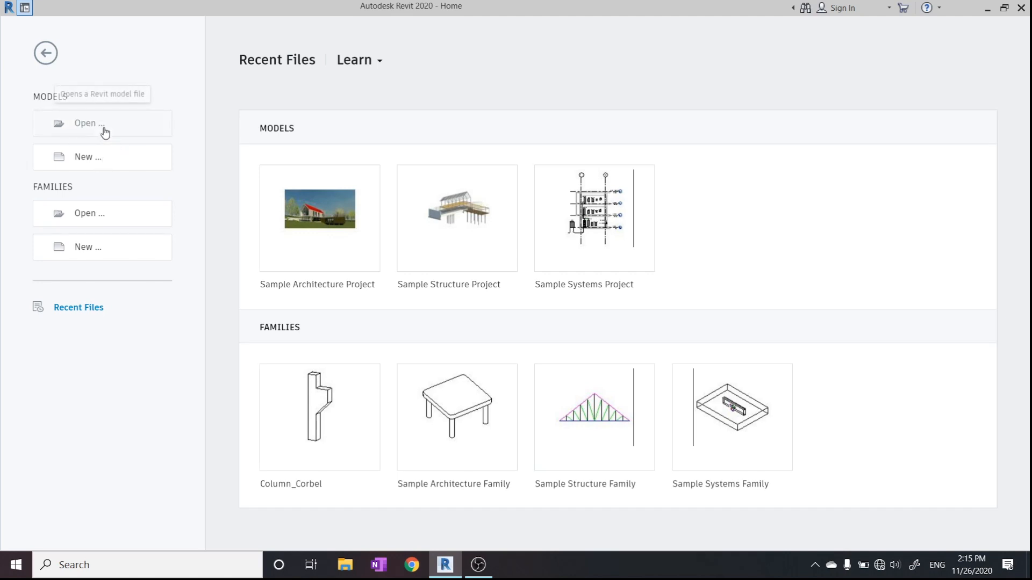
Create a new project from the Structural Analysis-DefaultMetric.rte template in the US Metric templates folder.
click(84, 157)
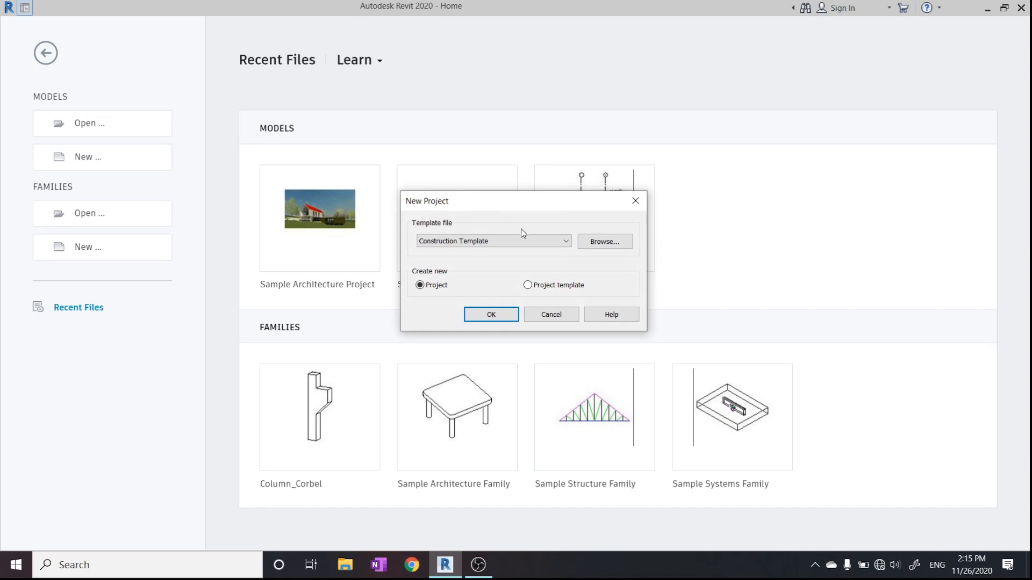
click(530, 242)
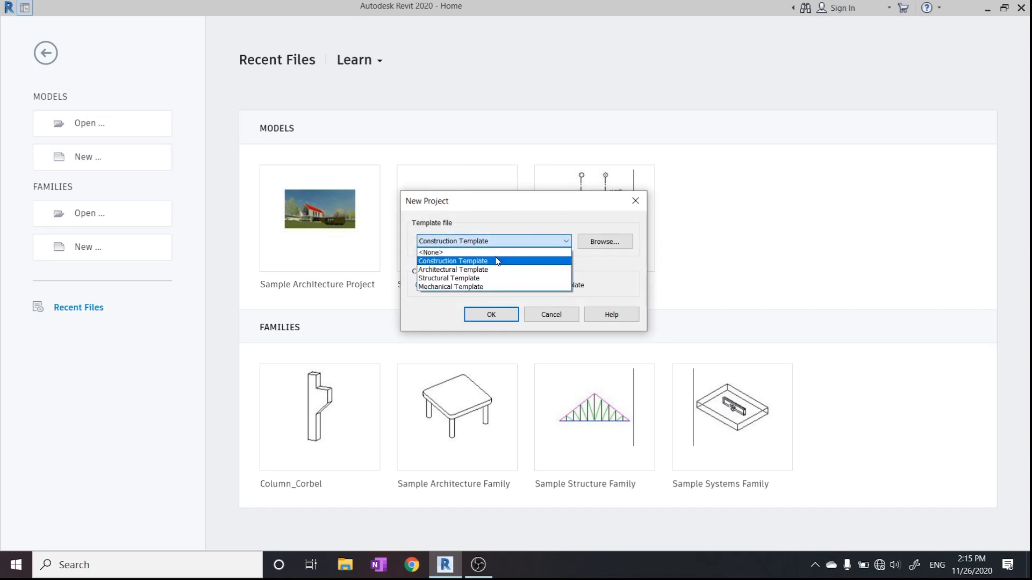
click(505, 213)
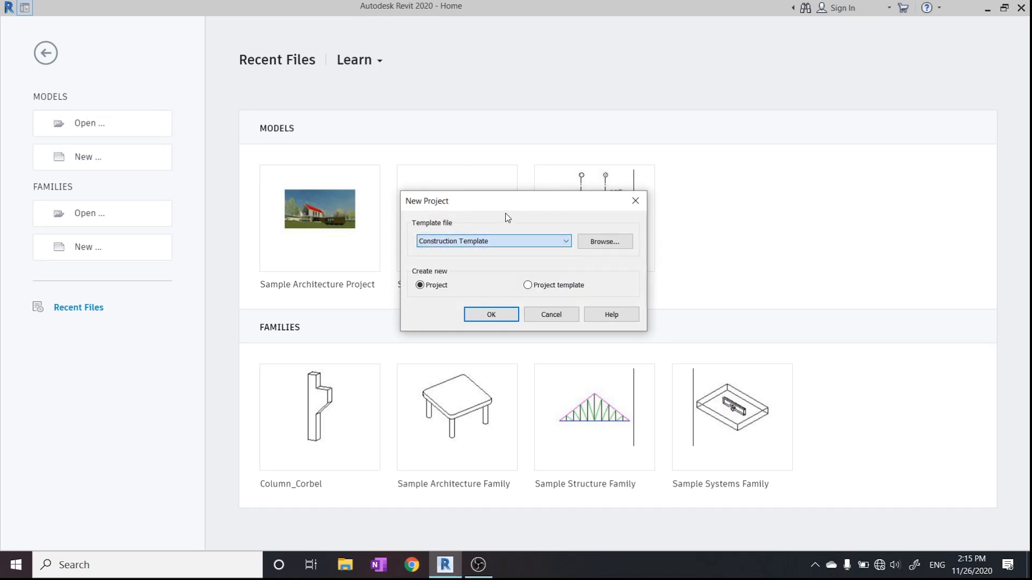
click(473, 241)
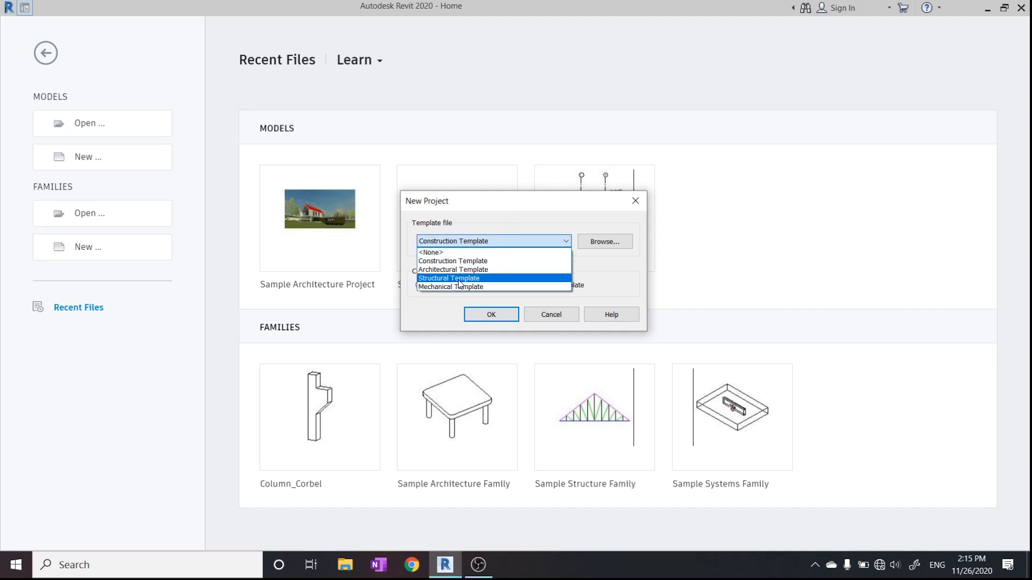
click(619, 234)
click(608, 244)
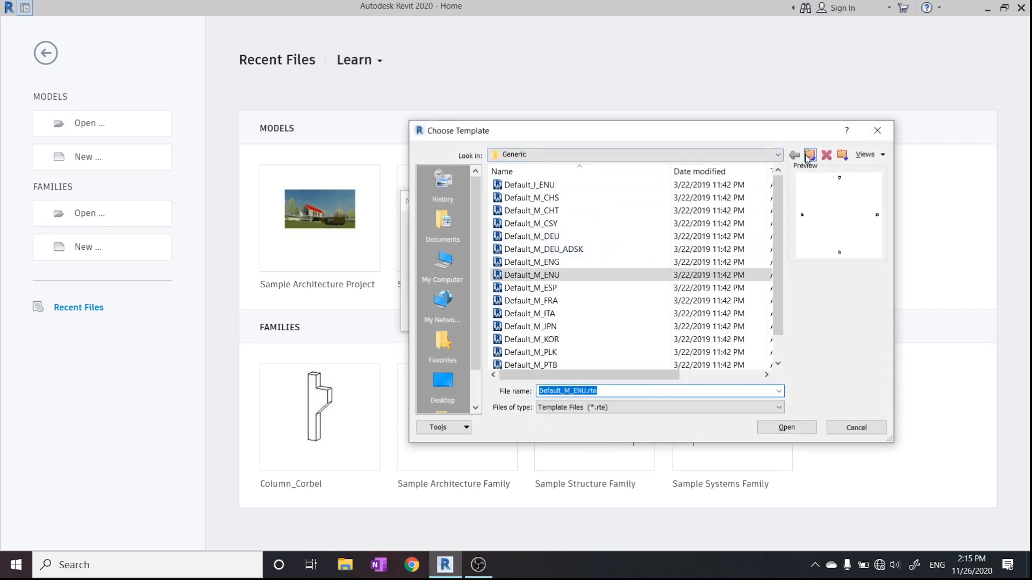
click(808, 158)
click(547, 210)
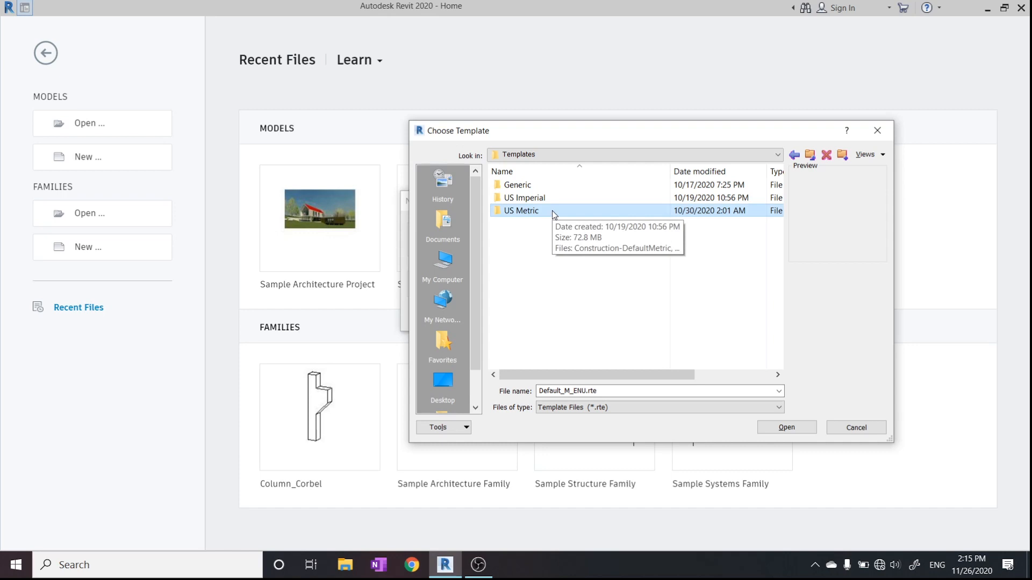
double_click(553, 211)
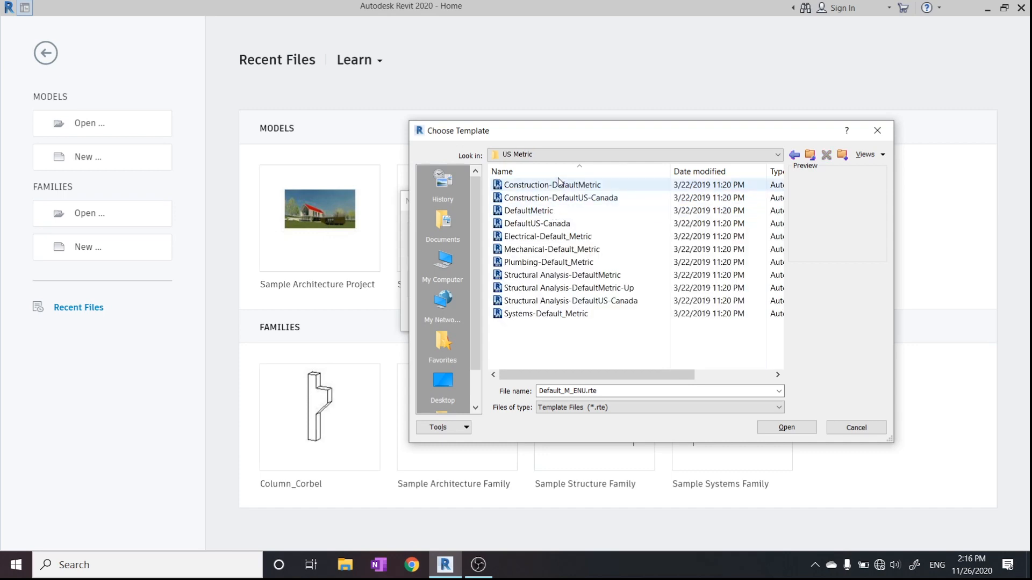
click(562, 276)
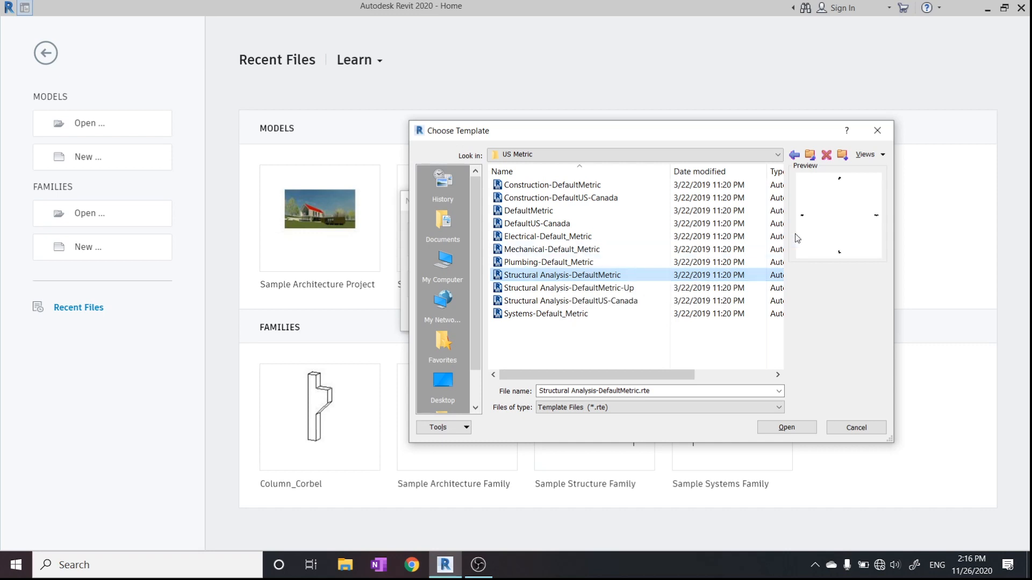
click(792, 426)
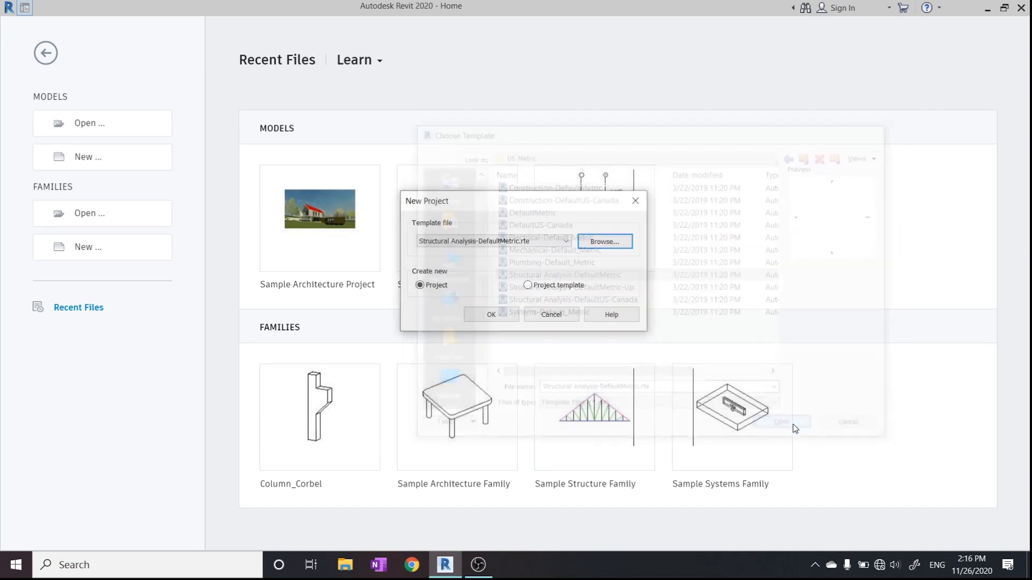
click(476, 313)
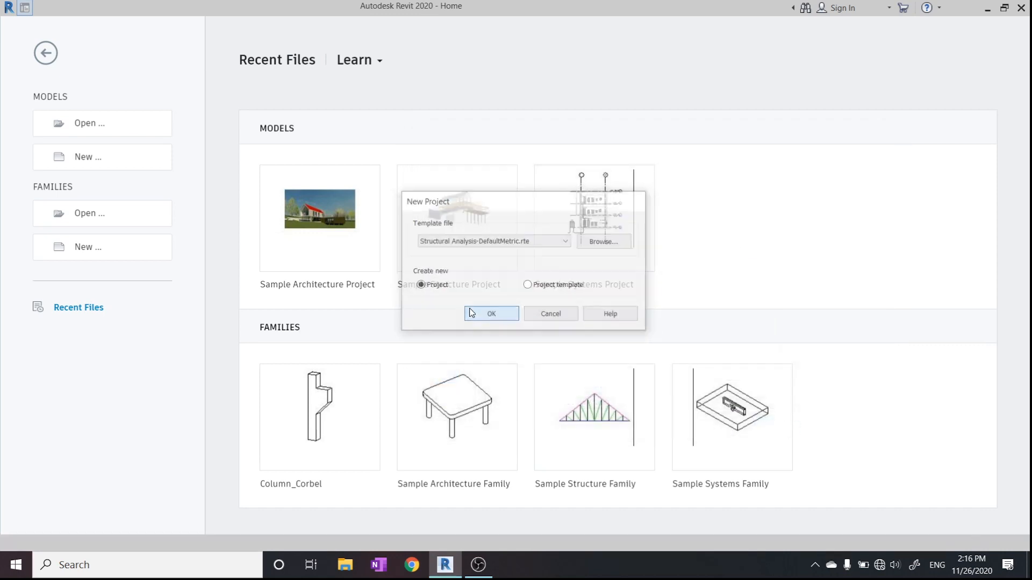
click(478, 565)
click(479, 566)
click(479, 566)
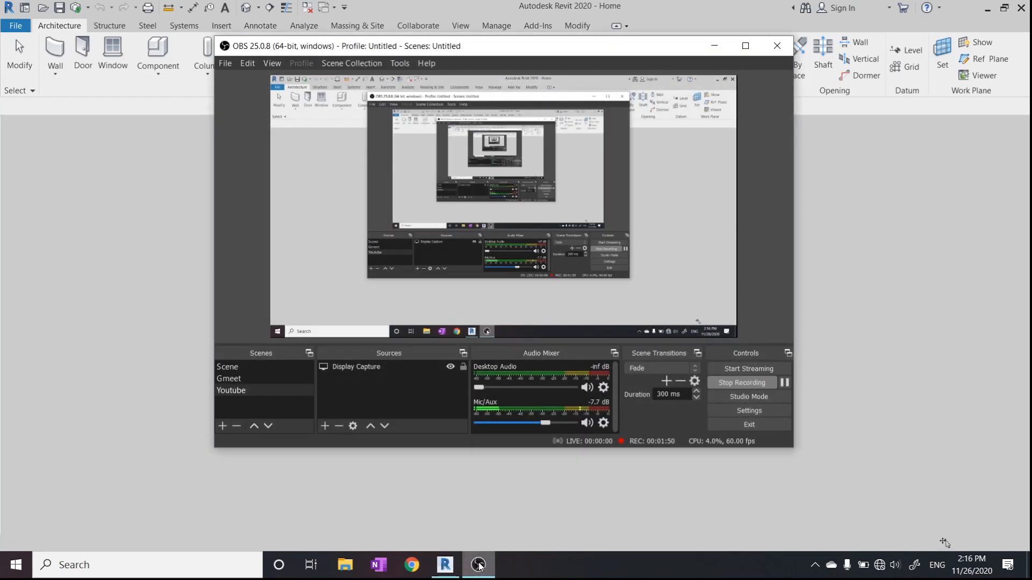
click(479, 566)
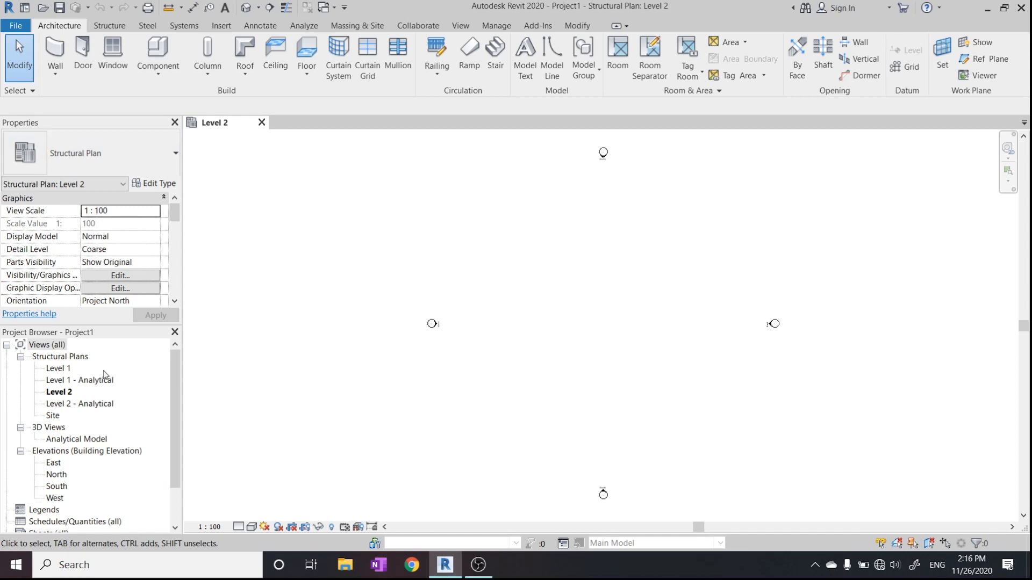
Look through the project's structural plans, 3D views, elevations, schedules, sheets, families and groups.
scroll(105, 374, down, 1)
scroll(105, 375, up, 1)
scroll(66, 413, down, 2)
scroll(67, 413, up, 2)
scroll(110, 435, down, 2)
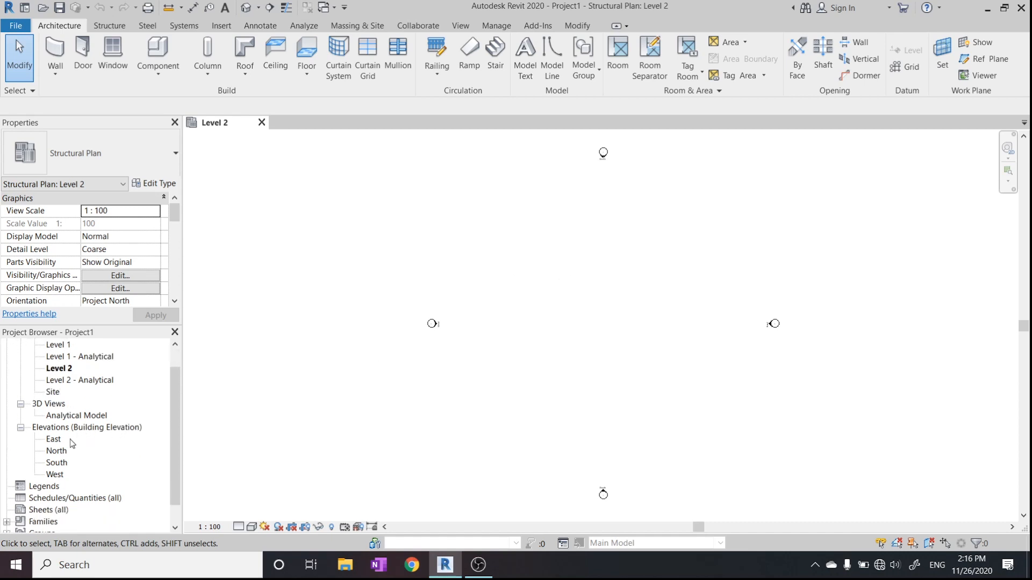
scroll(79, 433, down, 1)
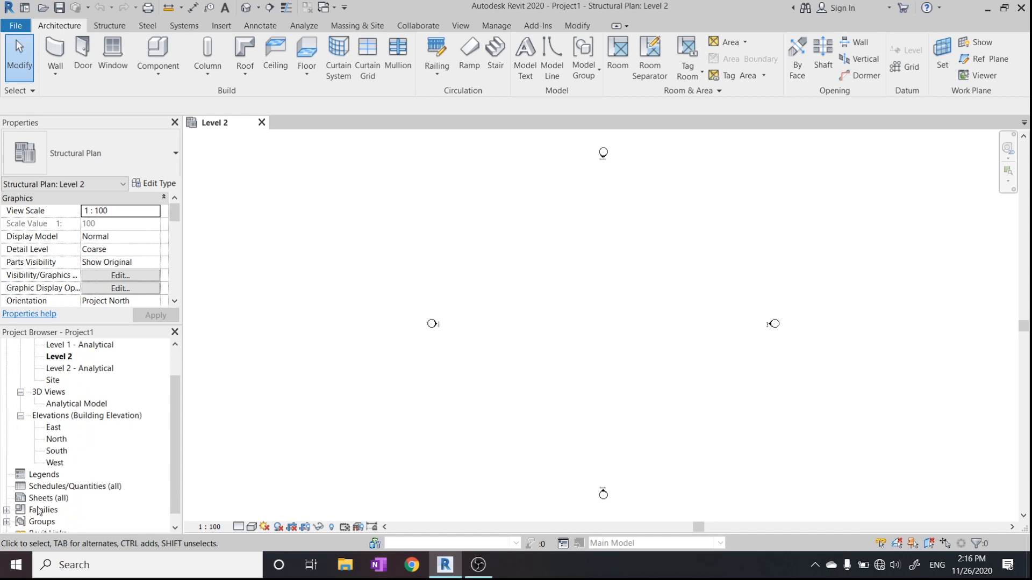
scroll(43, 438, up, 1)
scroll(42, 438, down, 2)
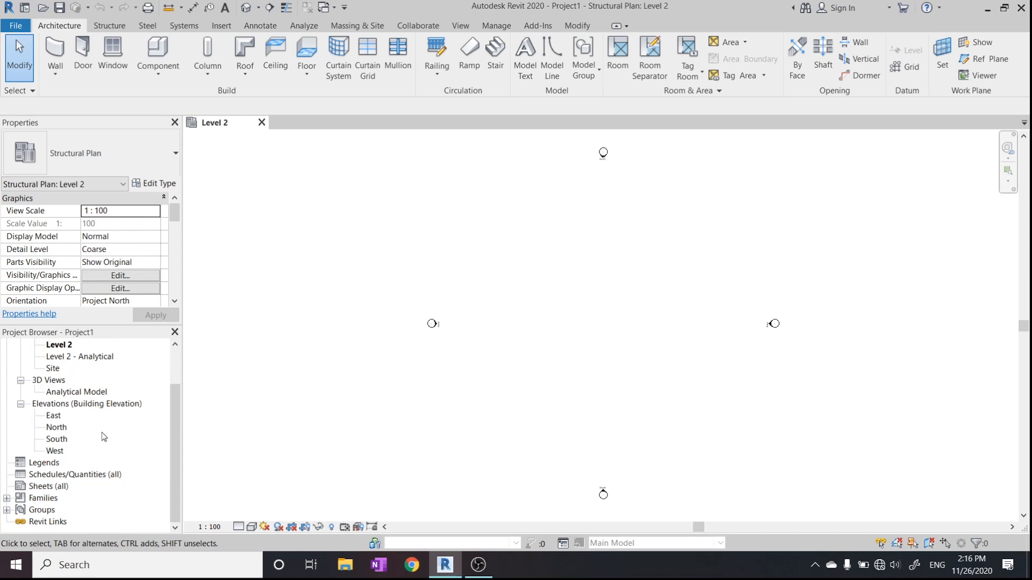
scroll(101, 431, up, 4)
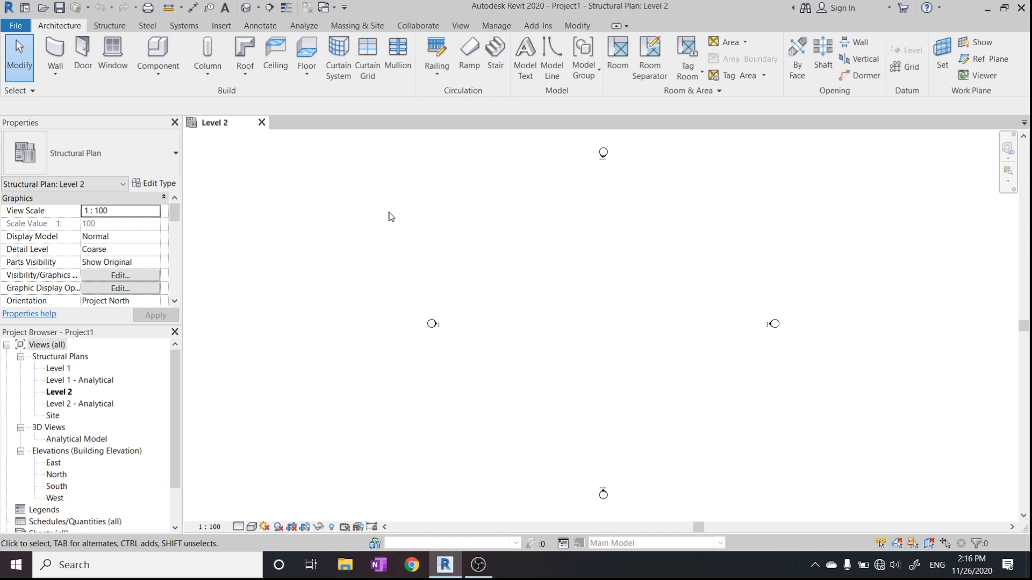
middle_drag(595, 284, 575, 288)
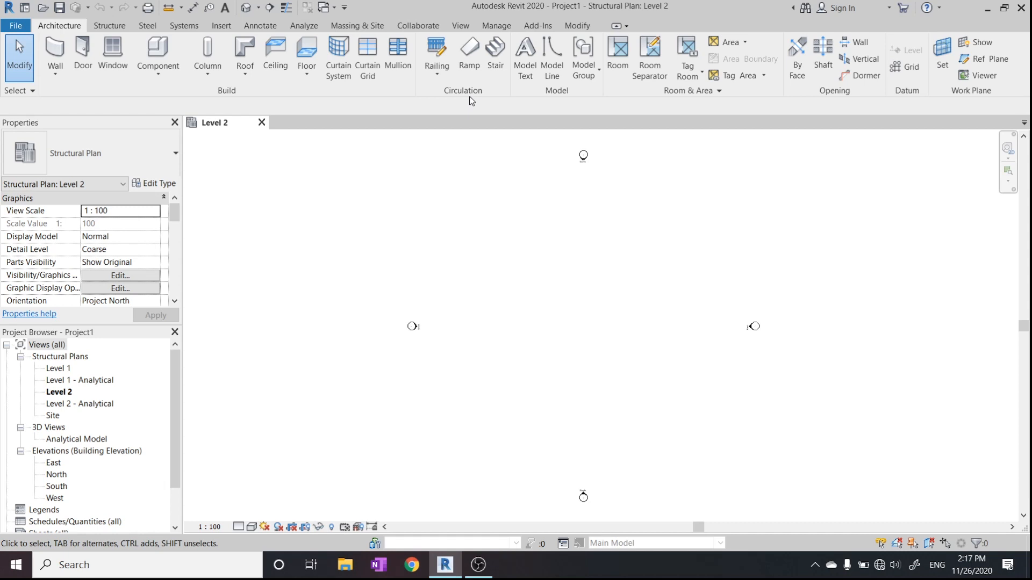
Enable all object snaps in the project's snap settings and accept them.
click(491, 27)
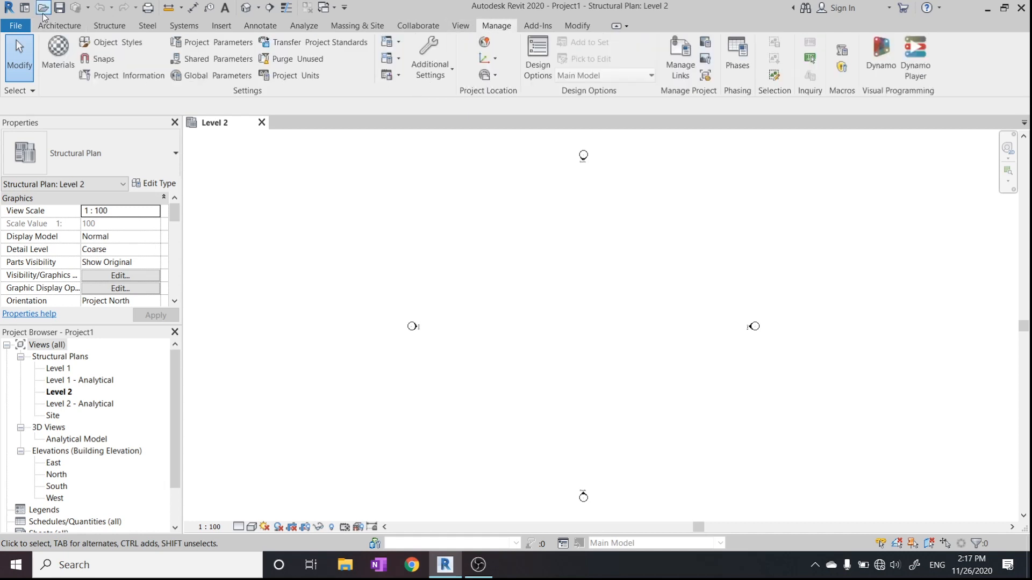
click(112, 60)
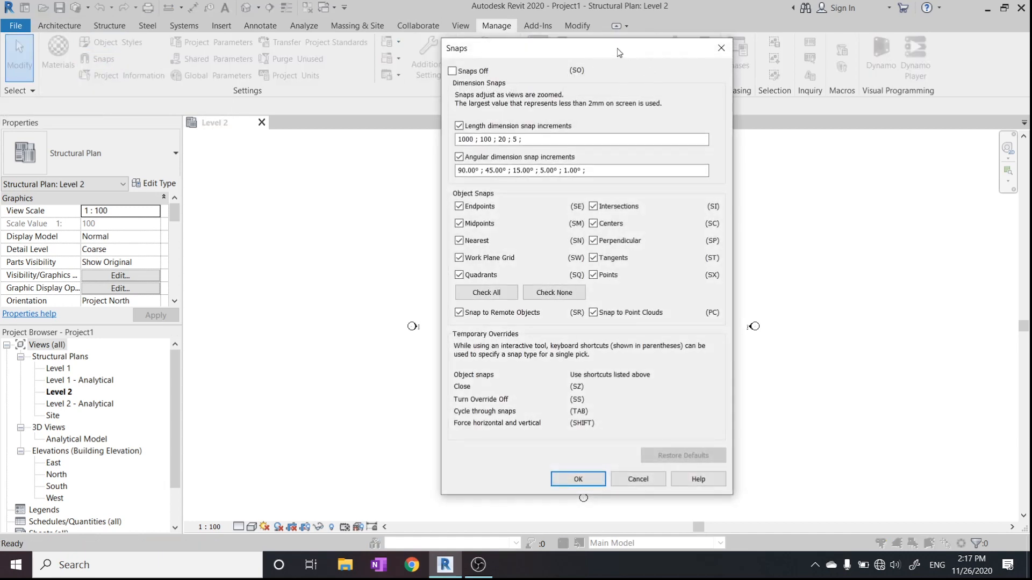
drag(619, 53, 601, 53)
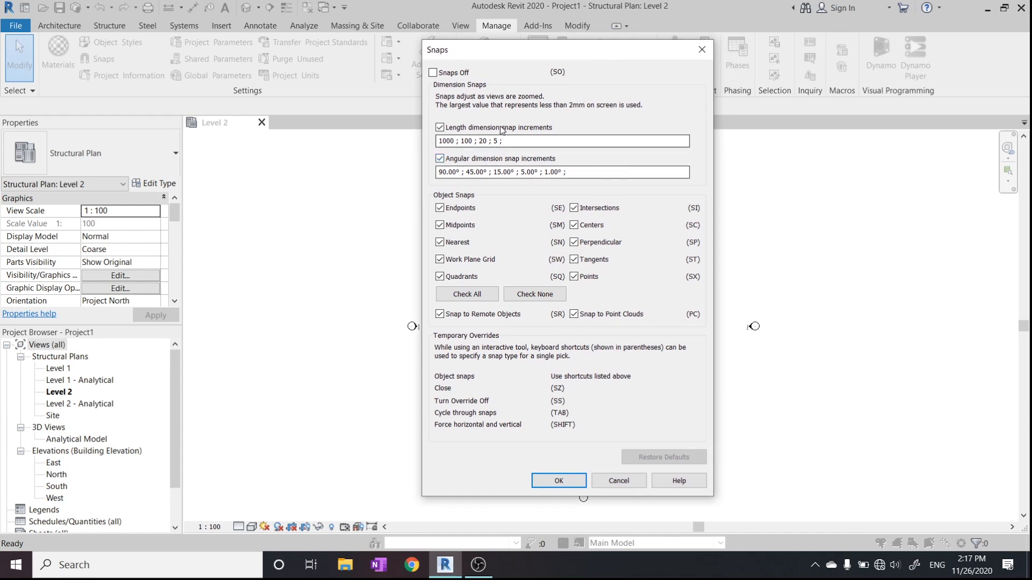
click(471, 296)
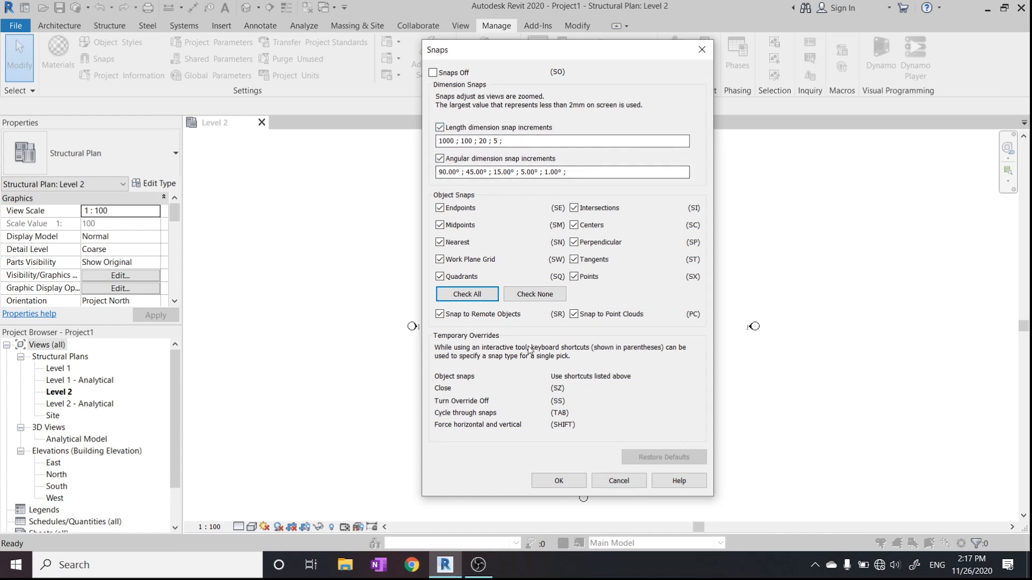
click(545, 480)
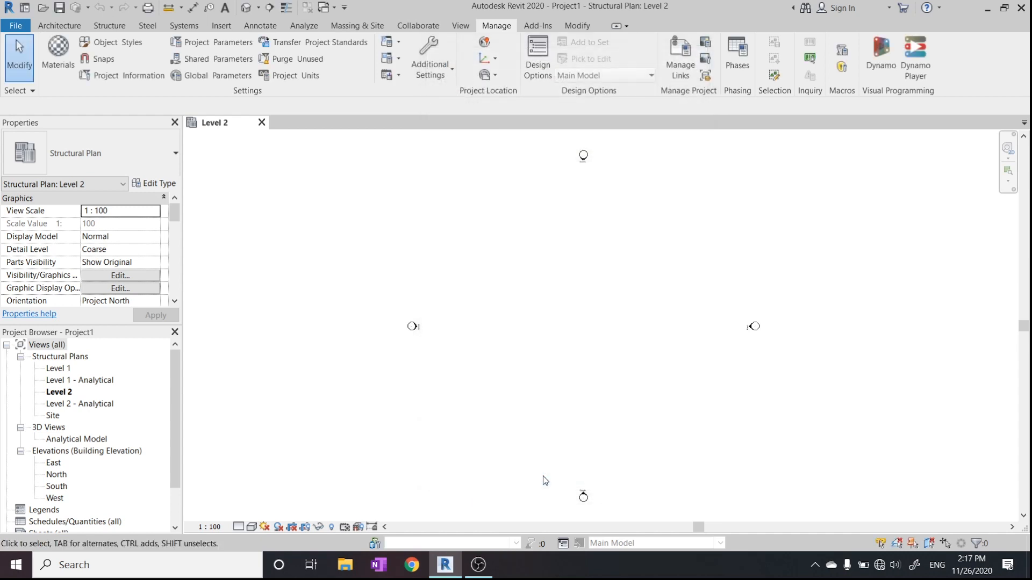
Review the project information parameters and close them without editing any value.
click(113, 79)
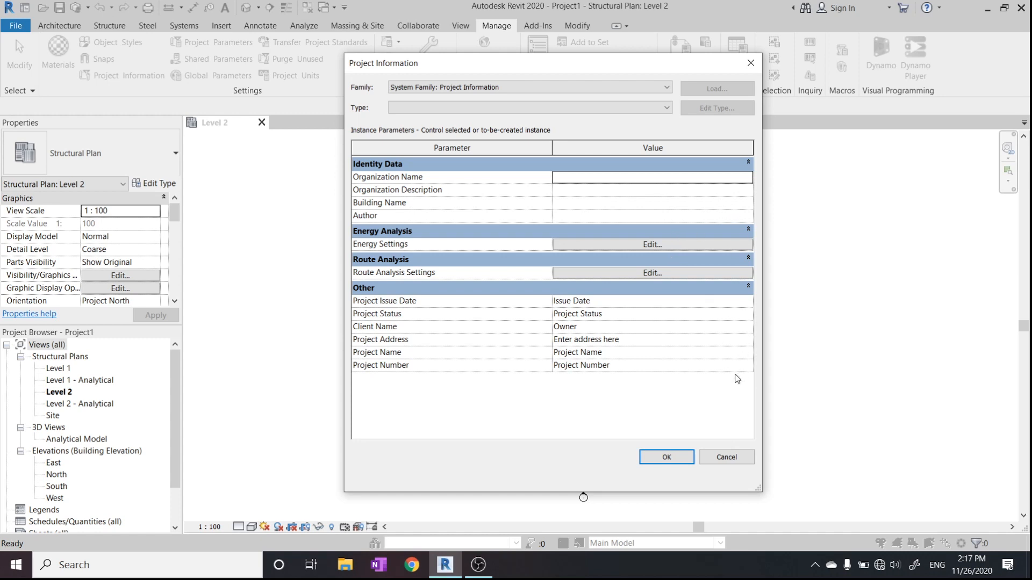
click(682, 456)
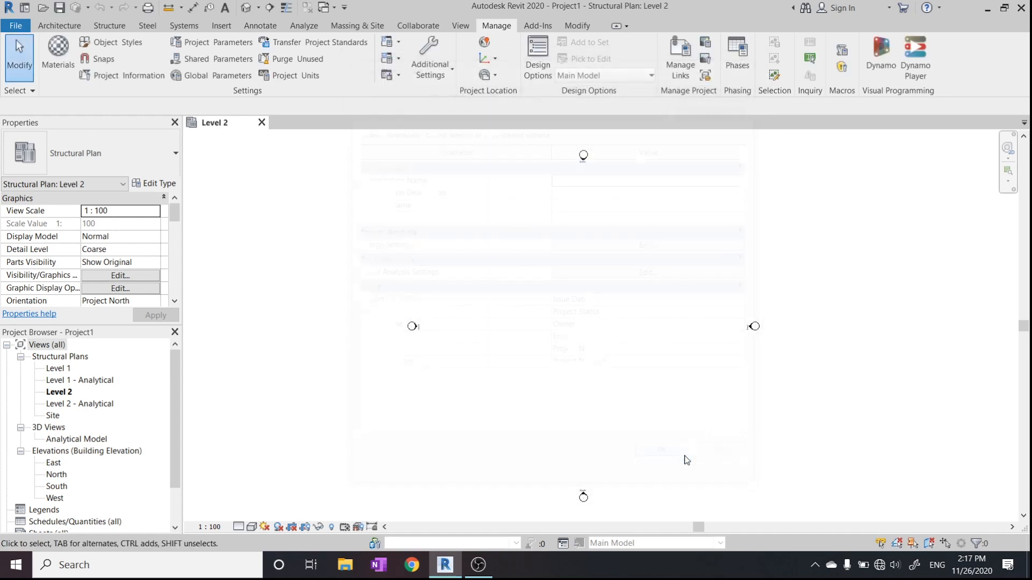
scroll(462, 222, down, 2)
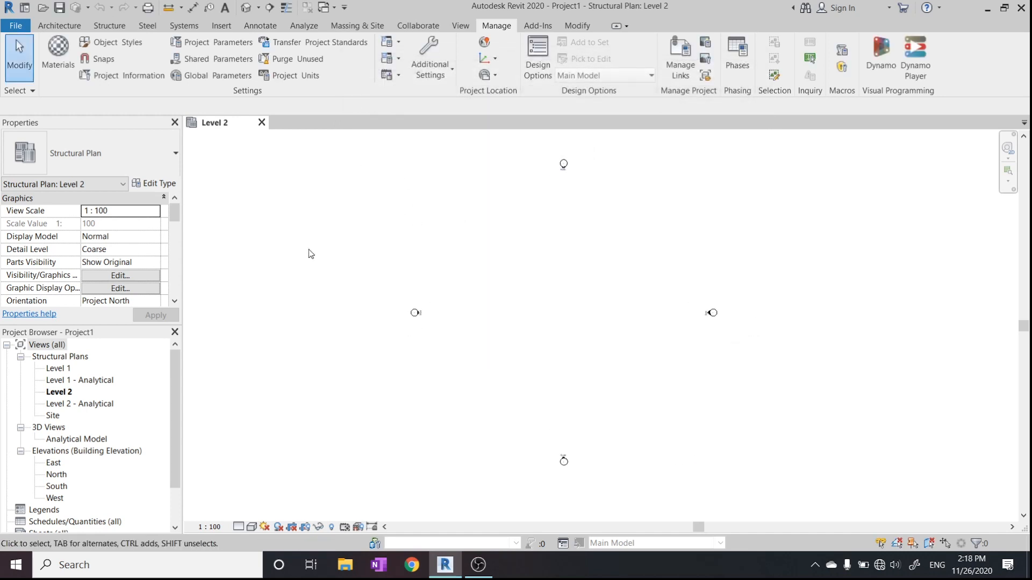
Draw the first vertical grid line on the Level 2 plan, just inside the west elevation marker.
click(110, 26)
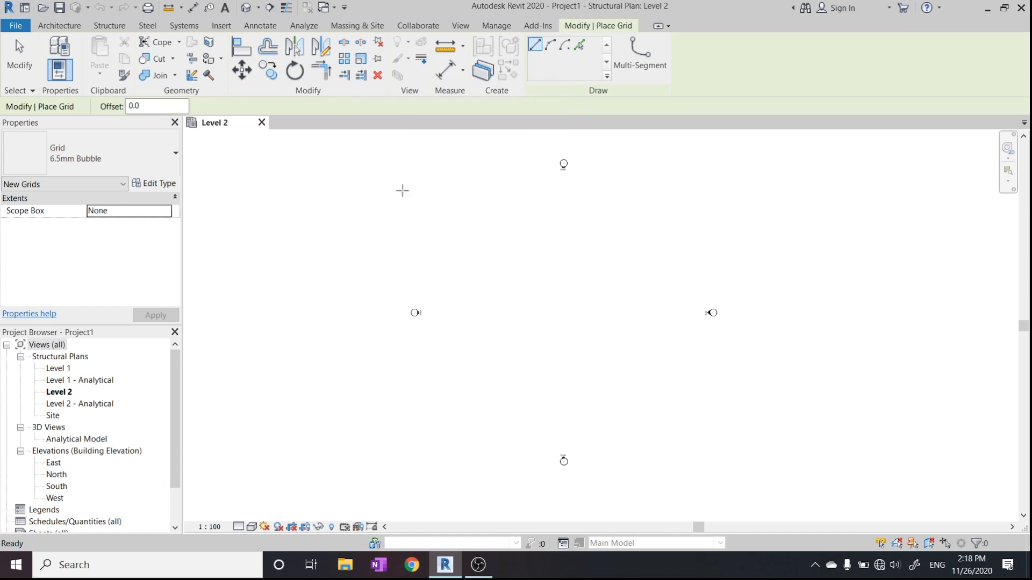
scroll(456, 297, up, 2)
mouse_move(454, 297)
middle_down()
mouse_move(415, 242)
mouse_move(431, 287)
middle_up()
click(435, 389)
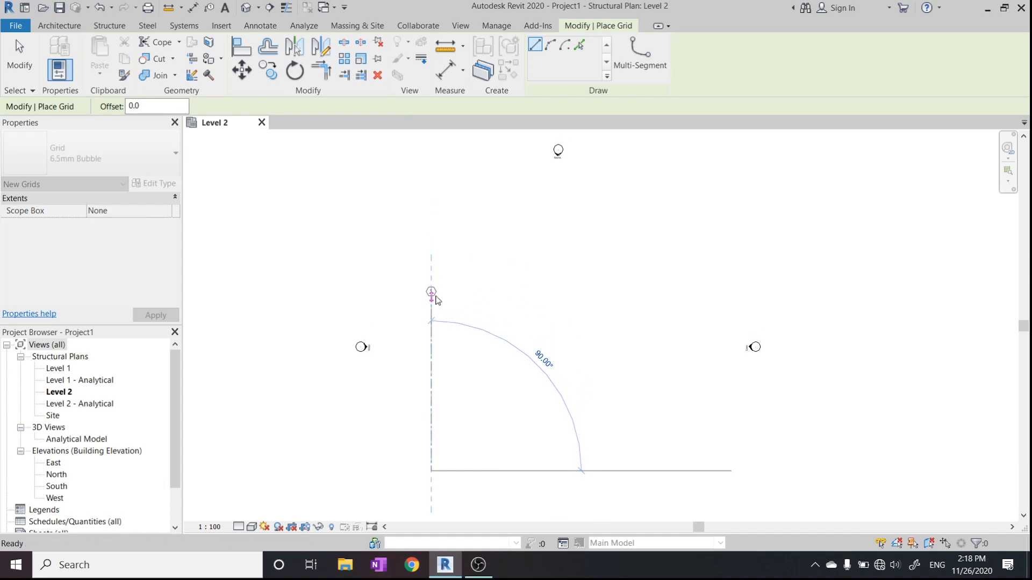
click(434, 201)
Add a second vertical grid line to the right of grid 1 by picking it with an offset of 3000.
scroll(428, 307, up, 3)
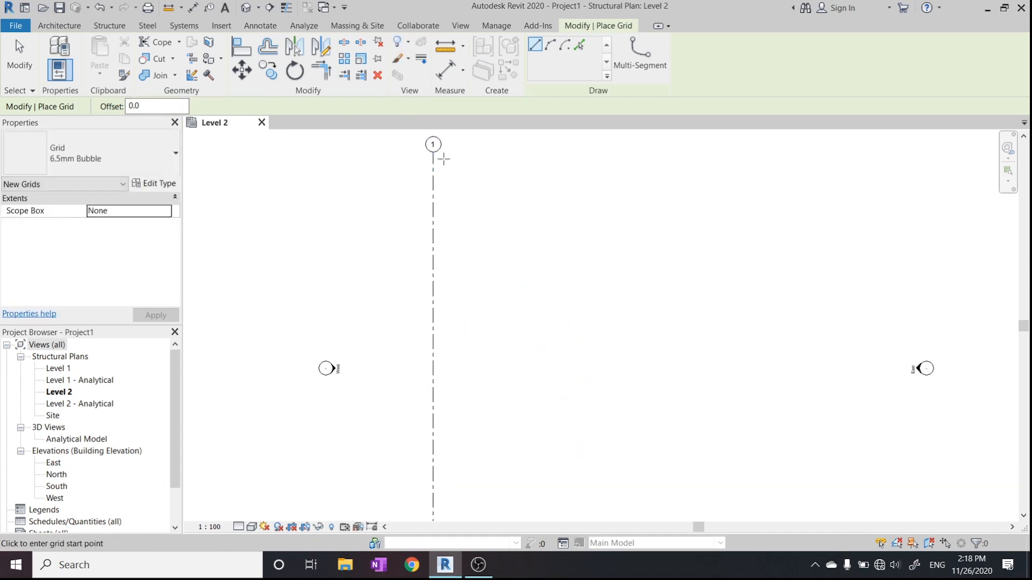
click(578, 45)
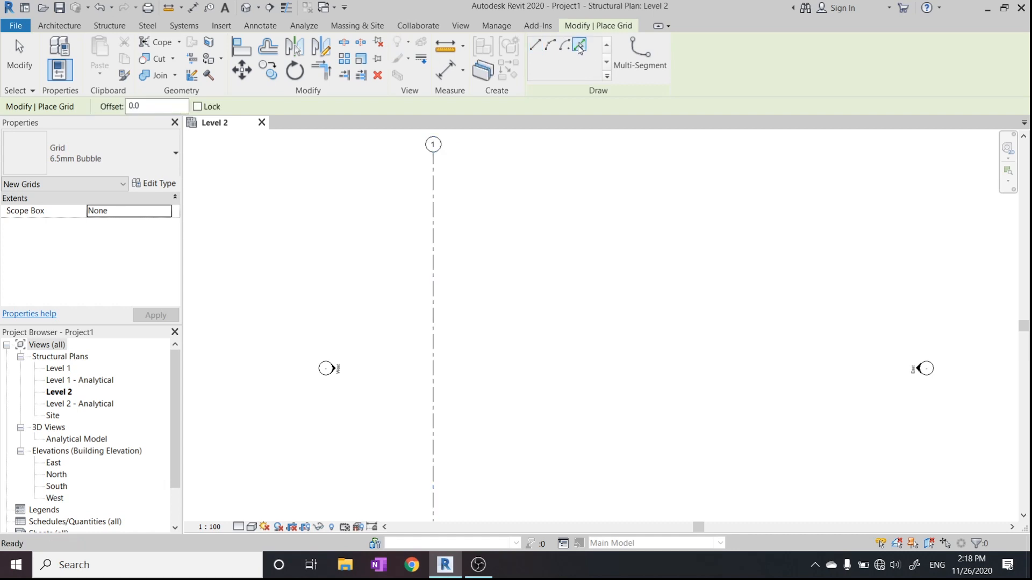
drag(163, 103, 86, 103)
text(300)
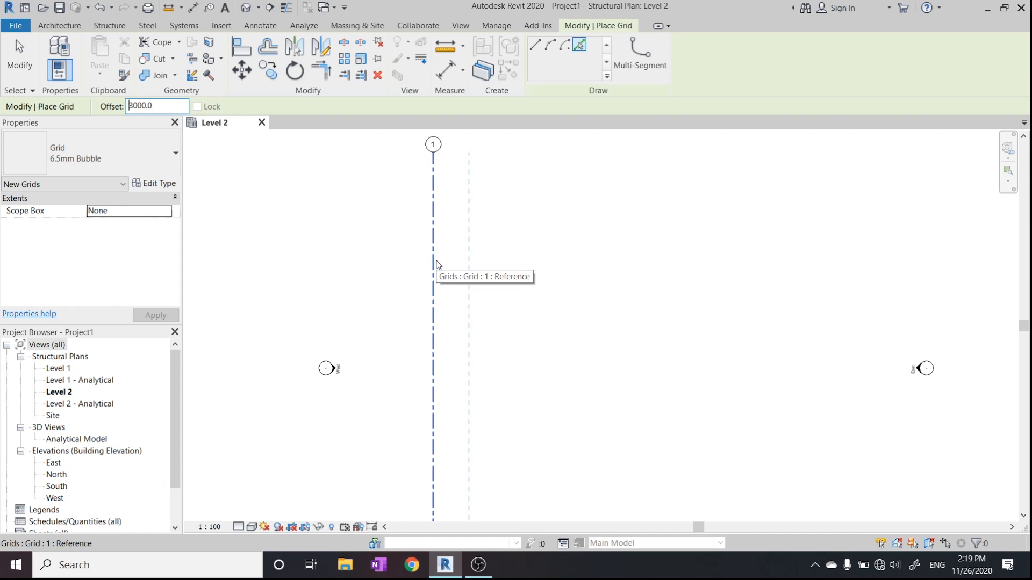
click(437, 264)
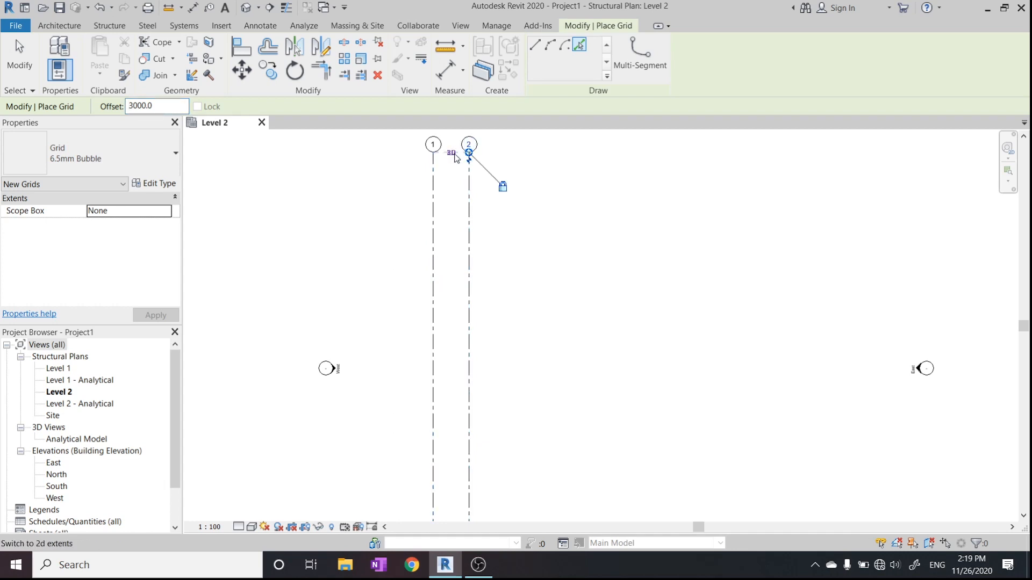
Add a third vertical grid line to the right of grid 2 by picking it with an offset of 4000.
middle_drag(455, 141, 451, 177)
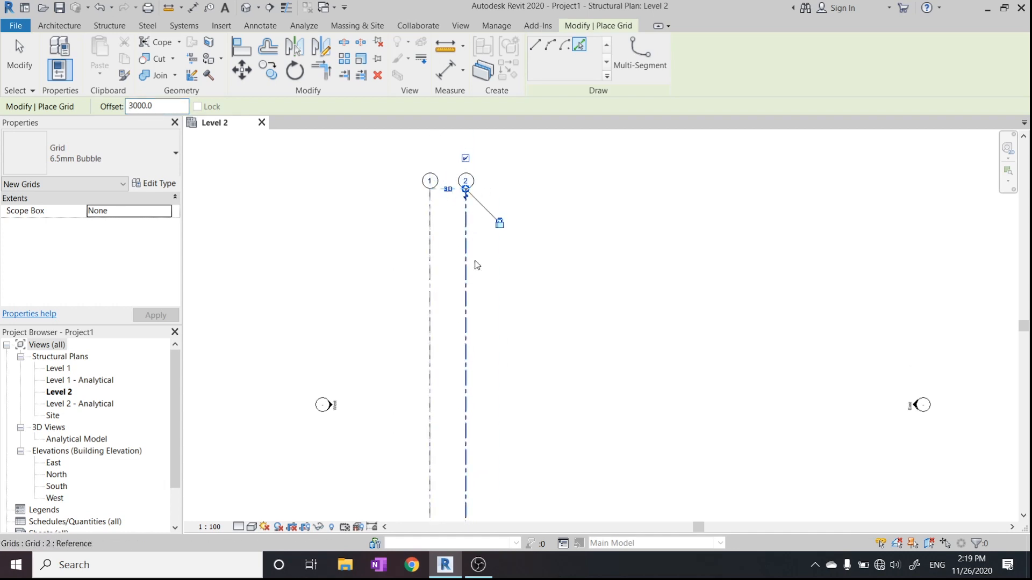
drag(180, 106, 108, 107)
text(4)
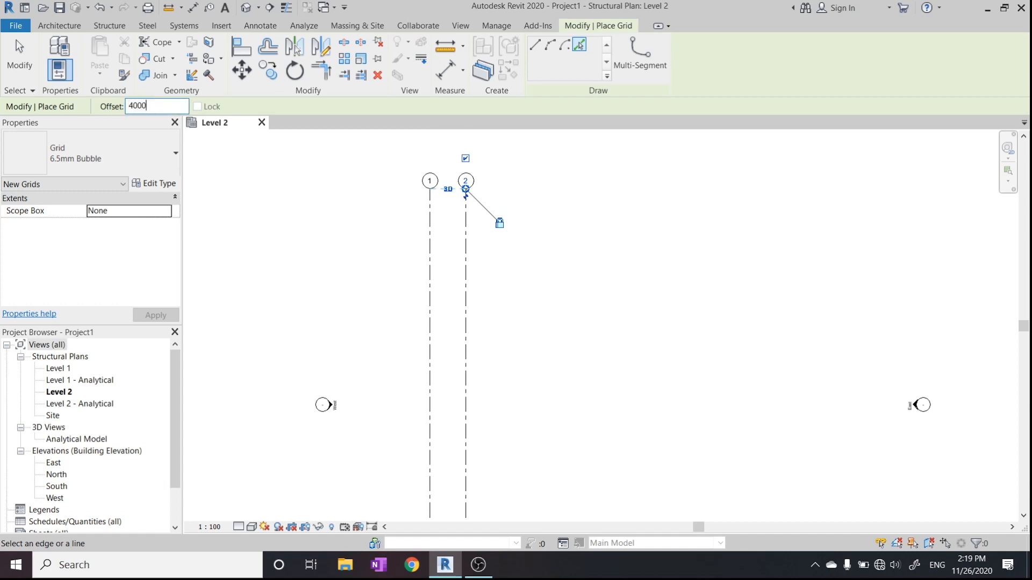
text(000)
key(Return)
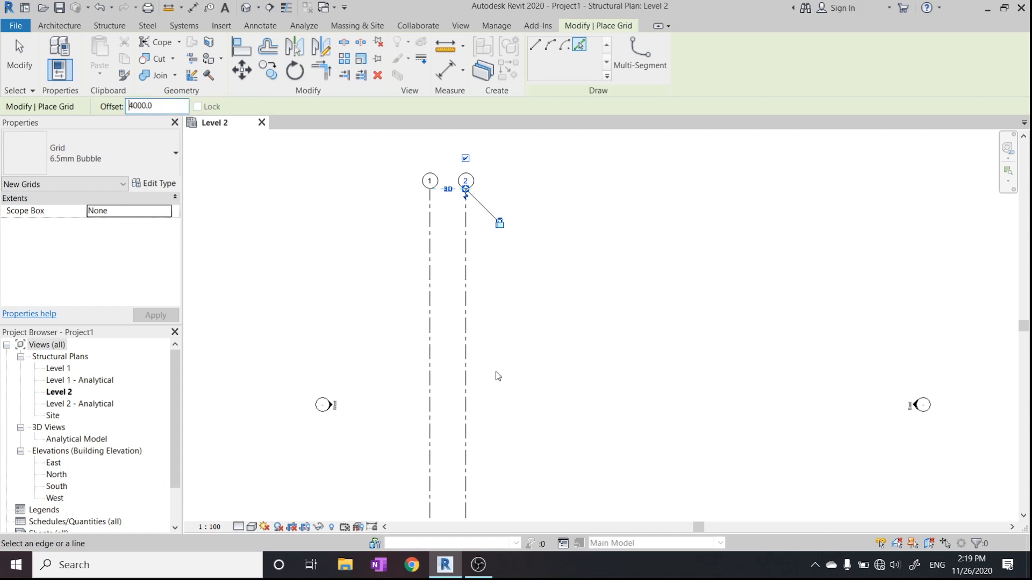
click(466, 346)
Add a fourth vertical grid line to the right of grid 3 by picking it with an offset of 3000.
drag(183, 105, 66, 112)
text(3000)
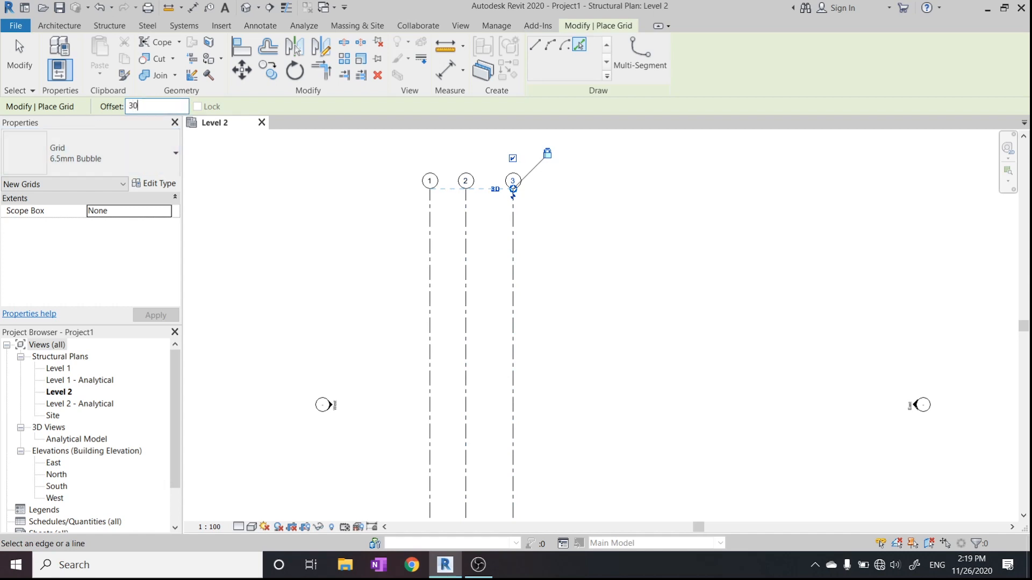
click(519, 264)
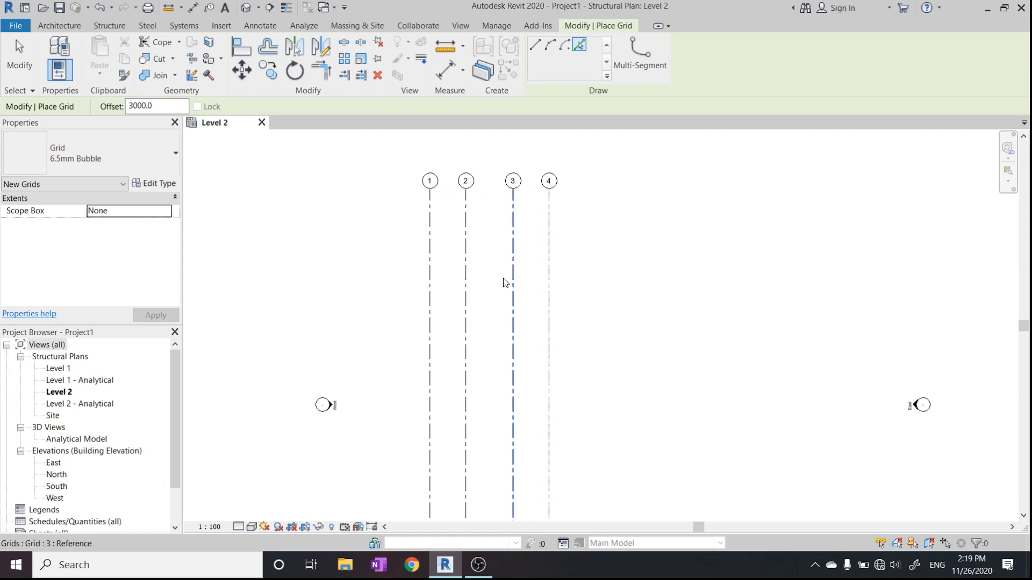
Draw a horizontal grid line with offset 0 across the four vertical grids, just below their bubbles.
click(532, 47)
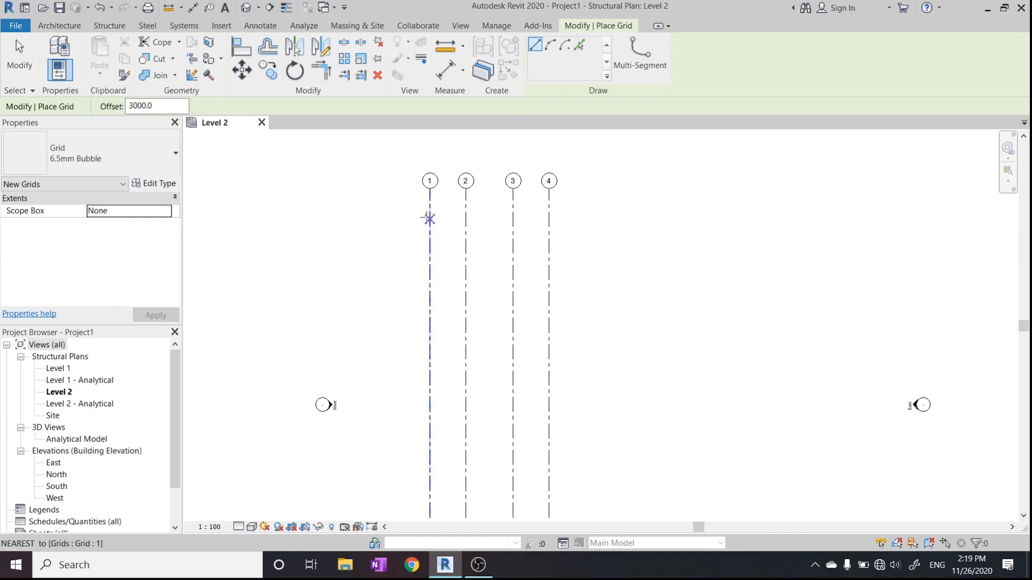
click(411, 218)
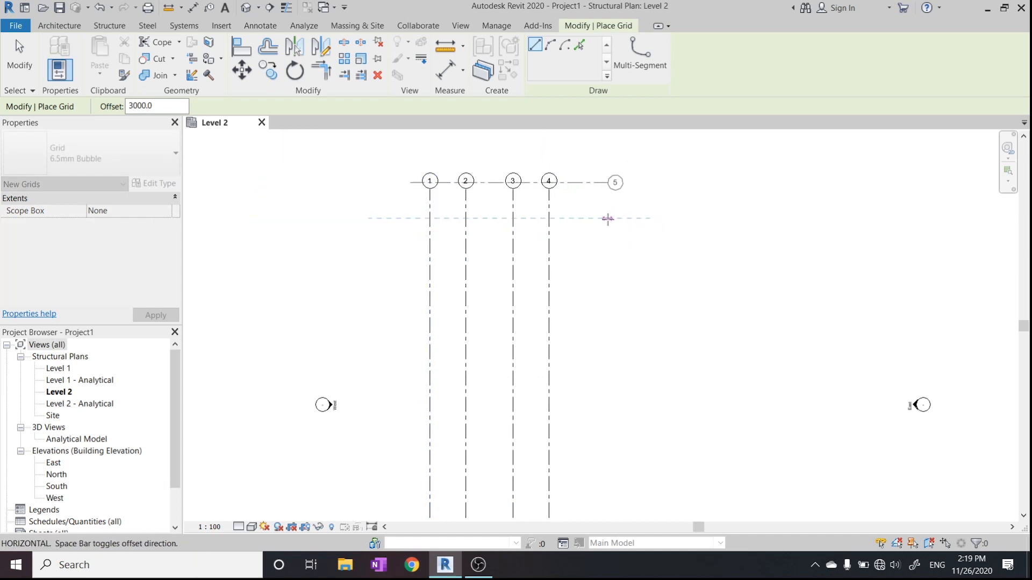
key(Escape)
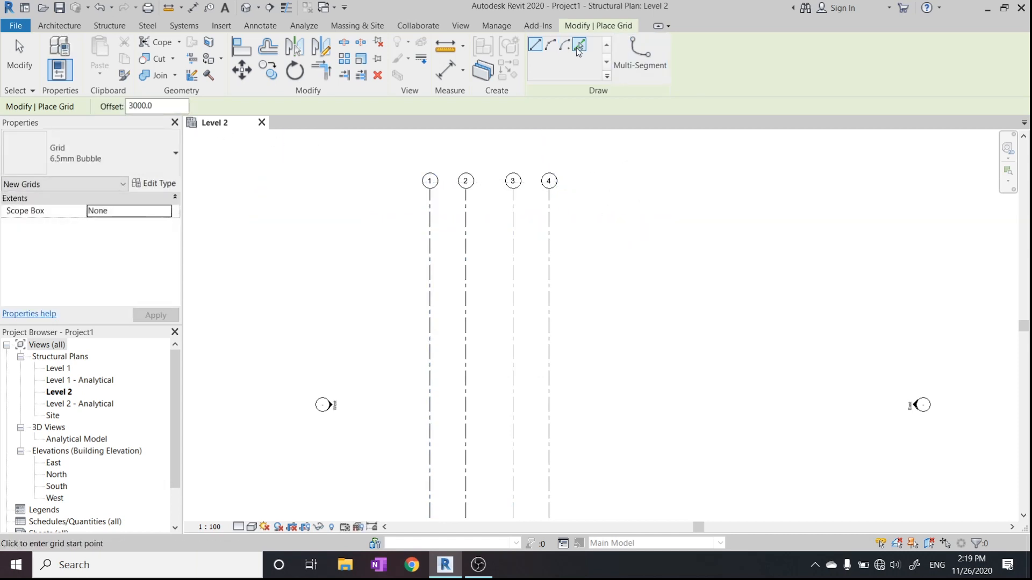
click(148, 107)
double_click(158, 105)
text(0)
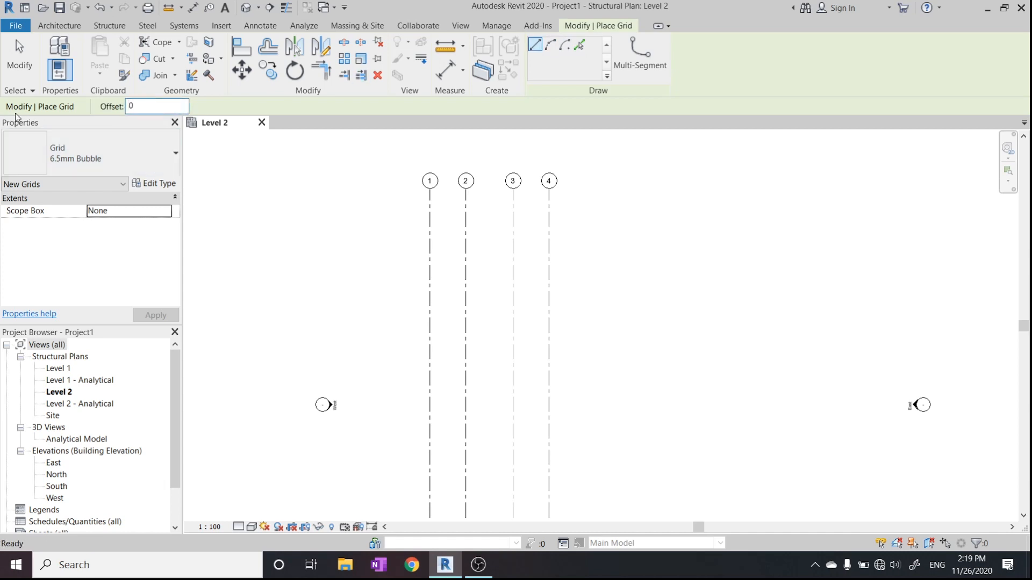
click(396, 211)
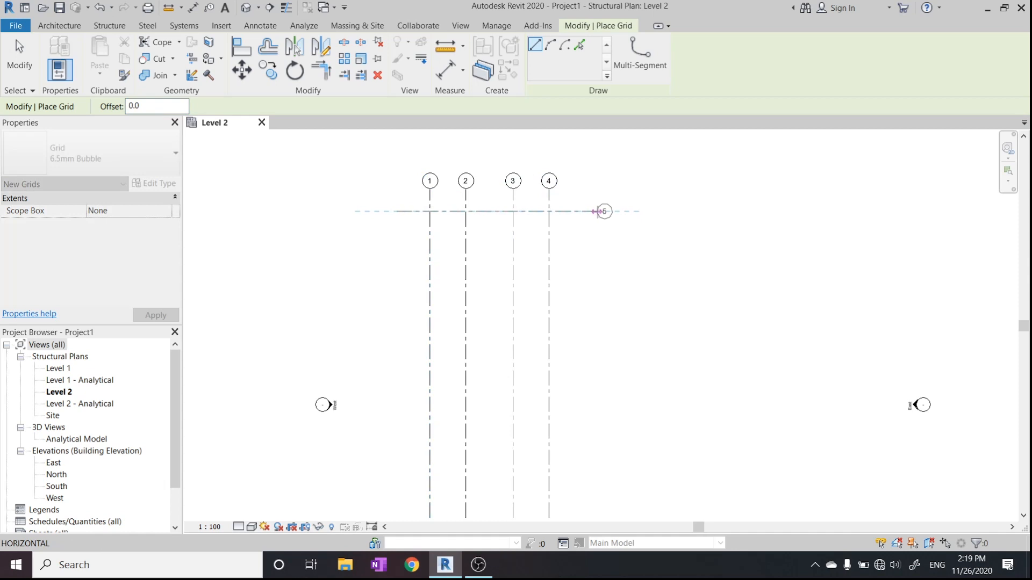
click(600, 211)
scroll(589, 207, up, 2)
scroll(589, 207, up, 2)
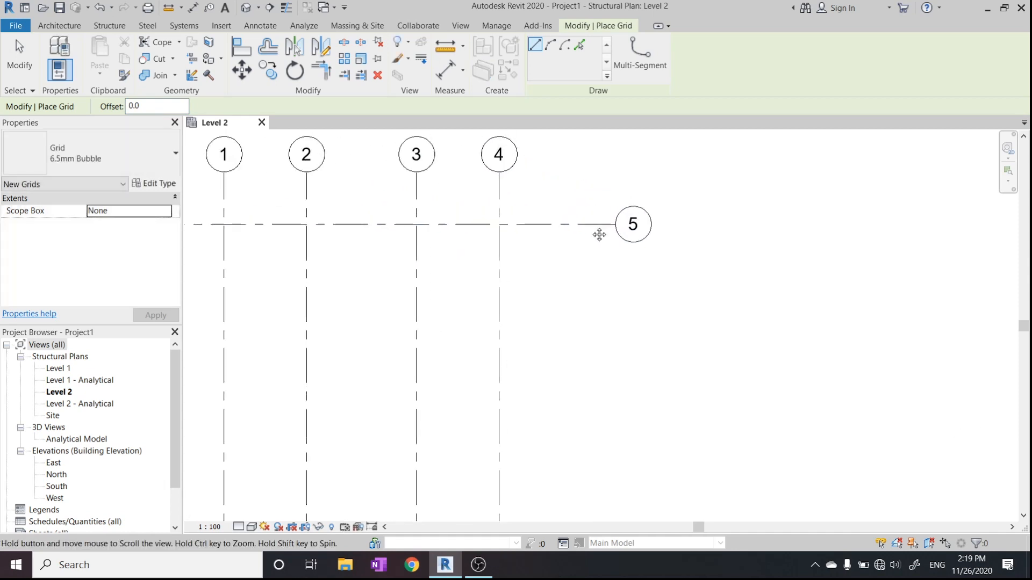
middle_drag(592, 226, 667, 277)
key(Escape)
key(Escape)
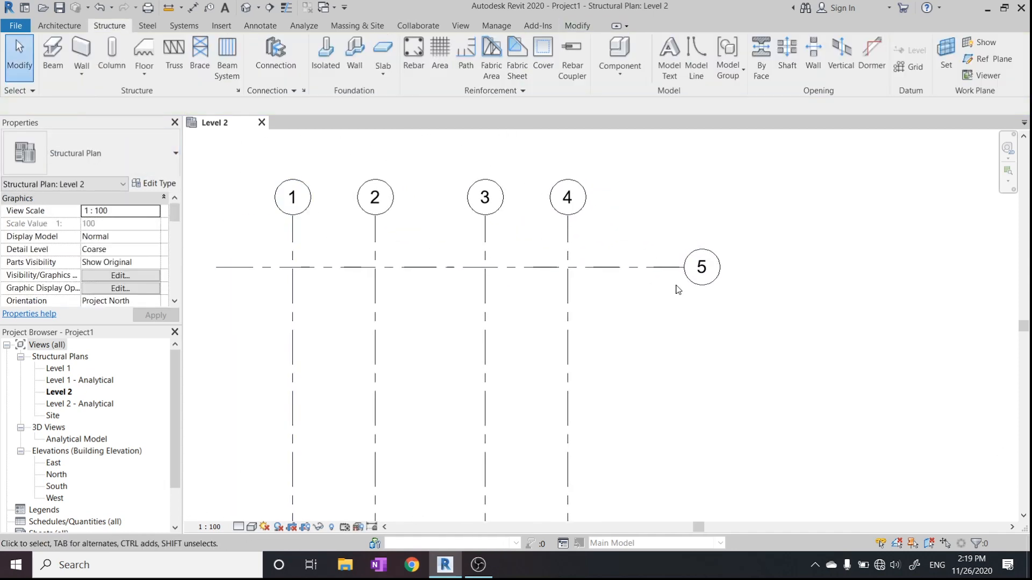
Rename the horizontal grid line as A.
click(700, 267)
click(702, 267)
text(A)
key(Return)
Add a second horizontal grid line below grid A by picking it with an offset of 3000.
scroll(679, 386, down, 2)
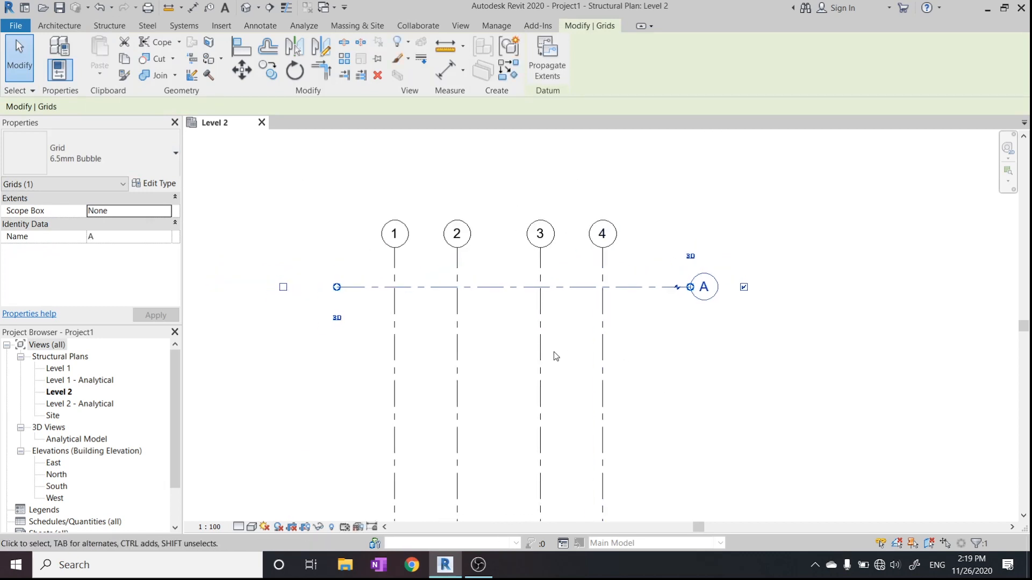
click(114, 28)
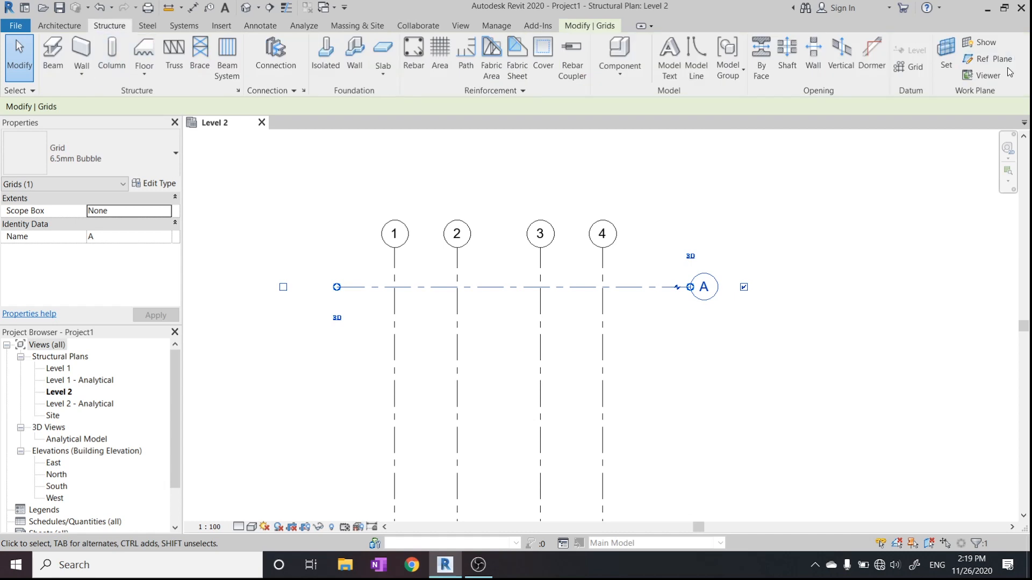
click(909, 67)
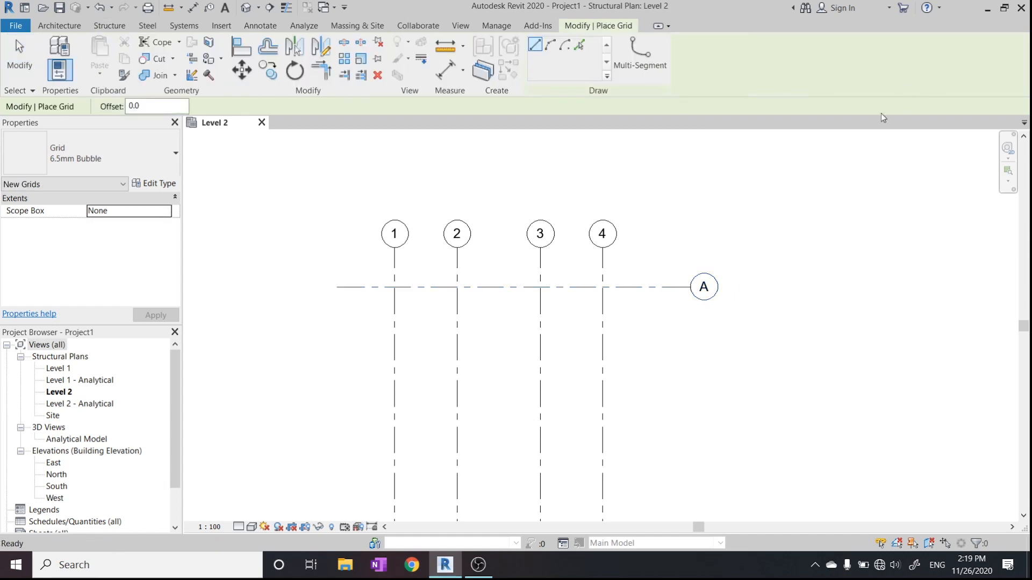
click(580, 48)
click(150, 106)
drag(150, 106, 2, 111)
text(3000)
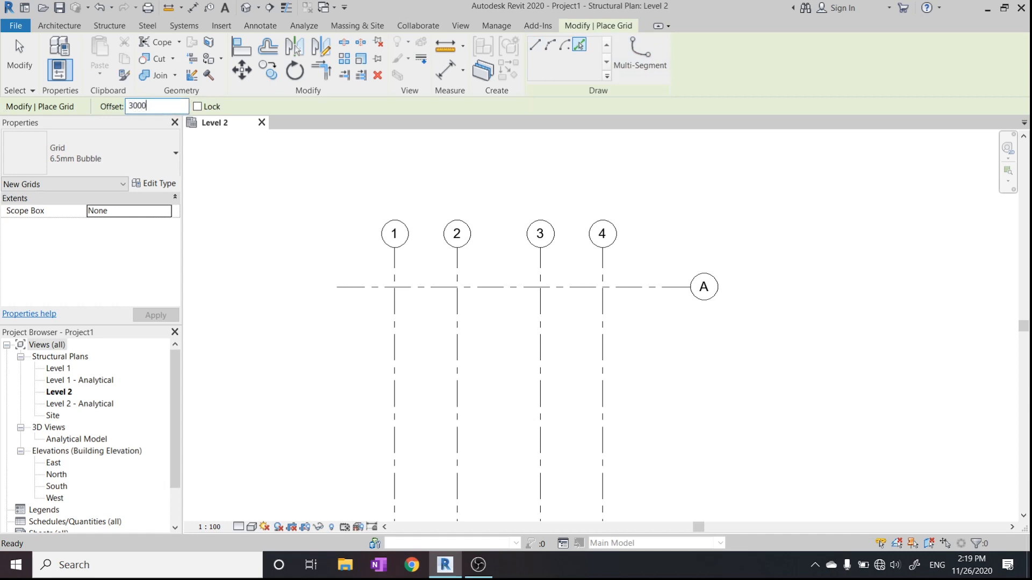
click(484, 288)
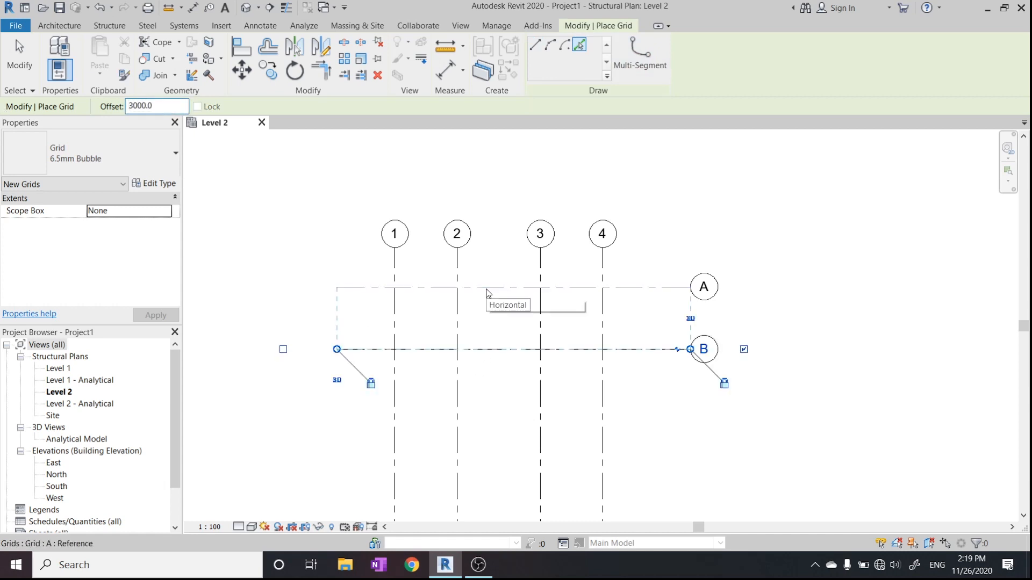
Add a third horizontal grid line below grid B by picking it with an offset of 4000.
drag(152, 106, 81, 110)
text(4)
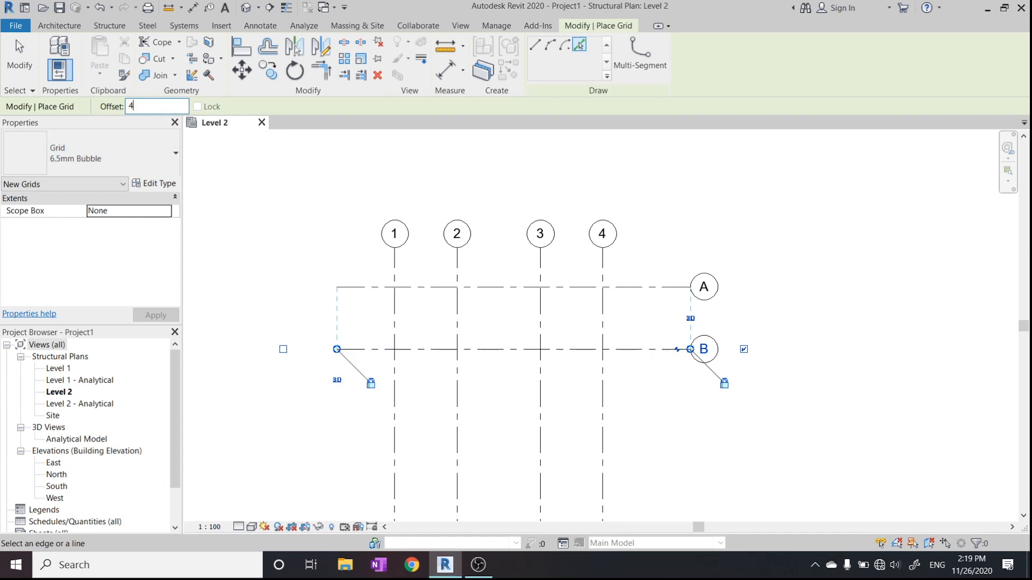
click(522, 351)
Add a fourth horizontal grid line below grid C by picking it with an offset of 3000, and end grid placement.
middle_drag(509, 300, 492, 142)
drag(162, 106, 128, 106)
text(3000)
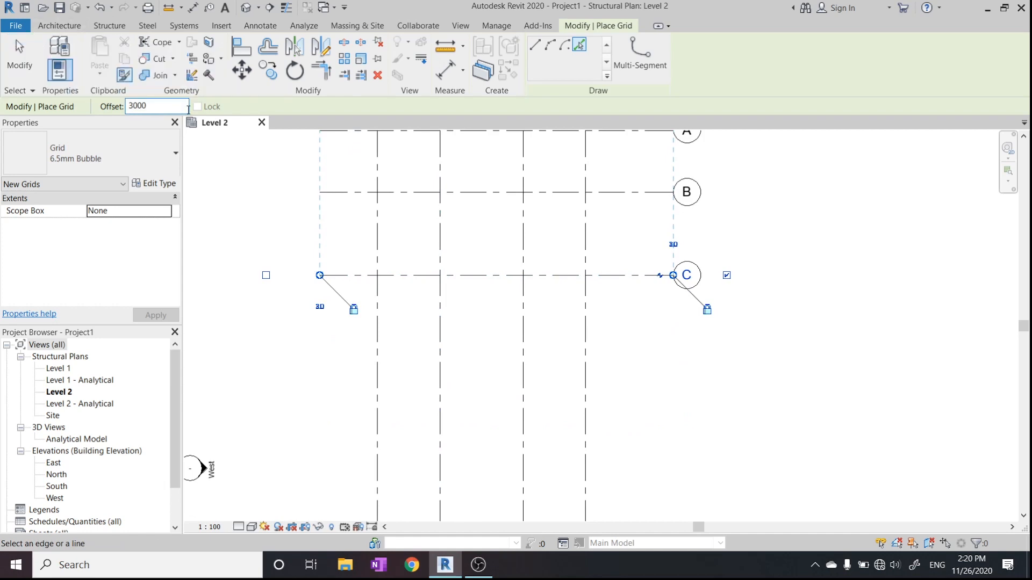
click(458, 278)
scroll(398, 301, down, 3)
middle_drag(398, 302, 410, 350)
key(Escape)
Review the list of available view scales and close it without choosing one.
scroll(359, 296, up, 2)
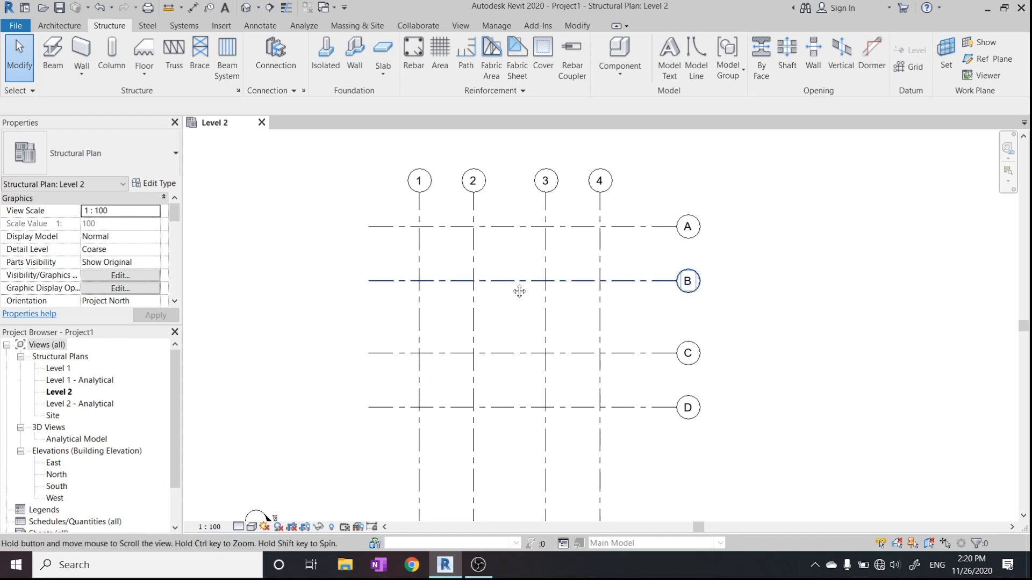
middle_drag(509, 285, 517, 300)
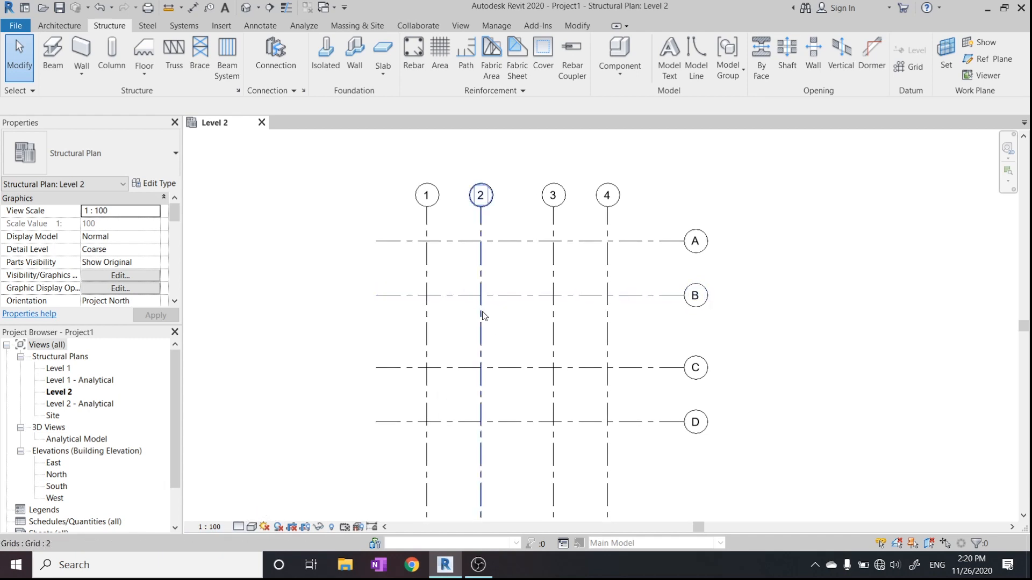
middle_drag(506, 323, 547, 327)
scroll(537, 313, down, 1)
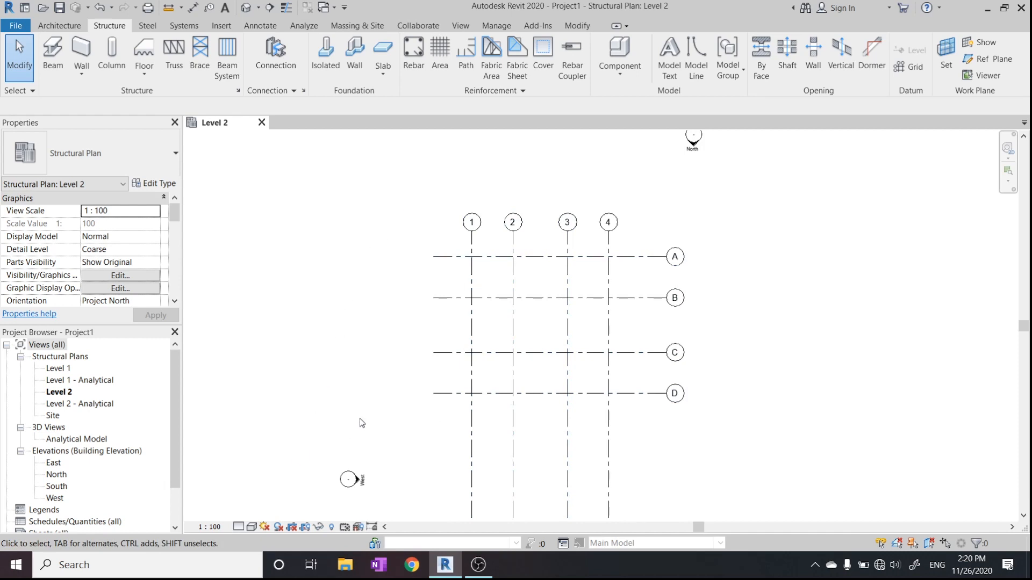
click(202, 527)
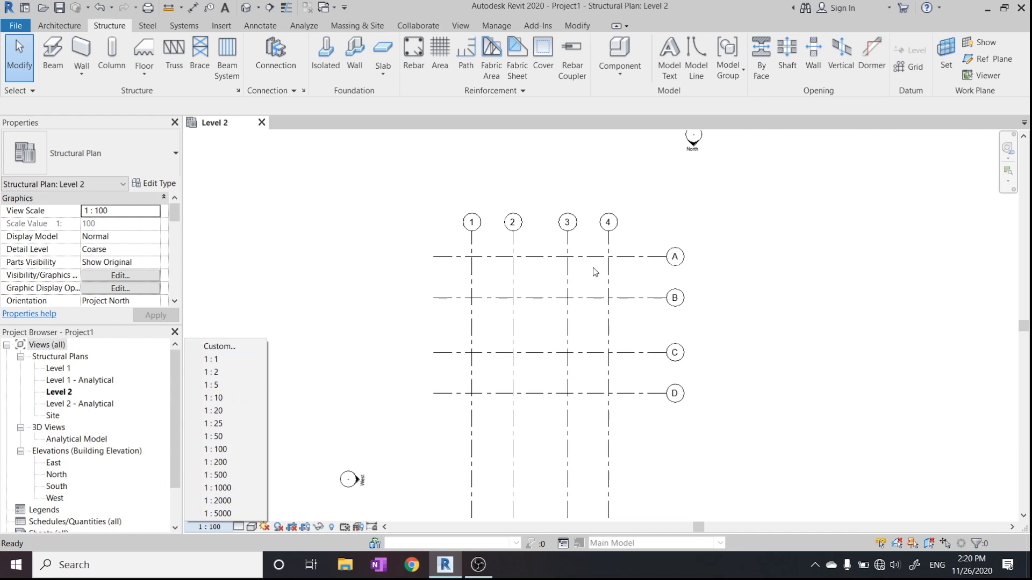
click(629, 316)
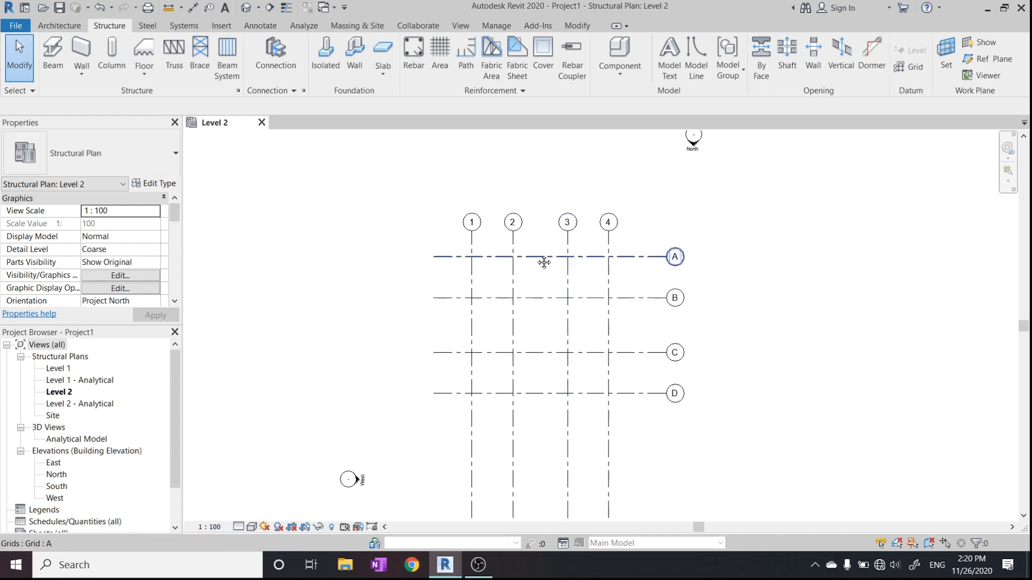
Move all eight grid lines horizontally to the east so that they sit beneath the north elevation marker.
middle_drag(544, 263, 322, 269)
scroll(402, 282, down, 1)
middle_drag(402, 283, 507, 296)
drag(315, 213, 565, 443)
middle_drag(554, 357, 520, 271)
scroll(519, 257, down, 1)
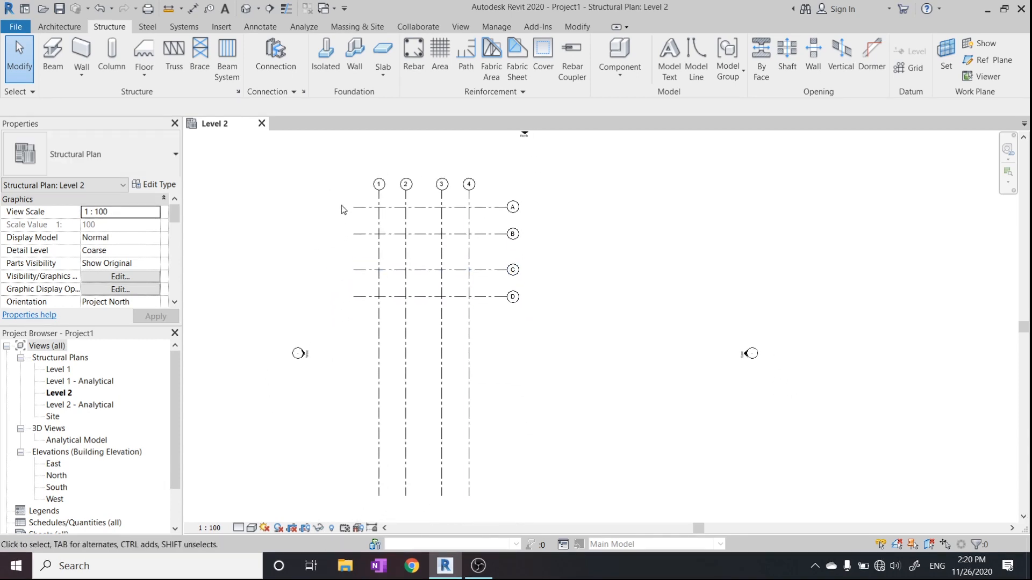
drag(337, 163, 528, 519)
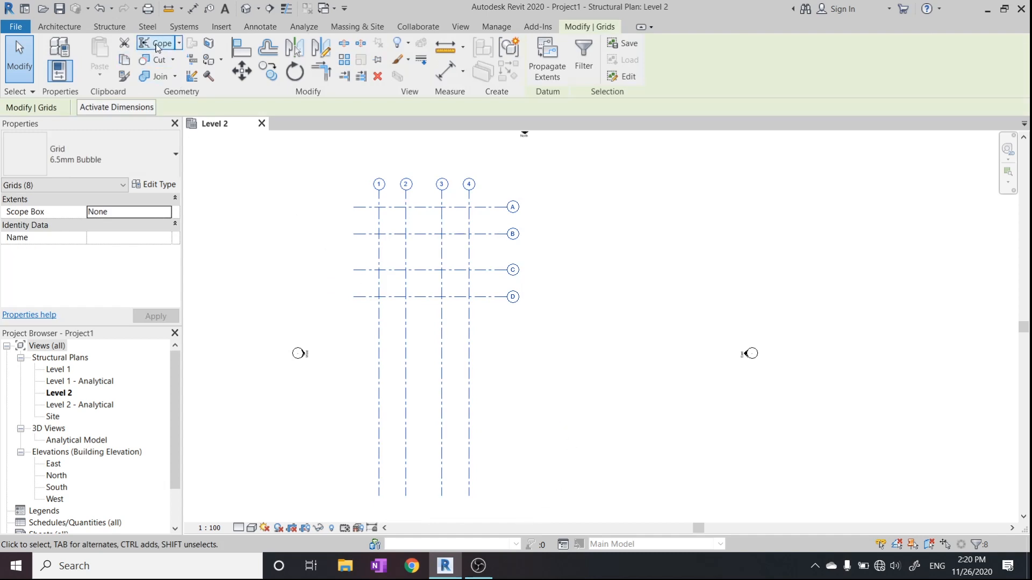
click(240, 72)
click(424, 208)
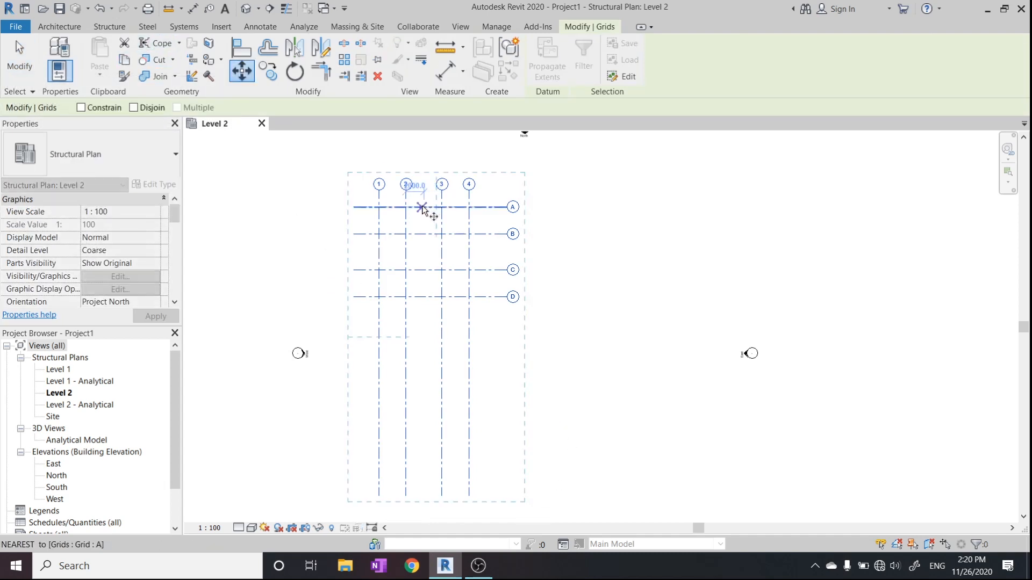
click(524, 210)
middle_drag(537, 207, 491, 223)
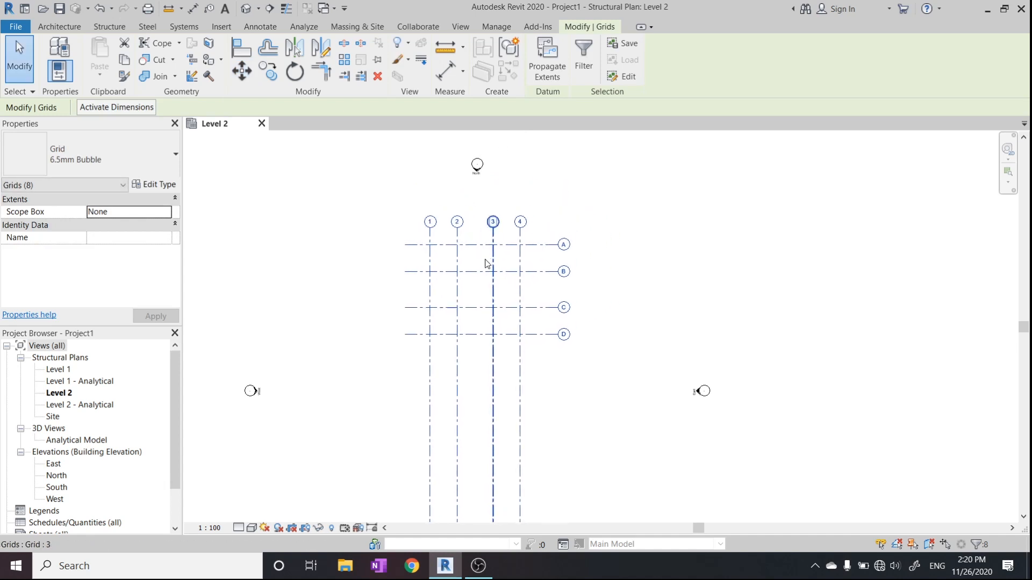
click(475, 290)
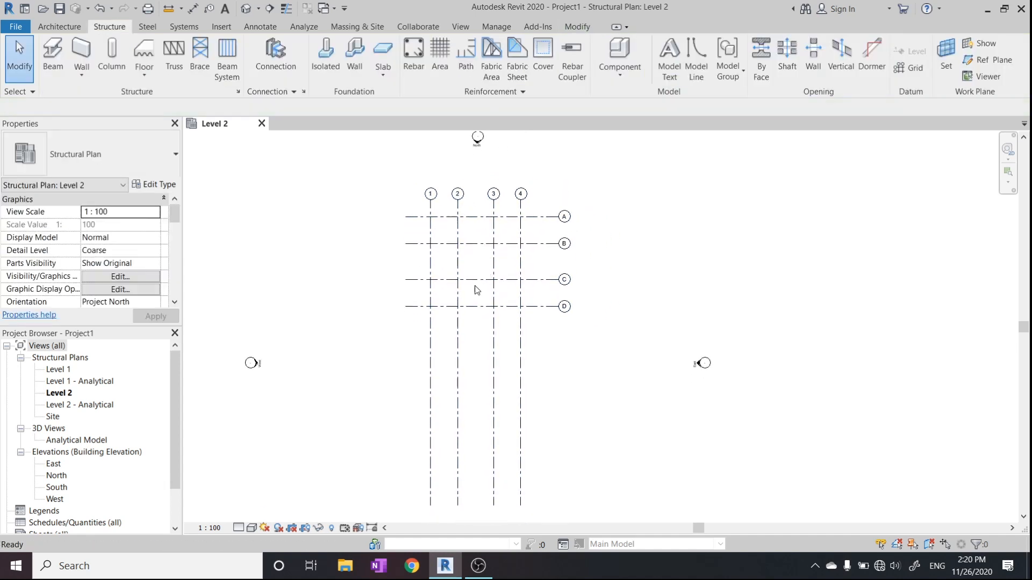
Shorten the four aligned vertical grid lines from their lower ends to just below grid D.
click(458, 369)
middle_drag(468, 456, 465, 421)
click(428, 464)
click(456, 464)
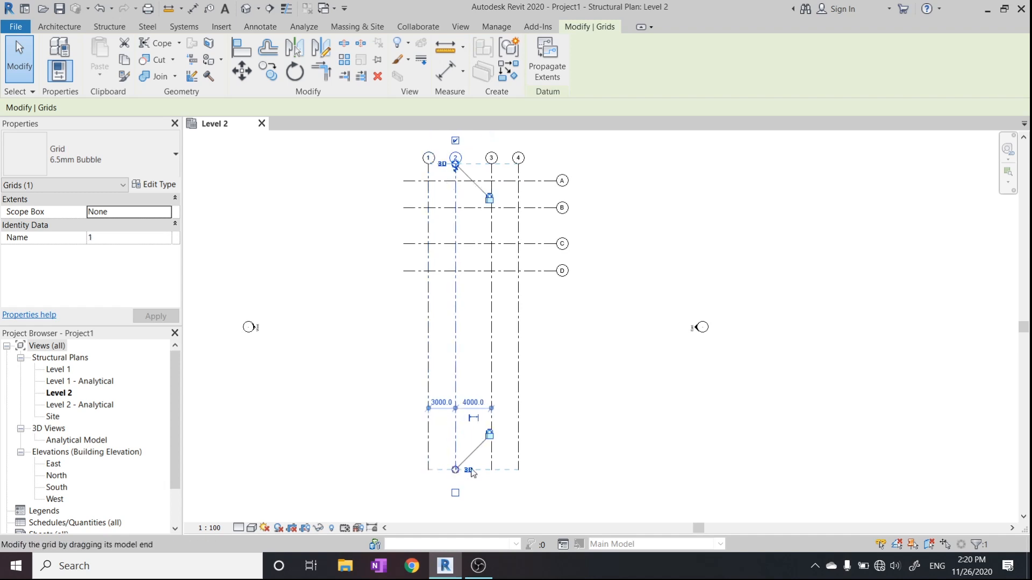
drag(455, 471, 458, 300)
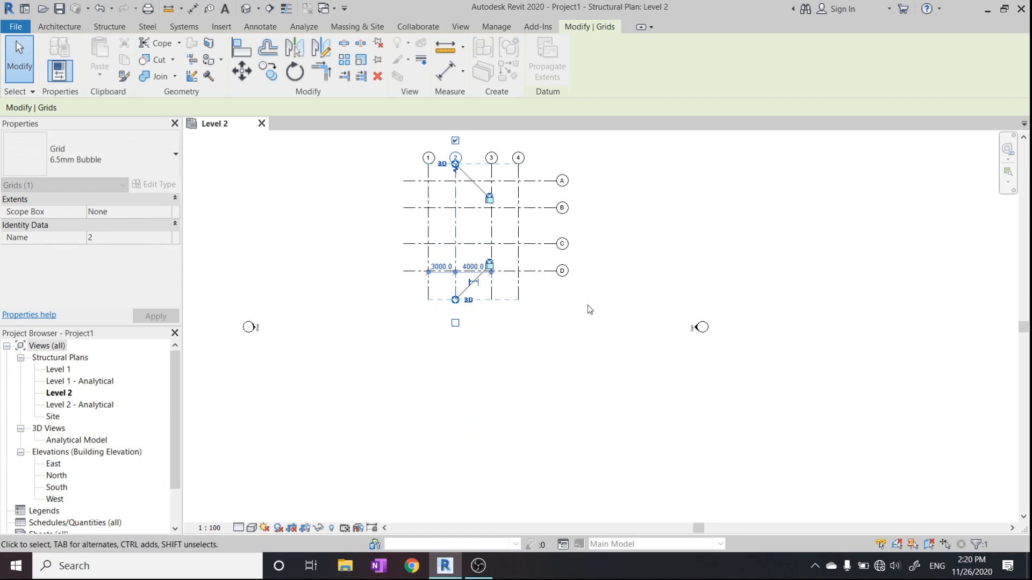
click(589, 308)
Shorten the four aligned horizontal grid lines slightly at their bubble ends, closer to grid 4.
middle_drag(464, 257, 454, 350)
scroll(454, 353, up, 2)
click(591, 372)
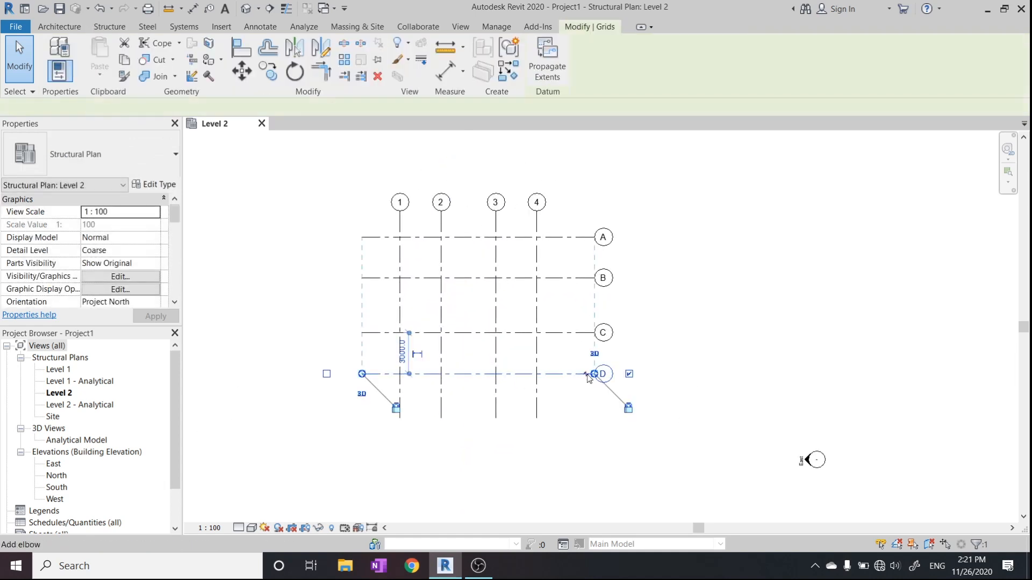
scroll(596, 373, up, 2)
drag(600, 374, 578, 374)
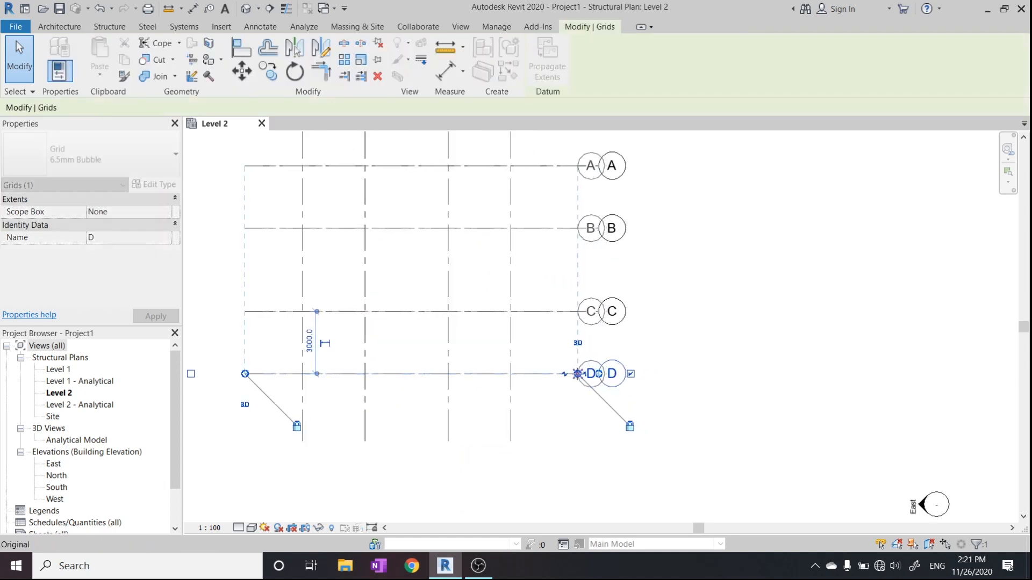
click(699, 354)
Move all eight grid lines straight down by about 11000, between the west and east elevation markers.
scroll(508, 325, down, 2)
middle_drag(506, 326, 501, 367)
drag(285, 149, 594, 474)
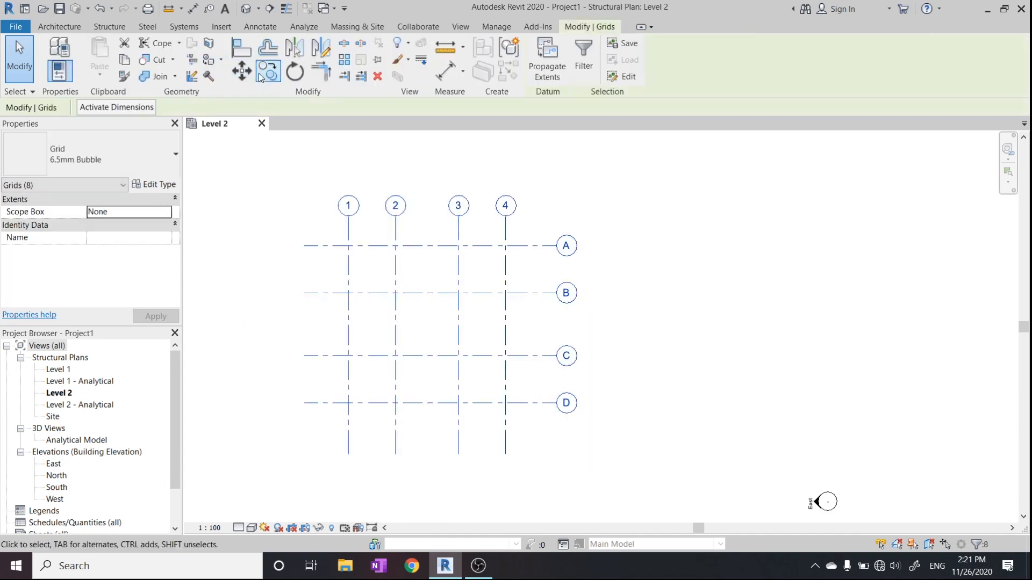
click(241, 71)
click(433, 334)
scroll(439, 371, down, 2)
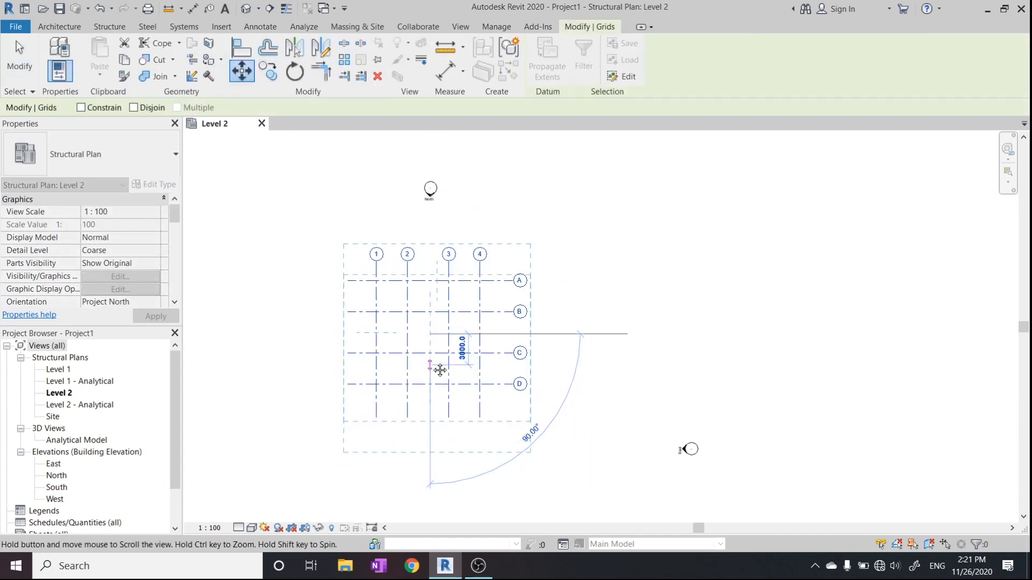
middle_drag(440, 371, 440, 247)
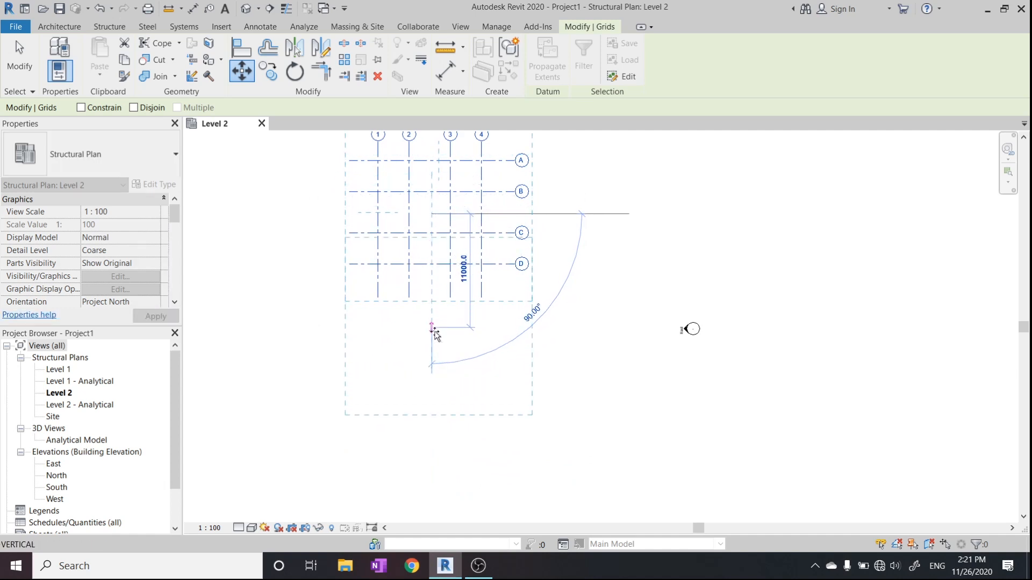
click(433, 331)
key(Escape)
middle_drag(448, 340, 469, 292)
scroll(560, 325, up, 2)
scroll(558, 325, up, 1)
scroll(470, 291, down, 2)
scroll(505, 334, up, 2)
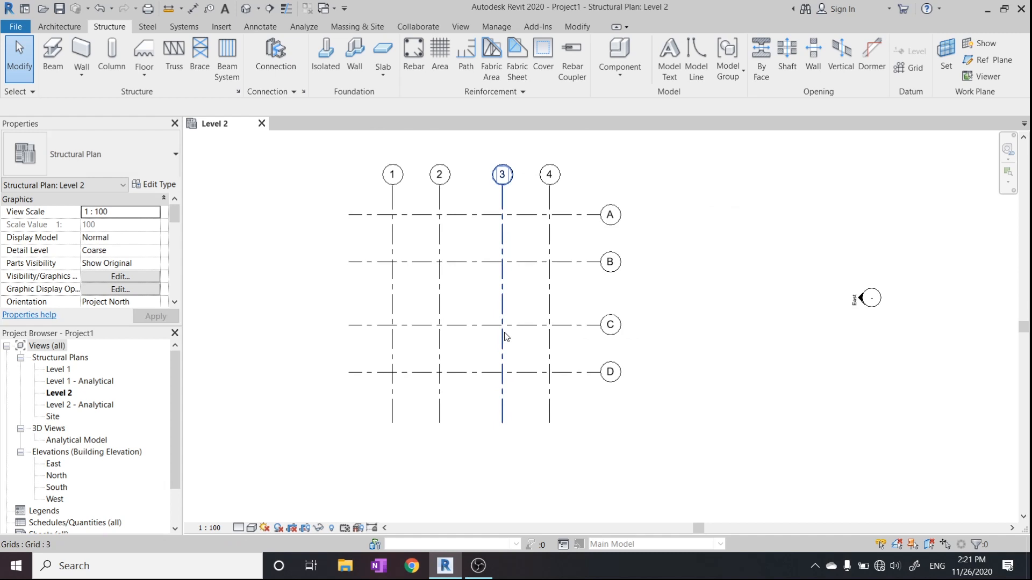
middle_drag(508, 330, 514, 334)
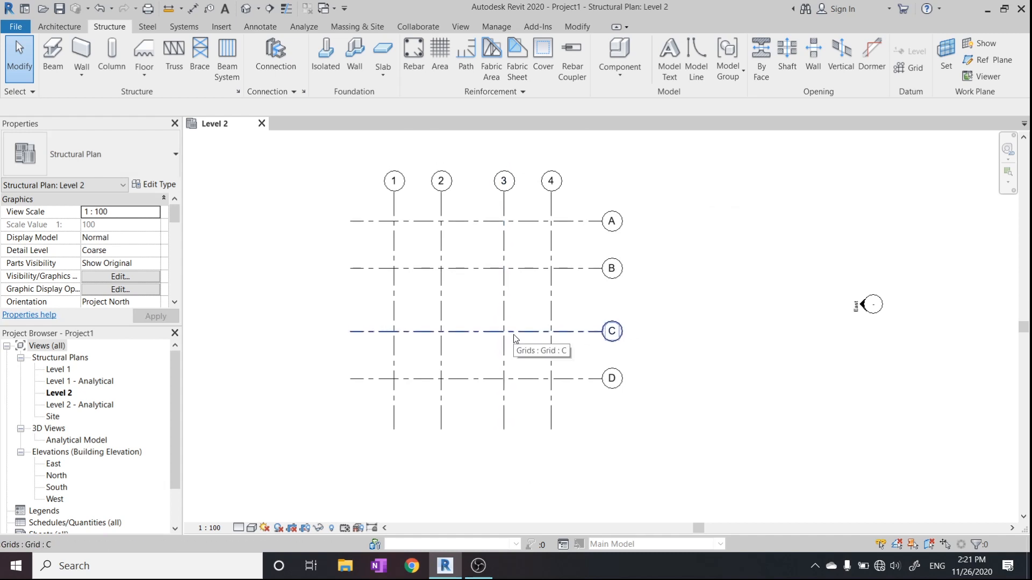
Examine the grid layout's position relative to the north, south, east and west elevation markers.
scroll(514, 338, down, 4)
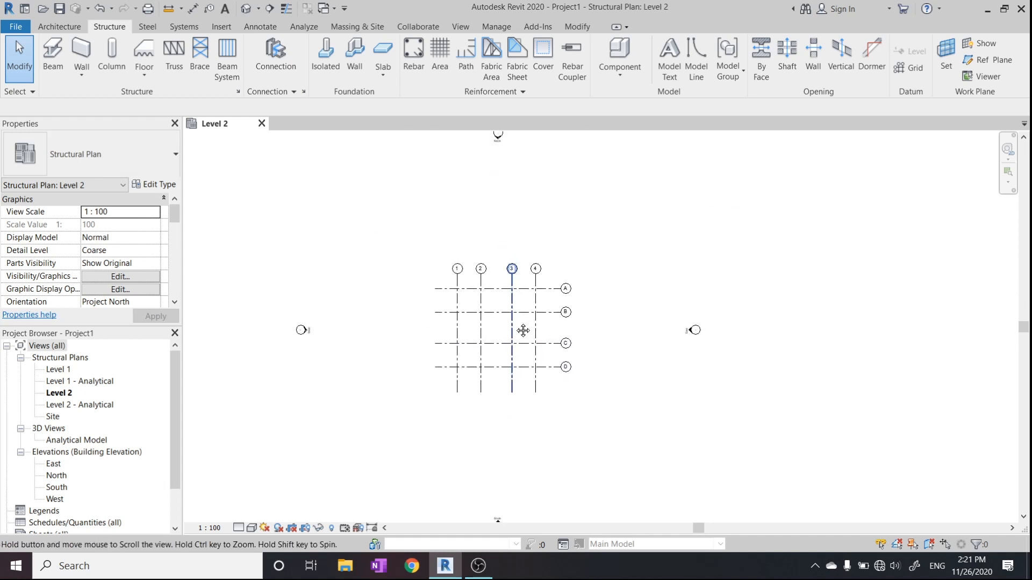
scroll(517, 230, up, 2)
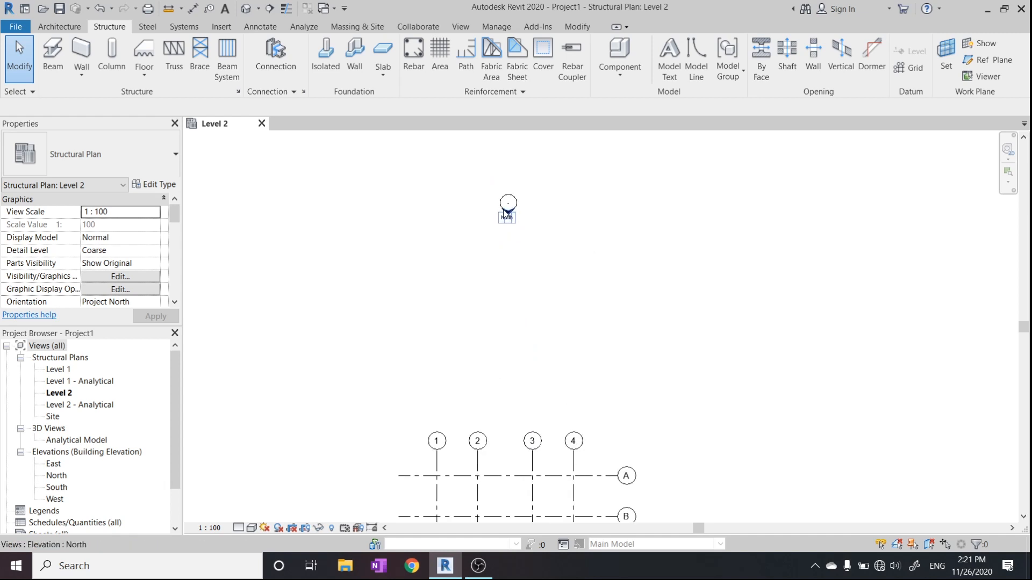
mouse_move(516, 295)
middle_down()
mouse_move(489, 216)
mouse_move(721, 369)
mouse_move(719, 272)
middle_up()
scroll(468, 461, up, 1)
middle_drag(272, 388, 486, 458)
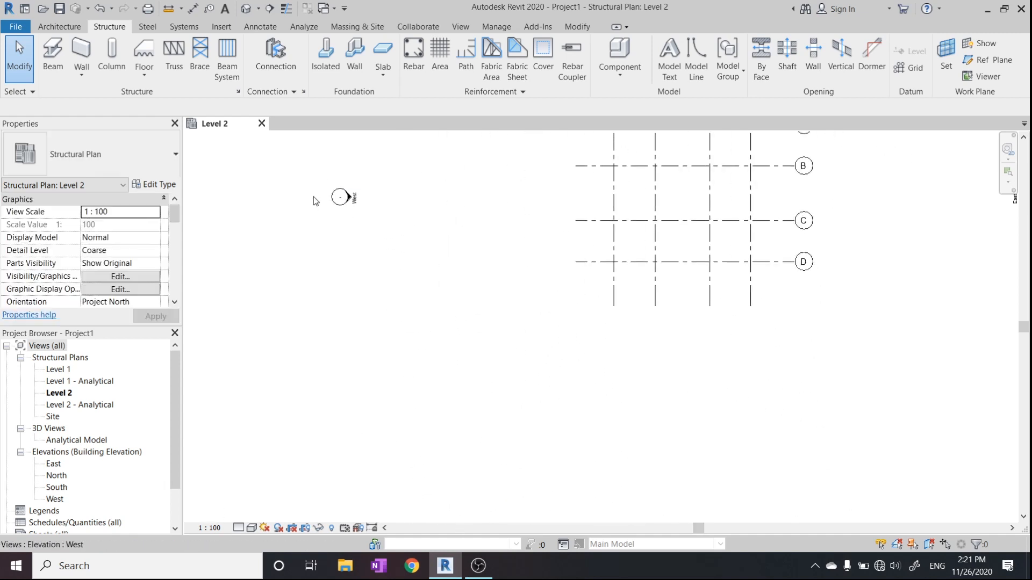
middle_drag(511, 249, 369, 387)
scroll(481, 322, down, 3)
scroll(551, 288, down, 2)
mouse_move(543, 352)
middle_down()
mouse_move(540, 310)
mouse_move(554, 320)
middle_up()
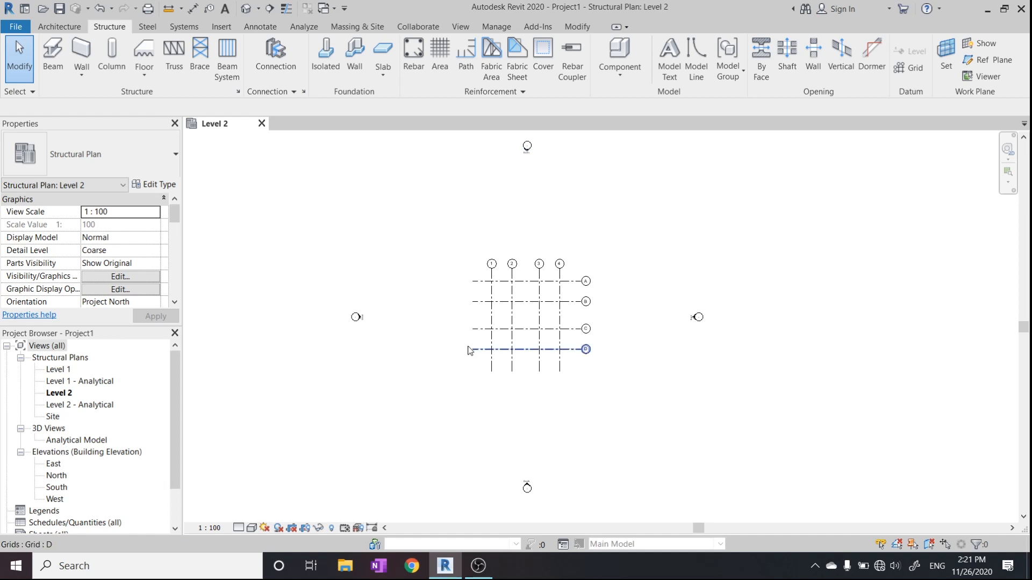
middle_drag(469, 350, 466, 357)
scroll(542, 322, up, 1)
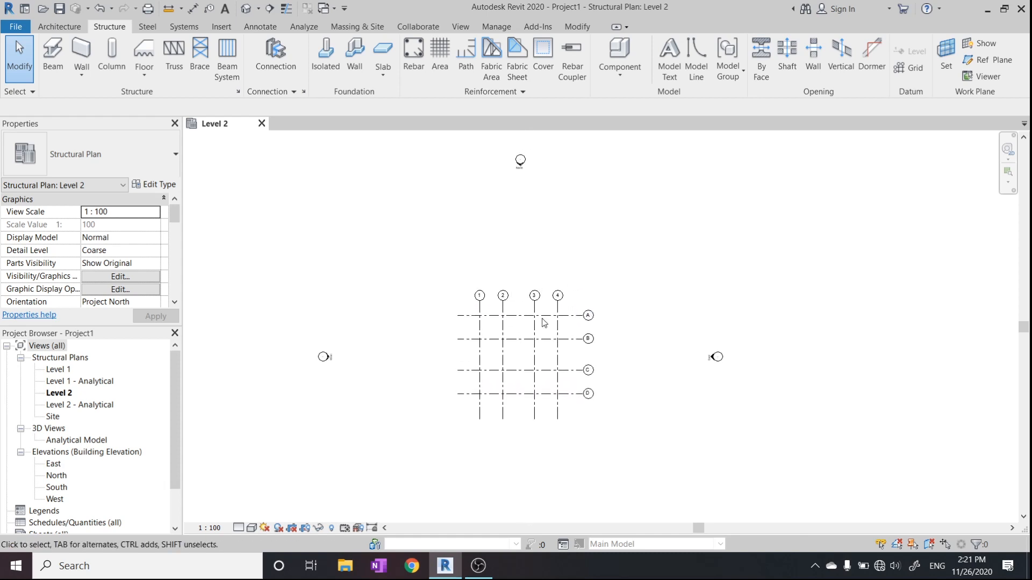
scroll(728, 396, up, 2)
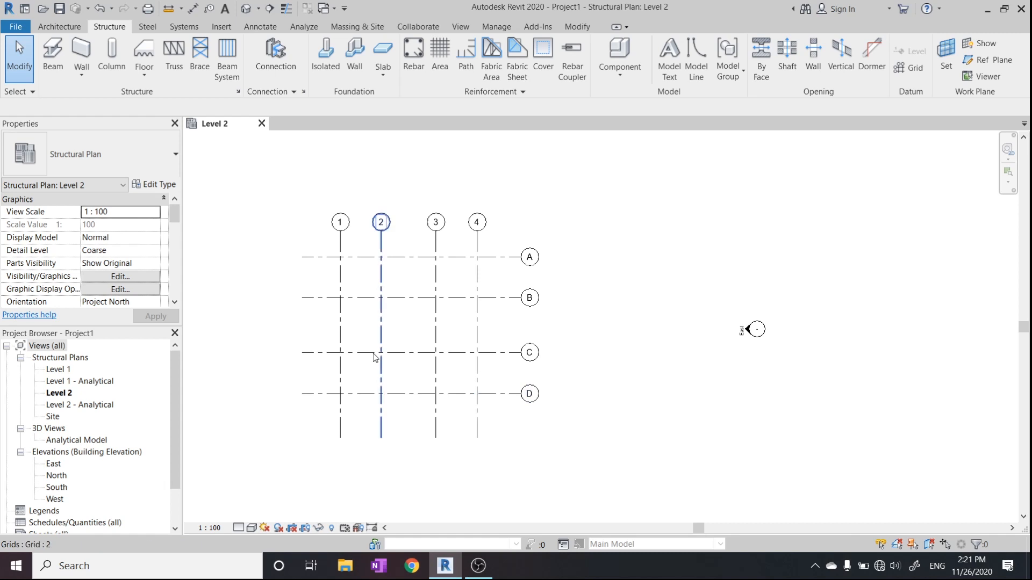
middle_drag(338, 333, 428, 335)
scroll(428, 334, up, 3)
scroll(492, 349, down, 1)
middle_drag(509, 352, 479, 339)
middle_drag(563, 347, 545, 356)
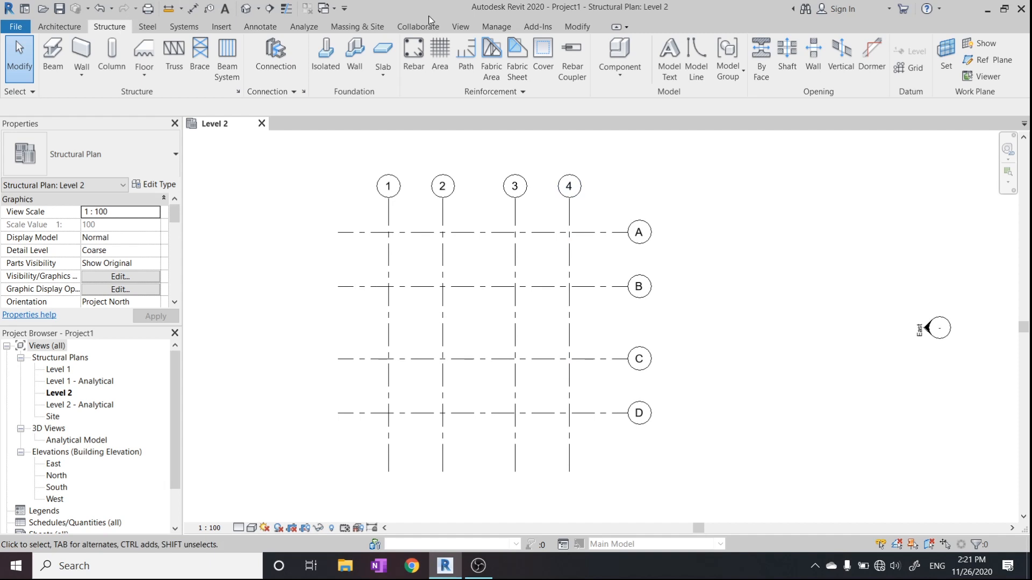
Draw a curved grid line from intersection 4/B to intersection 4/C, bulging east of grid 4 with a radius of about 2000.
click(912, 68)
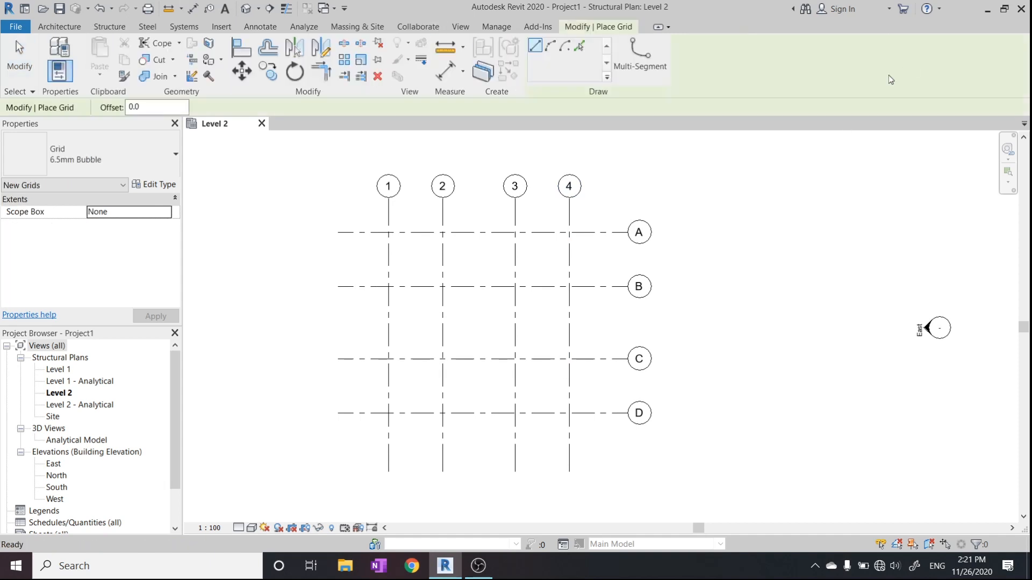
scroll(508, 369, up, 3)
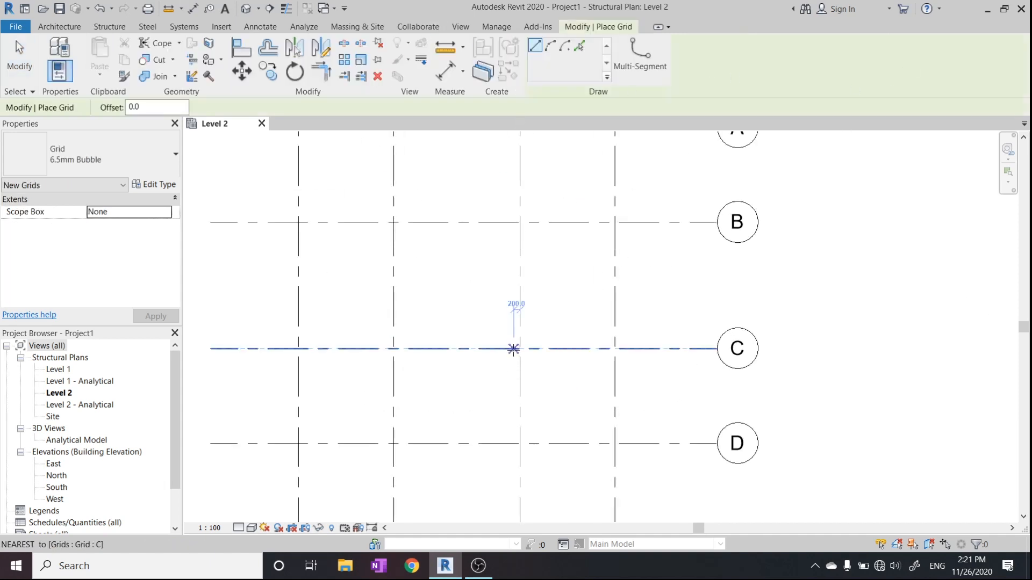
scroll(498, 344, down, 2)
middle_drag(472, 260, 472, 270)
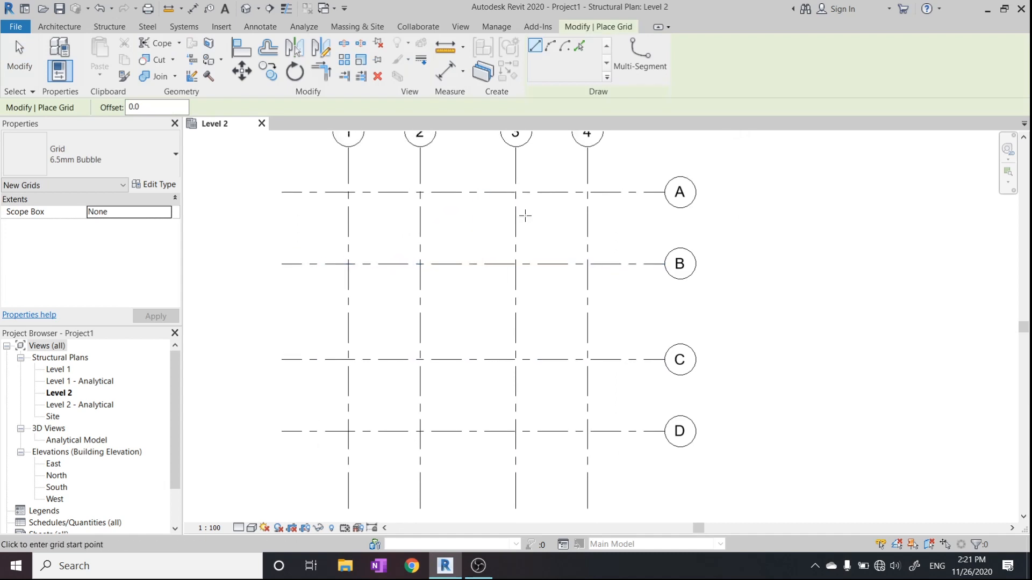
click(552, 47)
click(587, 264)
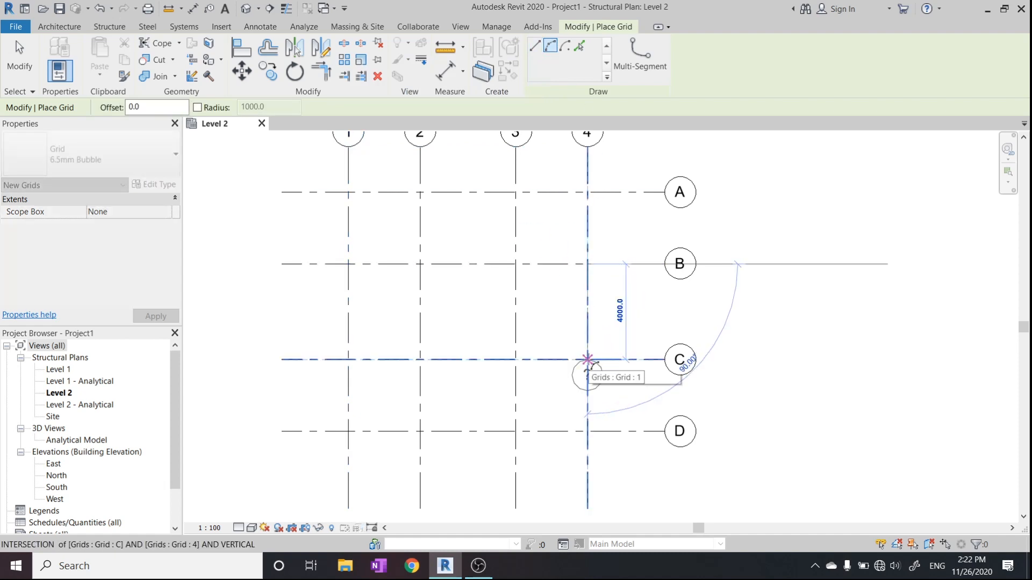
click(588, 360)
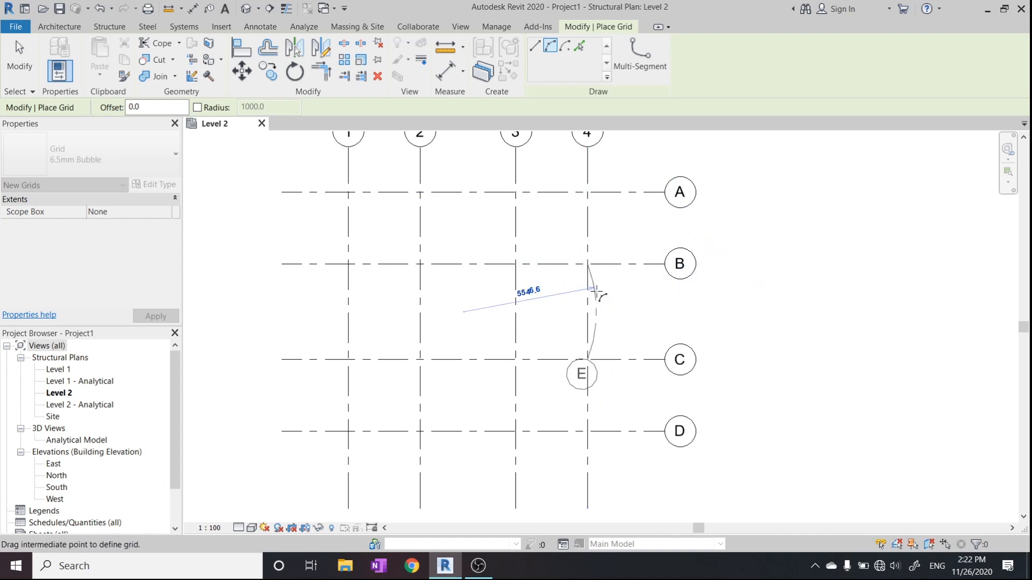
click(626, 291)
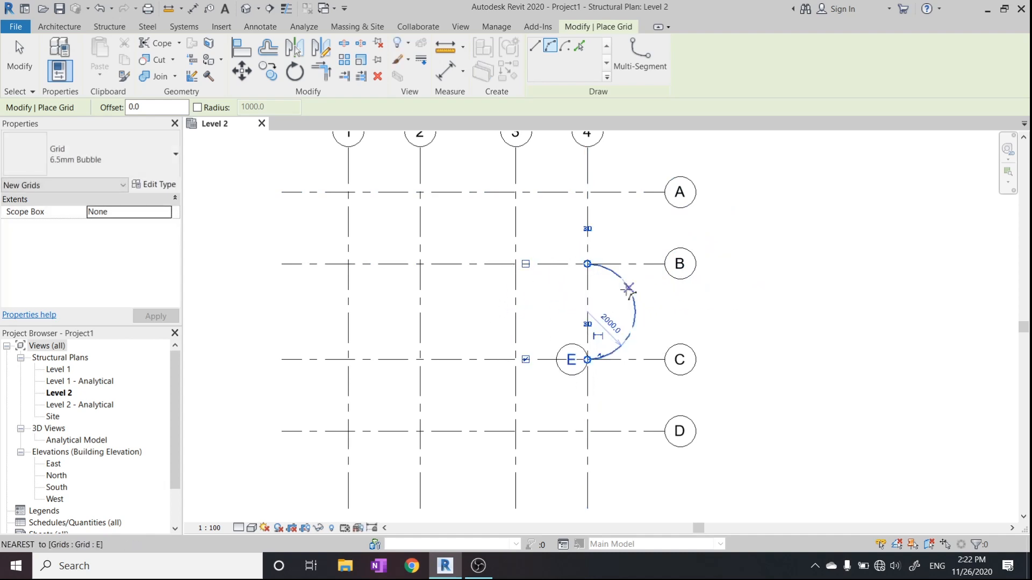
scroll(603, 345, up, 2)
scroll(604, 346, up, 1)
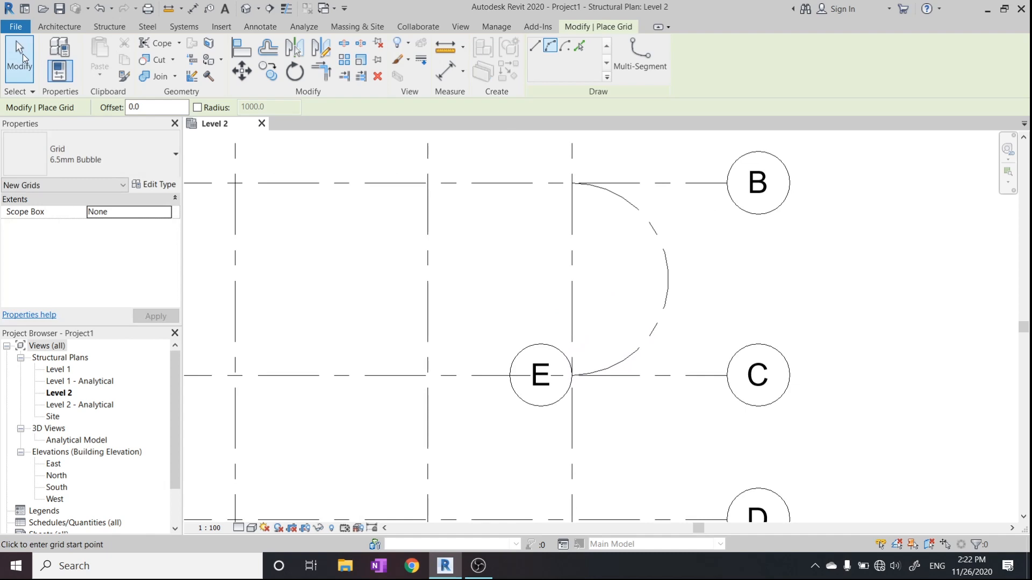
key(Escape)
Set the radius of the curved grid E to 5000.
click(652, 287)
scroll(639, 292, up, 4)
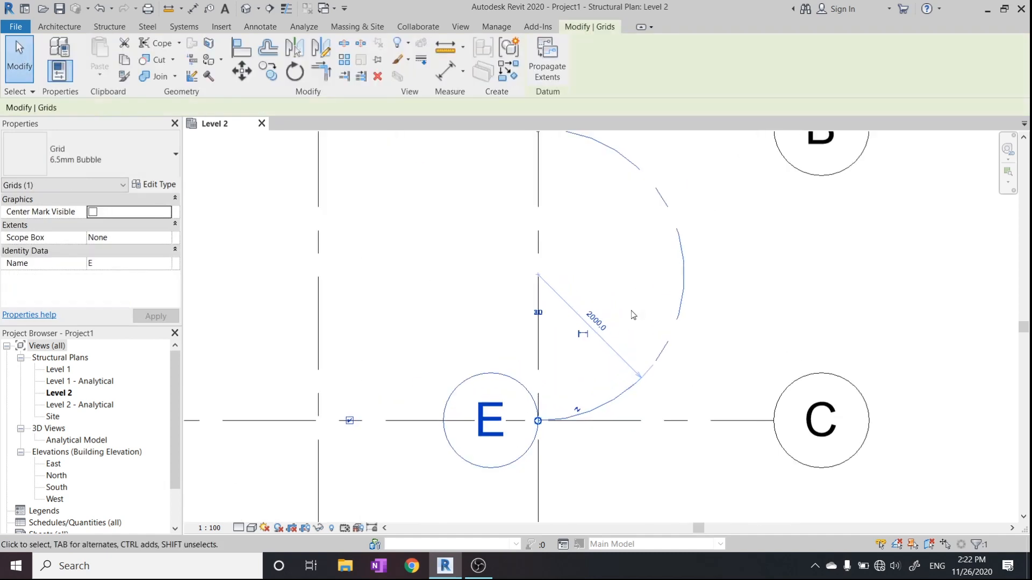
click(598, 323)
scroll(598, 322, down, 3)
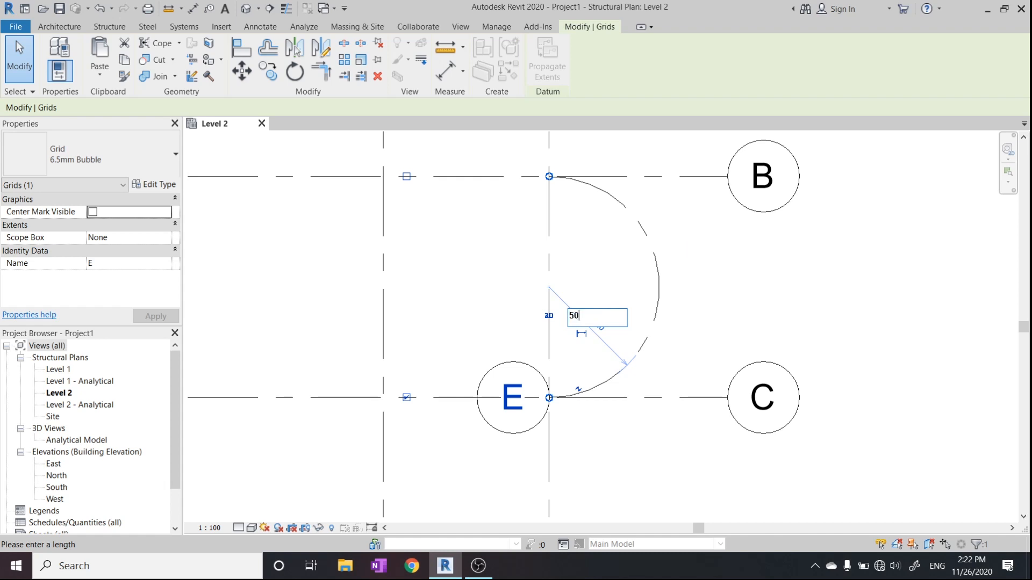
text(5000)
key(Return)
scroll(685, 236, down, 2)
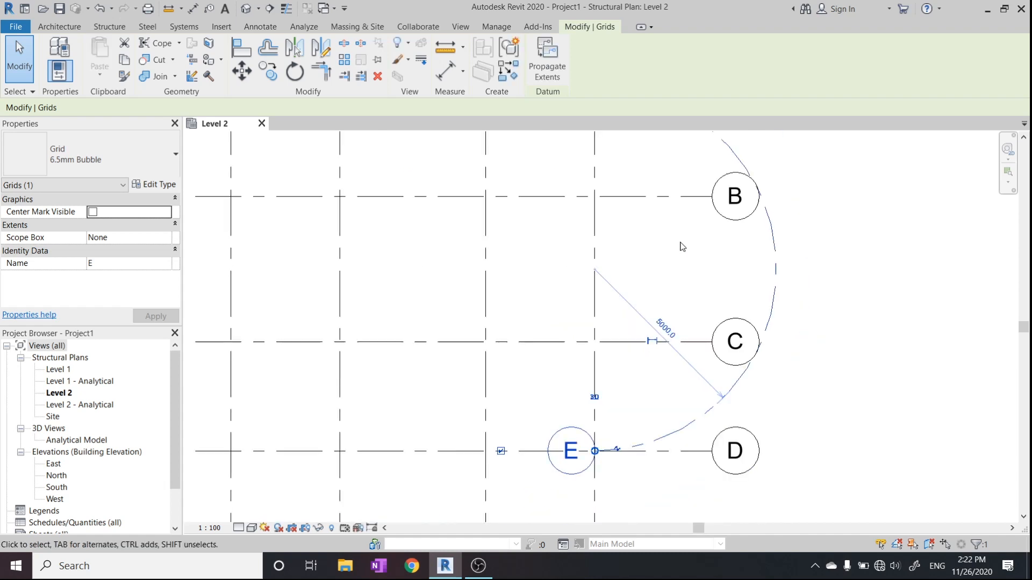
scroll(682, 246, down, 1)
middle_drag(682, 247, 652, 316)
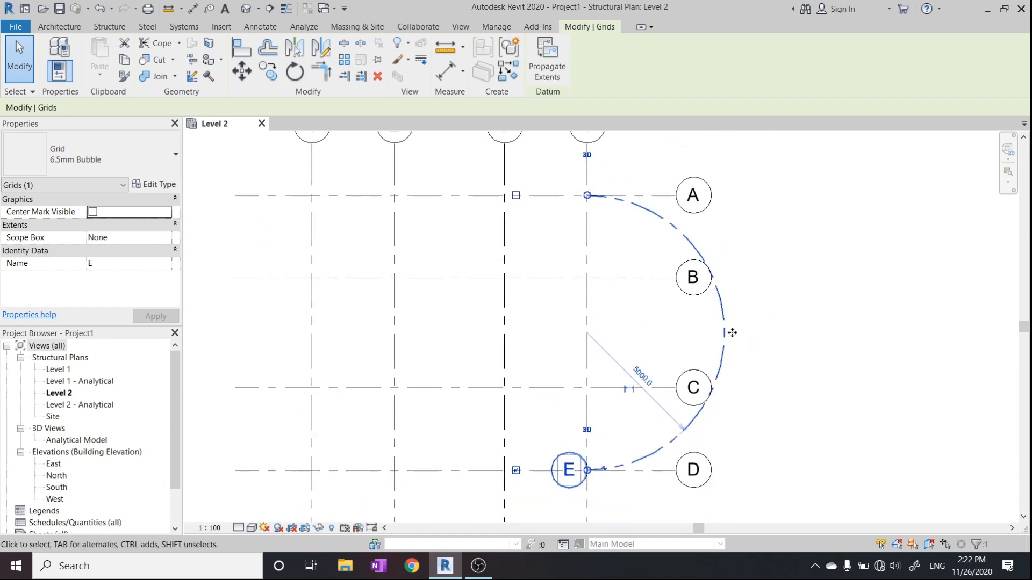
Extend the bubble ends of the four aligned horizontal grid lines eastward, beyond the curved grid line.
click(727, 331)
click(627, 387)
drag(675, 388, 820, 387)
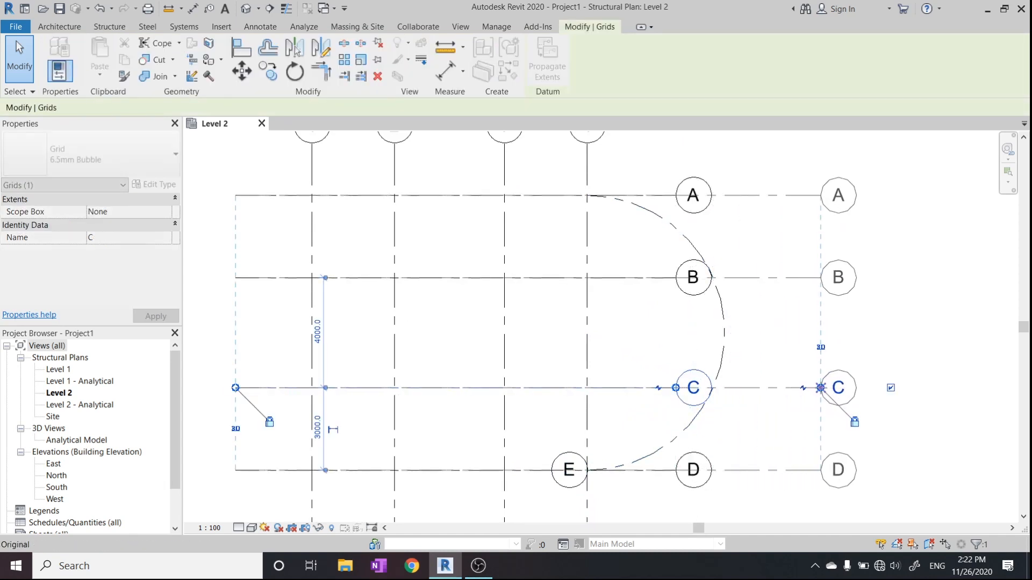
click(732, 336)
scroll(733, 336, down, 2)
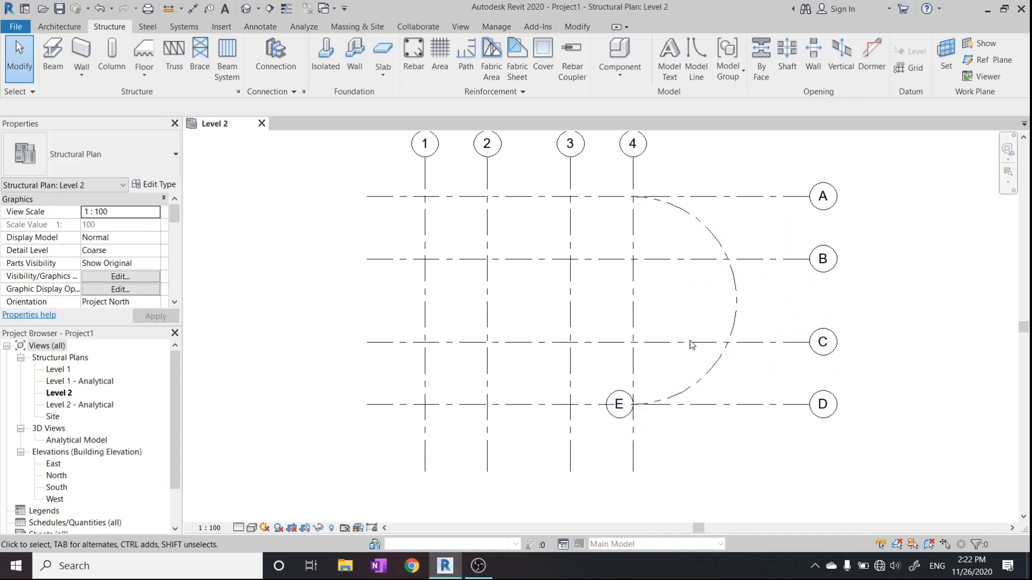
click(618, 404)
key(Escape)
scroll(650, 404, up, 2)
scroll(682, 347, down, 2)
middle_drag(687, 360, 674, 408)
middle_drag(671, 304, 671, 379)
click(631, 276)
click(609, 312)
middle_drag(598, 326, 579, 229)
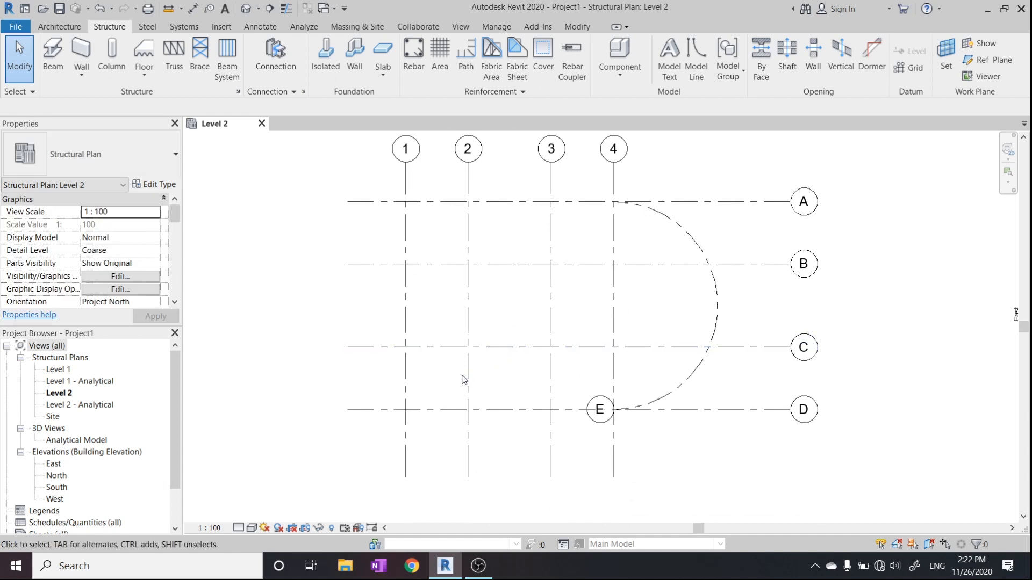
Lengthen the four aligned horizontal grid lines slightly at their western ends, beyond grid 1.
click(354, 348)
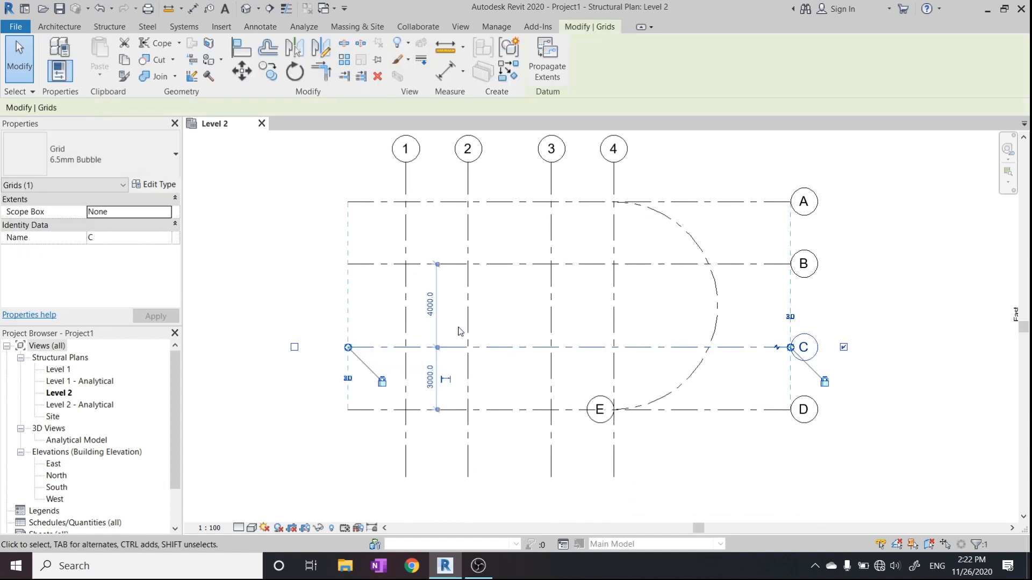
middle_drag(460, 332, 469, 386)
scroll(359, 404, up, 2)
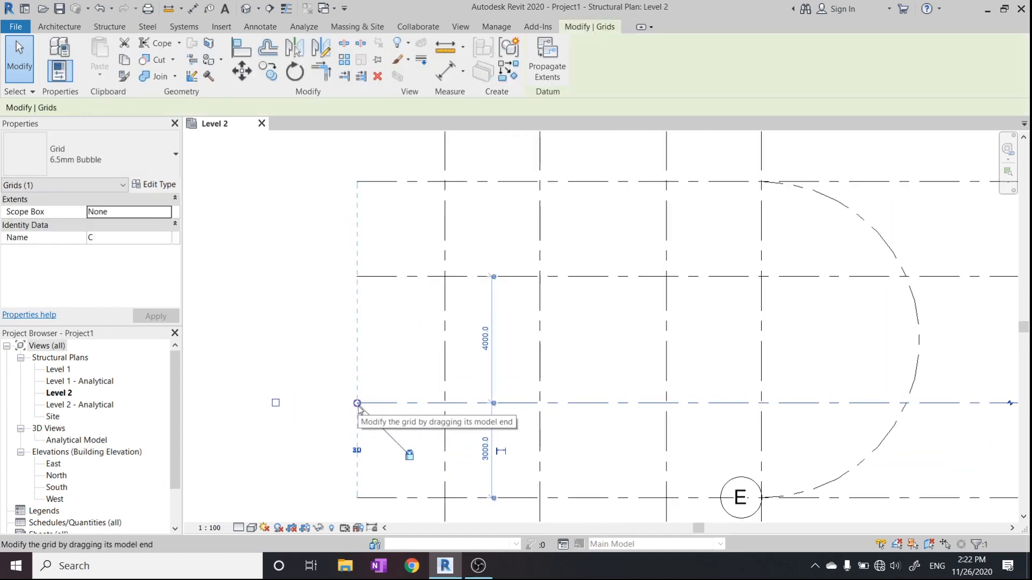
drag(357, 403, 328, 403)
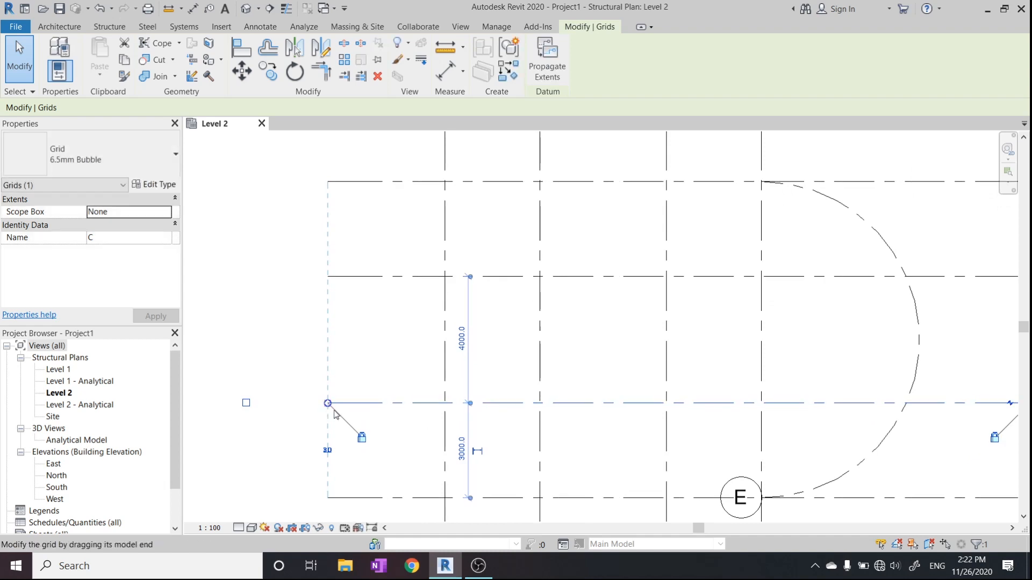
Unlock the western end of grid C from the alignment and shorten only that line to just west of grid 1.
scroll(381, 416, down, 2)
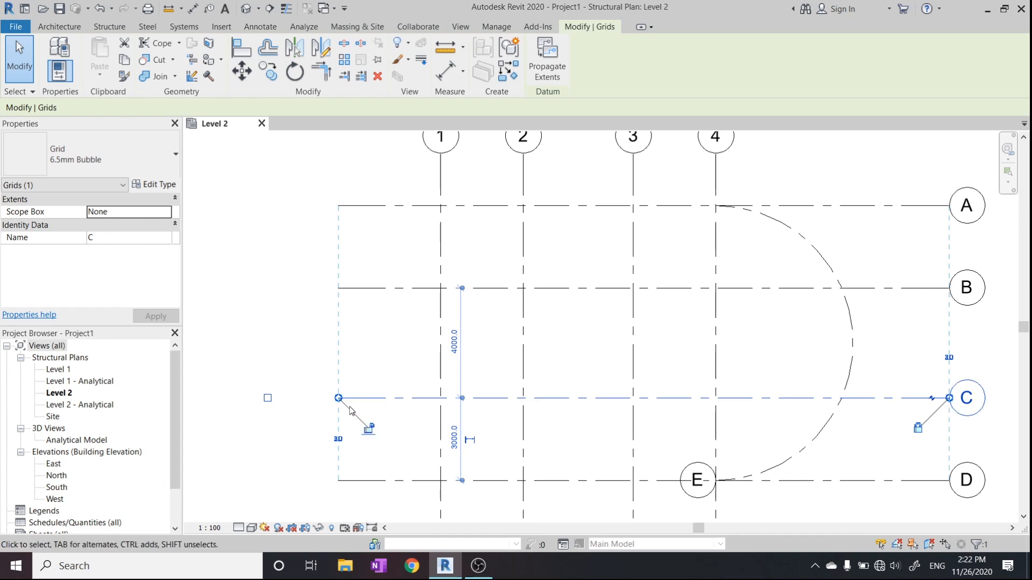
drag(338, 400, 414, 398)
click(482, 385)
middle_drag(482, 385, 479, 359)
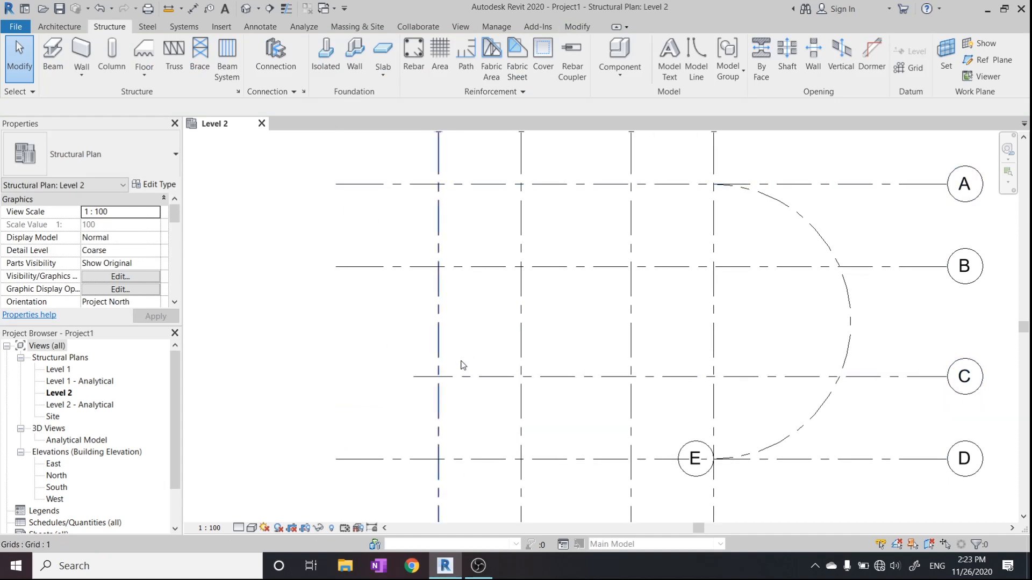
Extend the aligned western ends of grids A, B and D slightly farther away from grid 1.
click(357, 267)
middle_drag(347, 268, 396, 270)
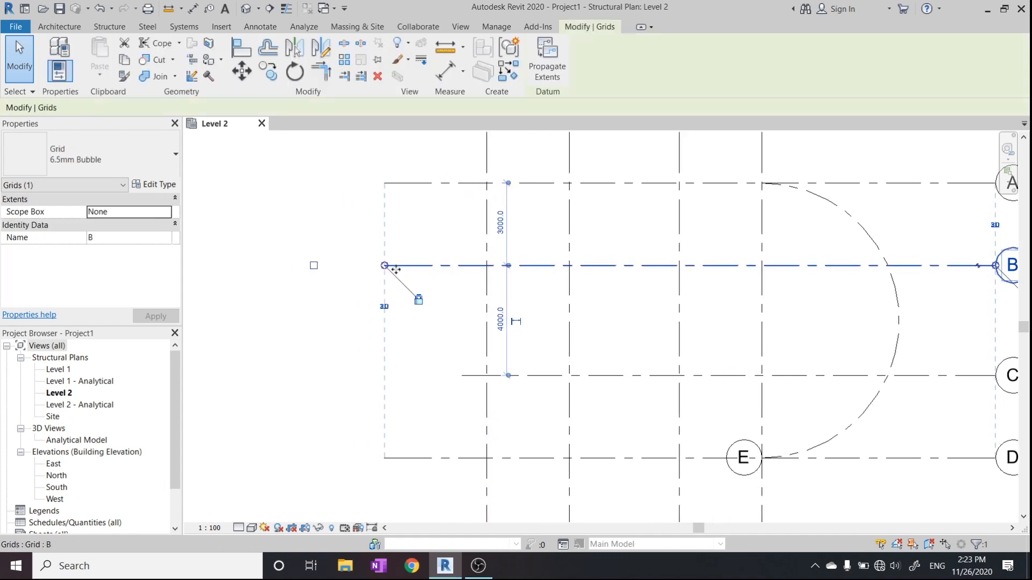
drag(384, 266, 339, 265)
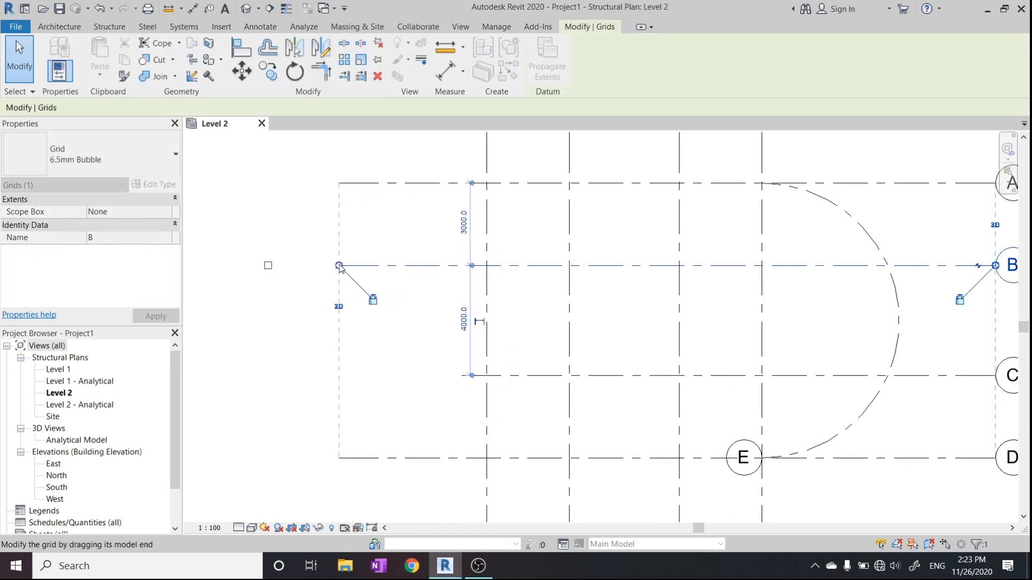
drag(338, 266, 372, 266)
Realign the western end of grid C with grids A, B and D, and lengthen all four lines very slightly together.
click(472, 375)
drag(471, 375, 373, 376)
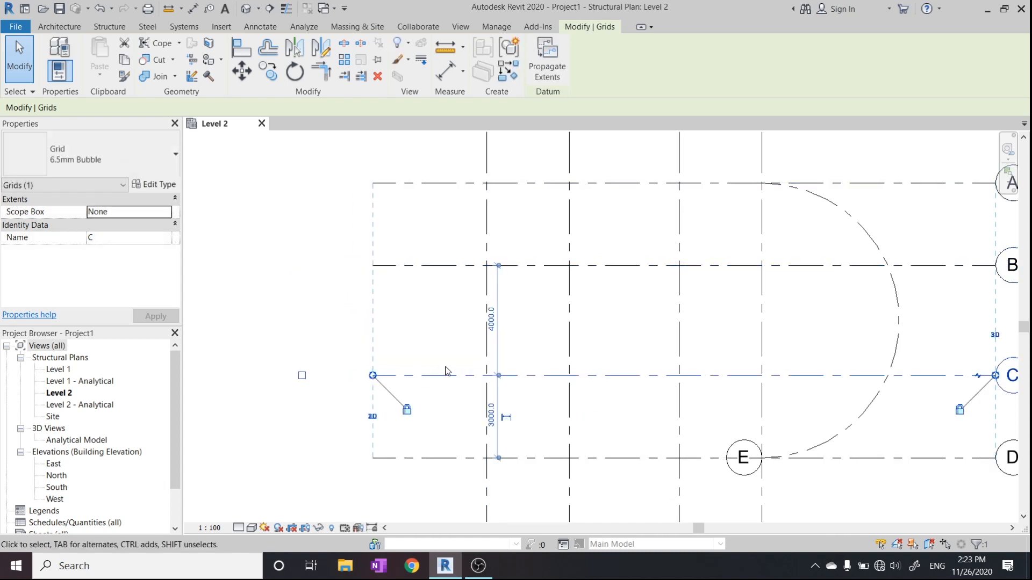
click(434, 256)
click(375, 266)
mouse_move(375, 266)
mouse_down()
mouse_move(337, 266)
mouse_move(370, 265)
mouse_up()
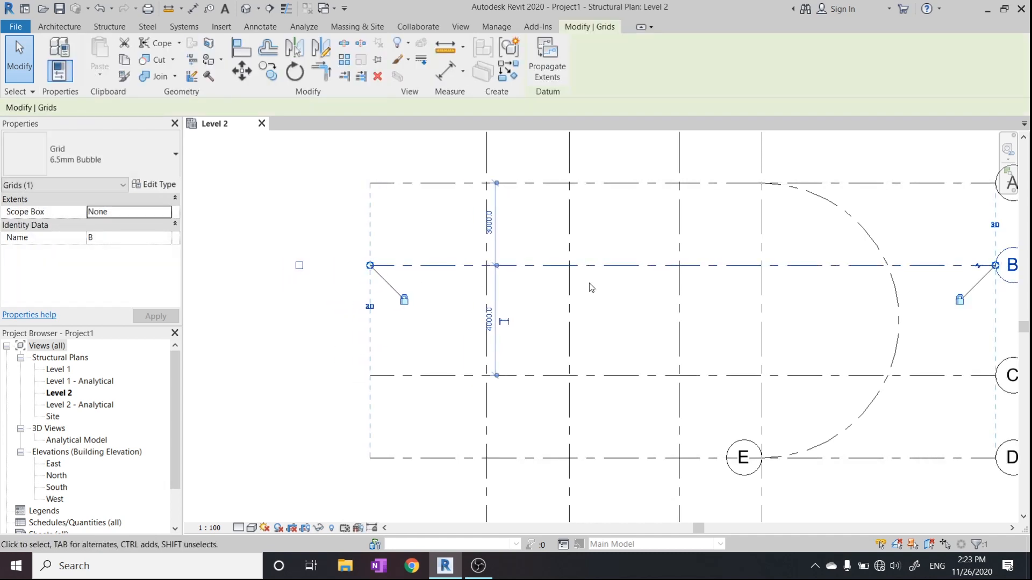
click(592, 288)
Show the grid bubbles at the lower ends of vertical grids 1, 2, 3 and 4.
middle_drag(883, 429, 696, 397)
scroll(691, 313, down, 1)
middle_drag(614, 326, 620, 351)
middle_drag(534, 343, 516, 303)
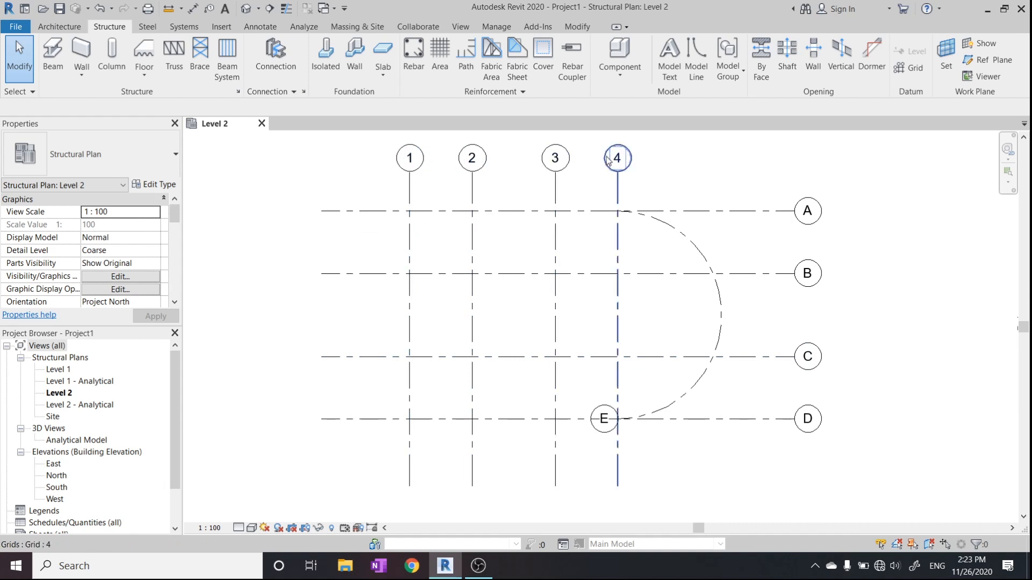
middle_drag(521, 339, 508, 302)
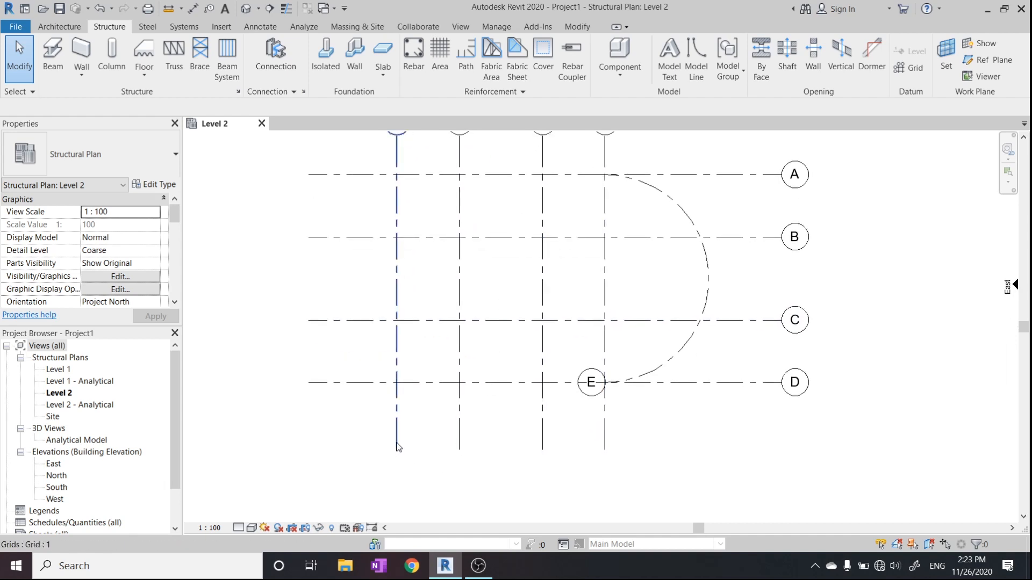
click(397, 436)
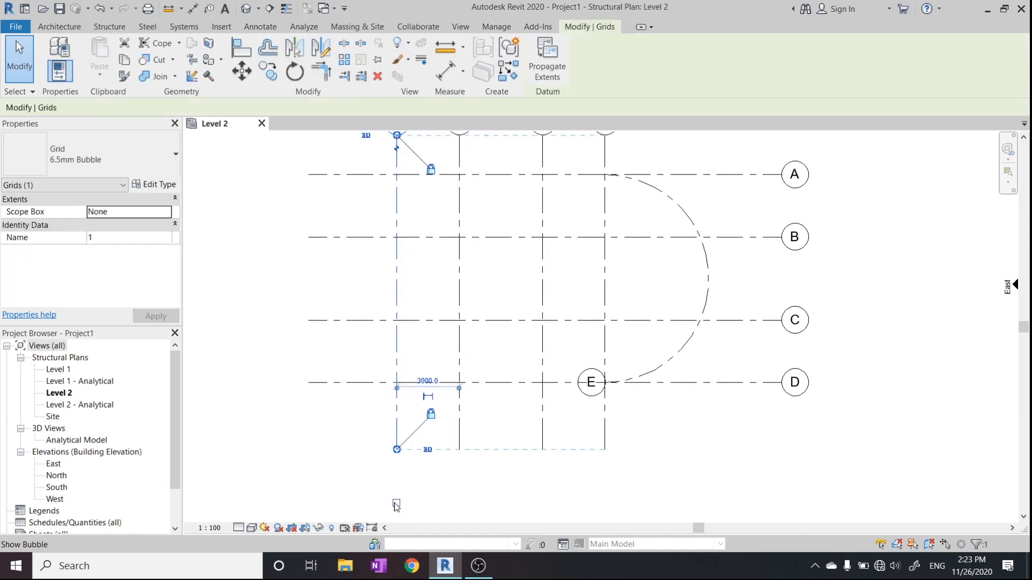
click(459, 442)
click(460, 504)
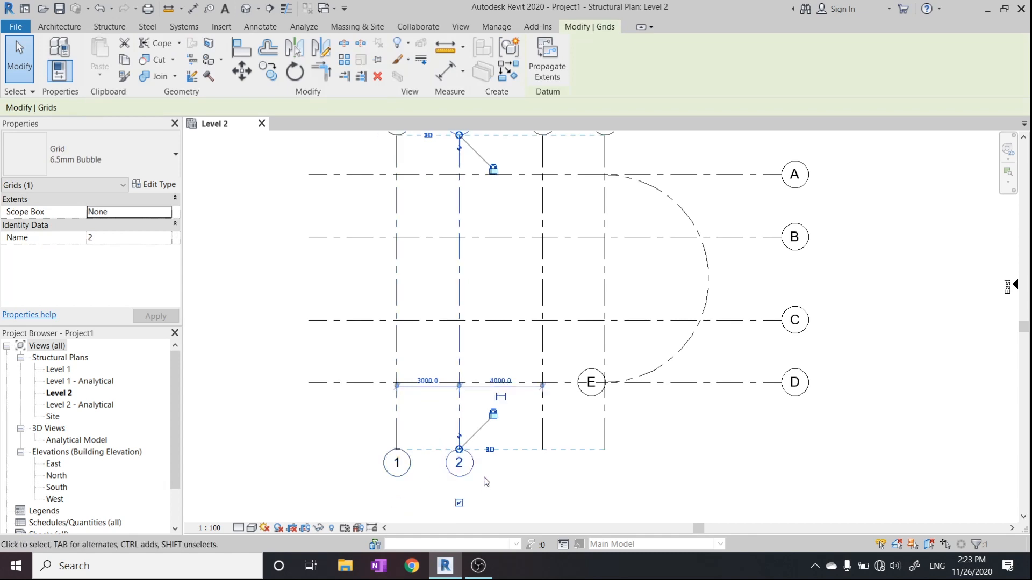
click(544, 425)
click(542, 504)
click(604, 425)
click(604, 503)
click(560, 451)
middle_drag(560, 452, 554, 427)
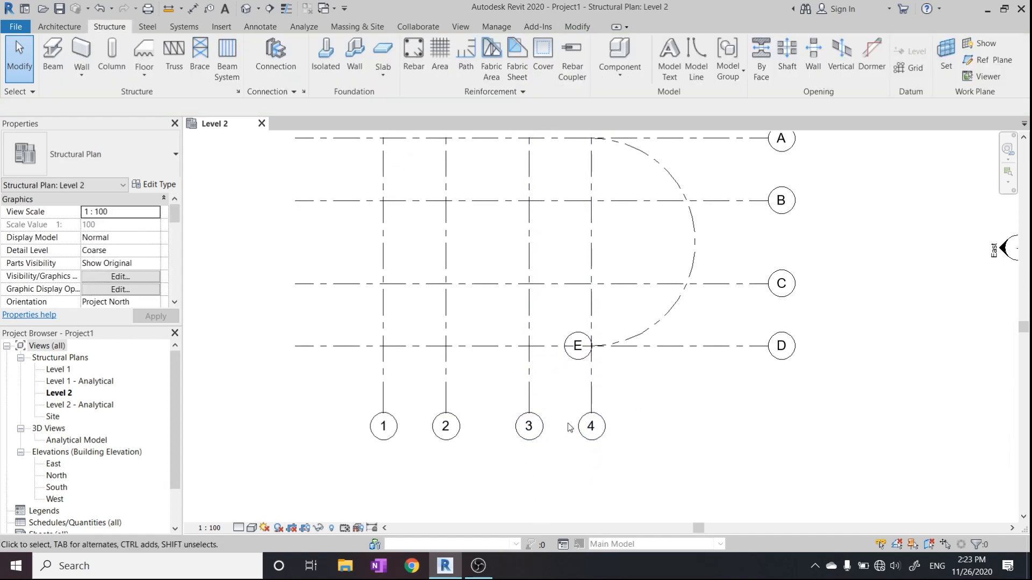
Try an elbow at the lower bubble end of grid 4 and straighten the line again.
scroll(602, 417, up, 3)
click(583, 396)
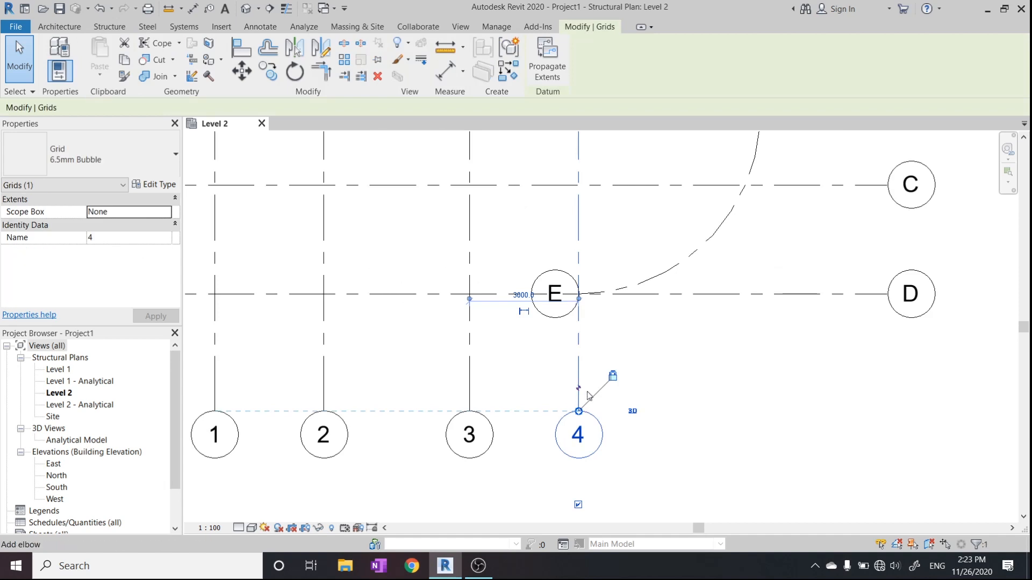
scroll(614, 398, up, 2)
scroll(612, 401, down, 2)
middle_drag(614, 406, 616, 395)
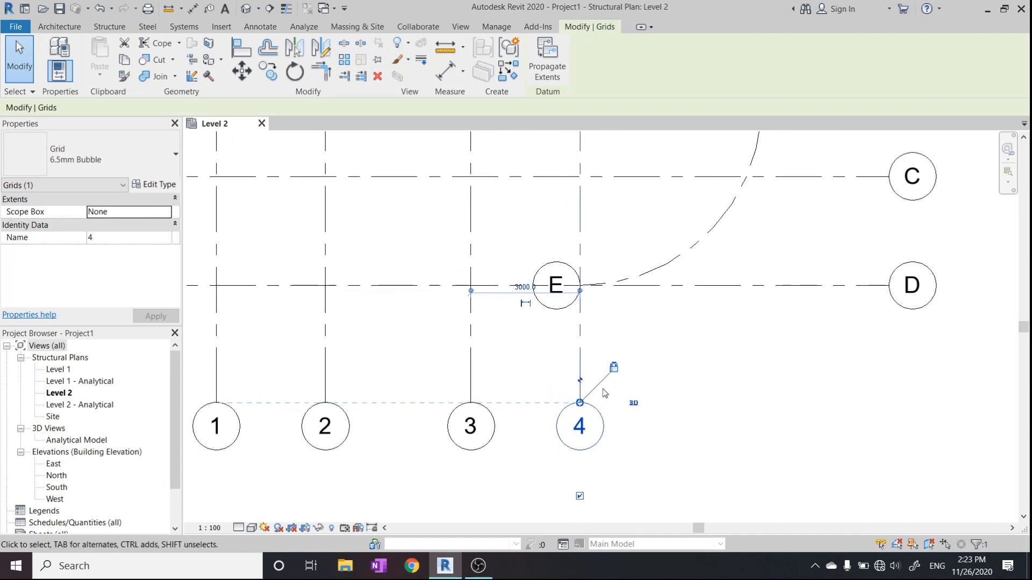
click(580, 382)
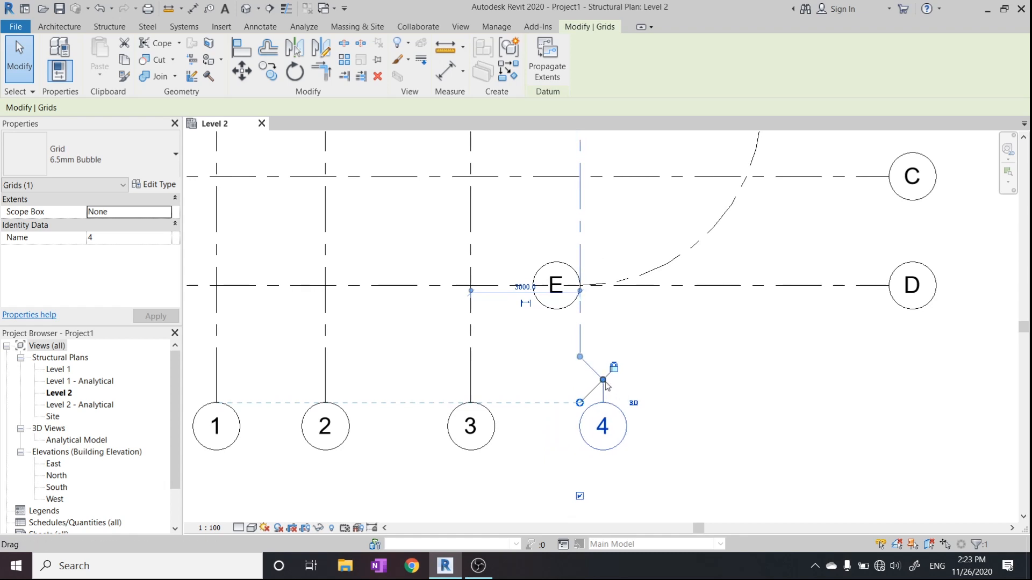
drag(604, 385, 580, 388)
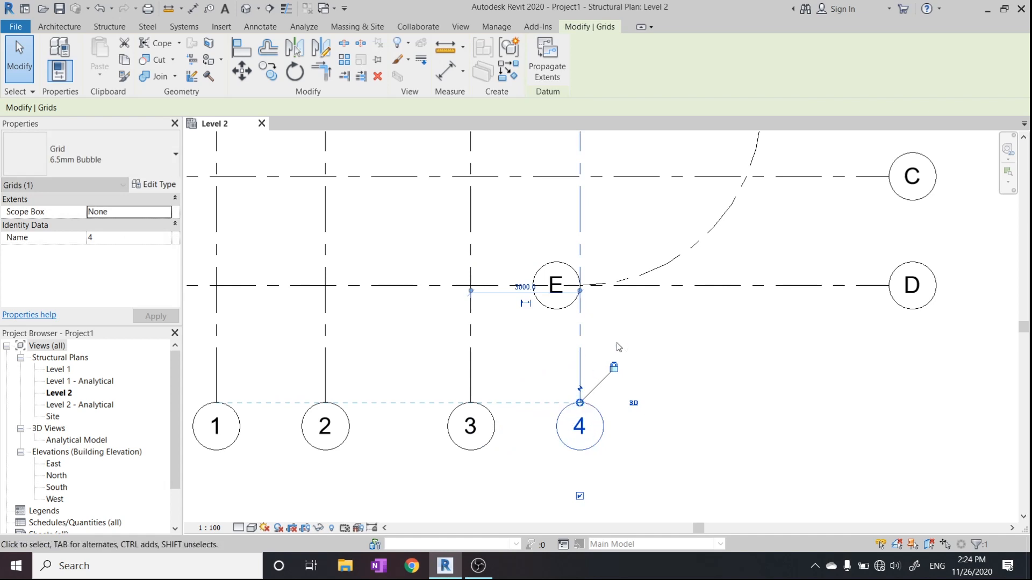
middle_drag(625, 351, 619, 395)
key(Escape)
Extend the lower end of curved grid E along its arc to just west of grid 3.
click(549, 338)
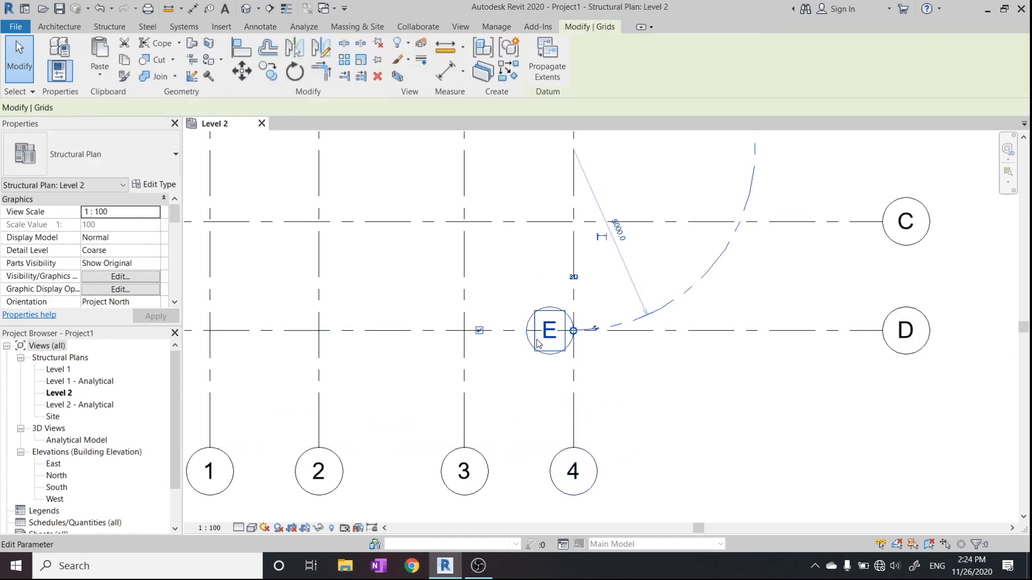
scroll(578, 328, up, 3)
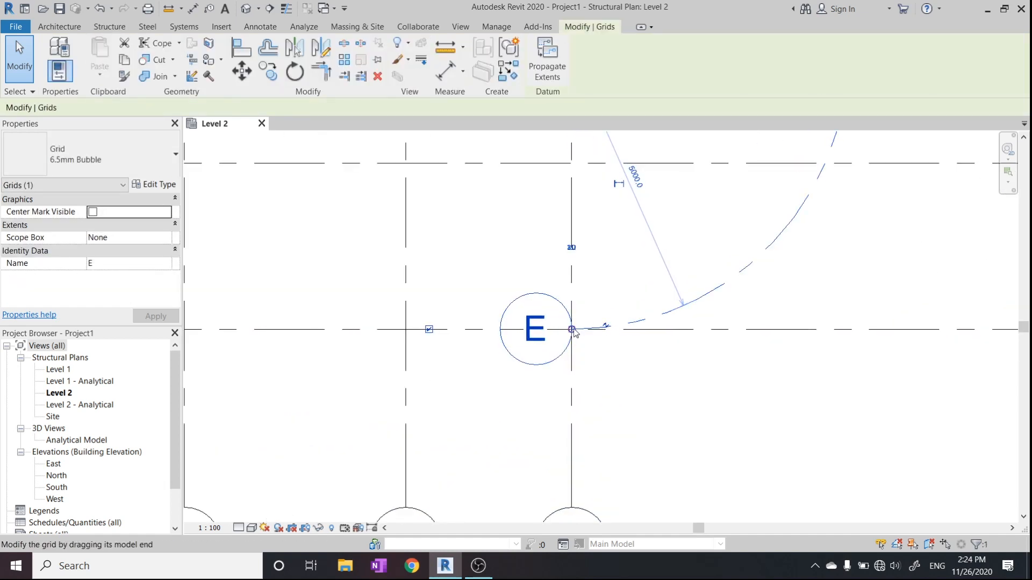
drag(574, 332, 406, 236)
scroll(406, 236, down, 5)
middle_drag(441, 272, 509, 434)
scroll(499, 251, up, 1)
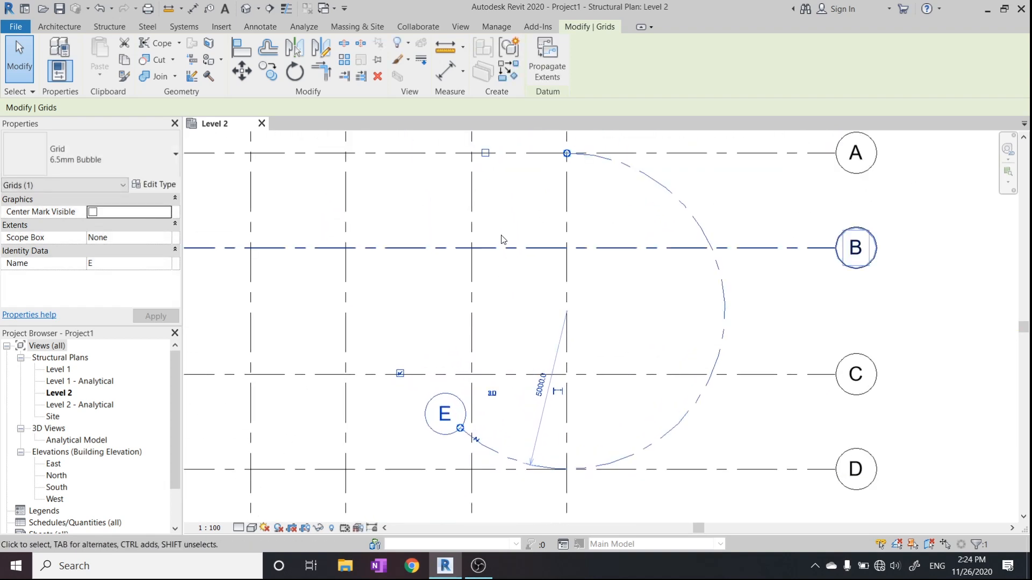
Extend the upper end of curved grid E along its arc to just west of grid 3 and show its bubble.
drag(567, 155, 547, 158)
drag(479, 168, 450, 205)
click(395, 264)
click(527, 316)
scroll(527, 314, down, 3)
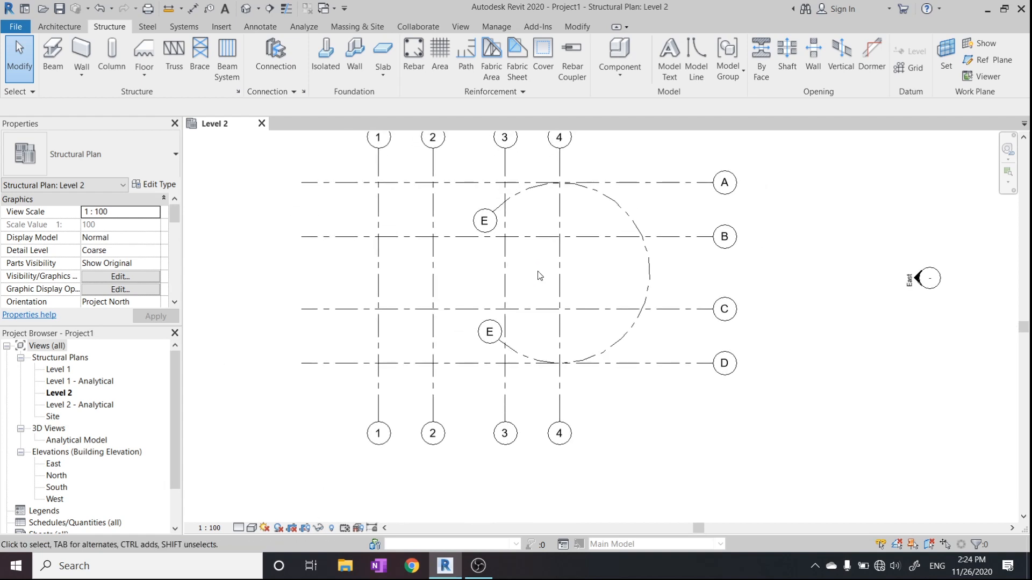
Try an elbow at the upper bubble end of curved grid E and move the bubble back in line.
scroll(546, 238, up, 1)
click(478, 200)
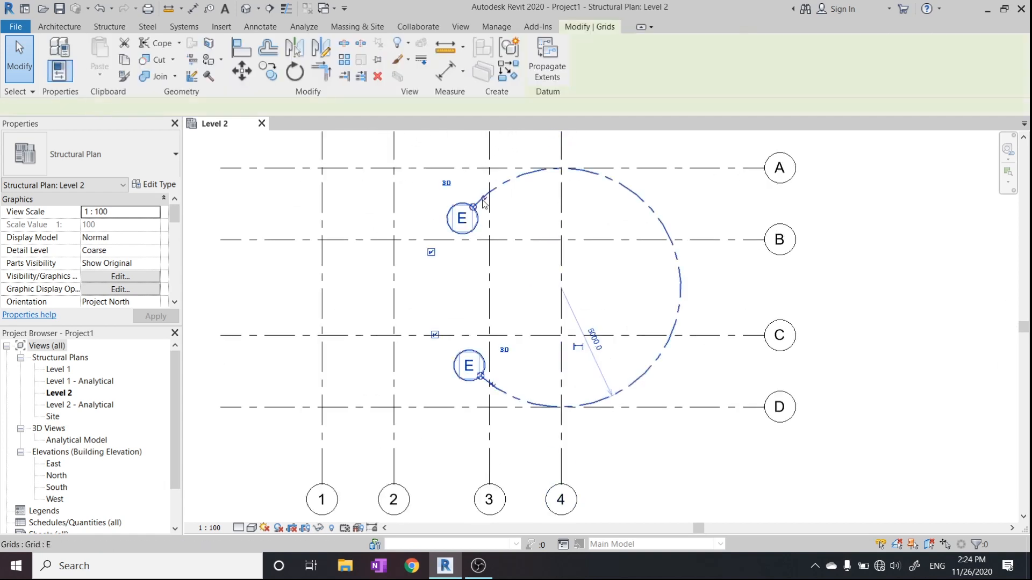
scroll(479, 199, up, 2)
click(486, 193)
middle_drag(501, 224, 497, 328)
drag(466, 287, 534, 345)
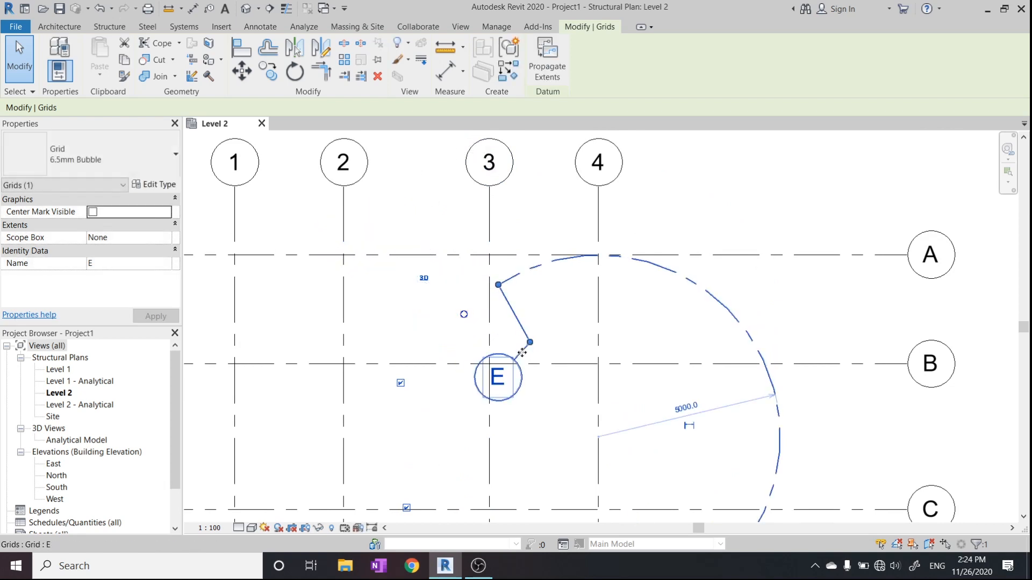
drag(528, 346, 479, 300)
click(560, 337)
scroll(560, 336, down, 3)
middle_drag(570, 337, 565, 326)
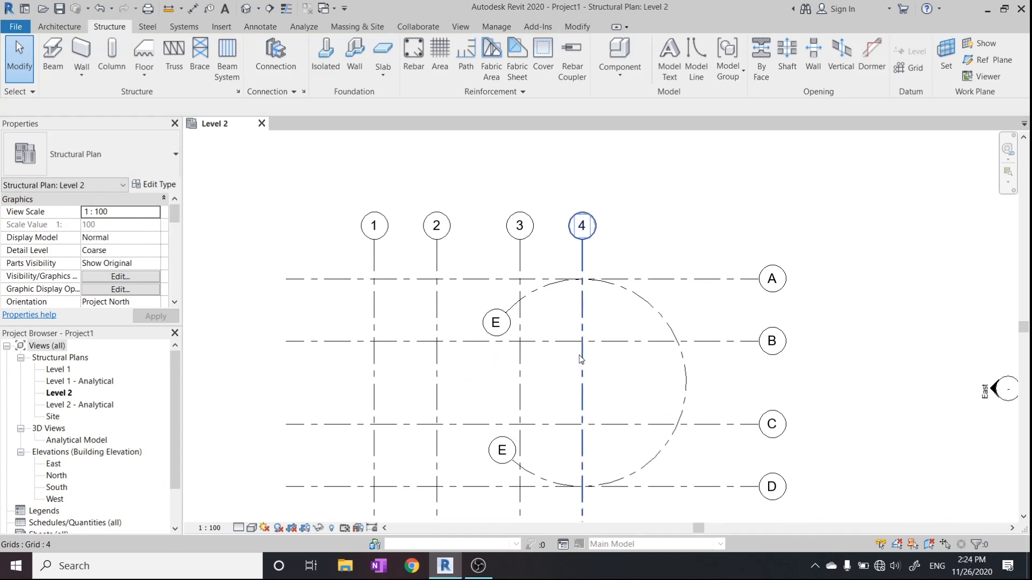
Open the East building elevation.
middle_drag(574, 354, 594, 343)
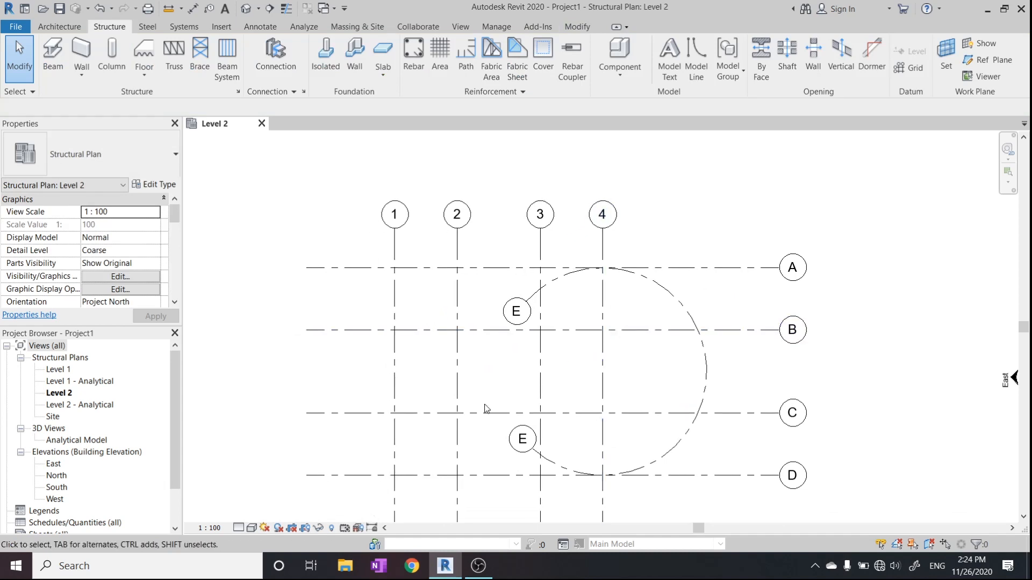
middle_drag(471, 428, 426, 396)
scroll(491, 403, down, 1)
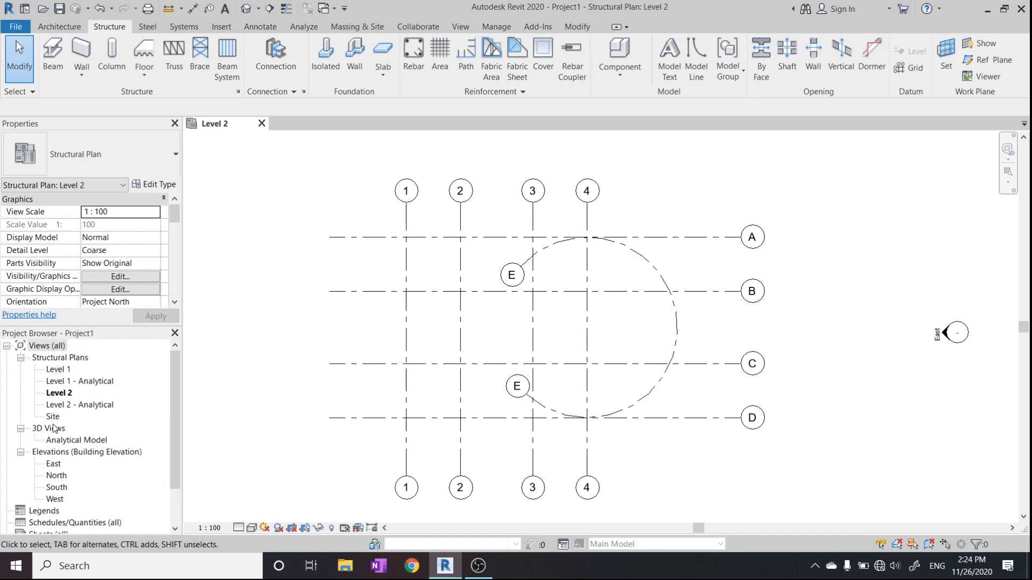
double_click(54, 454)
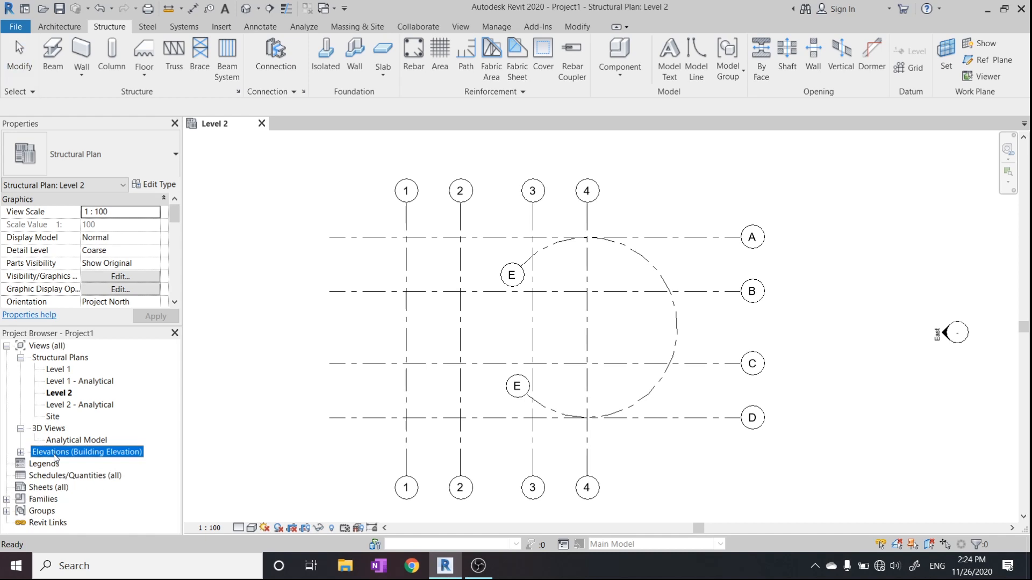
double_click(54, 454)
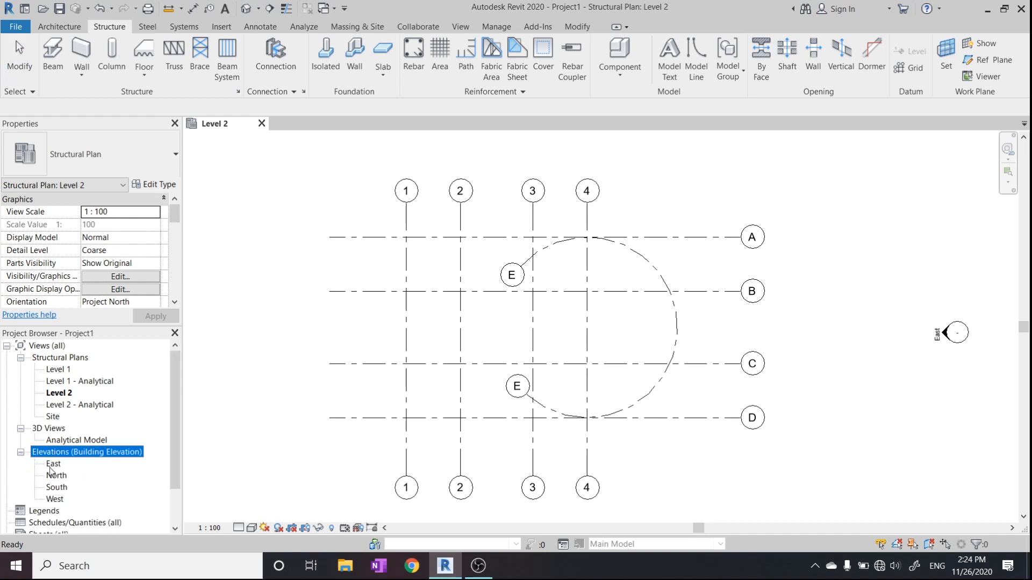
double_click(52, 465)
scroll(604, 330, down, 1)
middle_drag(604, 330, 608, 356)
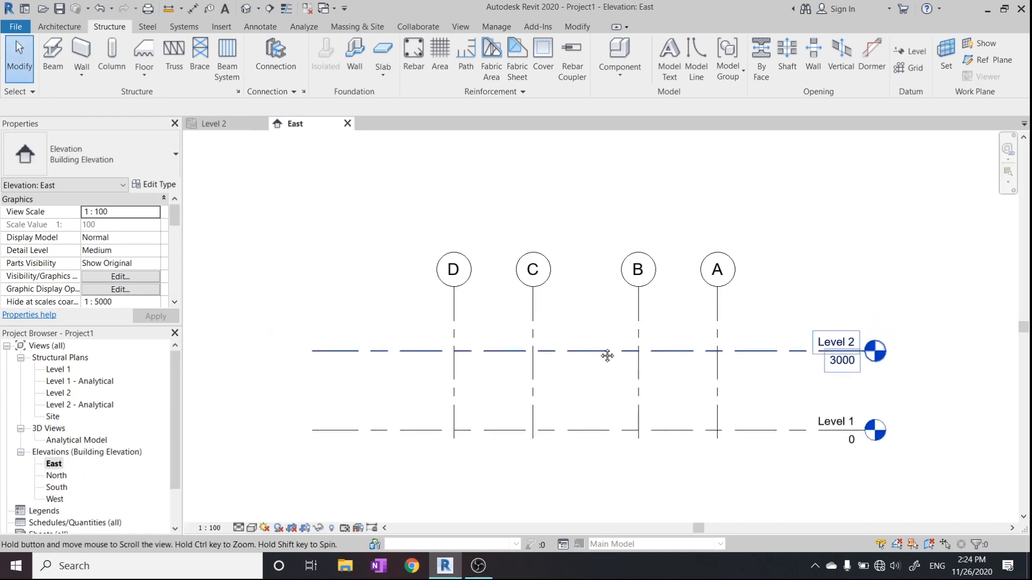
Raise the aligned upper ends of grids A, B, C and D well above Level 2.
click(719, 293)
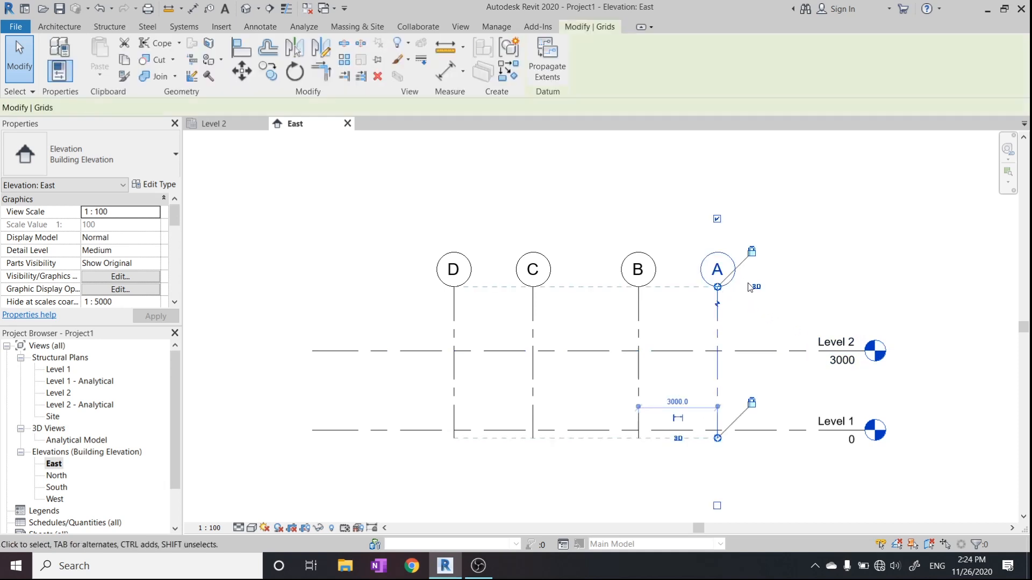
drag(717, 286, 717, 162)
middle_drag(734, 219, 681, 300)
scroll(707, 287, down, 1)
click(683, 334)
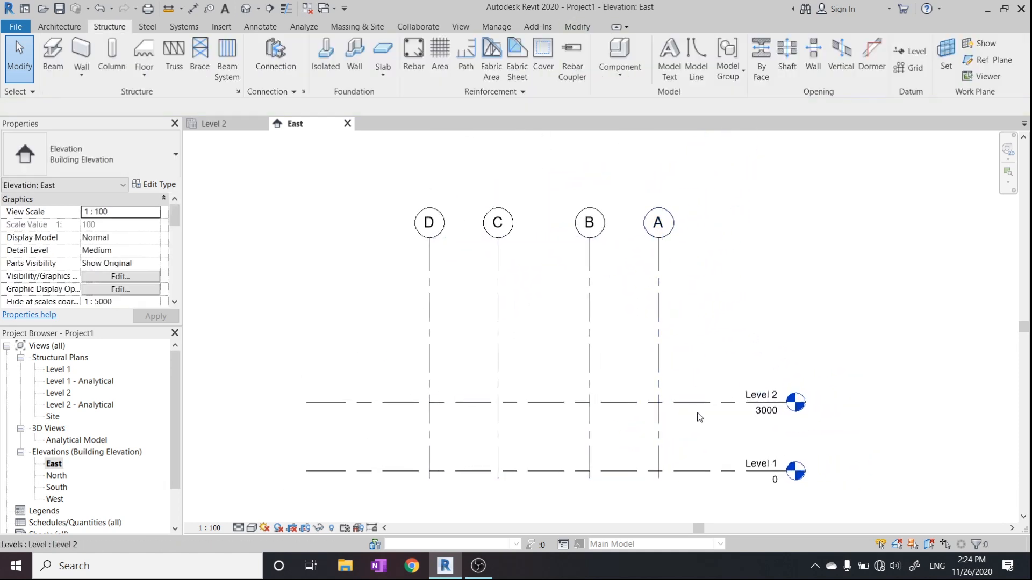
click(704, 408)
key(Escape)
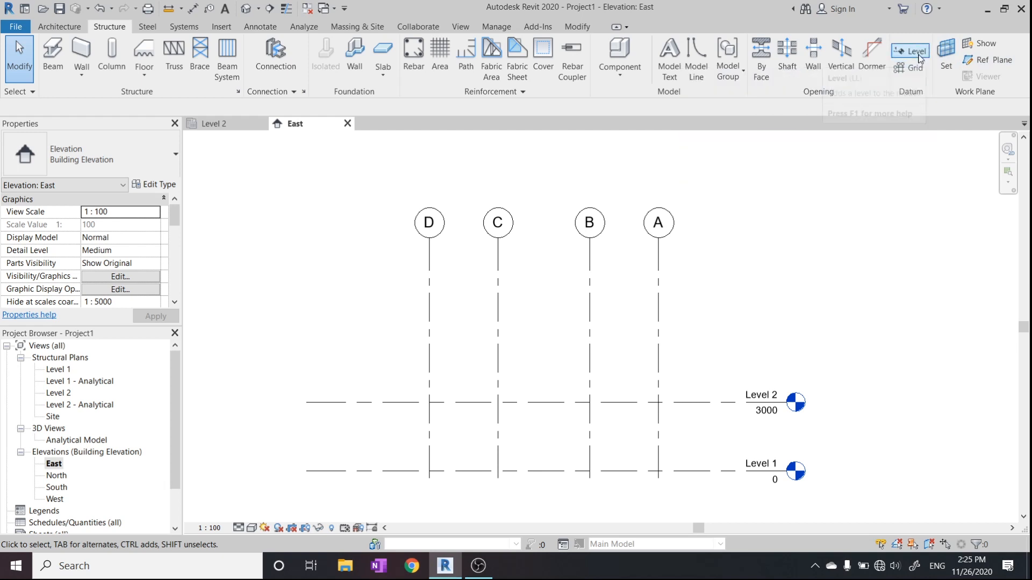
Create a new level by picking the Level 2 line with an upward offset of 3000.
click(909, 51)
click(549, 49)
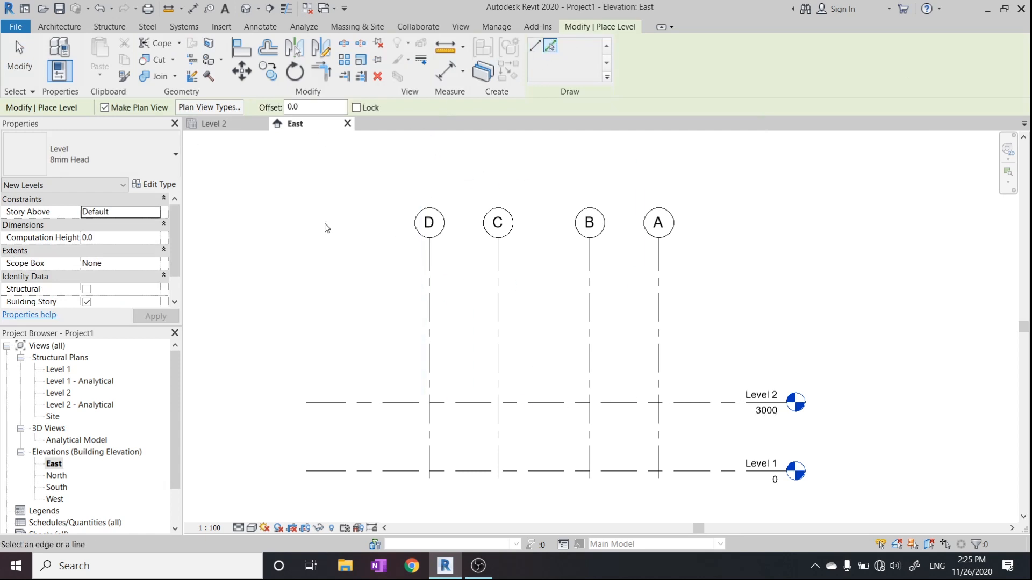
click(309, 108)
click(228, 107)
key(Escape)
text(30)
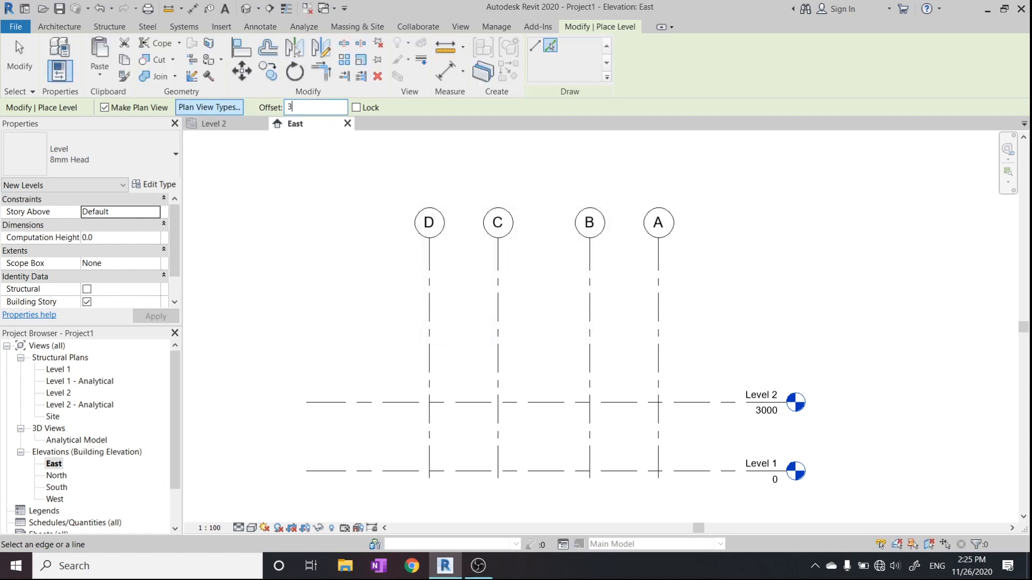
key(Return)
click(561, 399)
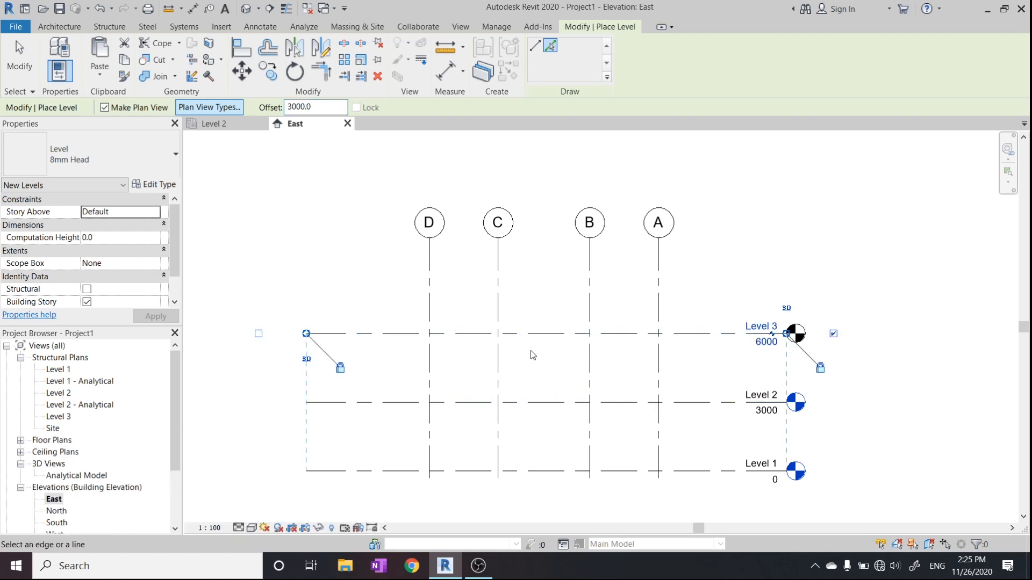
key(Escape)
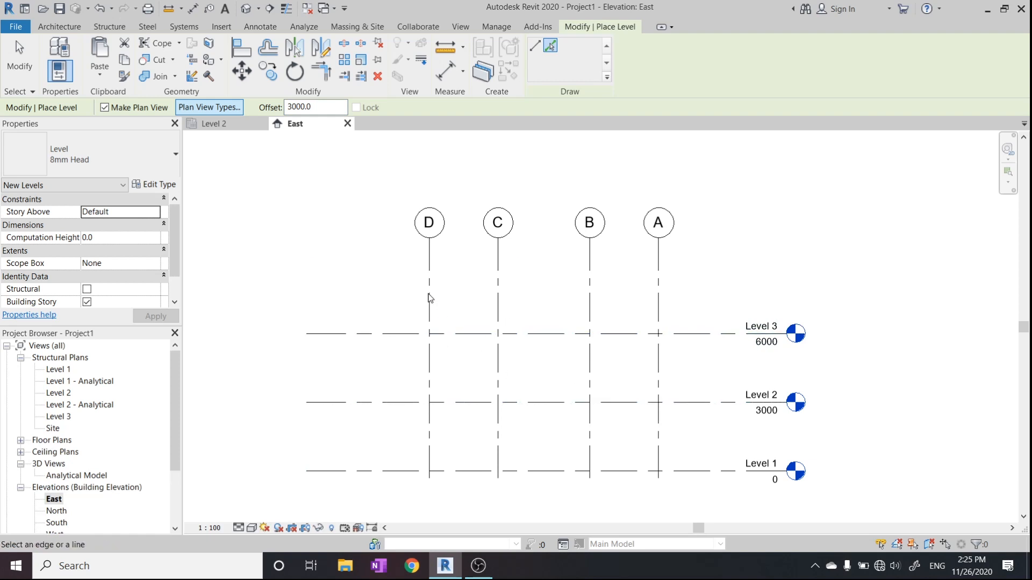
key(Escape)
Extend the aligned lower ends of grids A, B, C and D below Level 1.
click(430, 234)
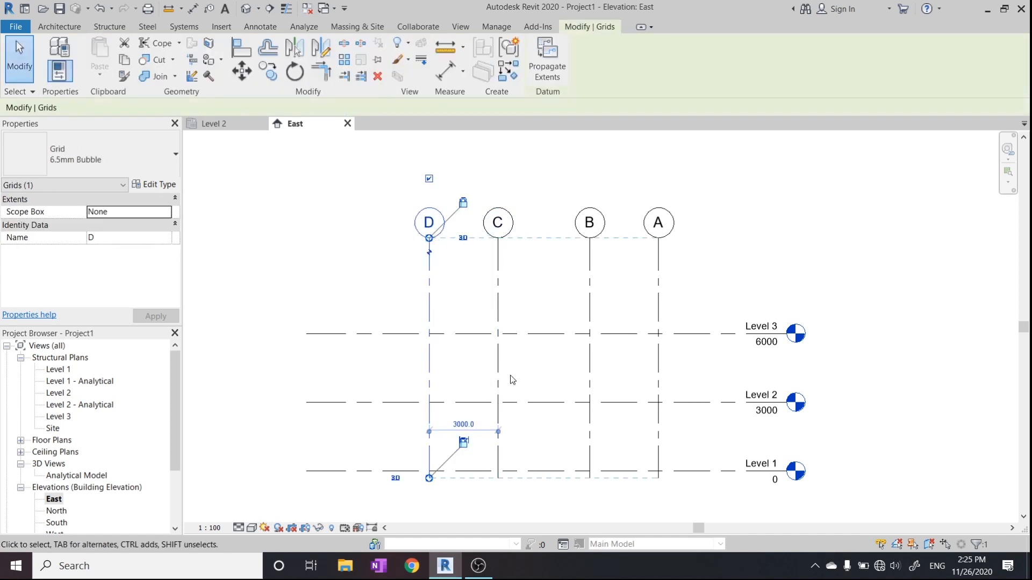
scroll(464, 320, down, 2)
drag(441, 444, 438, 489)
click(316, 289)
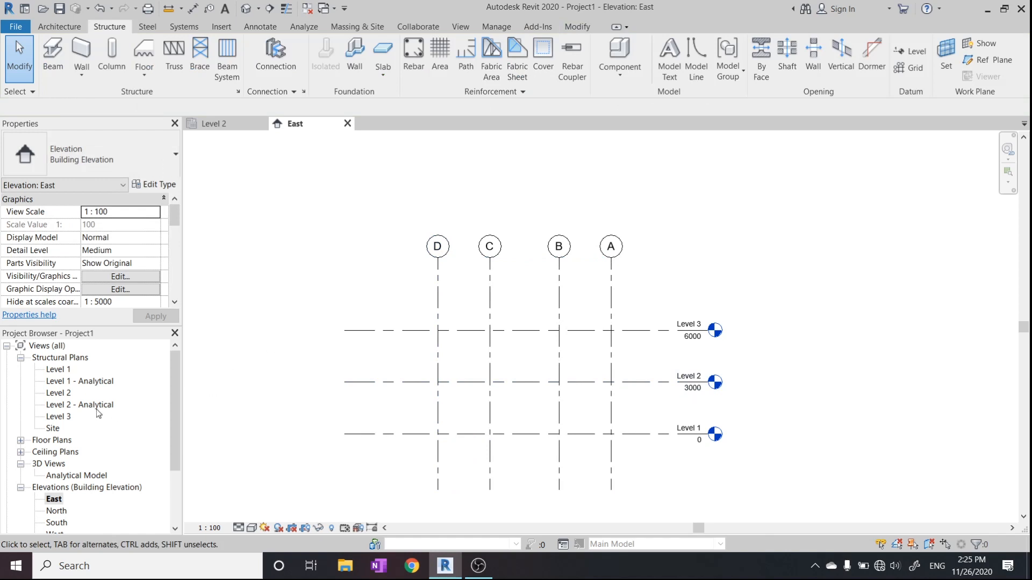
click(59, 417)
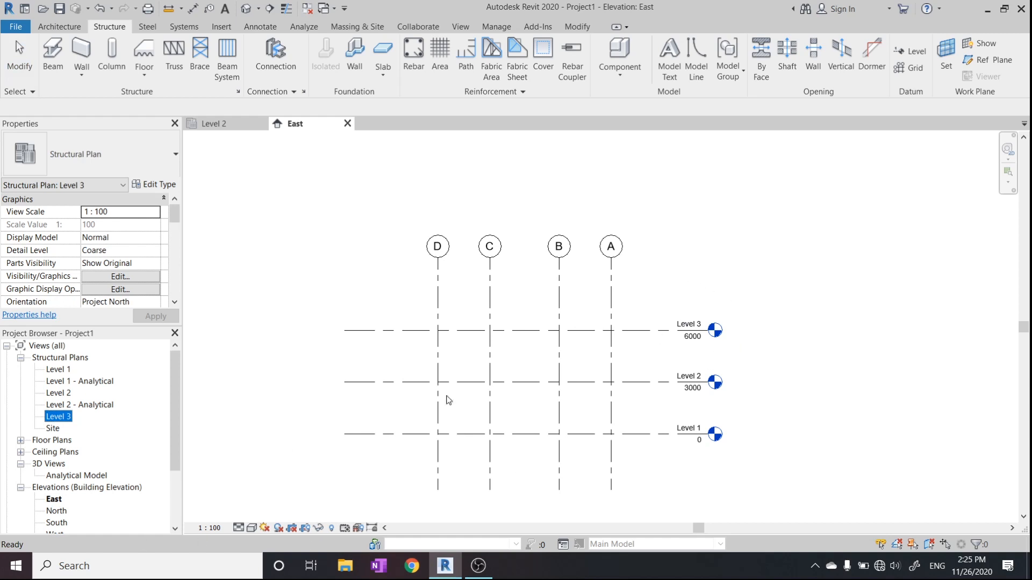
click(213, 474)
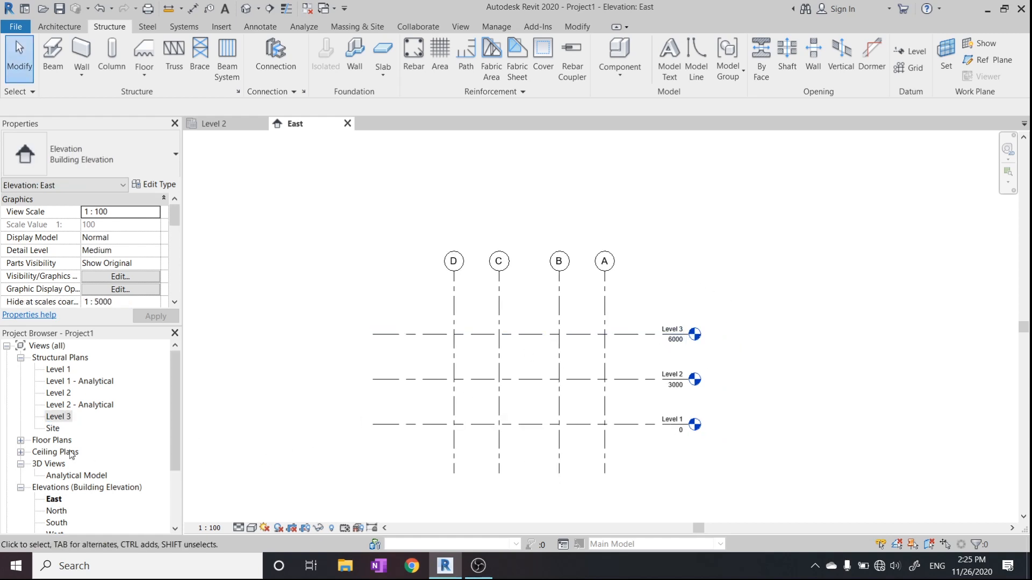
In the North elevation, extend aligned grids 1, 2, 3 and 4 above Level 3 and below Level 1.
scroll(70, 454, down, 2)
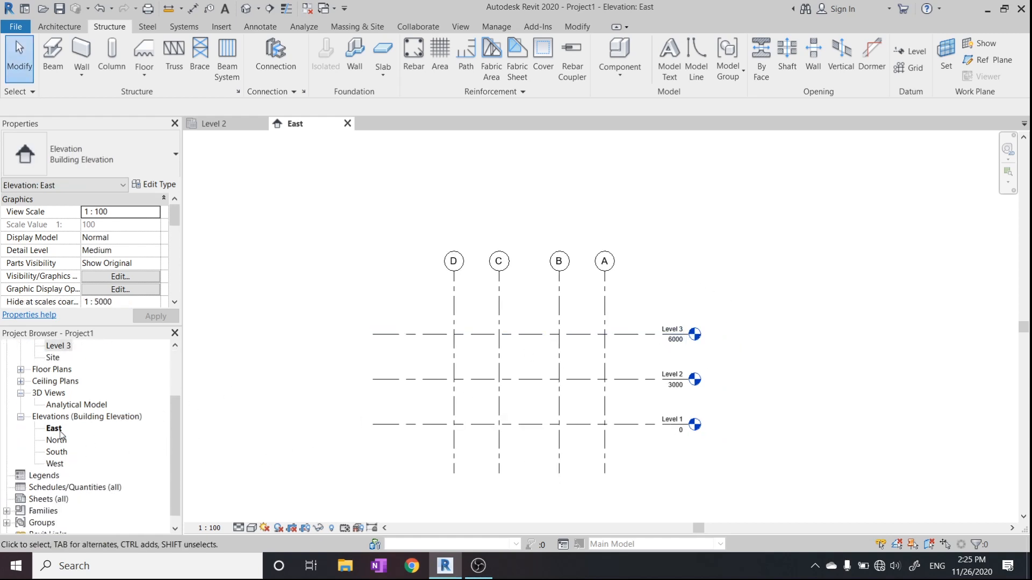
double_click(56, 441)
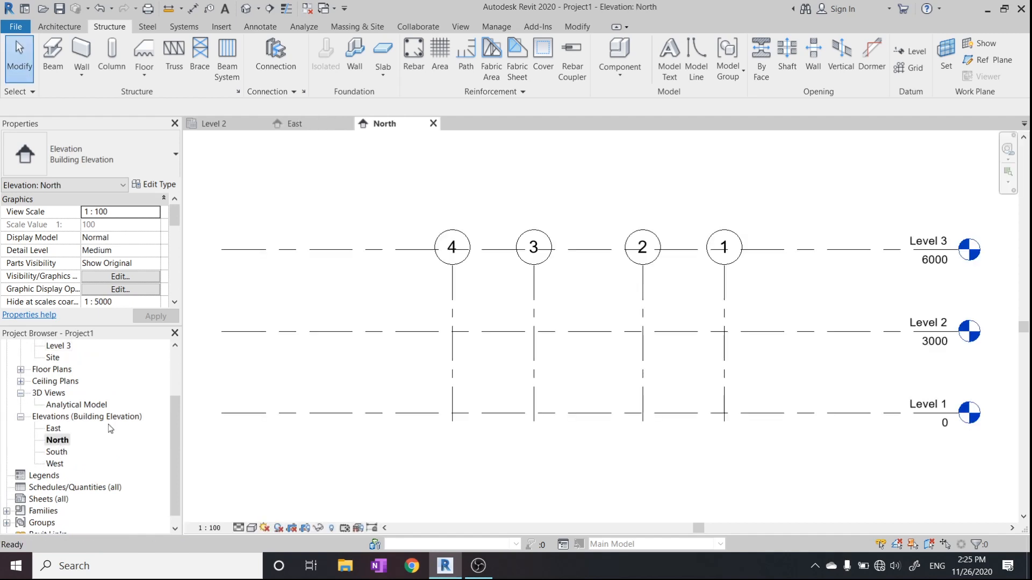
middle_drag(472, 319, 485, 359)
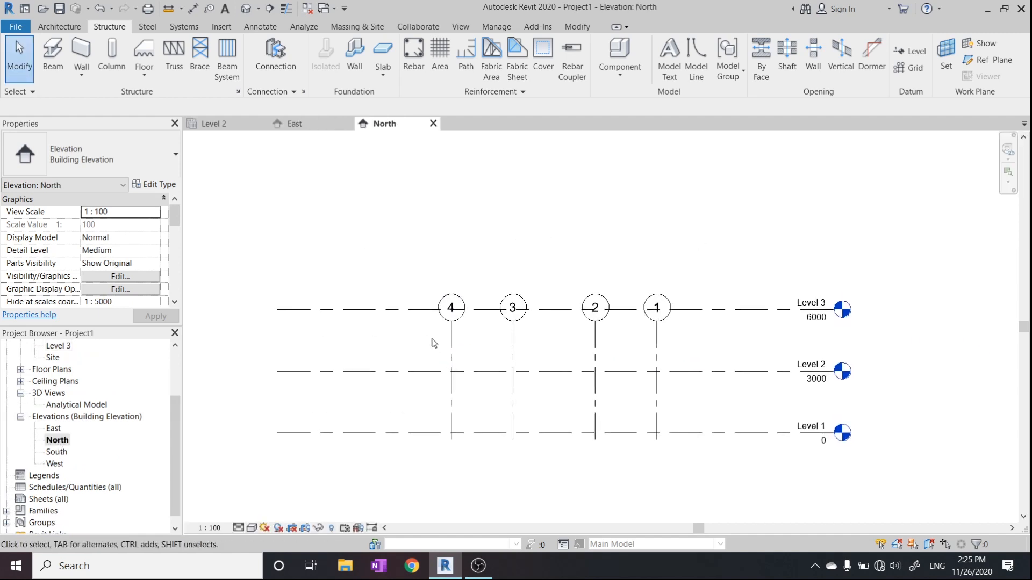
click(446, 322)
drag(452, 321, 451, 261)
click(657, 398)
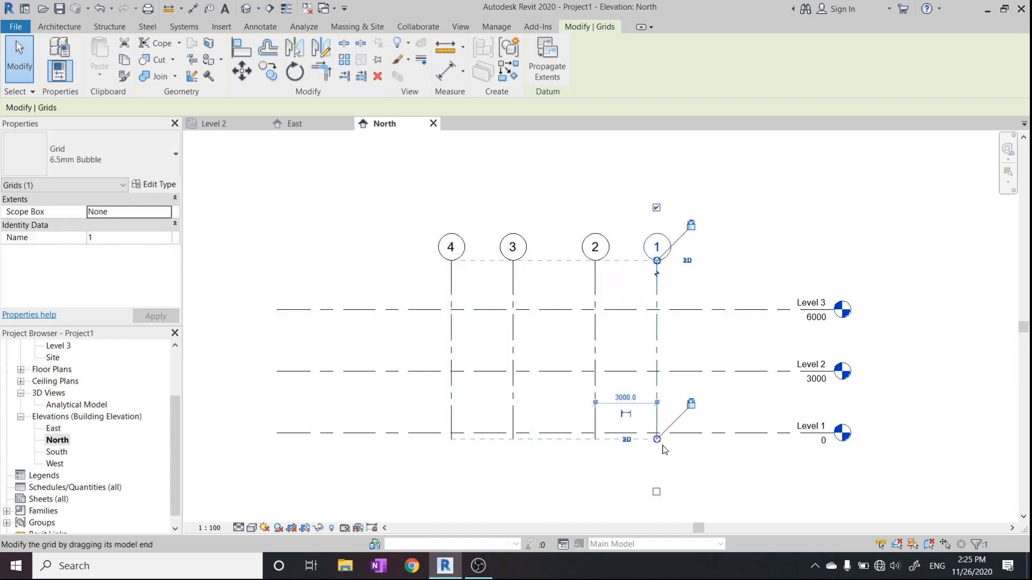
drag(657, 439, 657, 487)
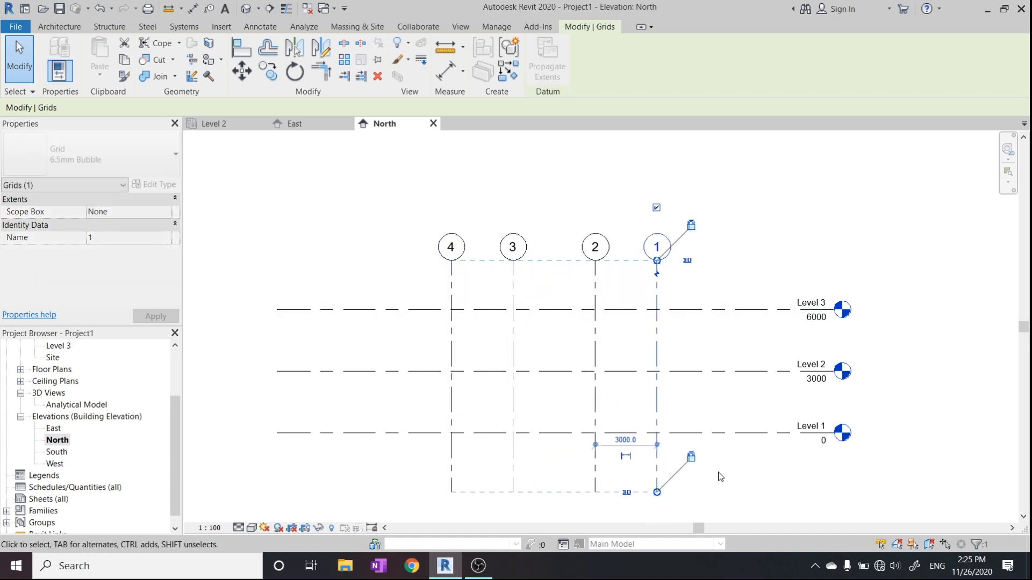
key(Escape)
Open the South and West elevations to check how far the grids extend past the levels.
click(56, 452)
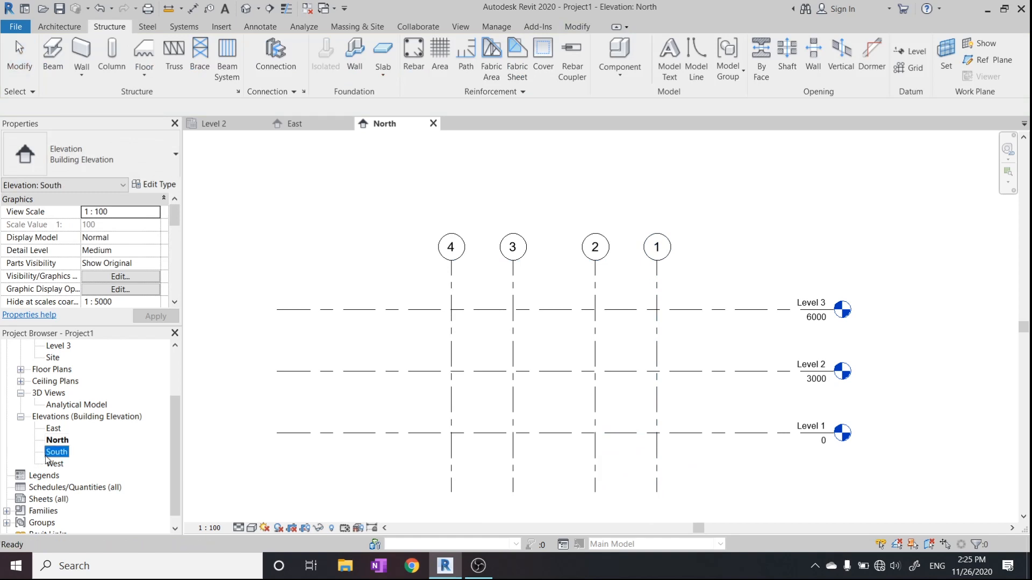
double_click(56, 453)
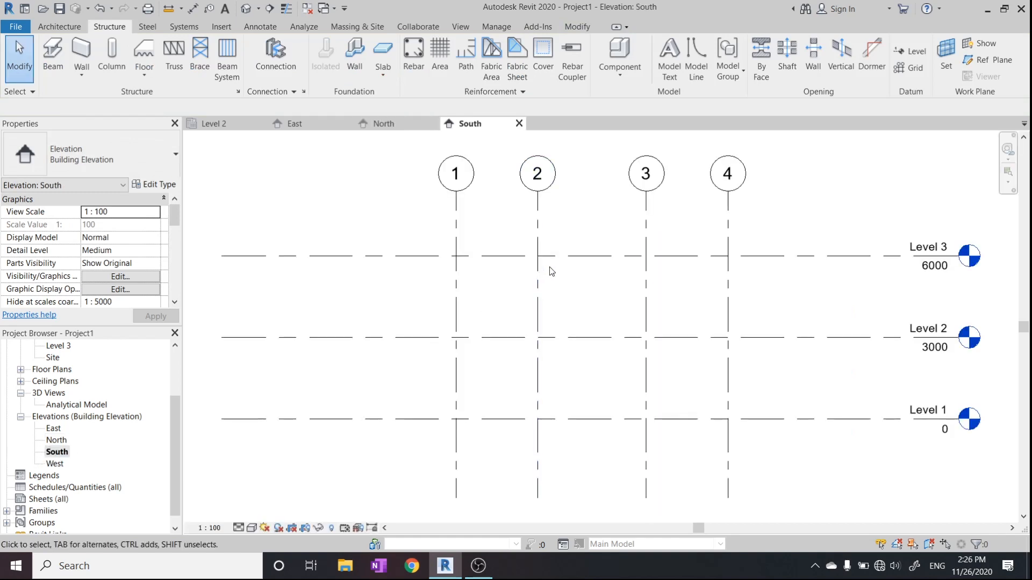
double_click(56, 463)
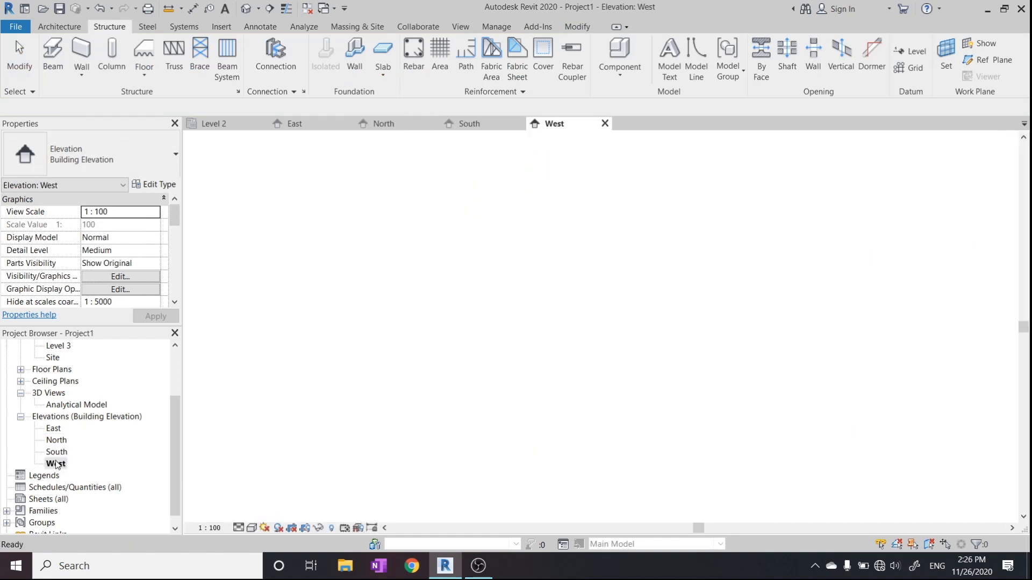
Leave the West elevation and open the Level 1 structural plan, centred on the grid.
scroll(641, 339, down, 2)
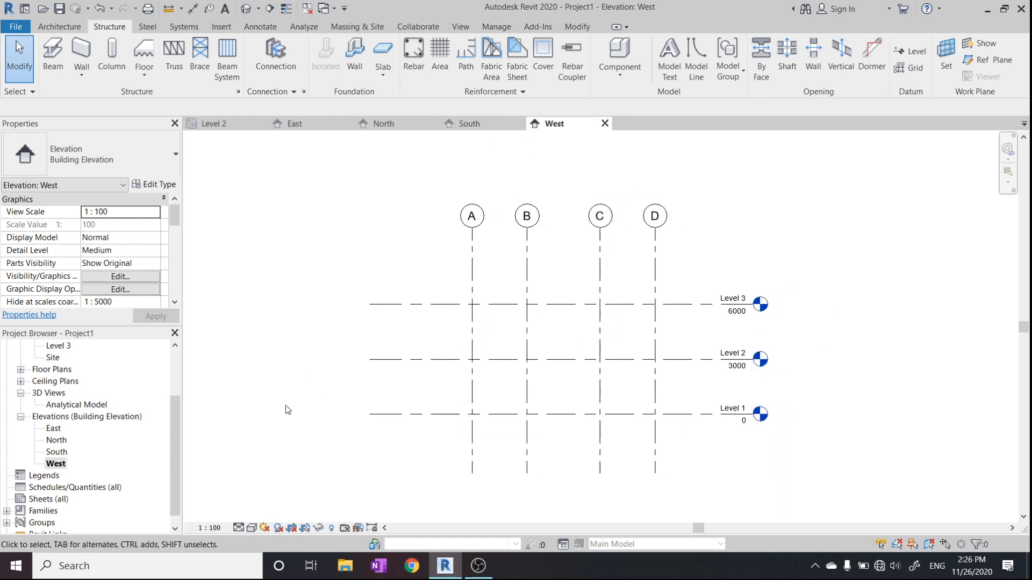
scroll(129, 426, up, 2)
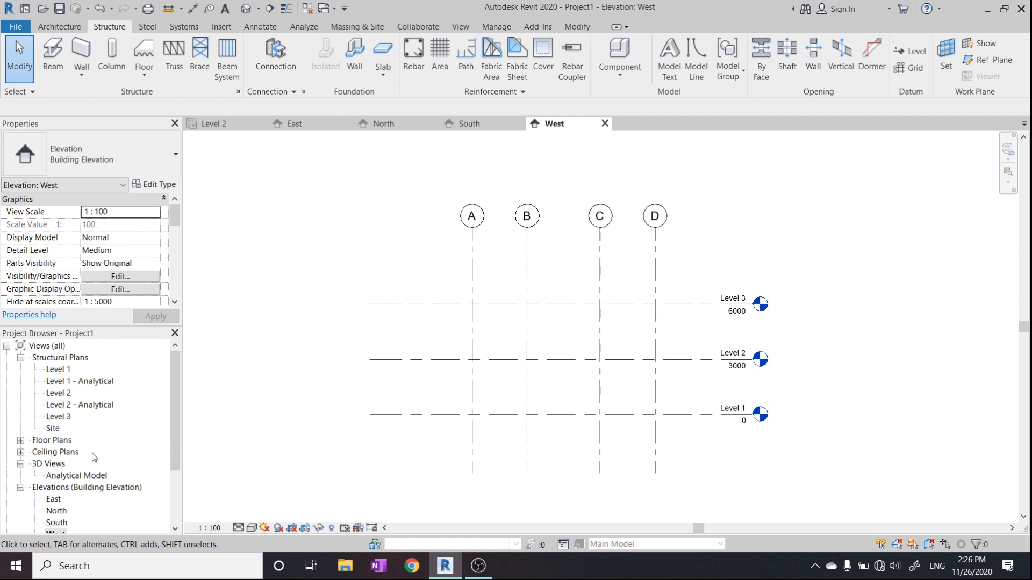
scroll(91, 453, down, 1)
click(56, 500)
scroll(69, 426, up, 1)
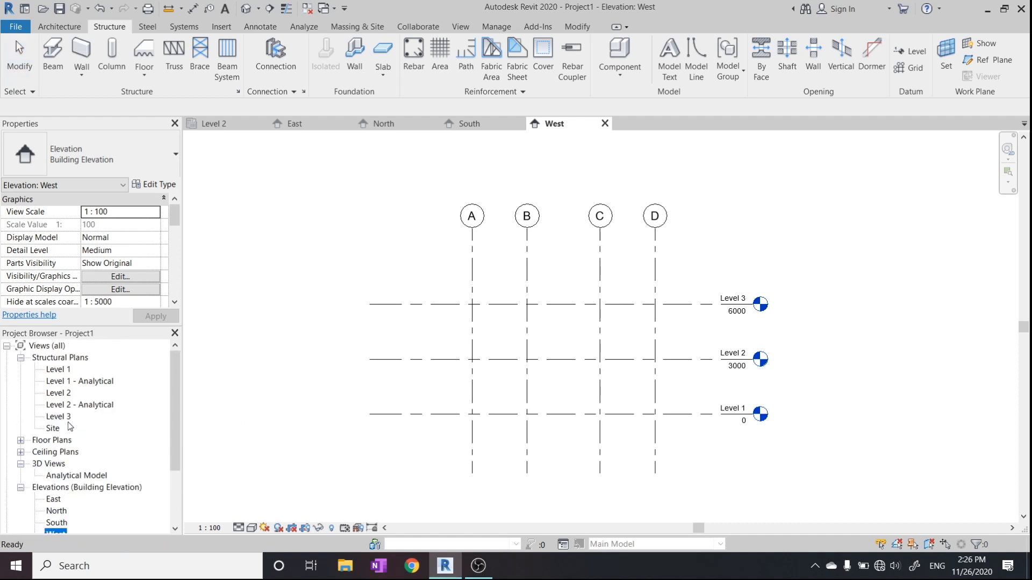
double_click(55, 368)
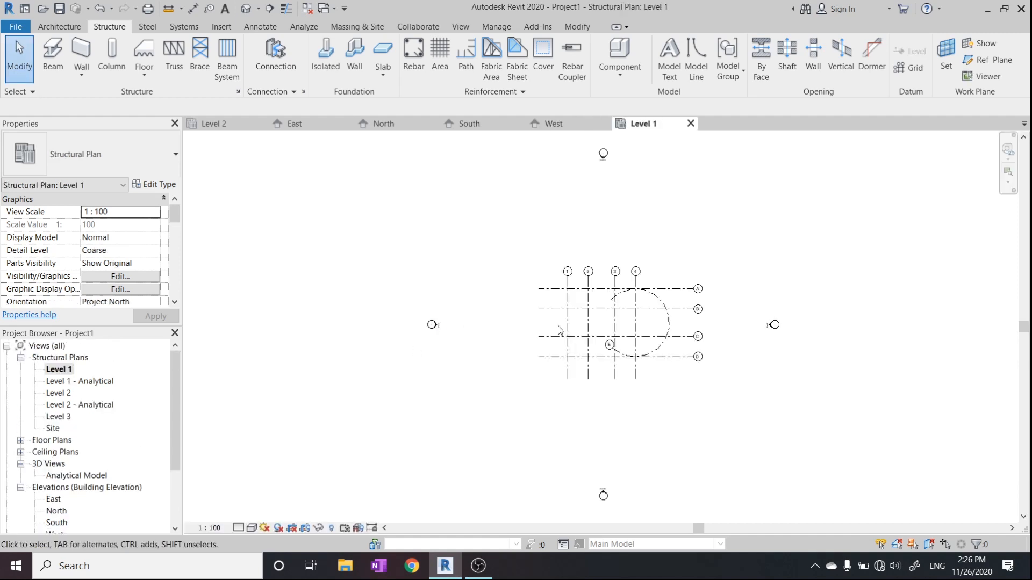
scroll(601, 319, up, 2)
middle_drag(601, 317, 525, 339)
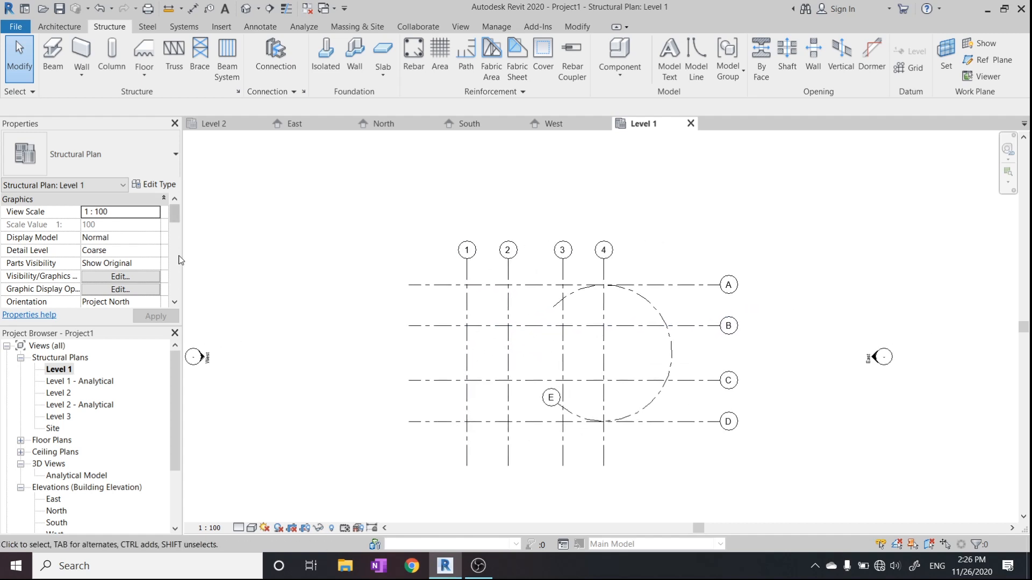
Start a structural wall with the Generic - 200mm type, defined by height and constrained up to Level 2.
click(82, 77)
click(71, 105)
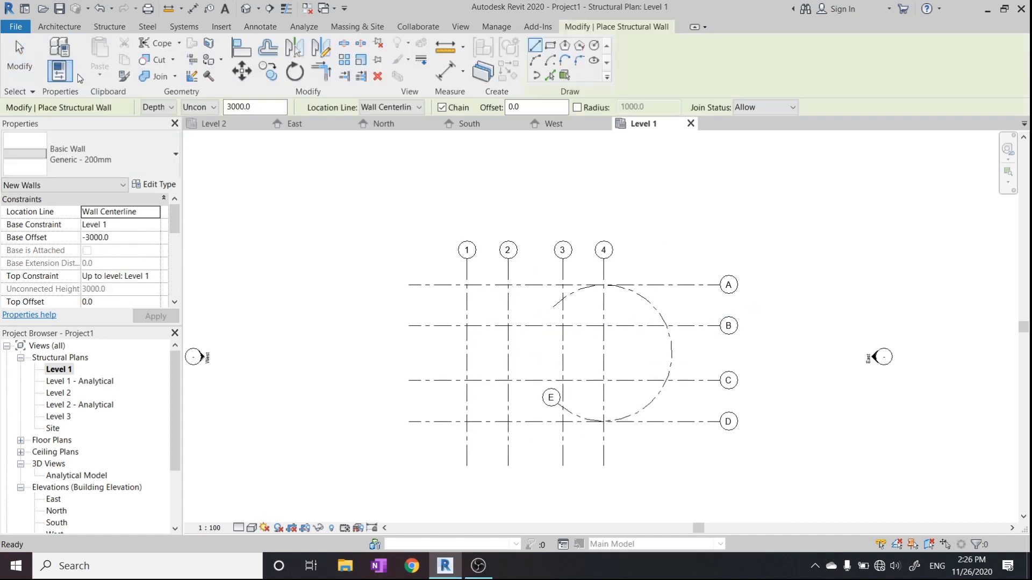
click(108, 27)
click(82, 77)
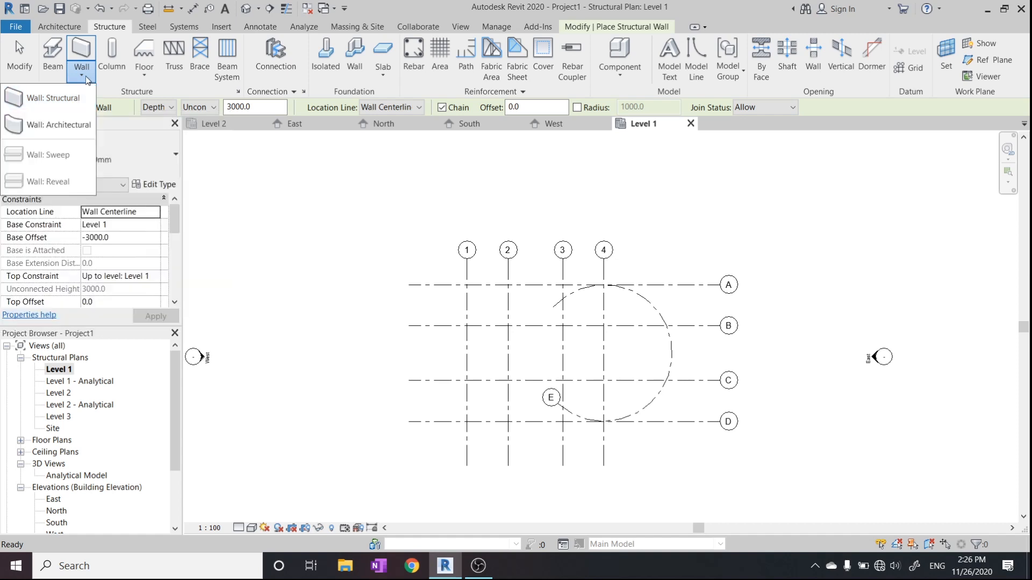
click(53, 98)
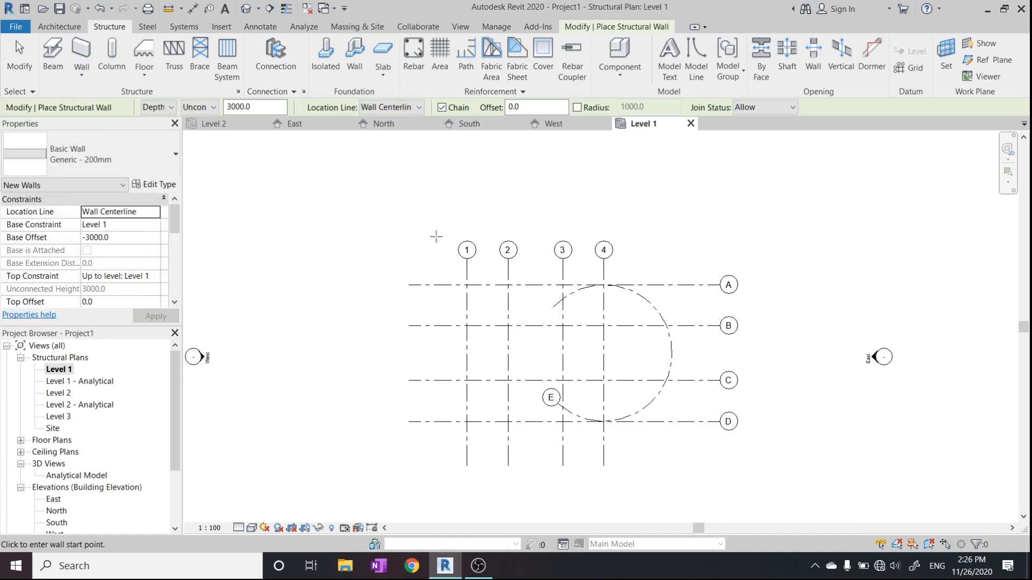
scroll(484, 329, up, 4)
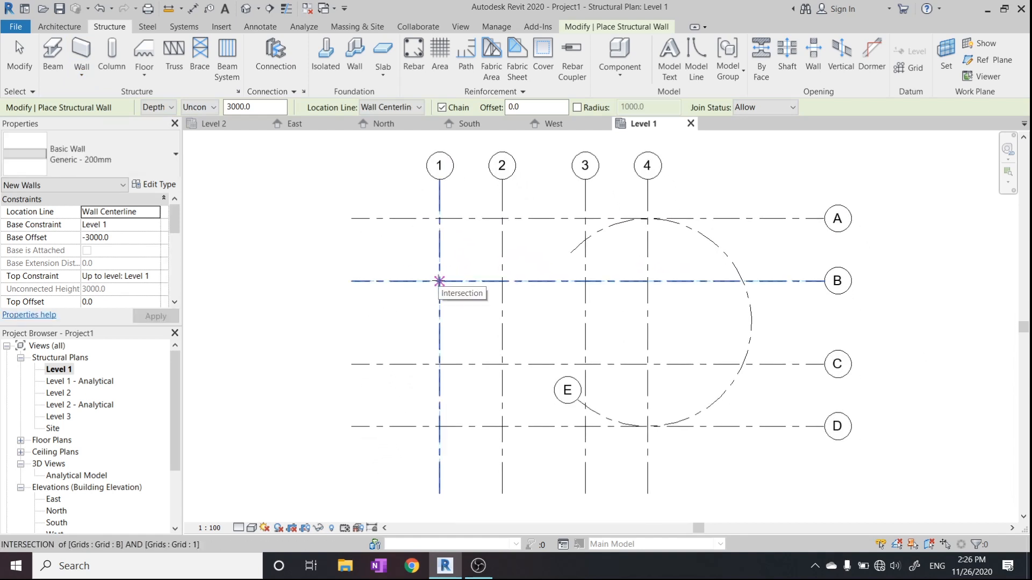
scroll(439, 282, up, 3)
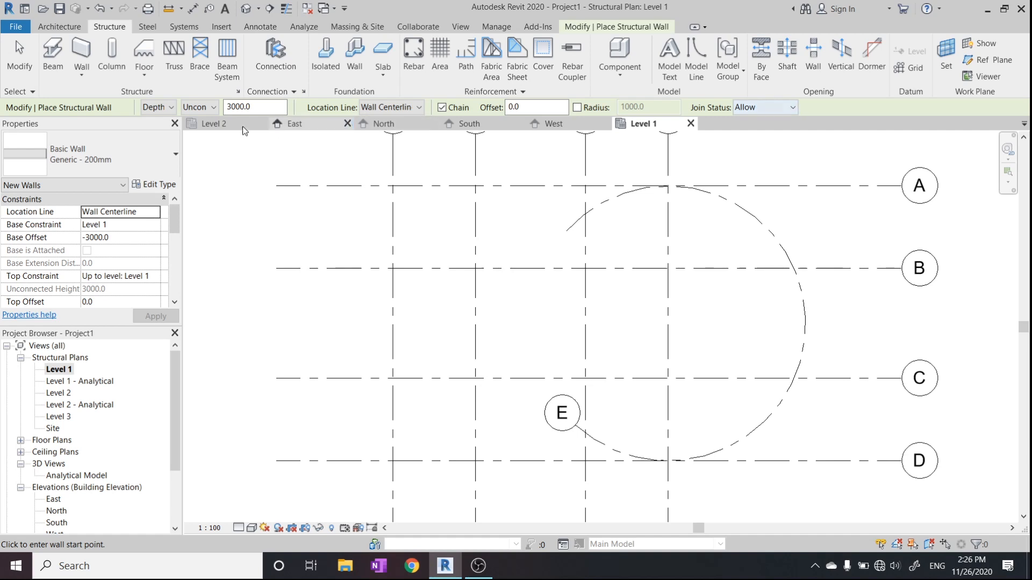
click(163, 110)
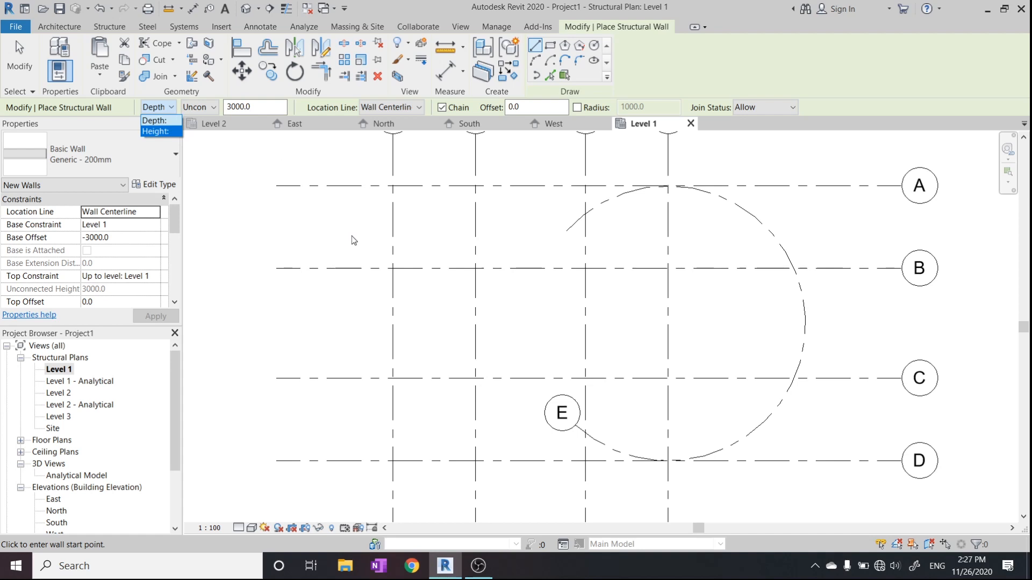
click(161, 132)
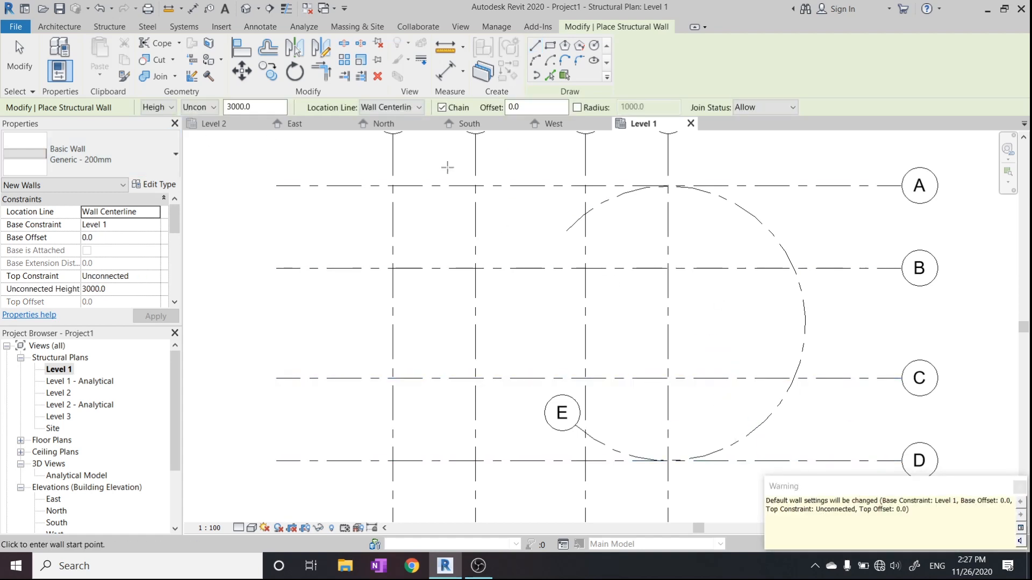
click(202, 110)
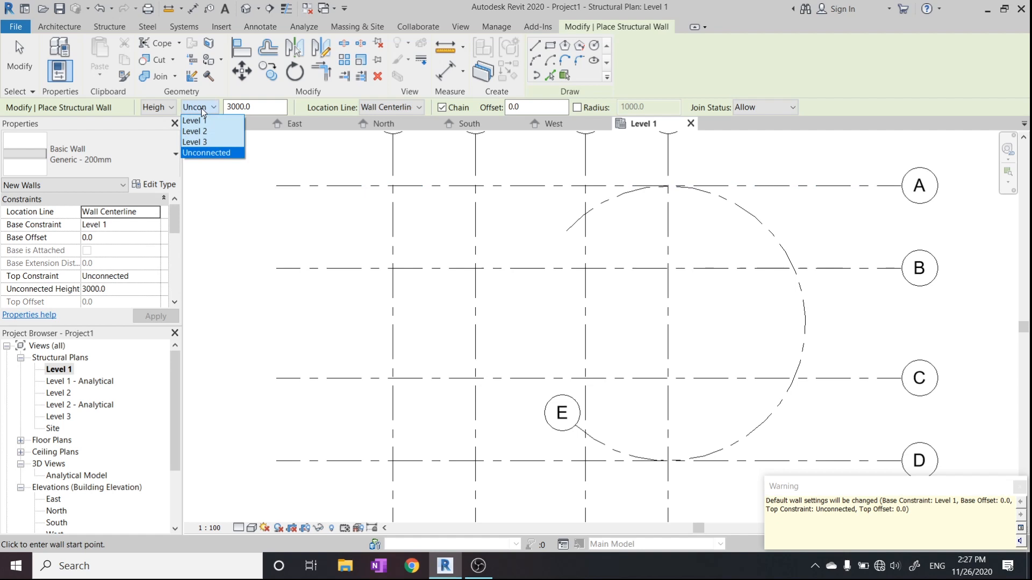
click(192, 135)
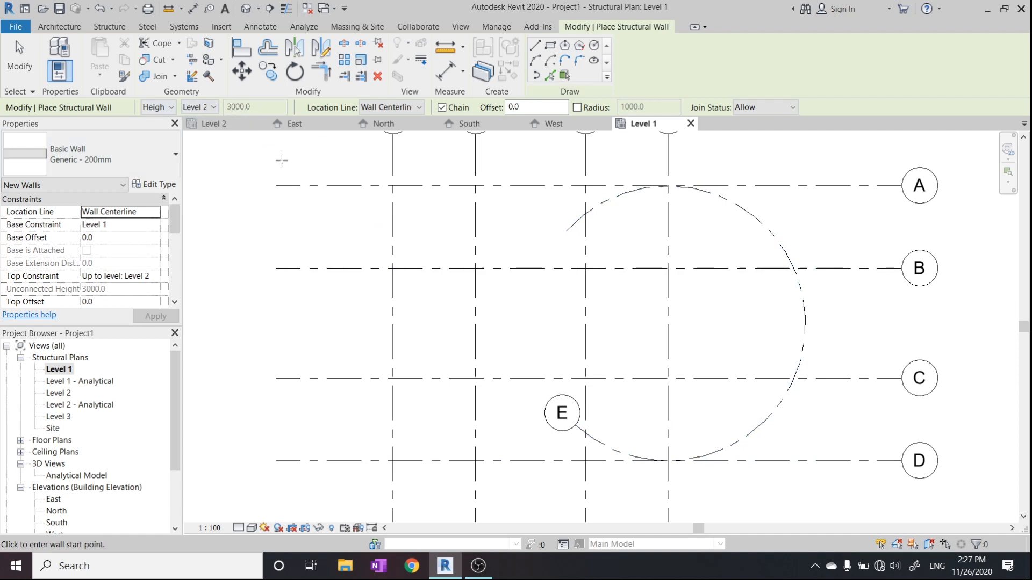
Draw four chained structural walls along grids 1, B, 2 and C to close a 3000 by 4000 mm rectangle.
middle_drag(308, 248, 296, 270)
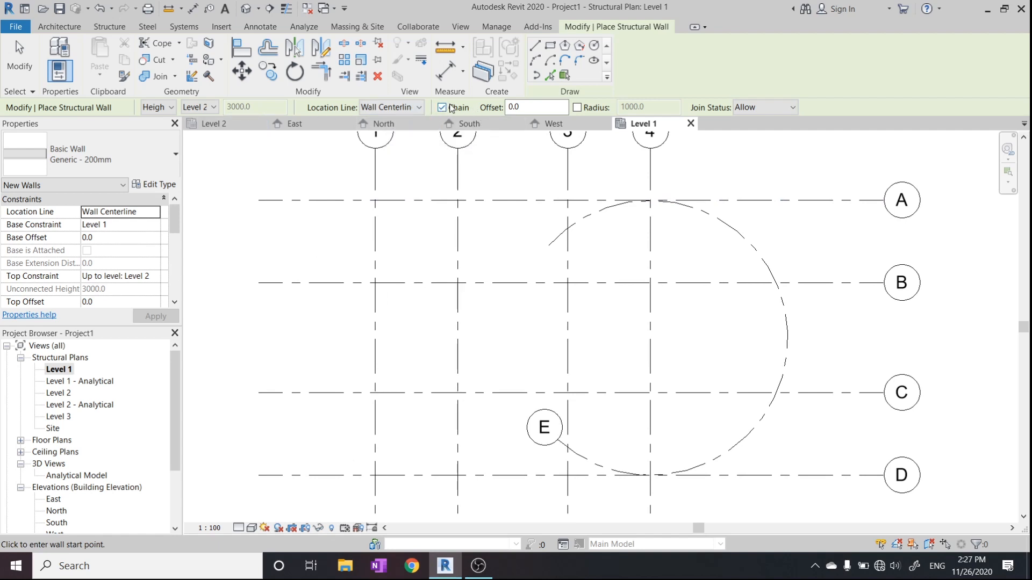
scroll(381, 417, up, 3)
scroll(378, 404, down, 4)
scroll(378, 404, up, 1)
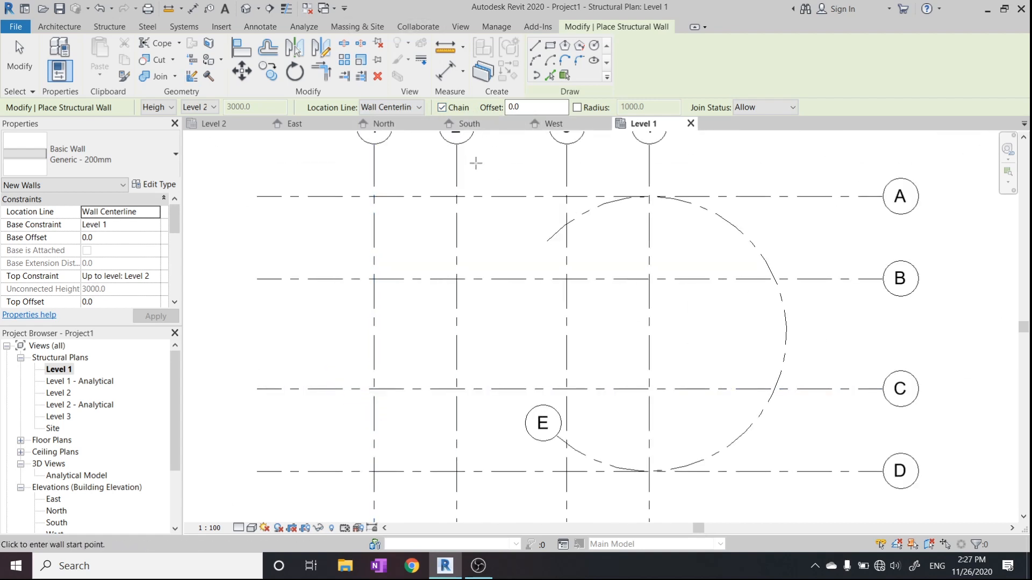
scroll(366, 394, up, 2)
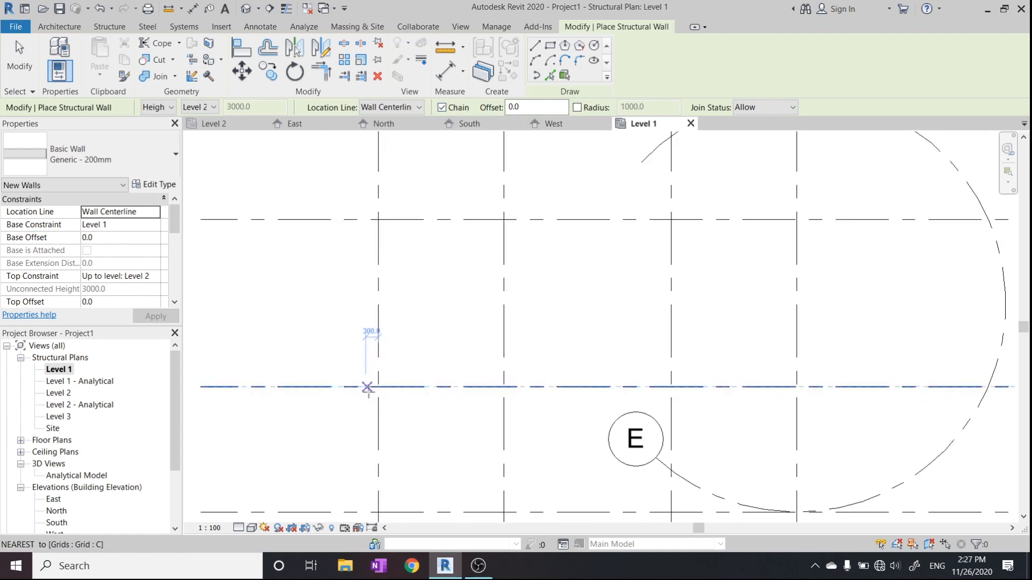
click(377, 387)
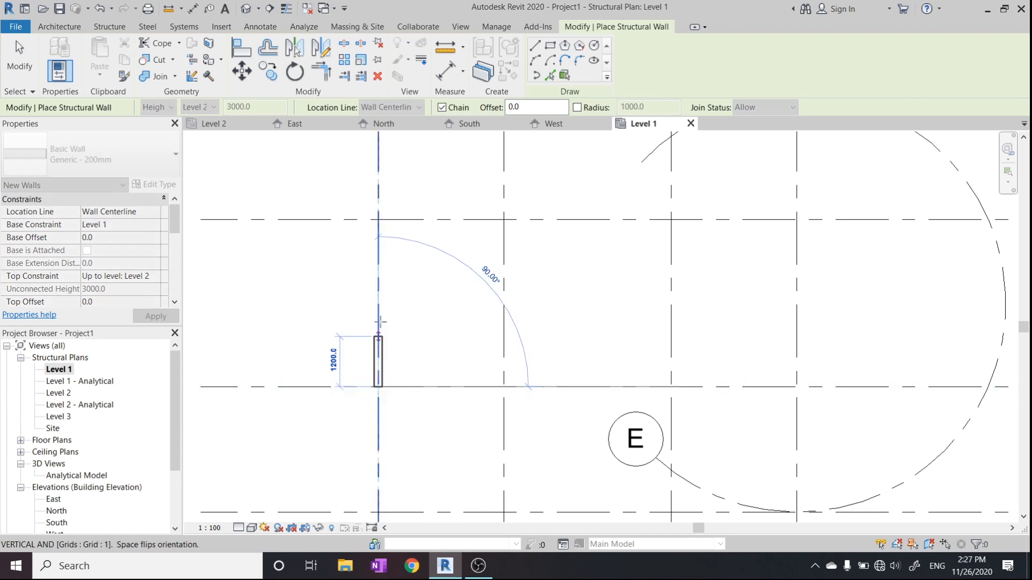
click(378, 219)
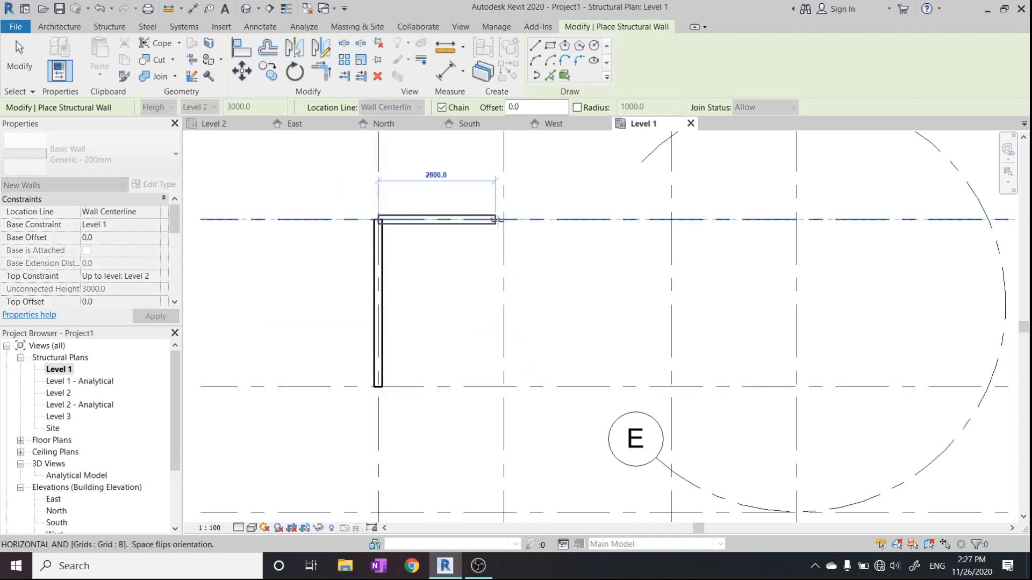
click(503, 220)
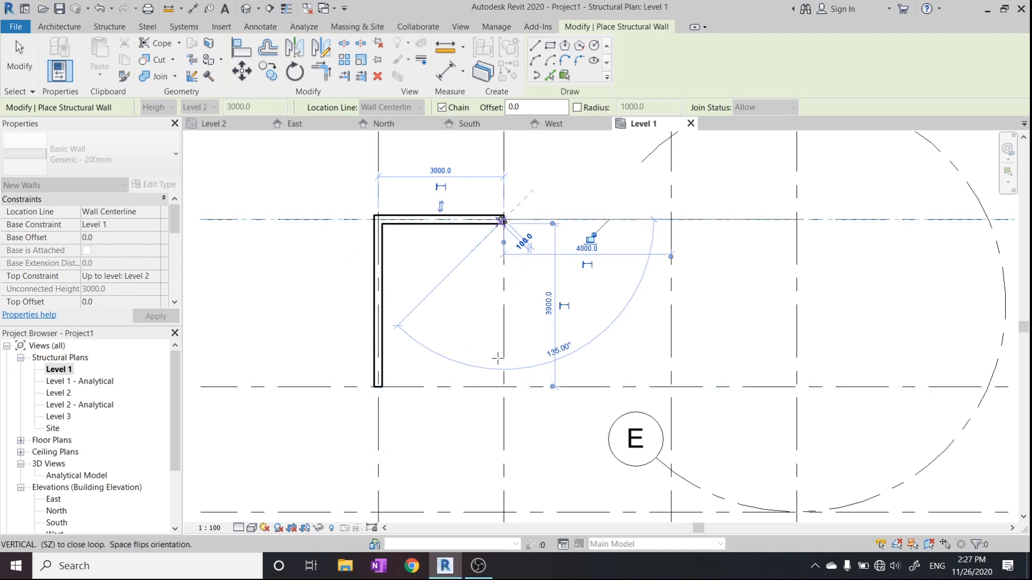
click(504, 387)
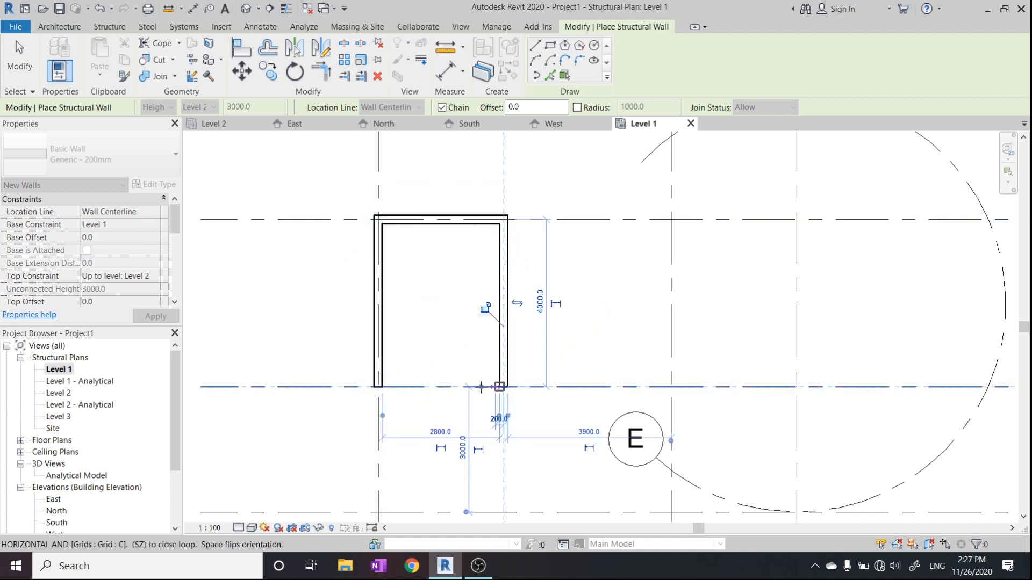
click(378, 386)
With chaining off, draw separate structural walls along grids 3, B, 4 and C to form a second closed rectangle.
middle_drag(478, 382, 358, 390)
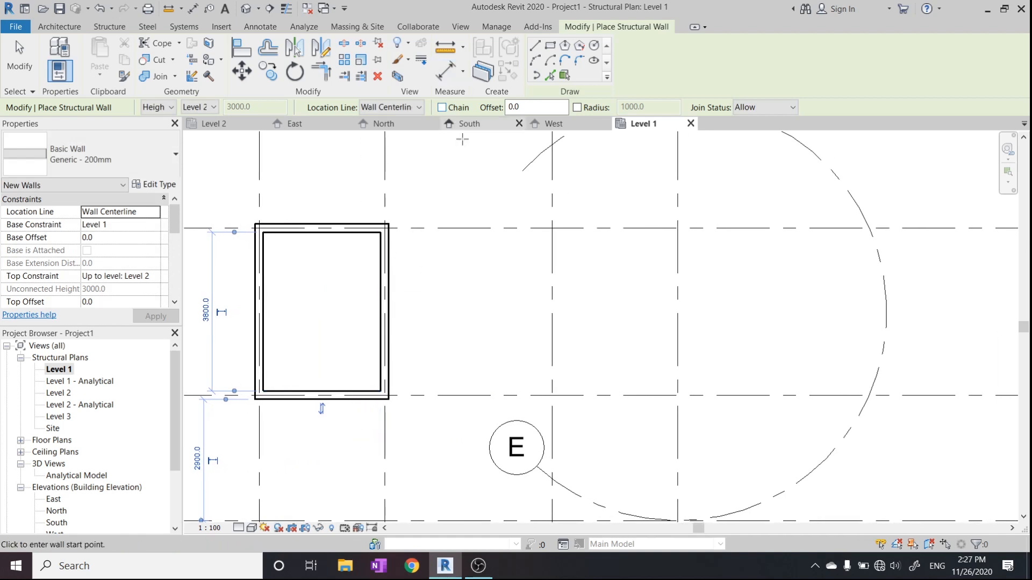
click(554, 398)
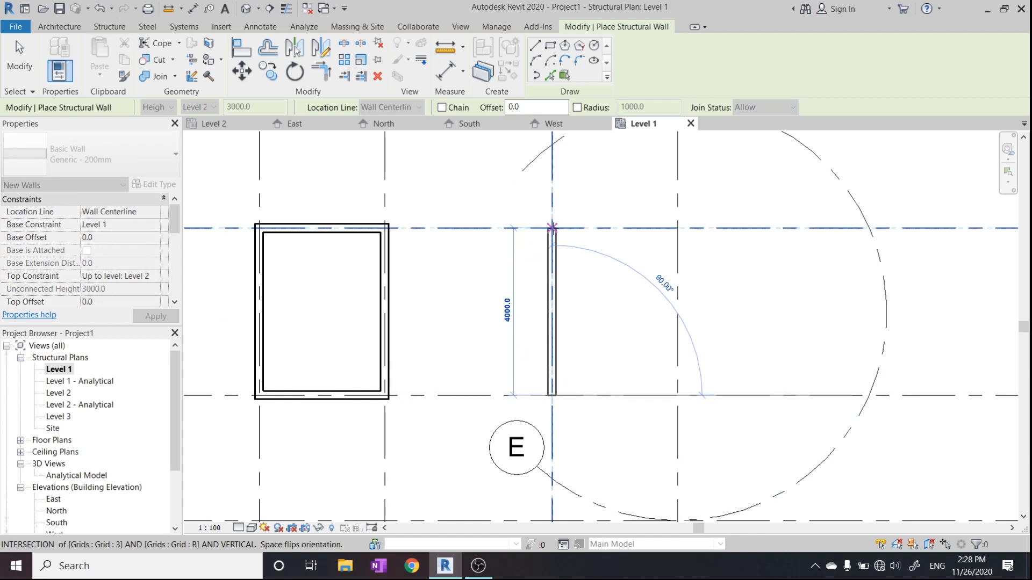
click(552, 229)
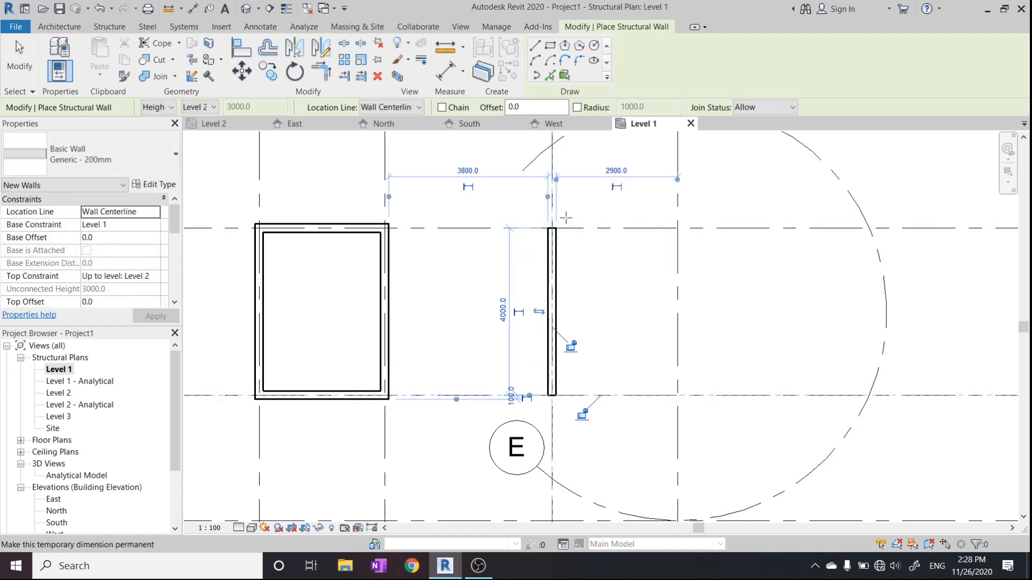
click(552, 229)
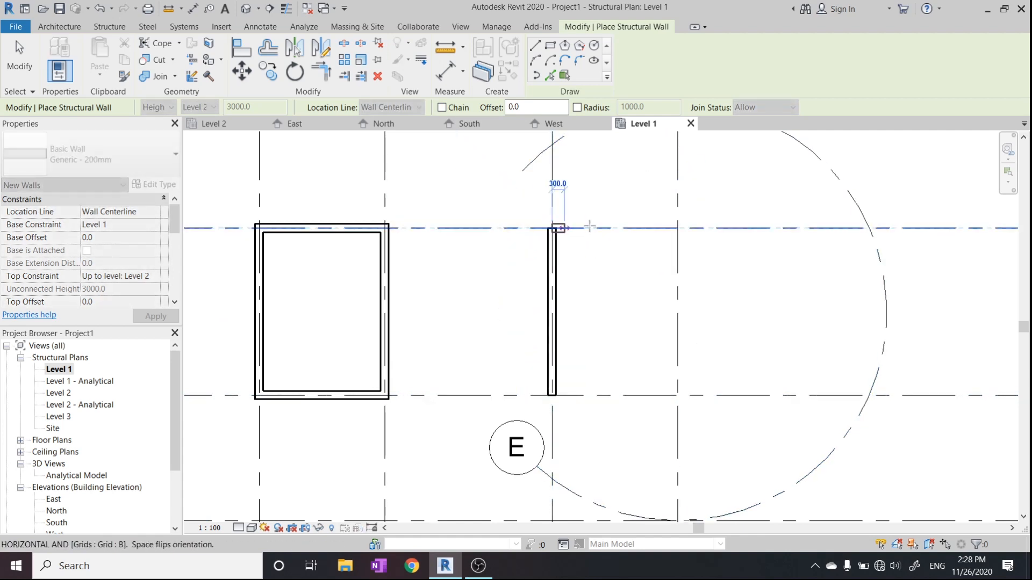
click(677, 229)
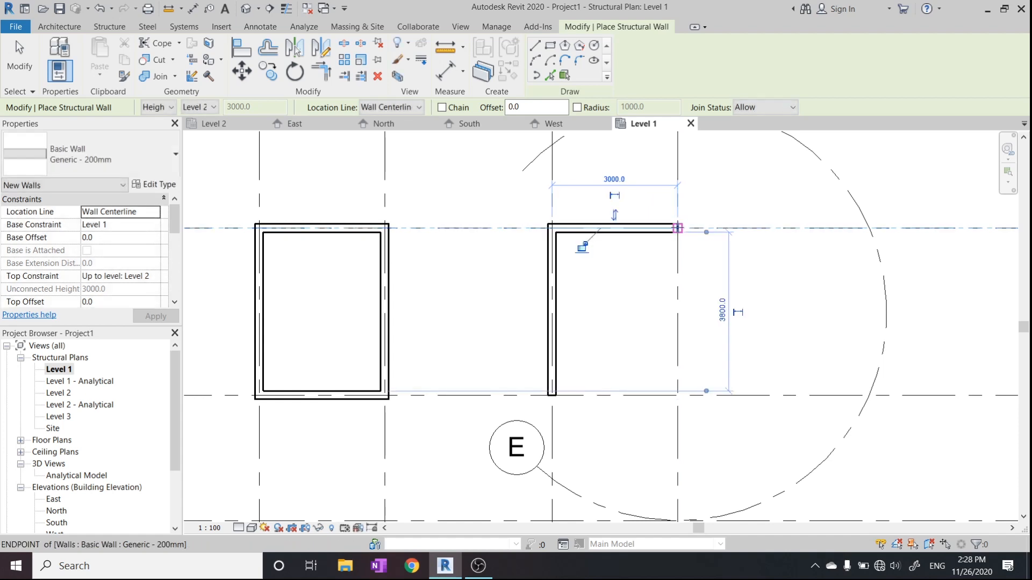
click(677, 396)
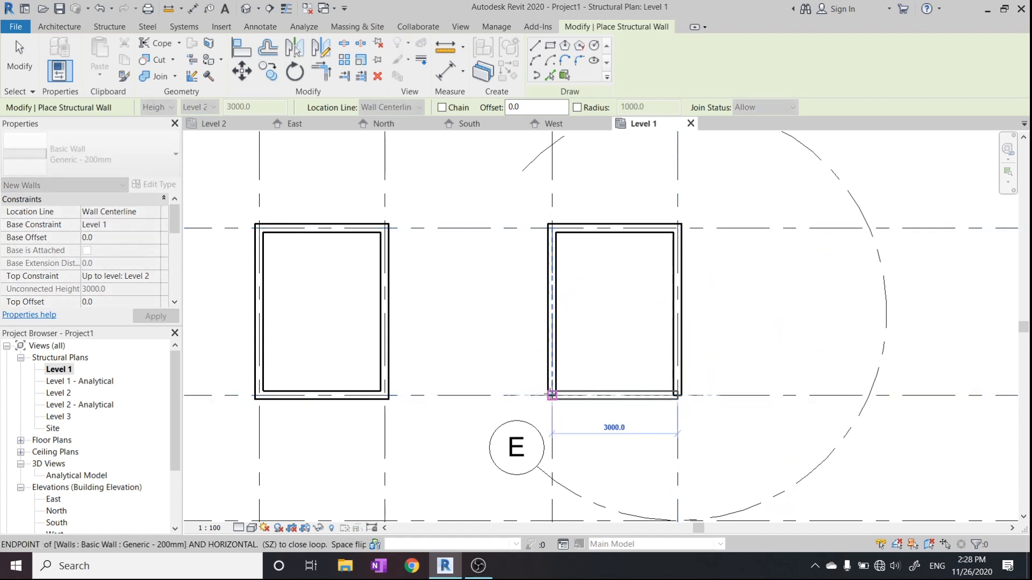
click(552, 396)
Keep the wall join status at Allow and examine the corners of the drawn rectangles.
middle_drag(304, 390, 338, 381)
scroll(342, 339, down, 1)
scroll(328, 359, down, 1)
middle_drag(466, 253, 459, 267)
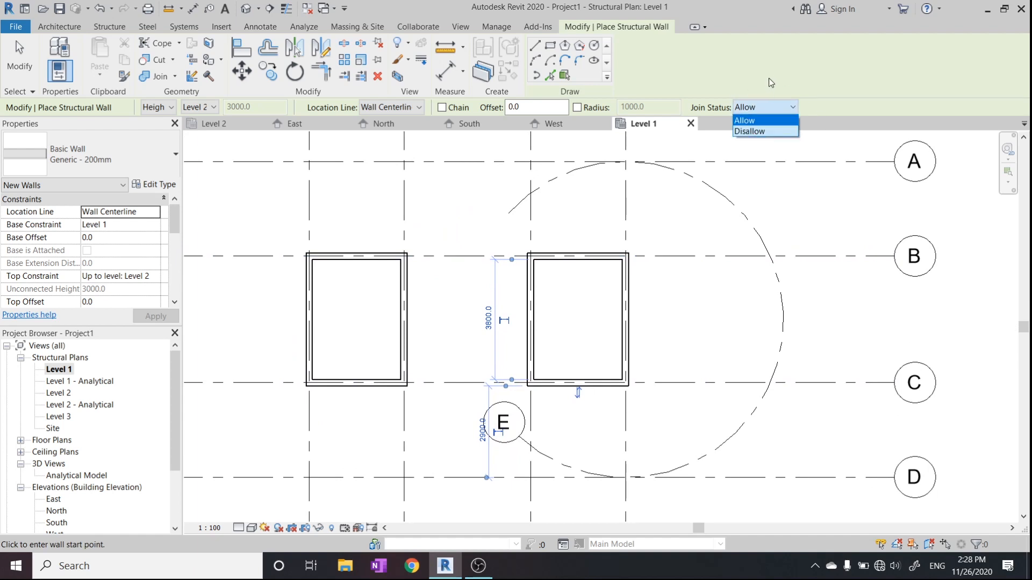
click(754, 121)
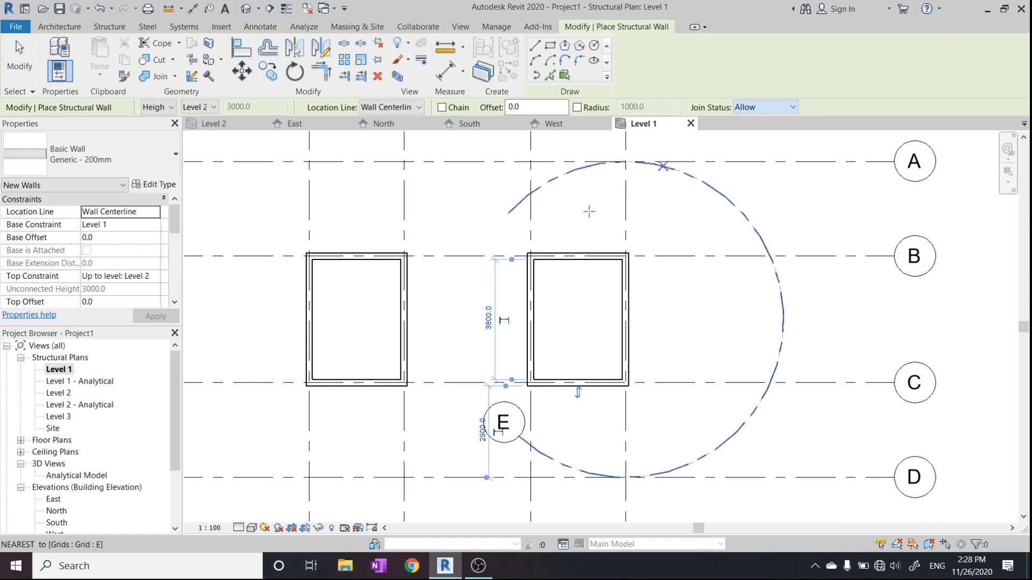
scroll(302, 258, up, 2)
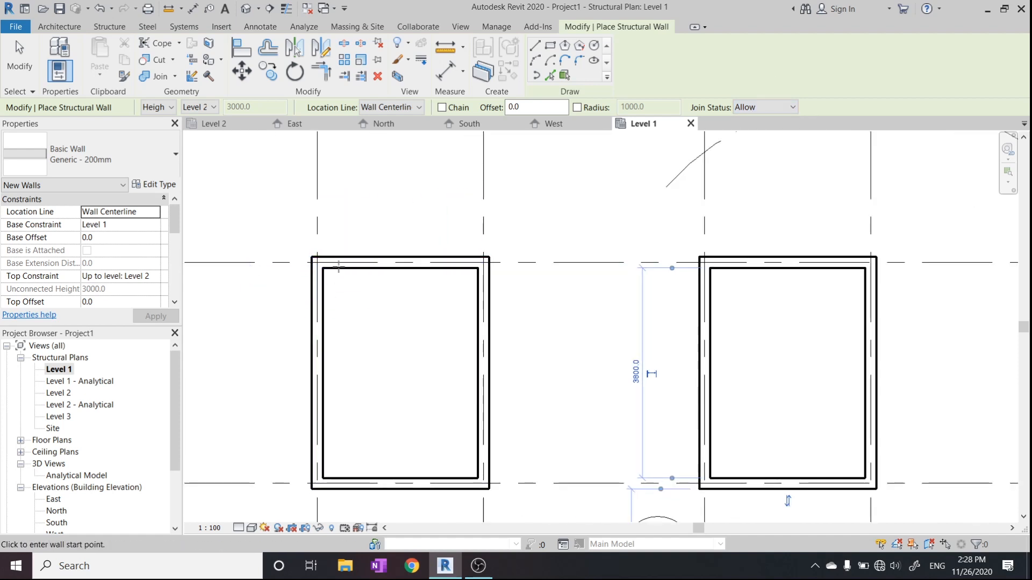
scroll(433, 275, down, 3)
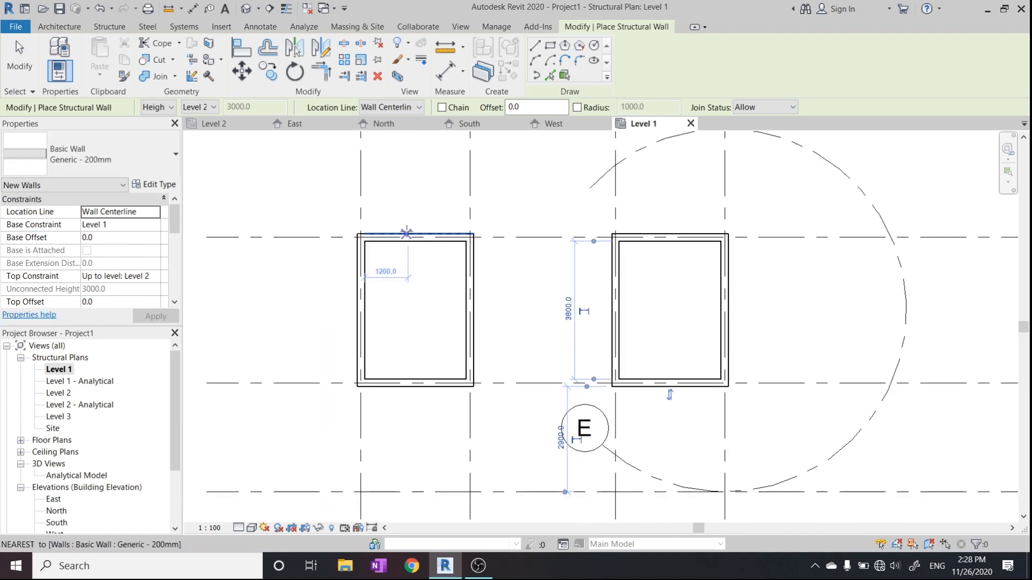
With join status Disallow and chaining on, draw a closed wall rectangle about 1900 mm wide between grids C and D, outside grid 1.
click(785, 114)
click(753, 132)
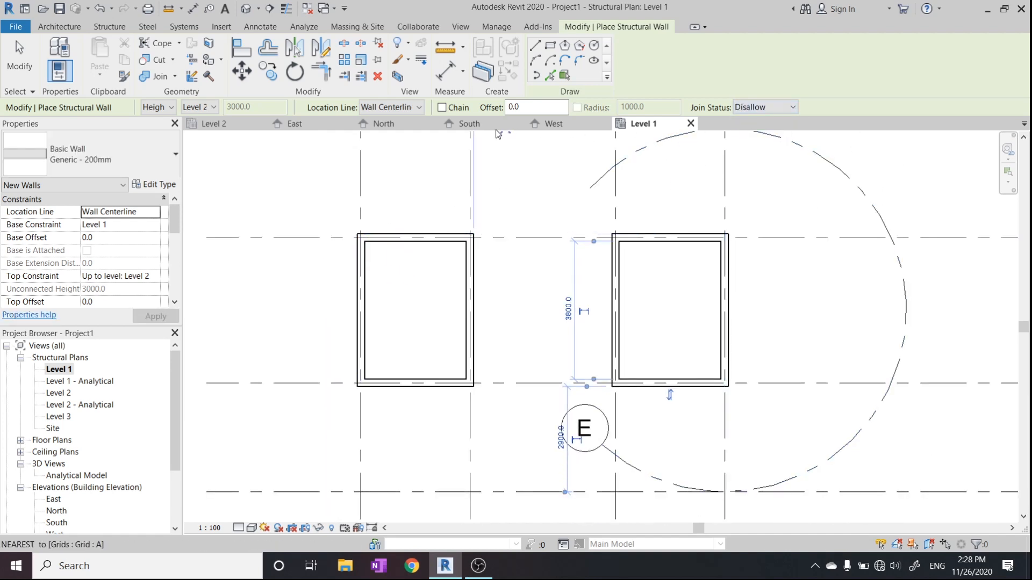
click(443, 111)
middle_drag(464, 319, 471, 207)
middle_drag(367, 323, 482, 326)
click(347, 273)
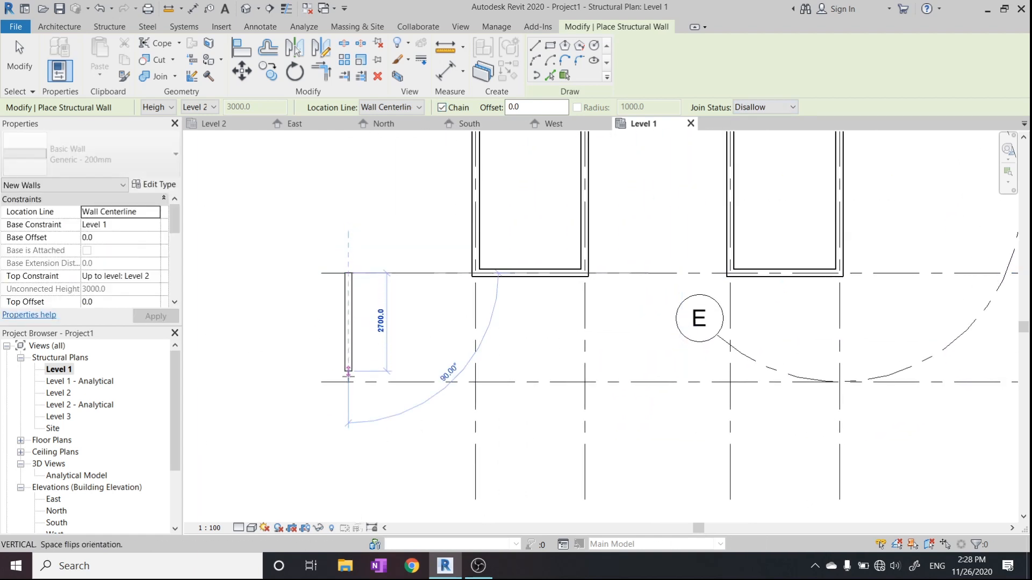
click(347, 382)
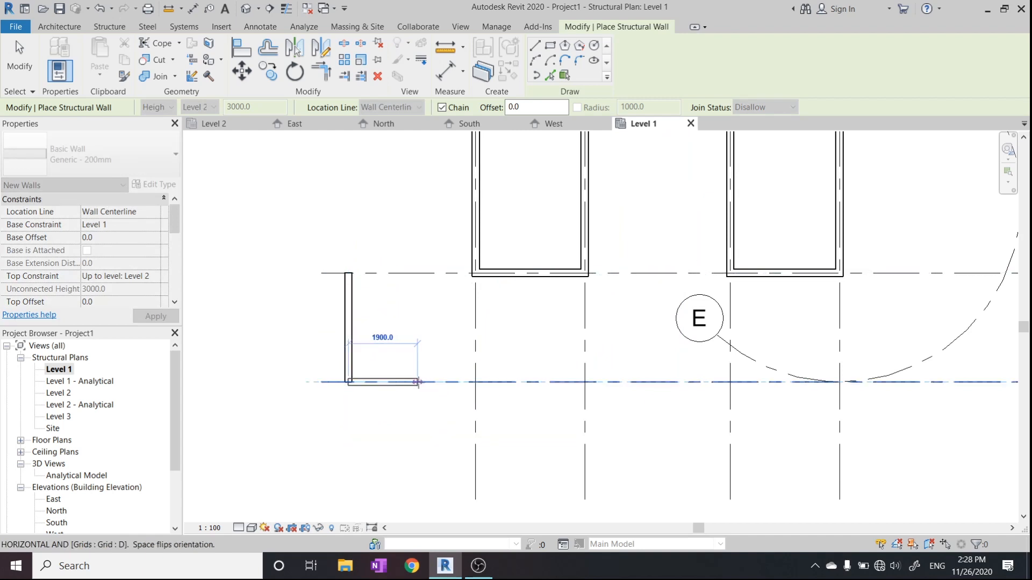
click(417, 382)
click(417, 273)
click(348, 274)
scroll(371, 301, up, 2)
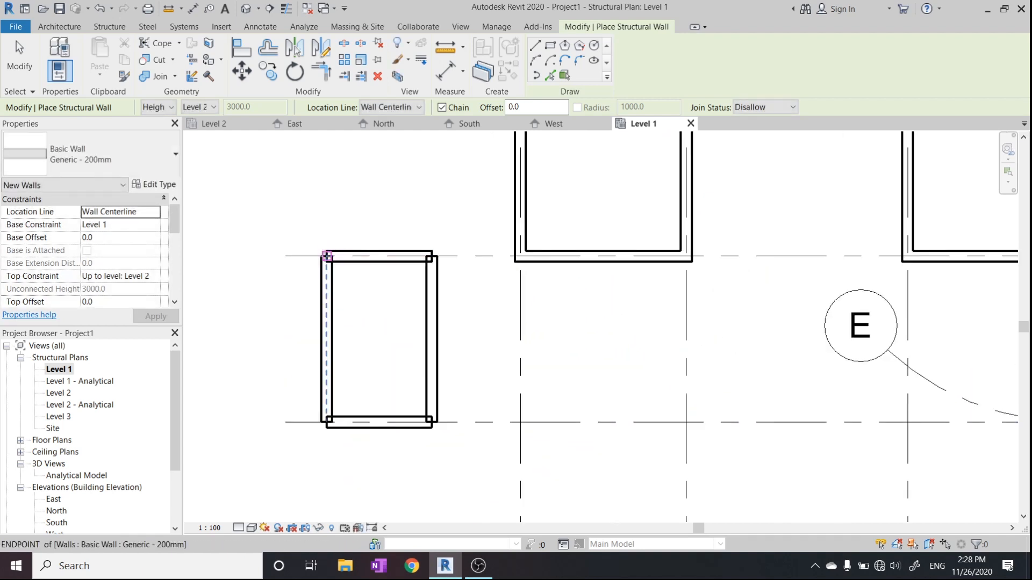
Examine the corners of the small rectangle drawn with join status Disallow and compare them with the joined rectangles beside it.
scroll(325, 245, up, 1)
scroll(328, 250, up, 2)
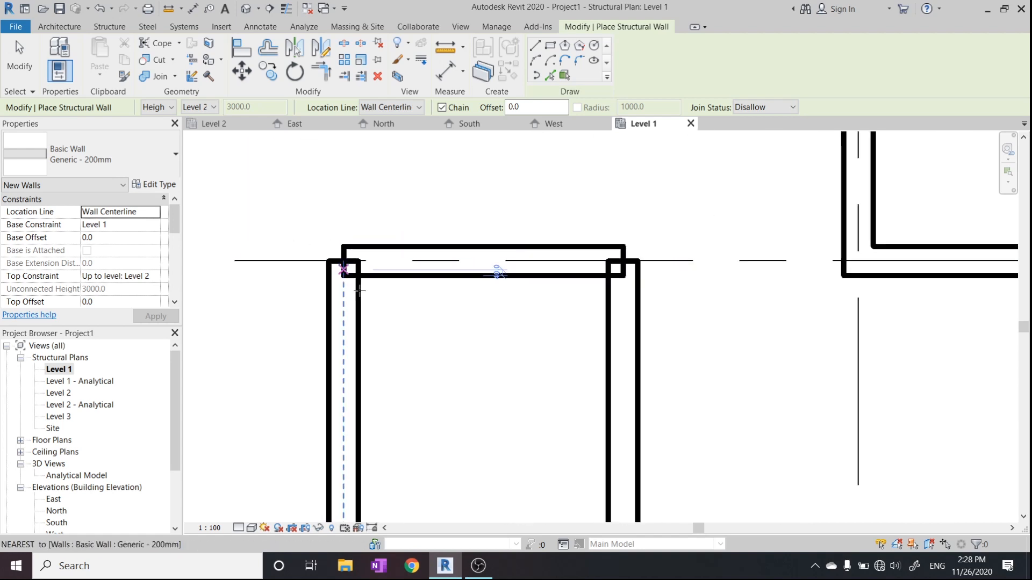
scroll(424, 321, down, 1)
scroll(435, 323, down, 1)
middle_drag(442, 308, 429, 313)
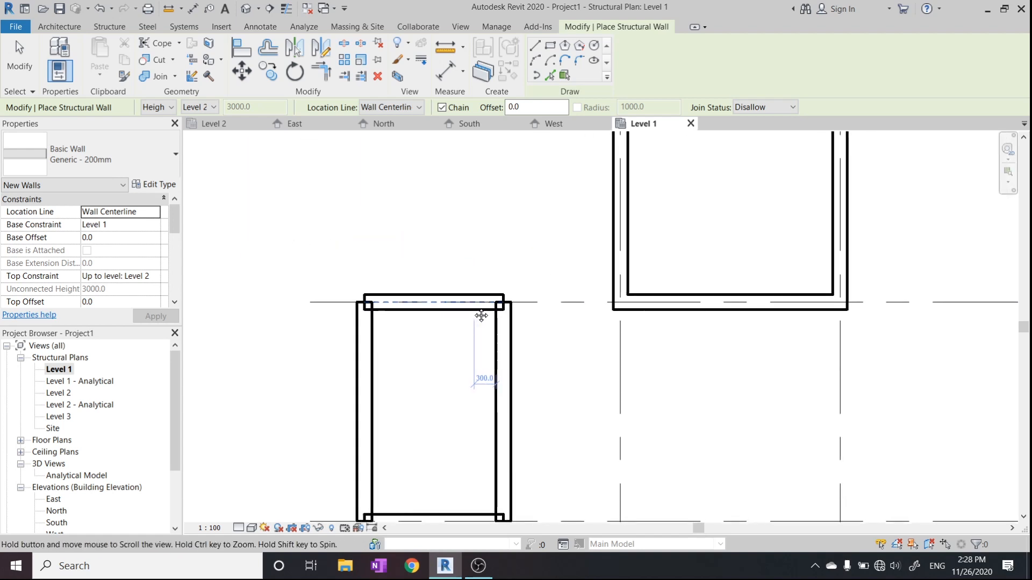
middle_drag(650, 253, 578, 260)
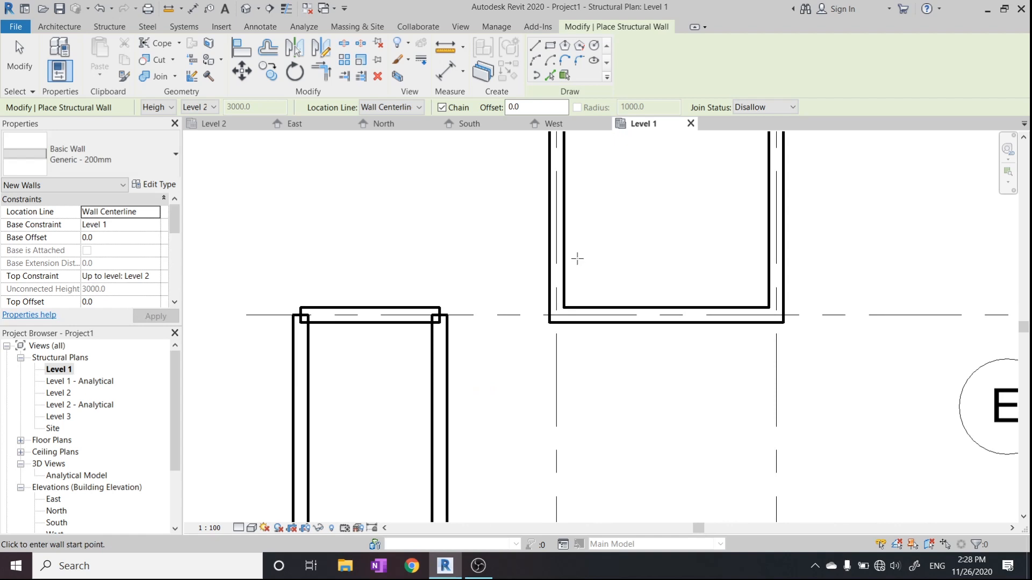
scroll(586, 244, down, 5)
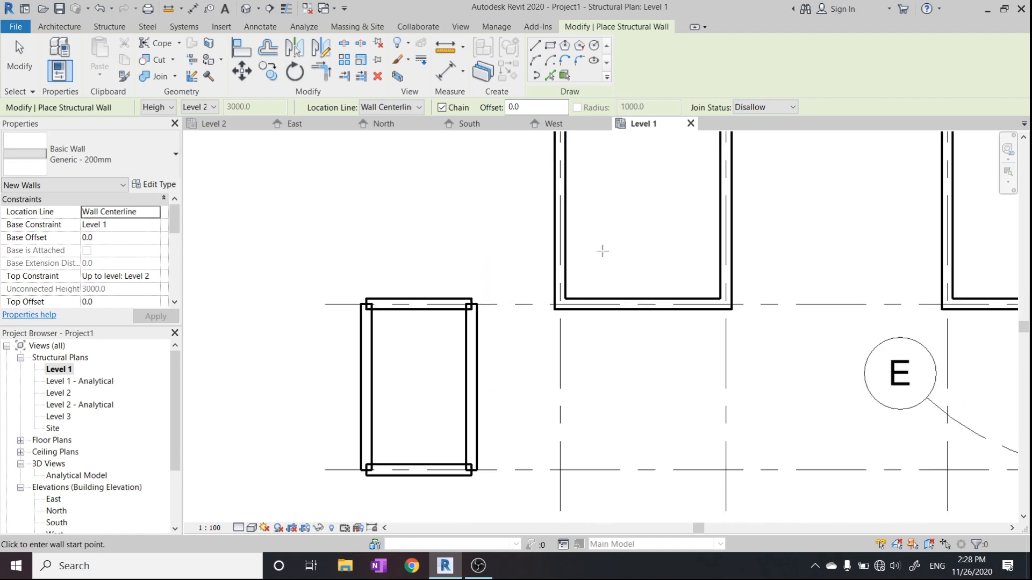
middle_drag(463, 306, 465, 336)
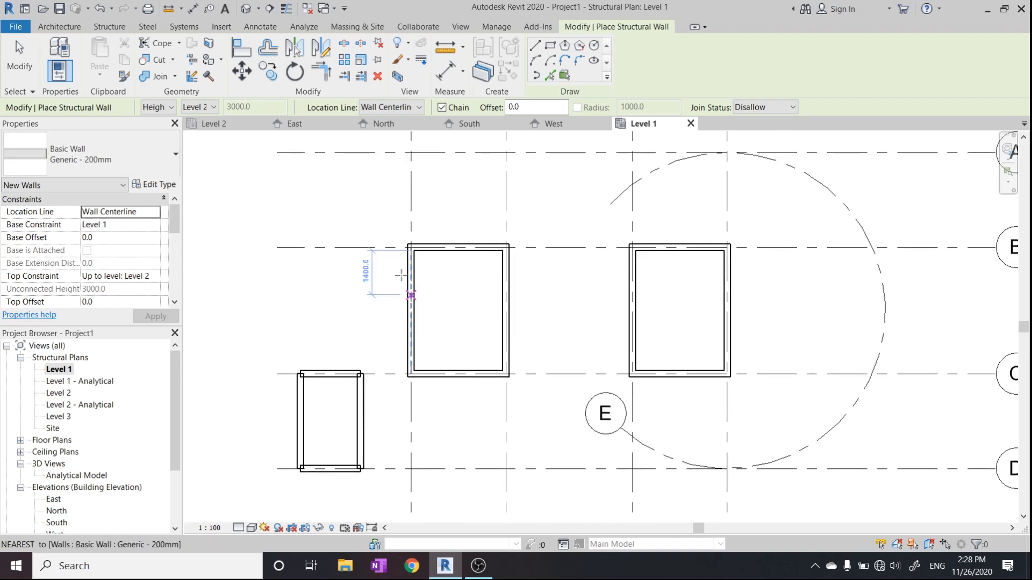
Delete all twelve structural walls of the three rectangles on Level 1, keeping the grids.
key(Escape)
drag(226, 196, 751, 501)
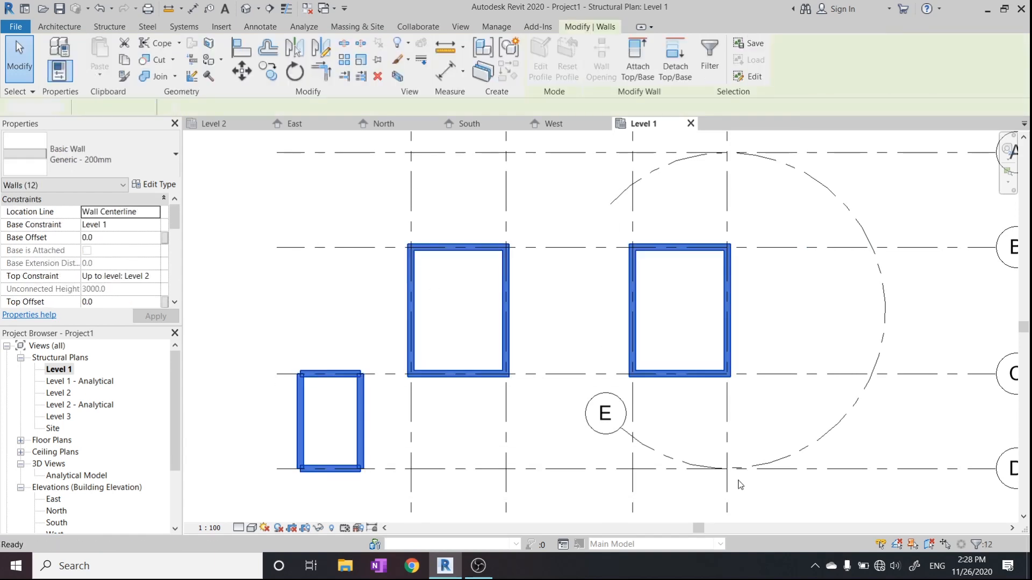
key(Delete)
click(82, 51)
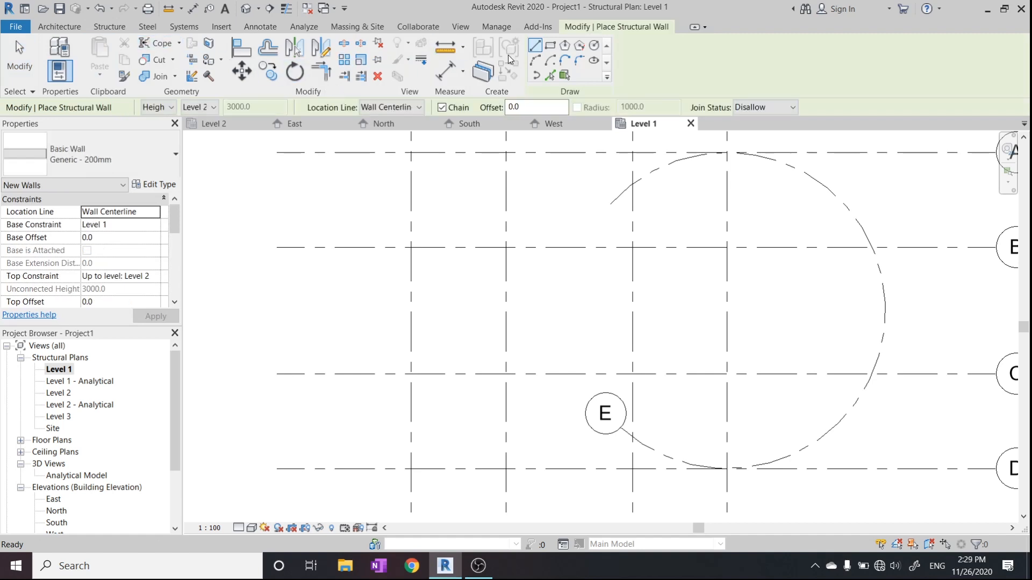
scroll(428, 297, up, 2)
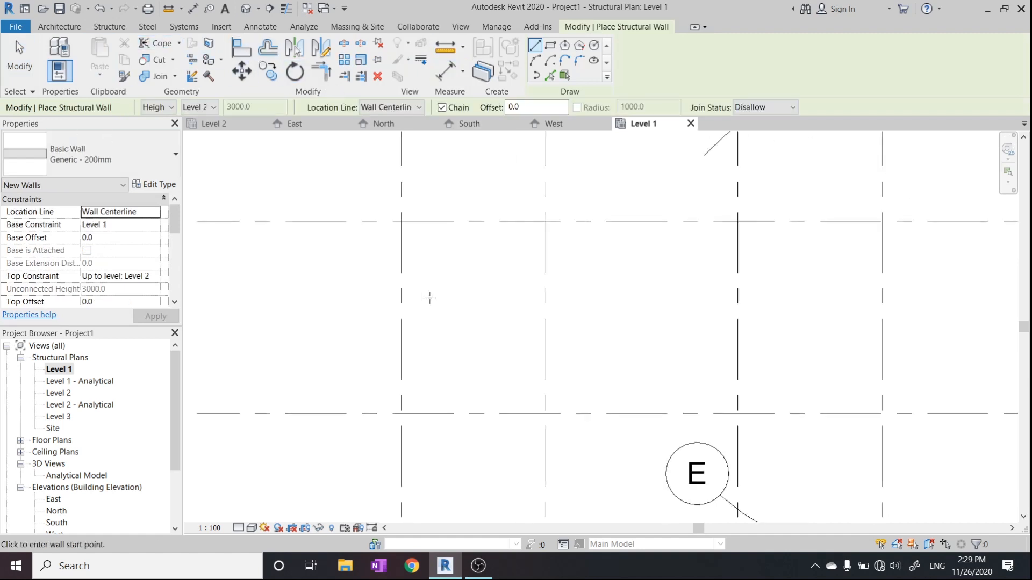
middle_drag(437, 304, 421, 312)
scroll(410, 269, down, 2)
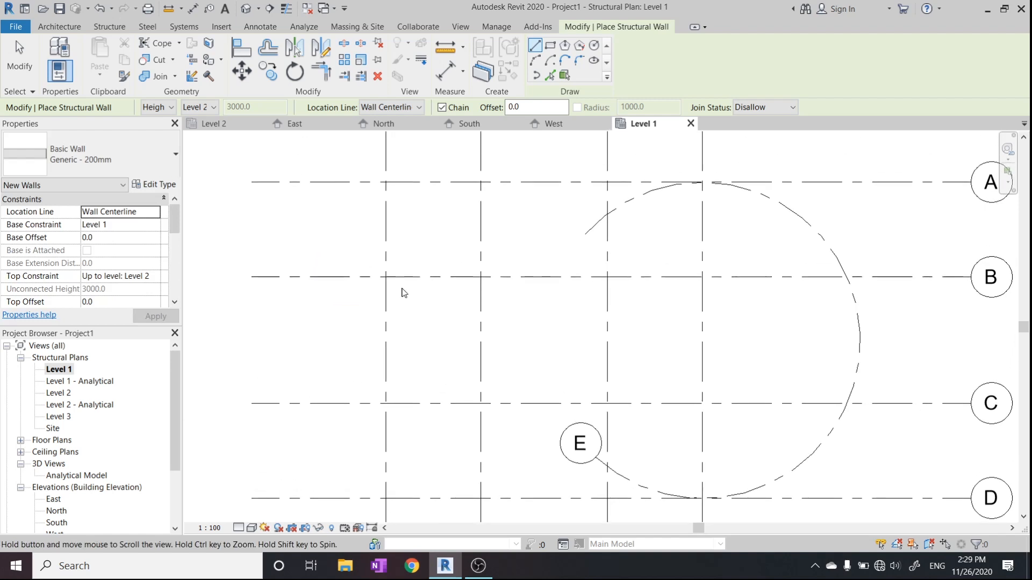
click(385, 182)
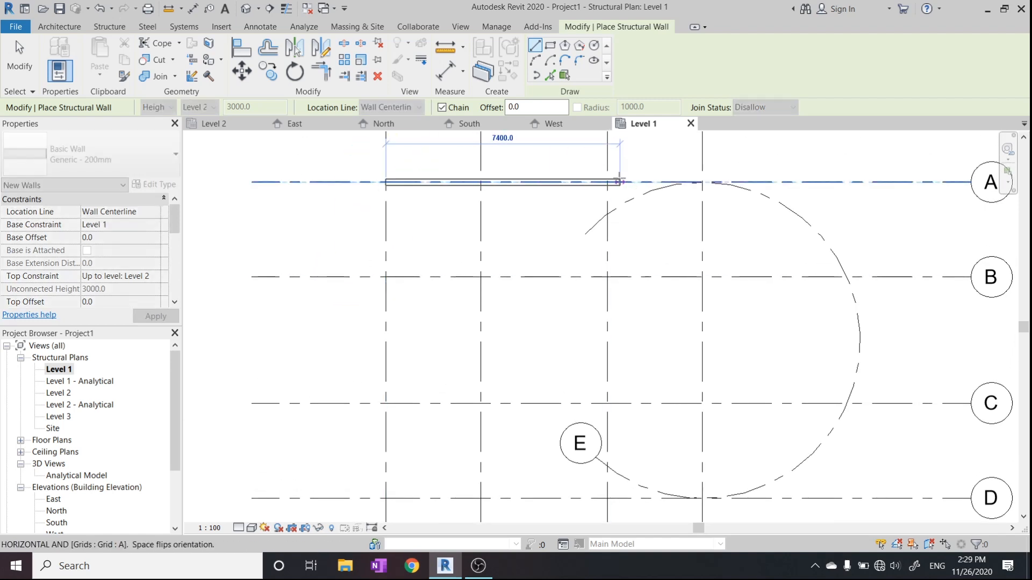
click(607, 403)
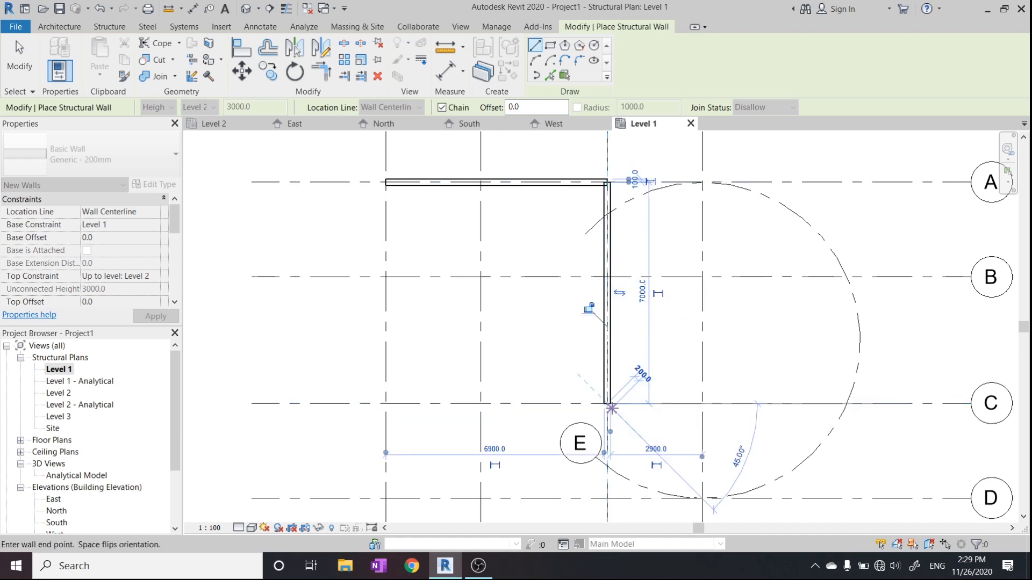
key(Escape)
key(Escape)
drag(343, 154, 664, 414)
key(Delete)
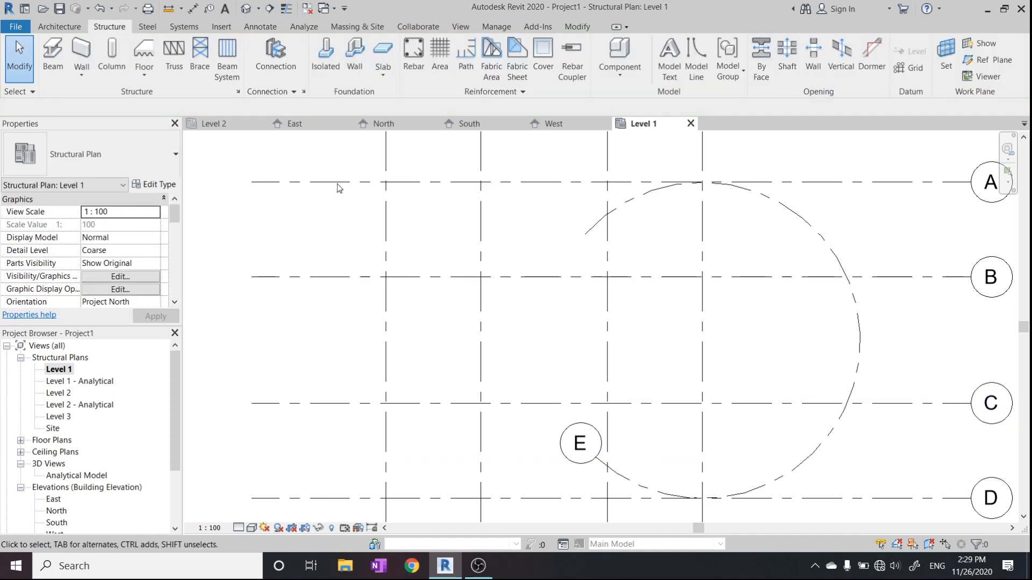
With join status Allow and chaining on, draw four structural walls along grids A, 3, C and 1 to close a square.
click(91, 60)
click(747, 107)
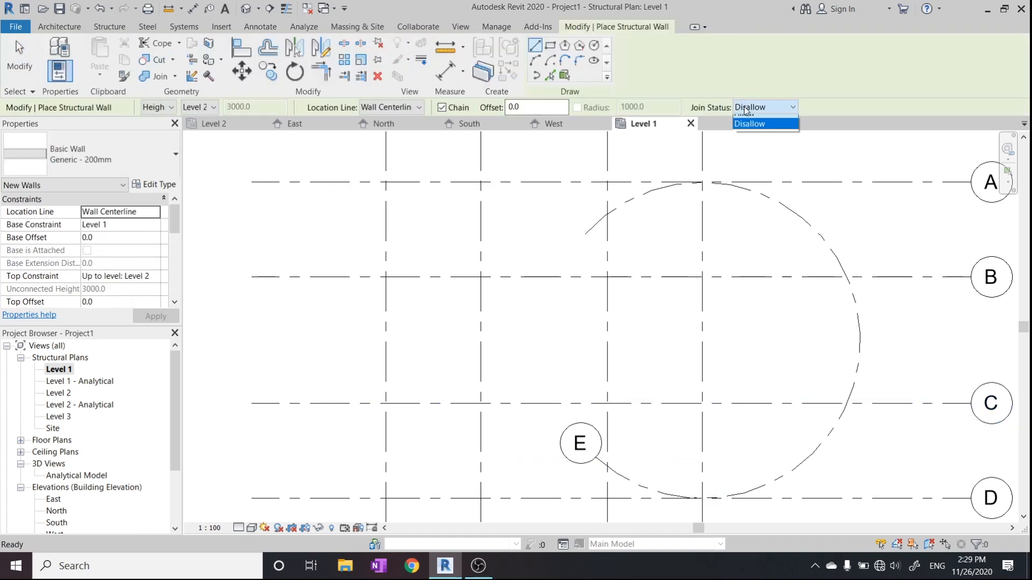
click(747, 123)
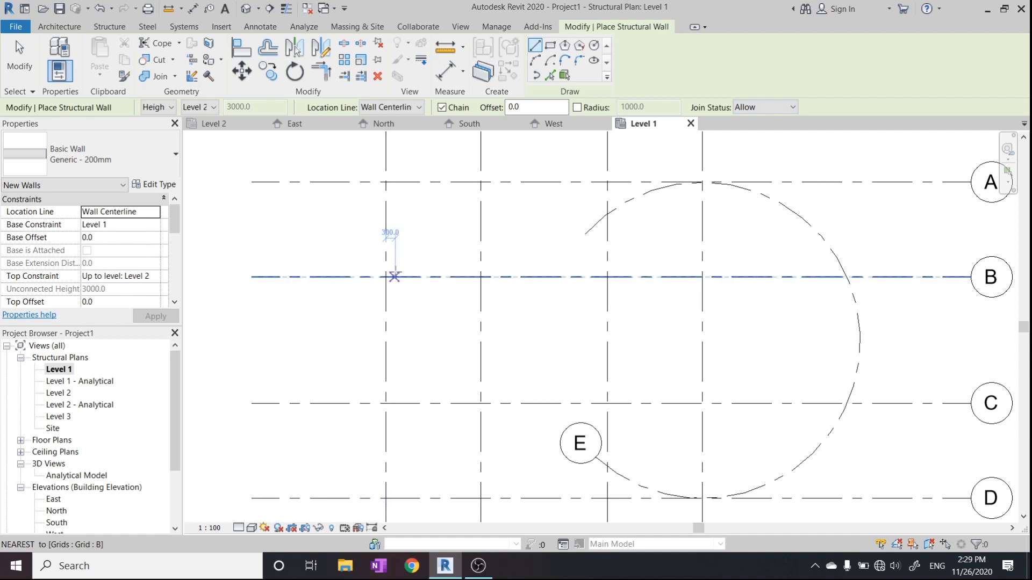
click(386, 181)
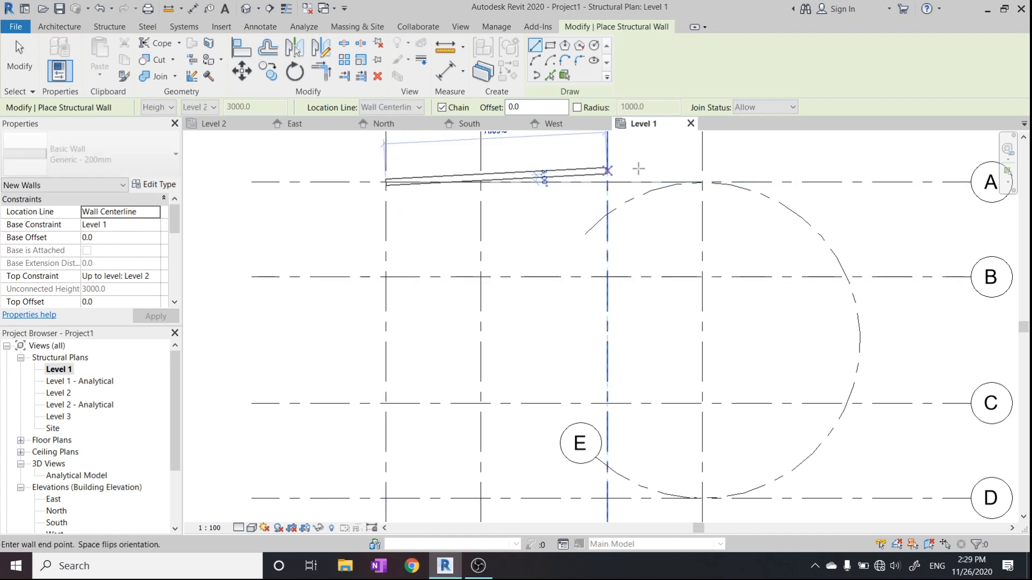
click(608, 181)
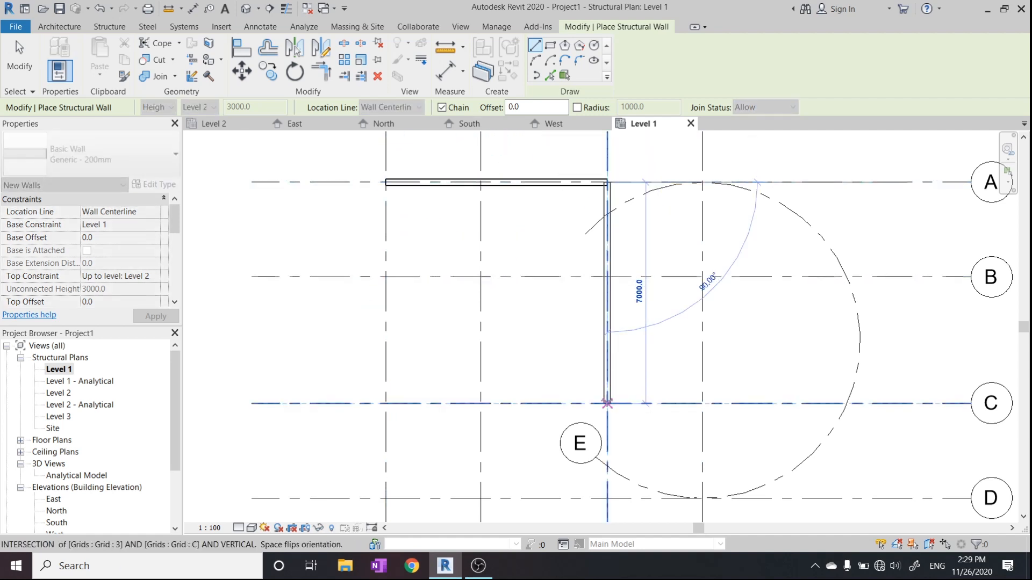
click(607, 403)
click(385, 403)
click(386, 182)
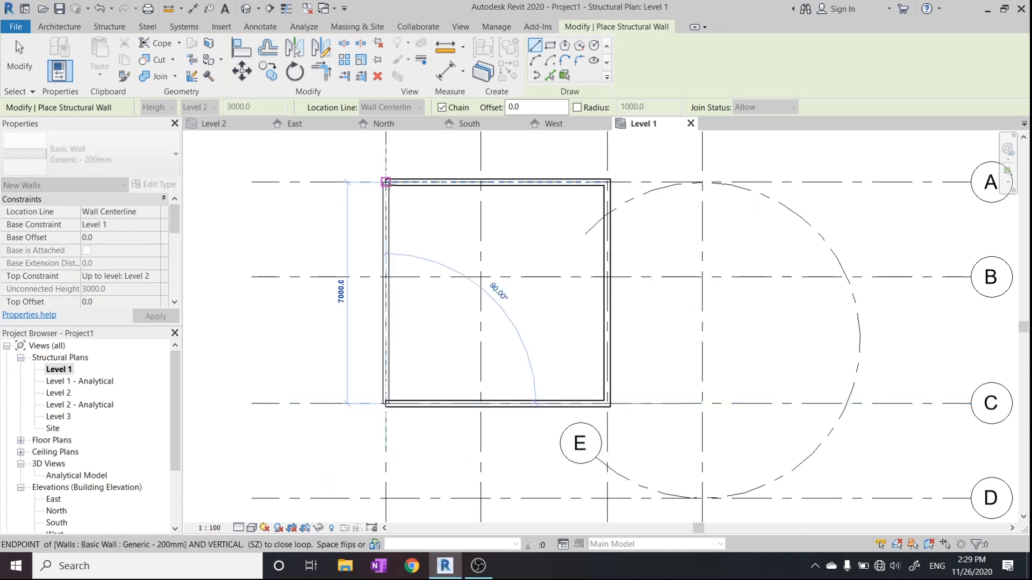
mouse_move(401, 215)
middle_down()
mouse_move(392, 251)
mouse_move(403, 214)
mouse_move(403, 223)
middle_up()
click(28, 47)
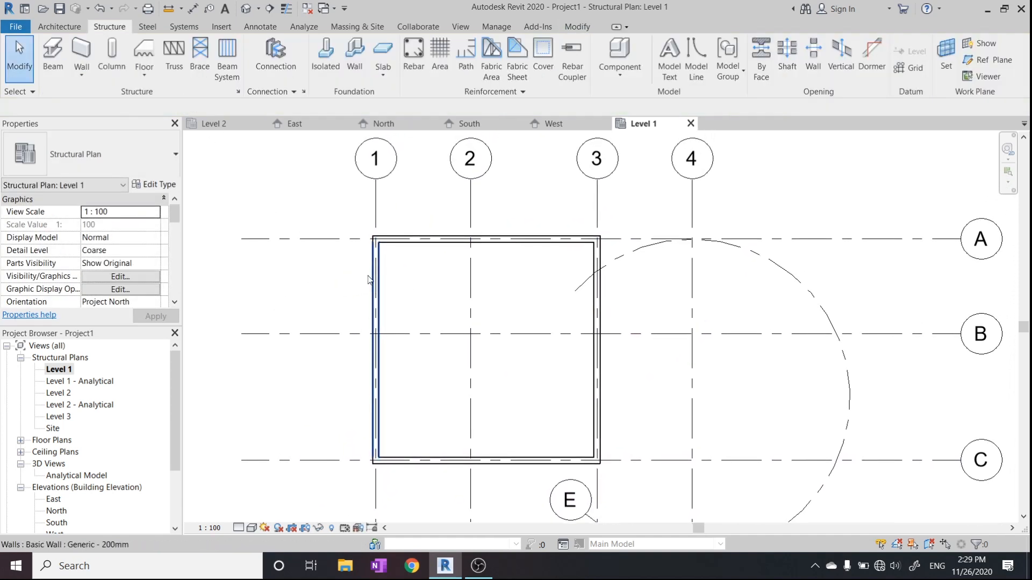
Shift the wall on grid 3 by setting its clear distance from the wall on grid 1 to 8000 mm.
scroll(372, 279, up, 1)
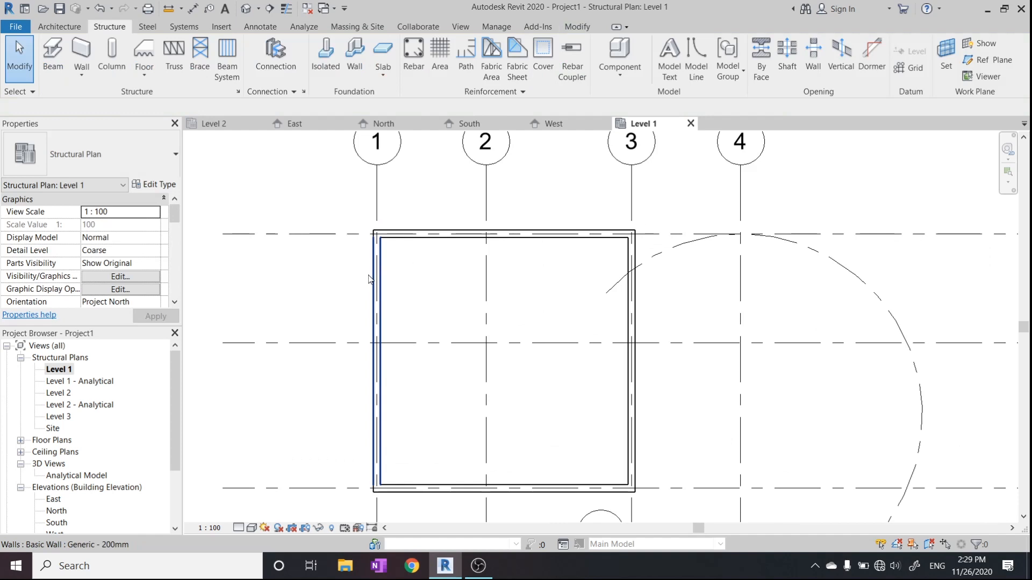
click(637, 313)
scroll(640, 311, down, 2)
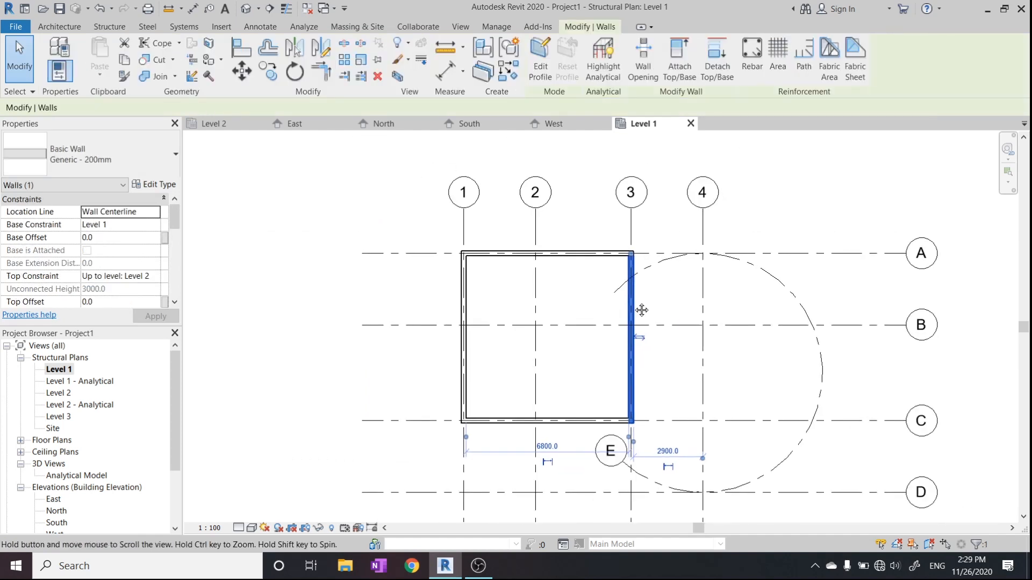
scroll(556, 424, up, 2)
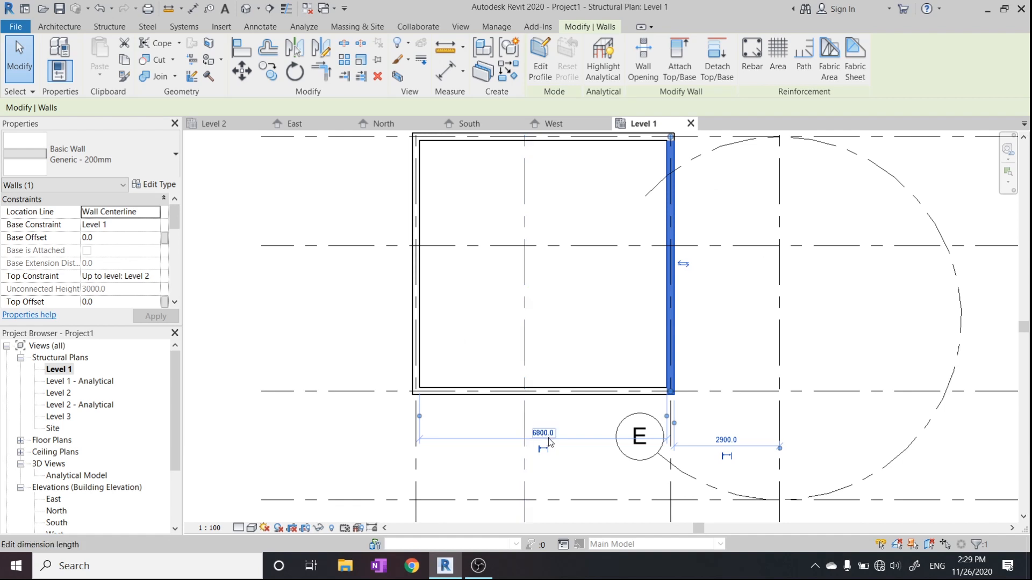
scroll(634, 411, up, 2)
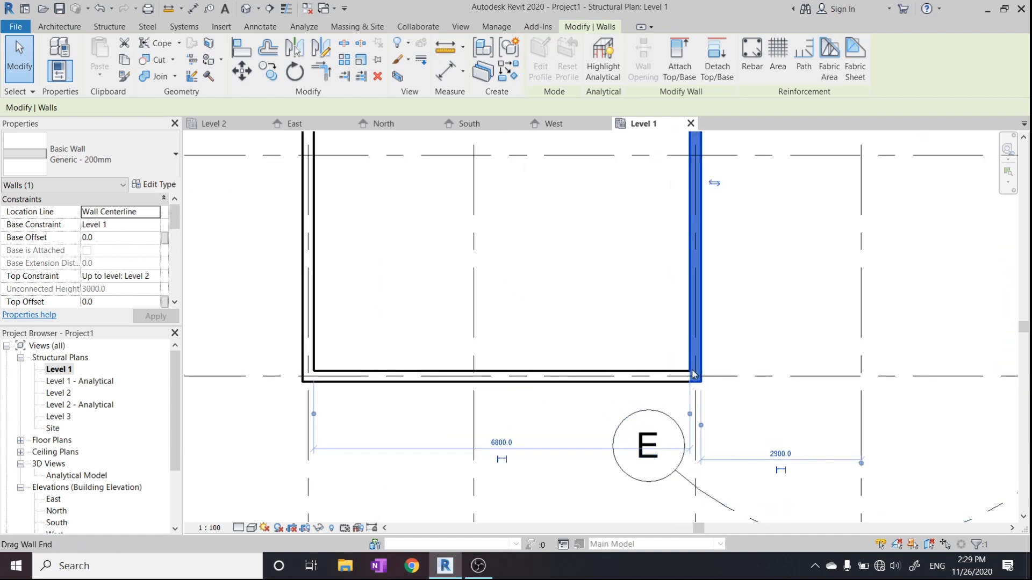
drag(690, 366, 690, 365)
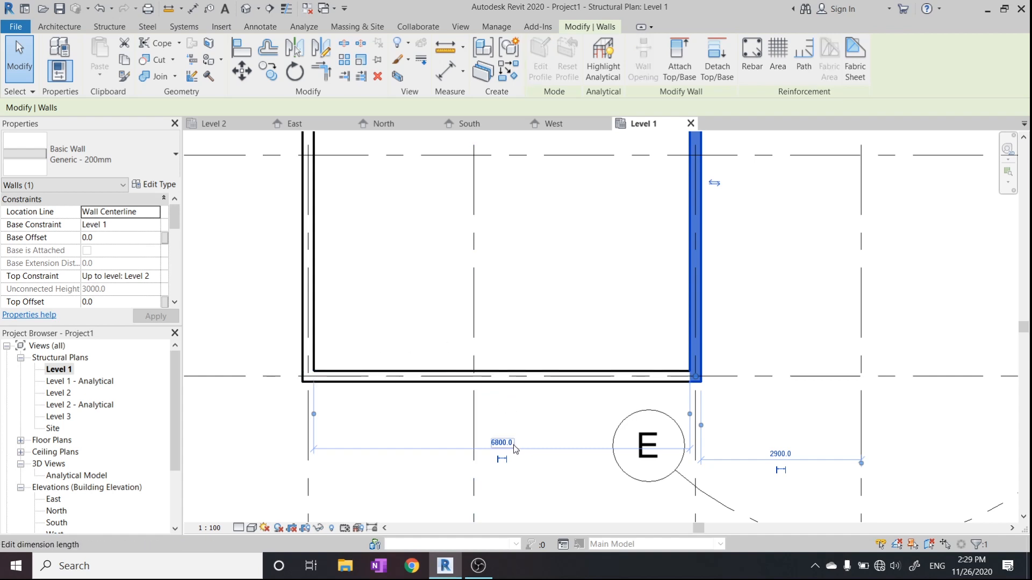
click(496, 447)
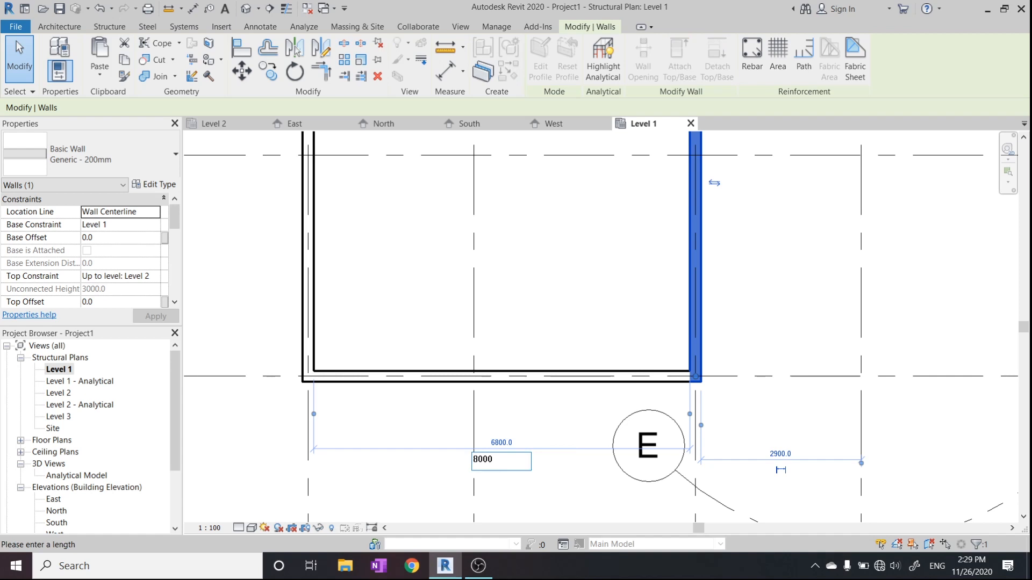
key(Return)
key(Escape)
middle_drag(621, 399, 620, 467)
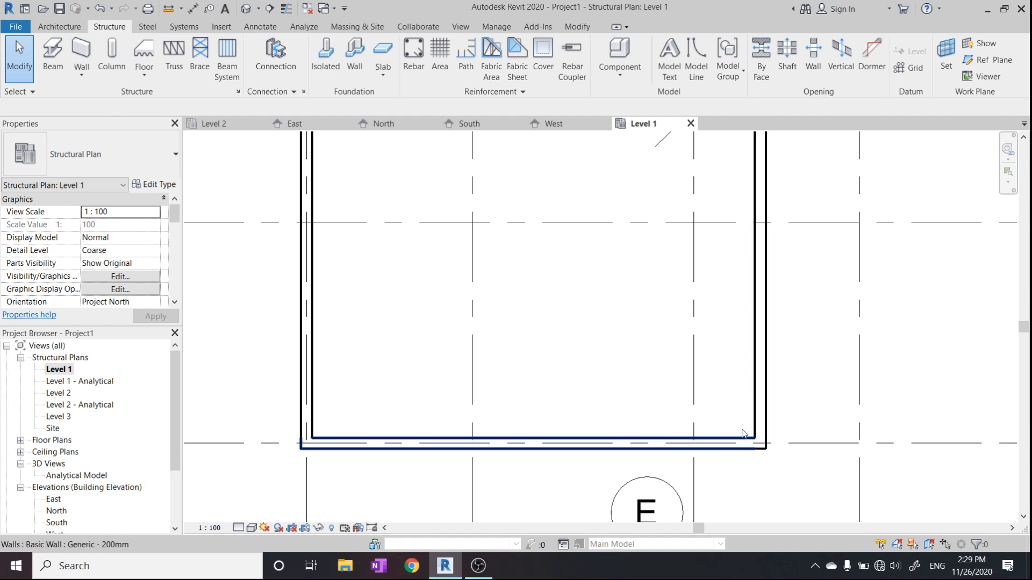
click(756, 403)
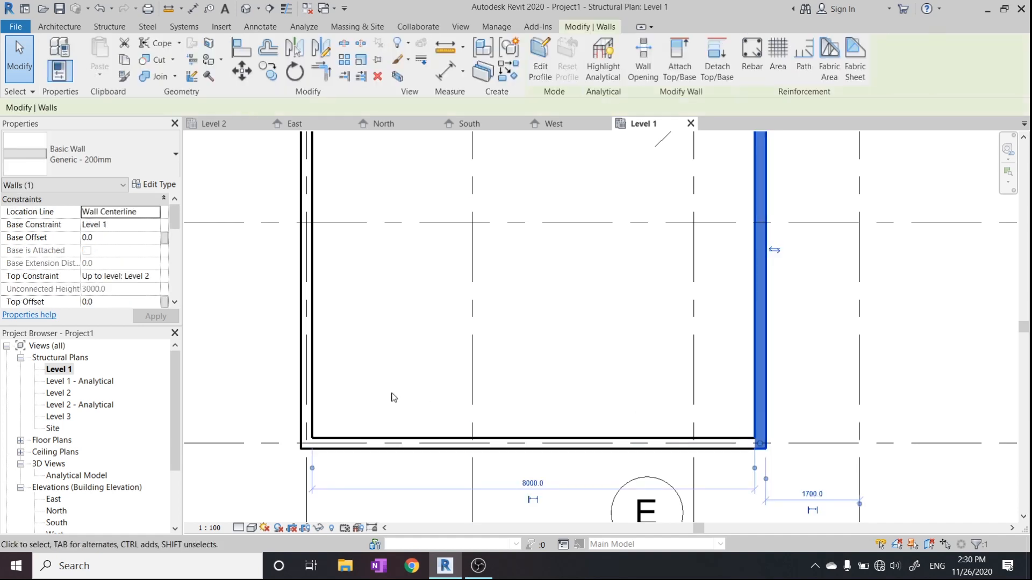
click(340, 360)
click(308, 342)
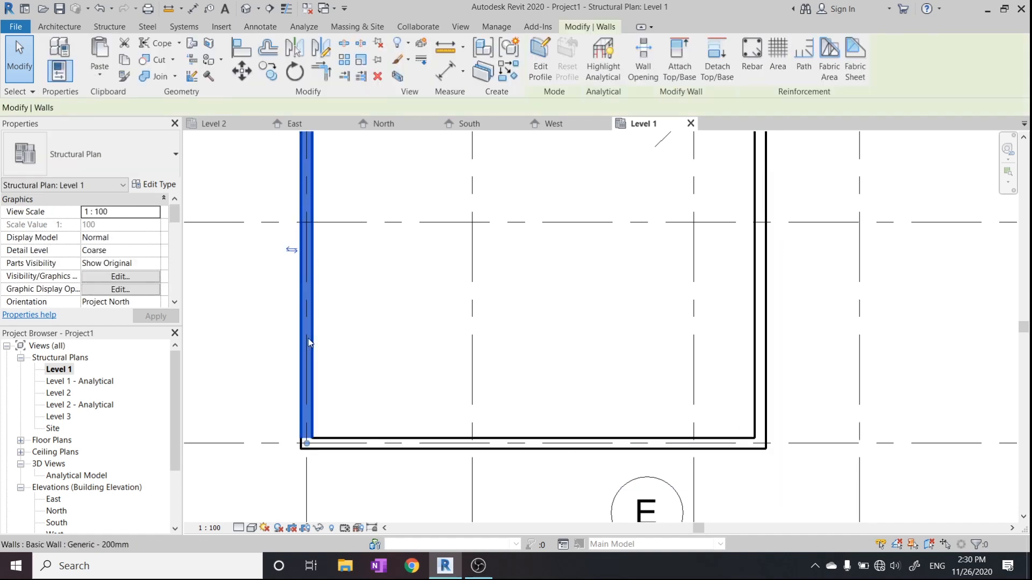
middle_drag(337, 362, 329, 450)
scroll(330, 297, down, 2)
click(455, 233)
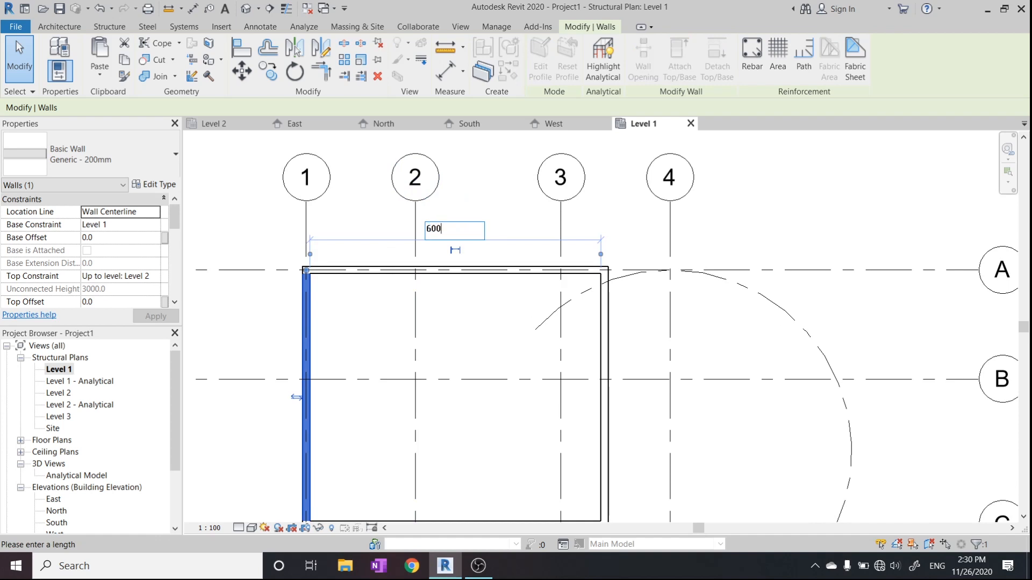
key(Return)
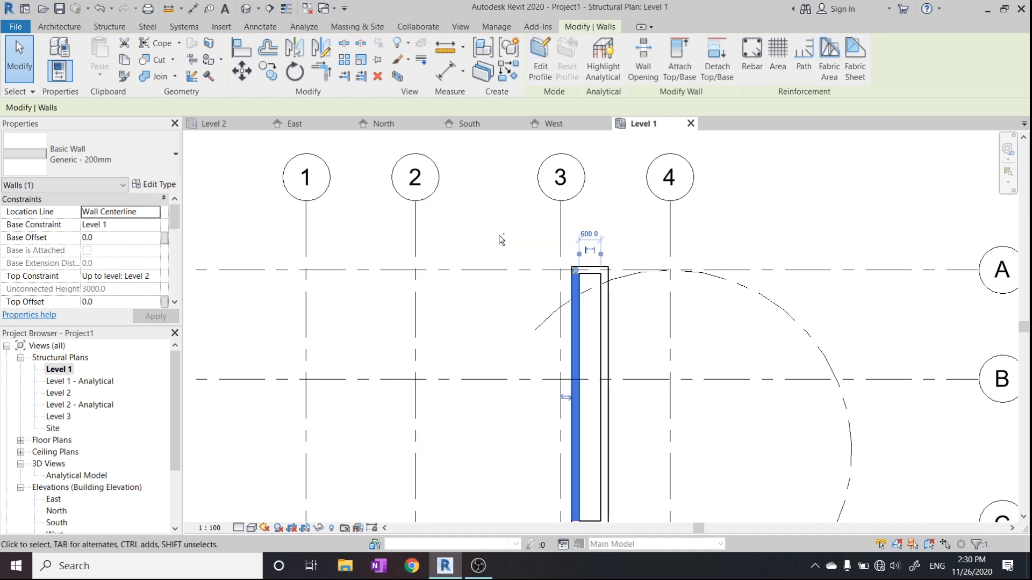
key(ctrl+z)
Shift the wall on grid 1 inward by setting its clear distance to the opposite wall to 6000 mm.
click(307, 299)
click(454, 212)
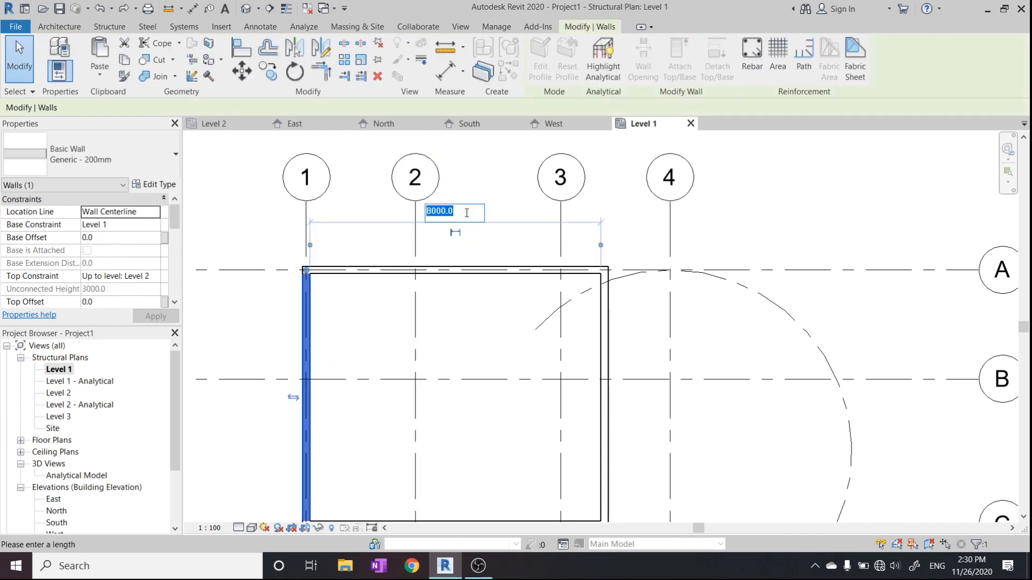
key(Return)
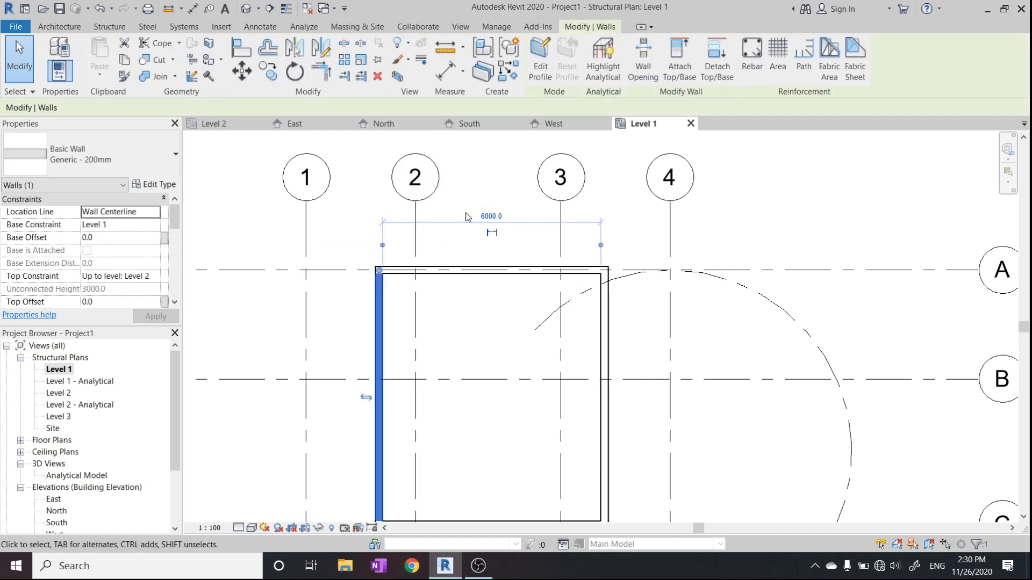
click(472, 369)
Select the wall between grids 1 and 2 and move its temporary dimension's witness line from the inner to the outer face.
middle_drag(472, 369, 366, 280)
click(353, 254)
scroll(340, 208, up, 3)
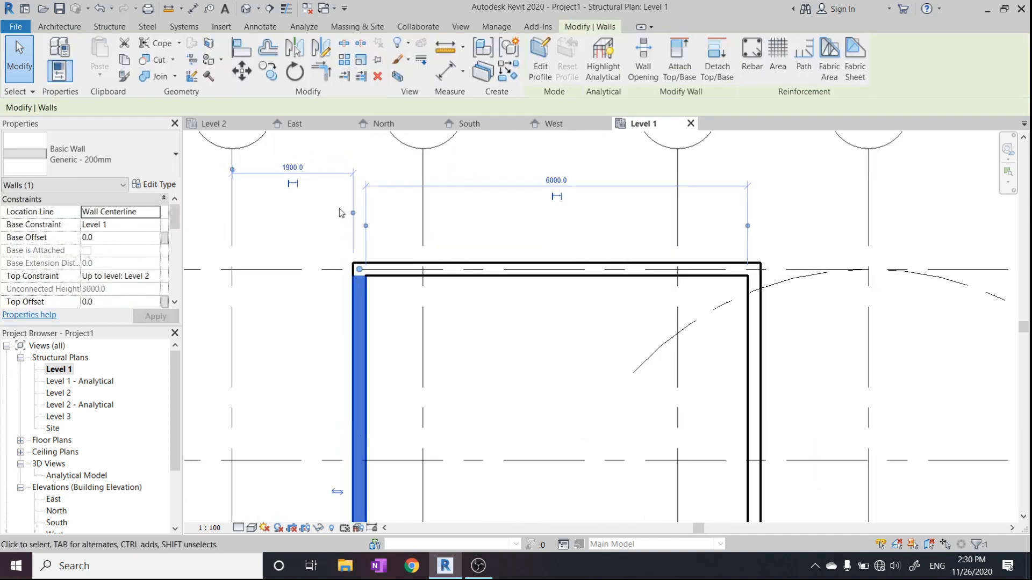
drag(370, 229, 356, 215)
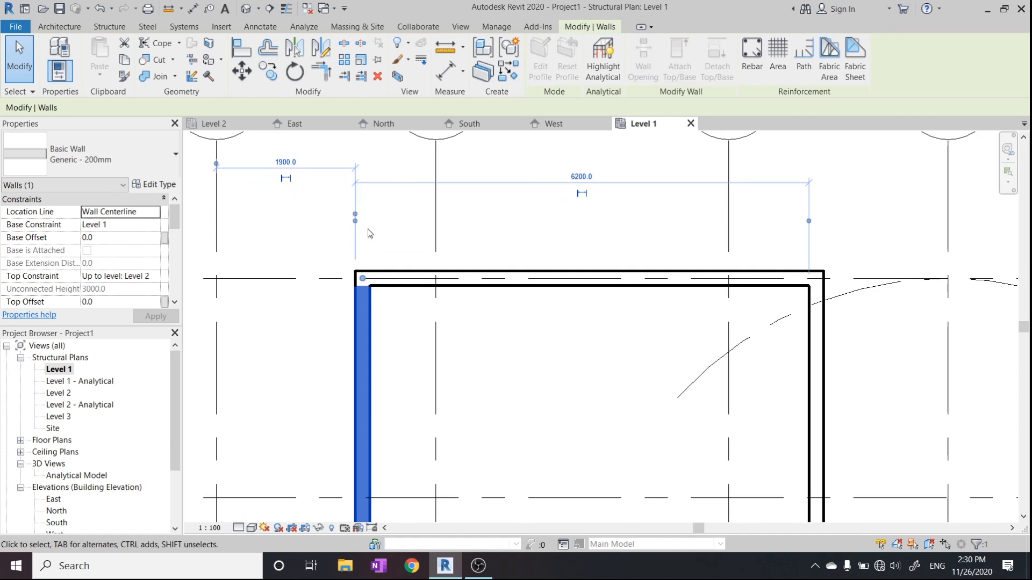
scroll(354, 213, up, 4)
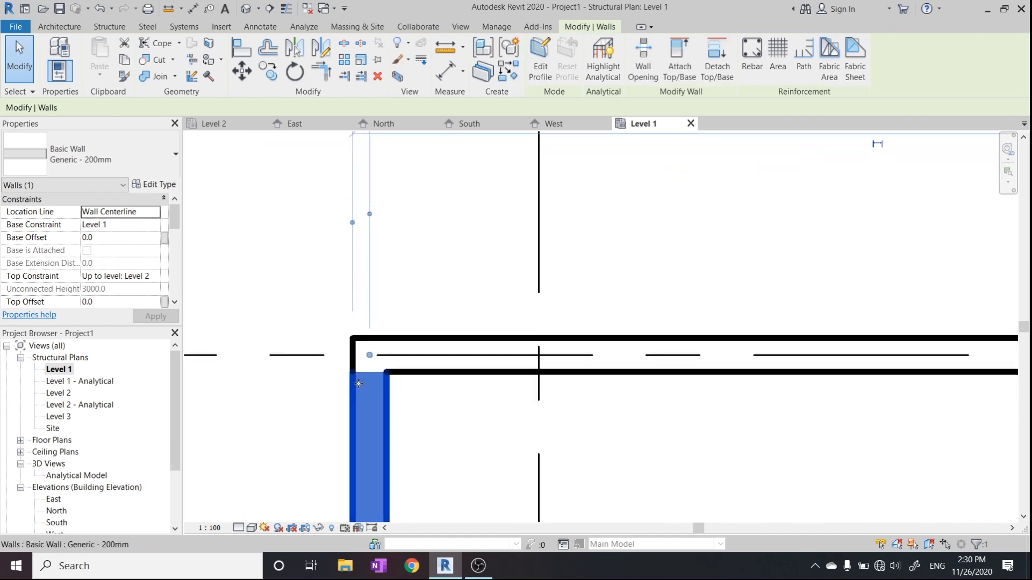
scroll(387, 288, down, 2)
middle_drag(679, 278, 872, 300)
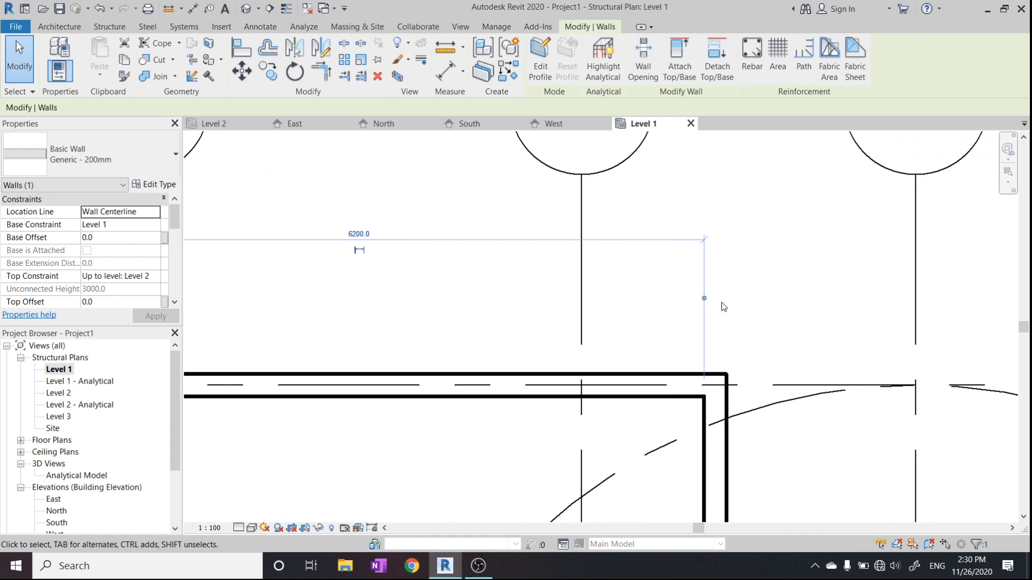
Shift the wall's witness line on the opposite wall to its centreline and set the distance between the two walls to 8000 mm.
mouse_move(708, 303)
mouse_down()
mouse_move(728, 299)
mouse_move(719, 299)
mouse_up()
scroll(511, 296, down, 2)
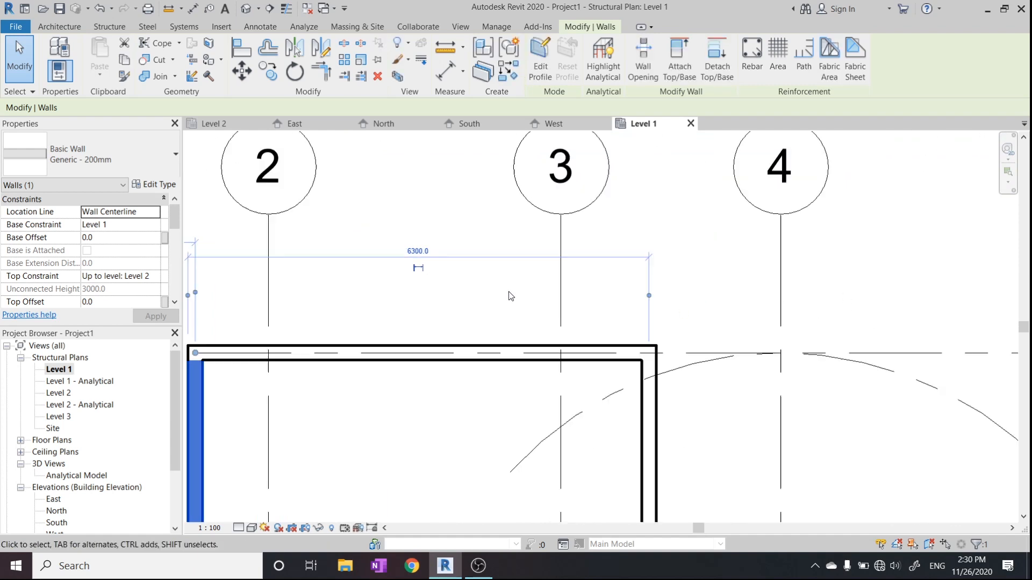
click(418, 251)
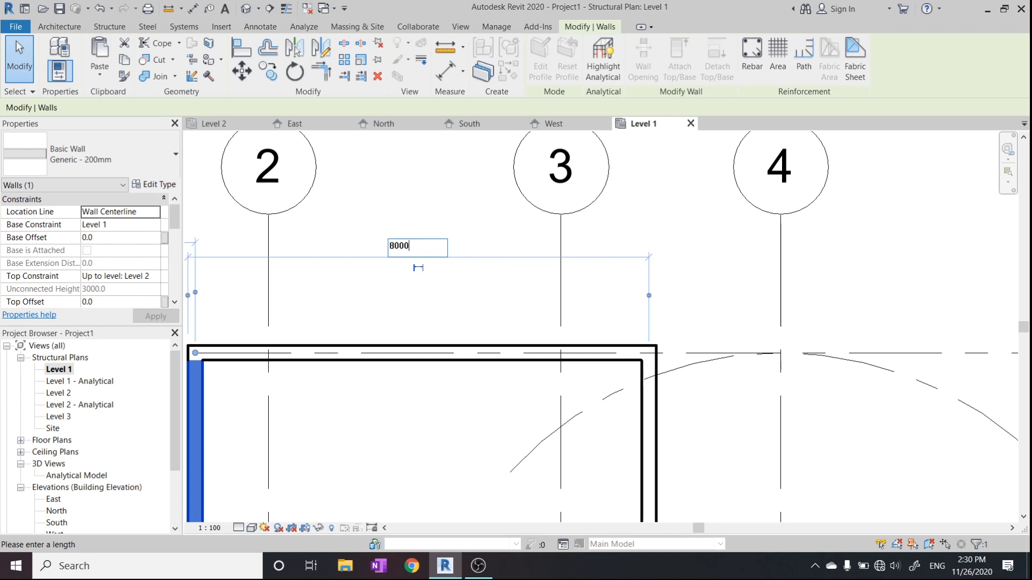
text(8000)
key(Return)
scroll(458, 253, down, 3)
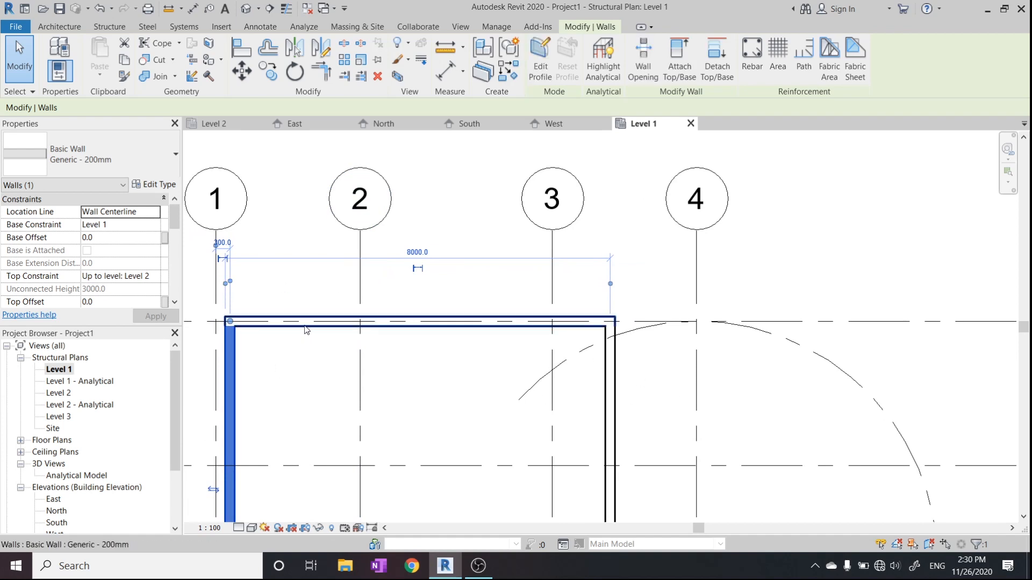
middle_drag(249, 364, 344, 360)
click(357, 346)
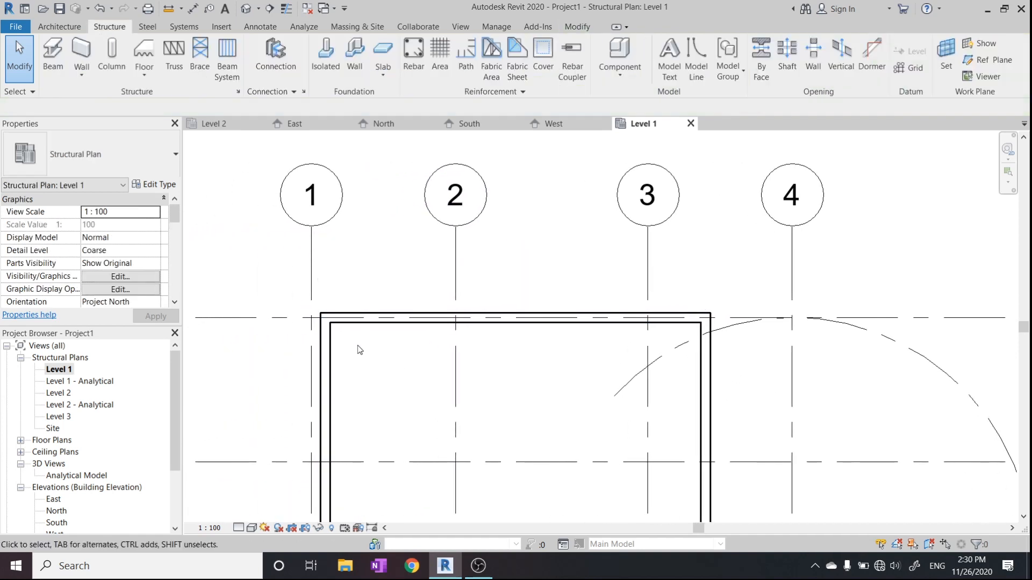
Move all four walls of the square together so the centreline of the wall beside grid 1 lands on grid 1.
scroll(350, 325, down, 3)
scroll(329, 281, up, 4)
scroll(312, 264, up, 3)
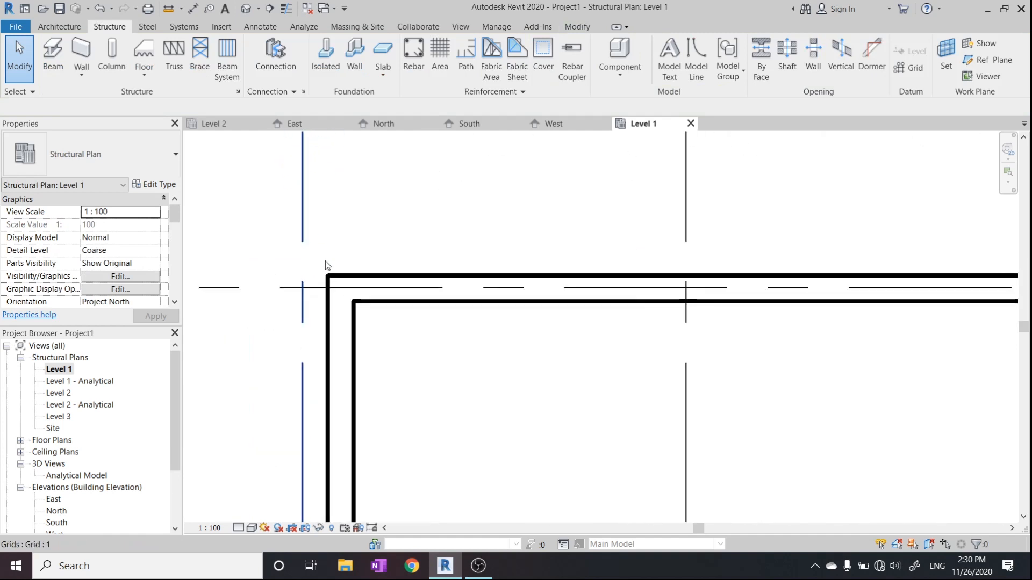
scroll(404, 306, down, 3)
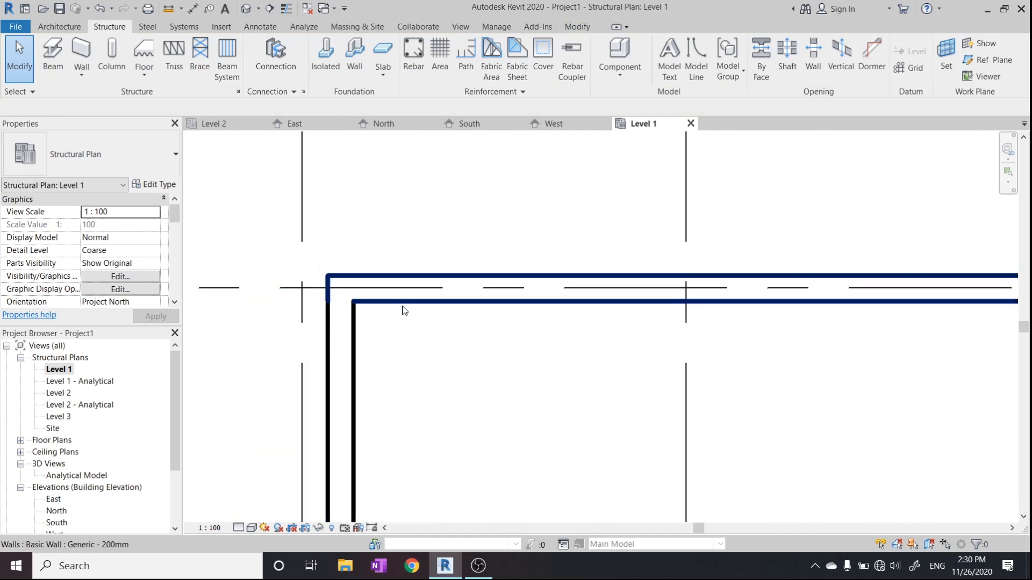
click(402, 306)
scroll(403, 305, down, 1)
middle_drag(402, 306, 338, 206)
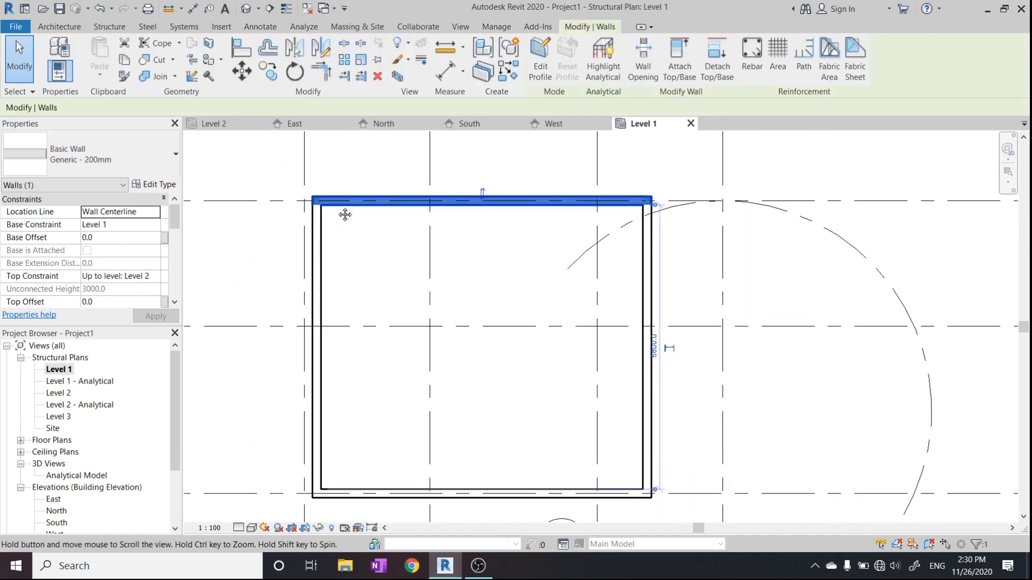
drag(297, 182, 666, 491)
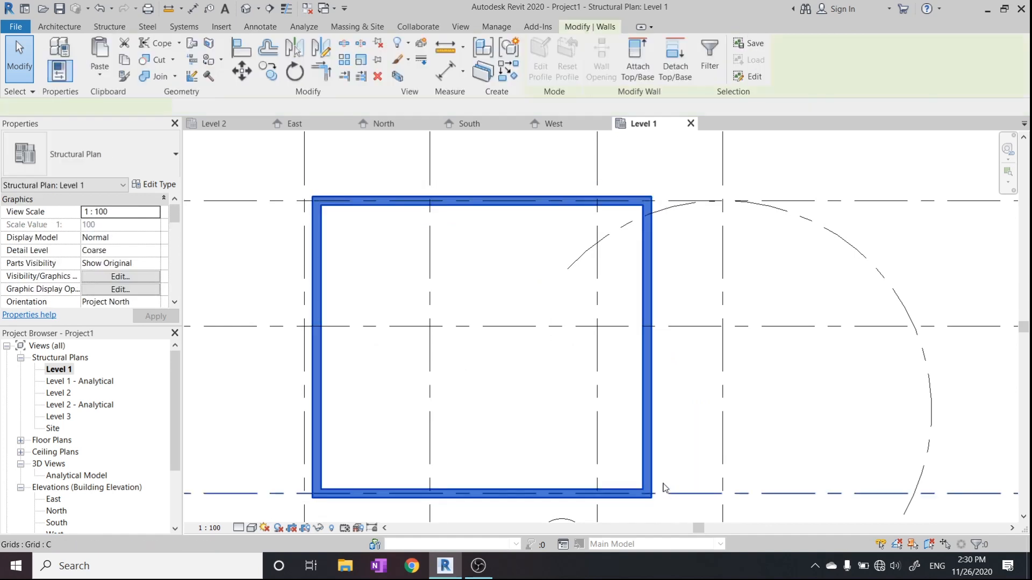
click(242, 75)
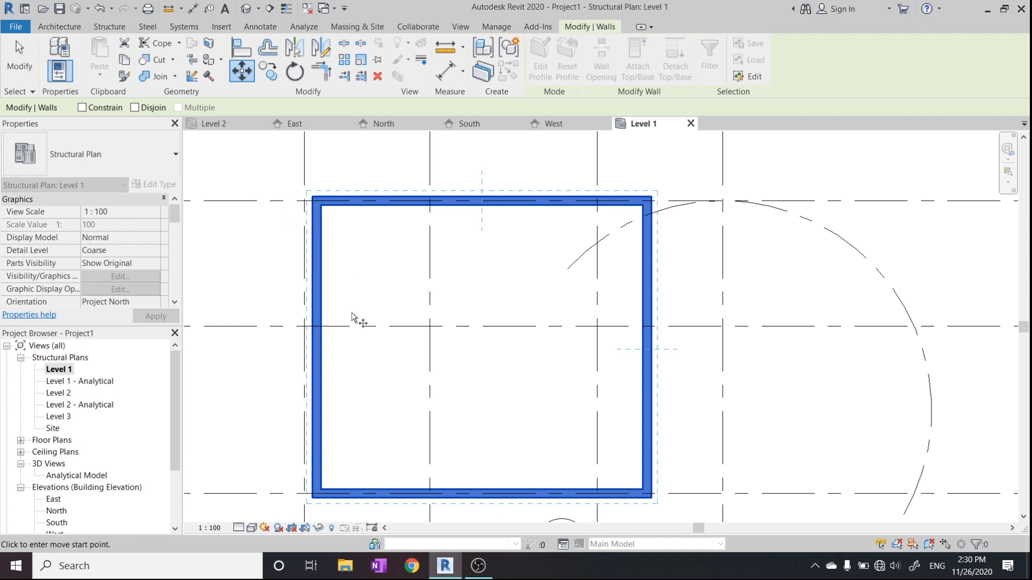
scroll(329, 252, up, 5)
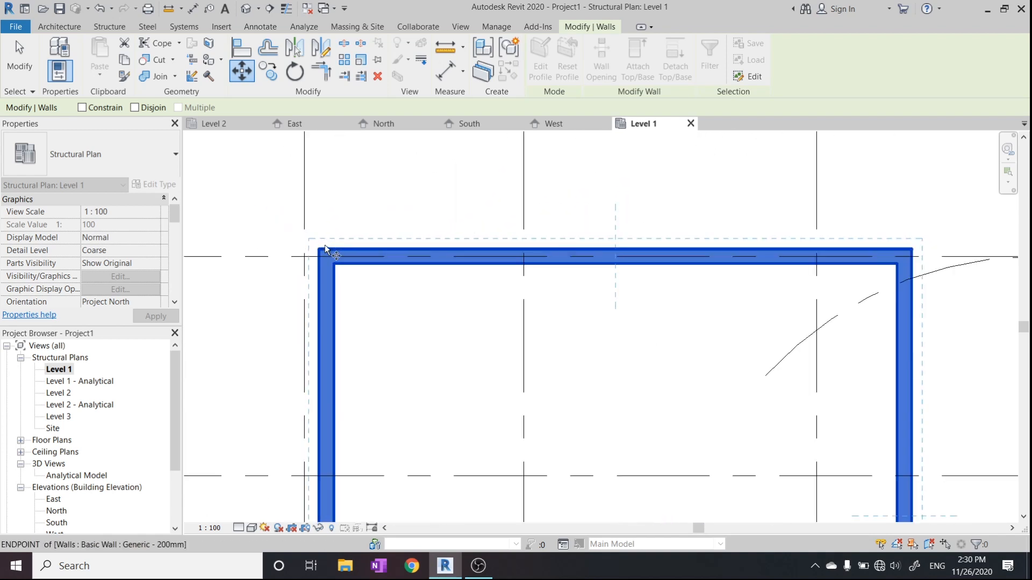
scroll(331, 253, up, 4)
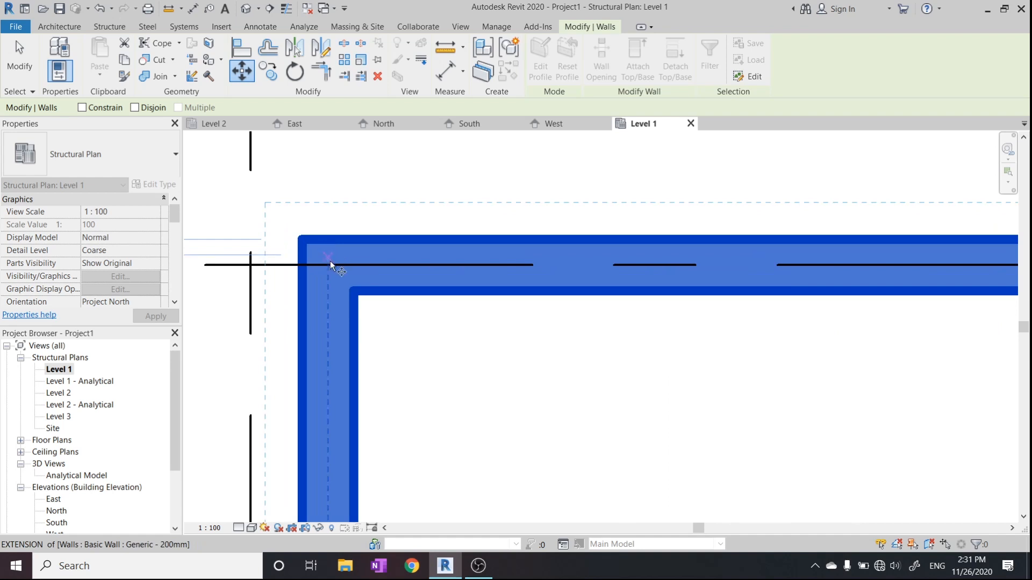
scroll(333, 271, down, 2)
scroll(392, 369, down, 1)
middle_drag(392, 369, 377, 233)
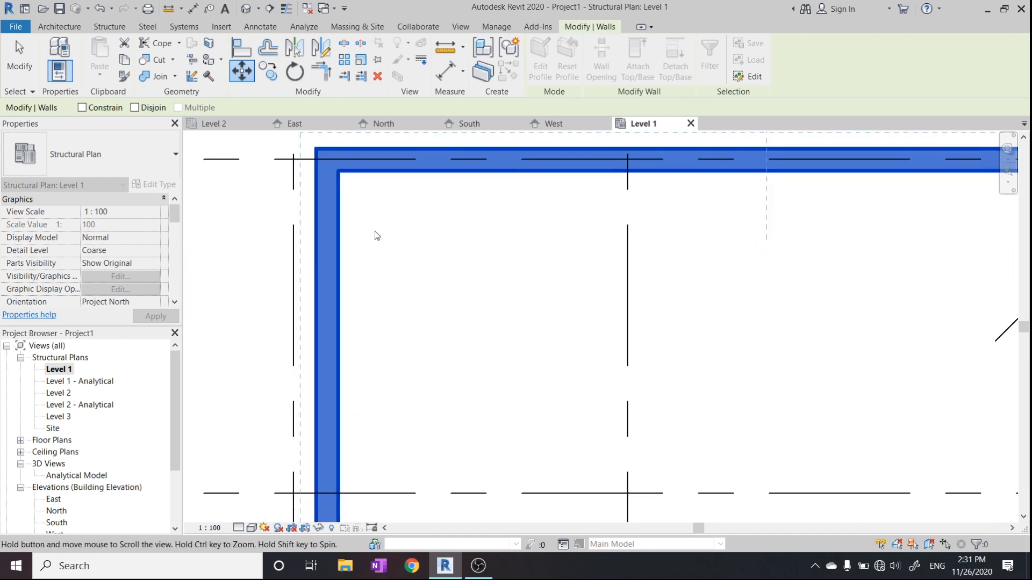
scroll(326, 318, up, 3)
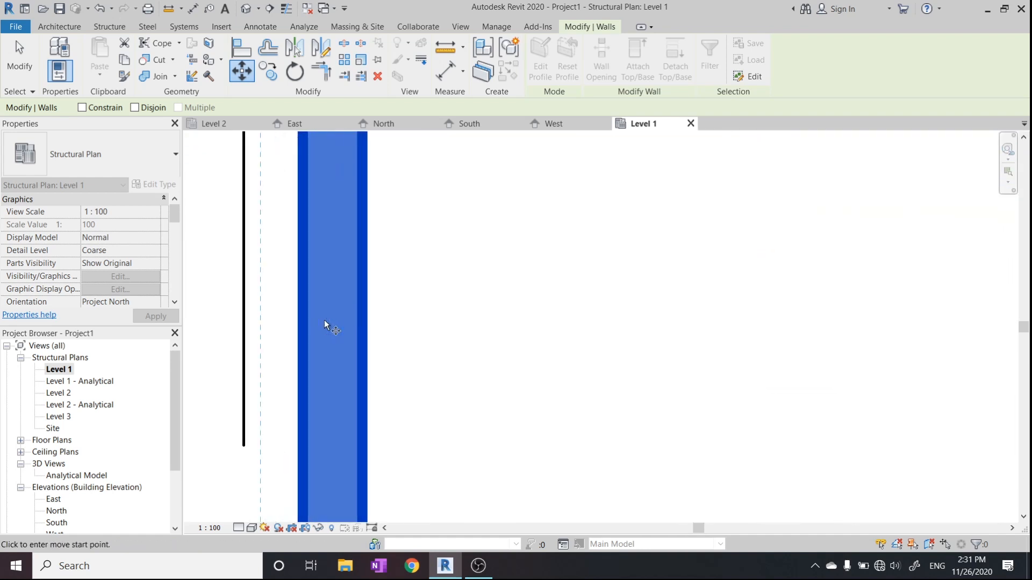
click(332, 232)
click(243, 233)
scroll(243, 232, down, 5)
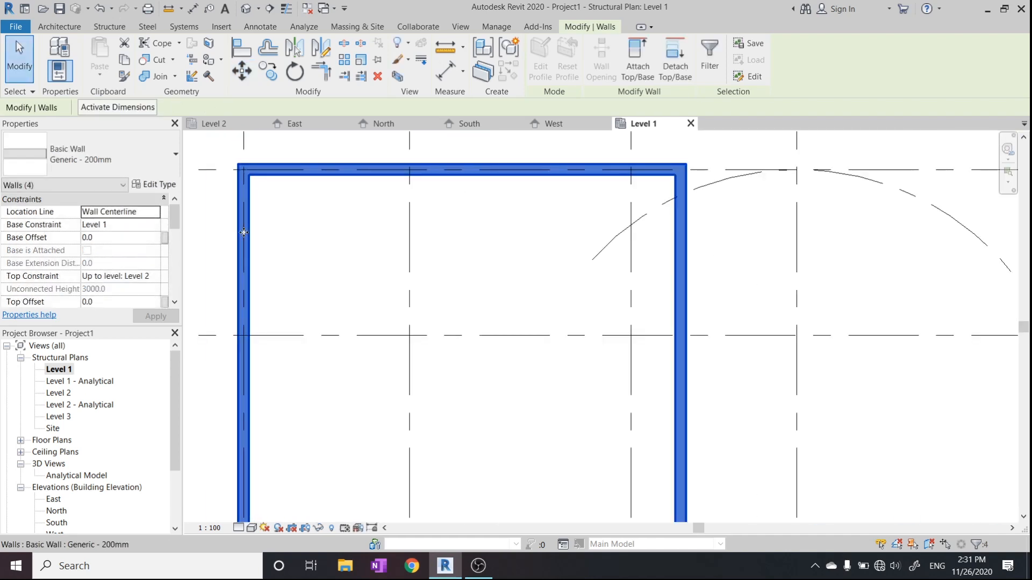
scroll(276, 265, down, 2)
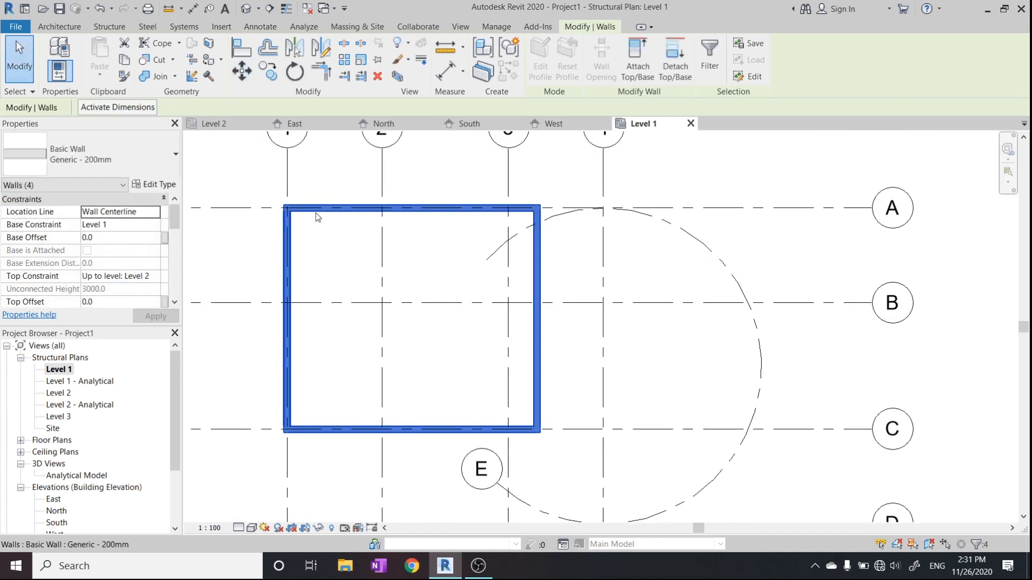
click(246, 75)
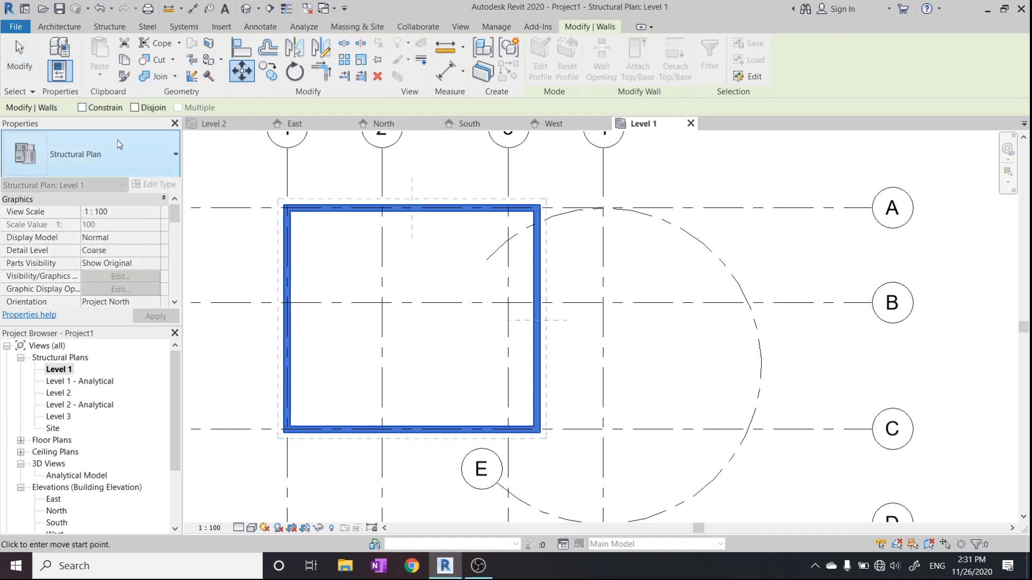
click(82, 107)
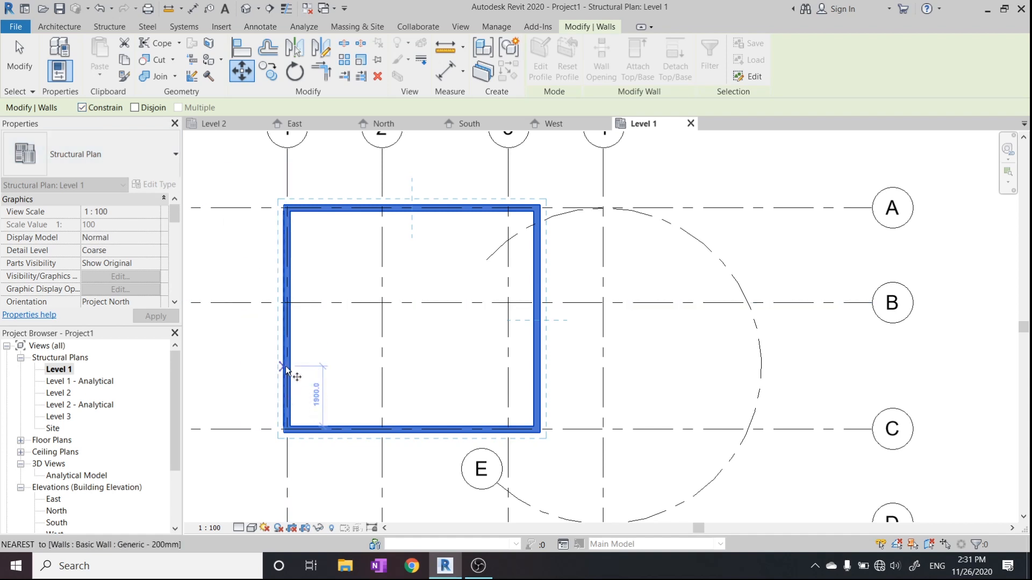
scroll(285, 436, up, 4)
click(272, 436)
scroll(592, 435, down, 4)
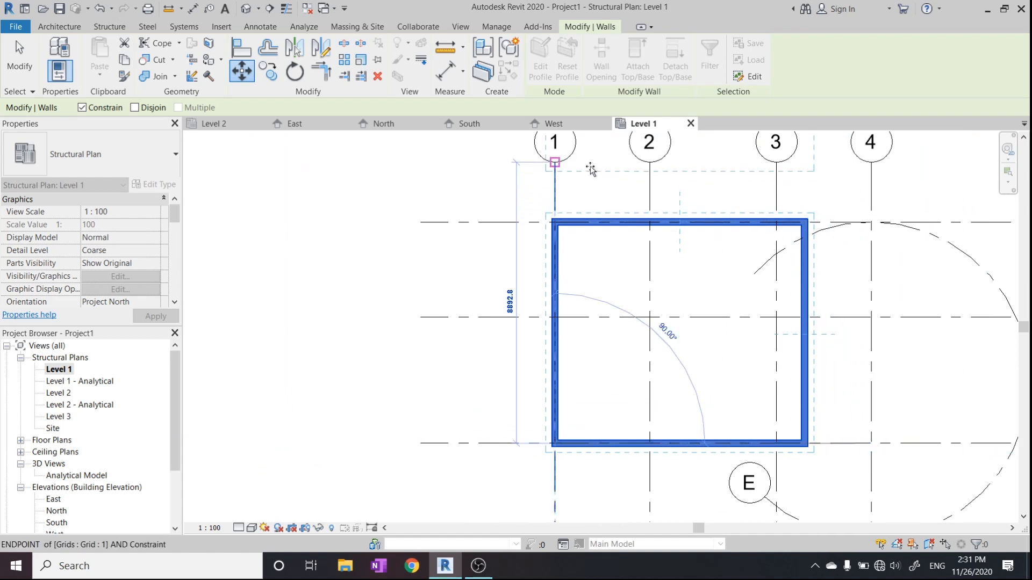
key(Escape)
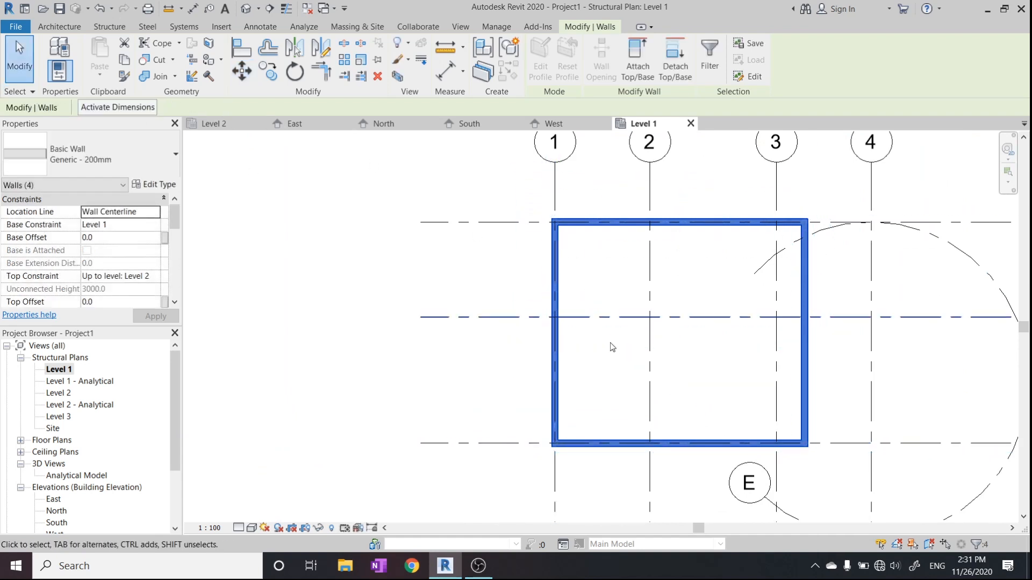
Move the four walls from their corner at grids 1 and C by about 5100 mm at 158°, with Constrain off and Disjoin on.
click(242, 71)
click(85, 108)
click(135, 108)
scroll(572, 449, up, 2)
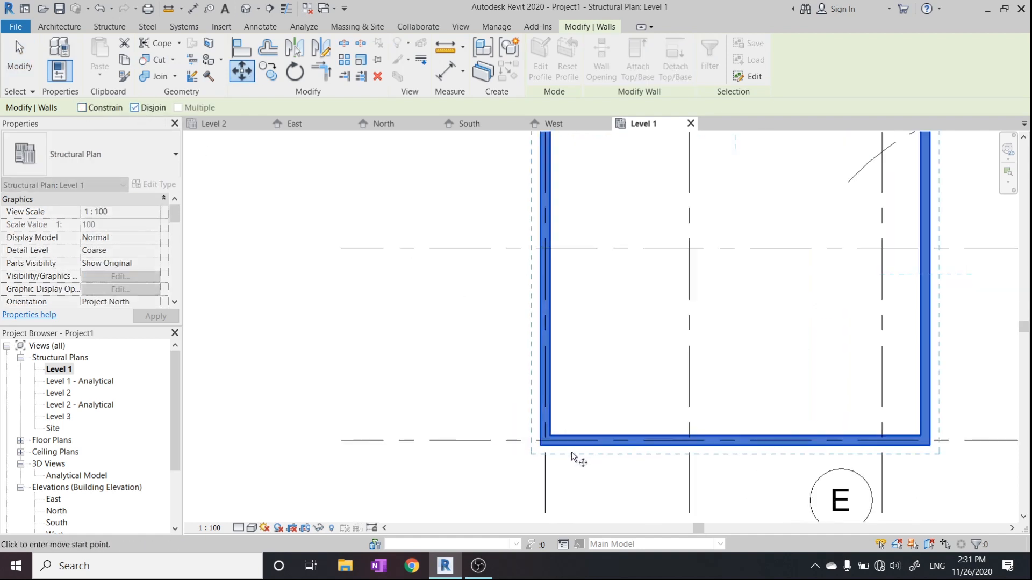
scroll(544, 445, up, 2)
click(549, 439)
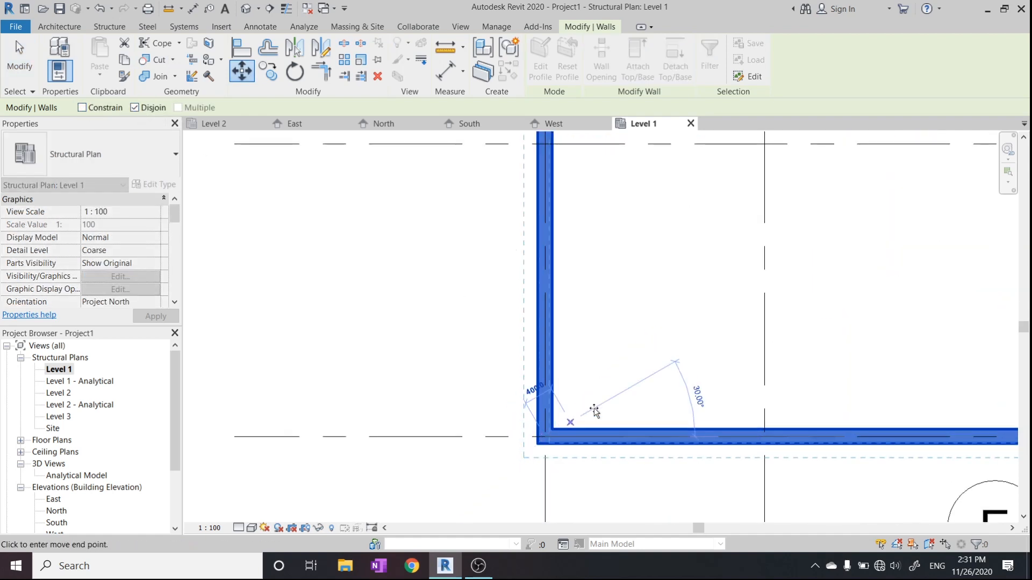
scroll(594, 411, down, 3)
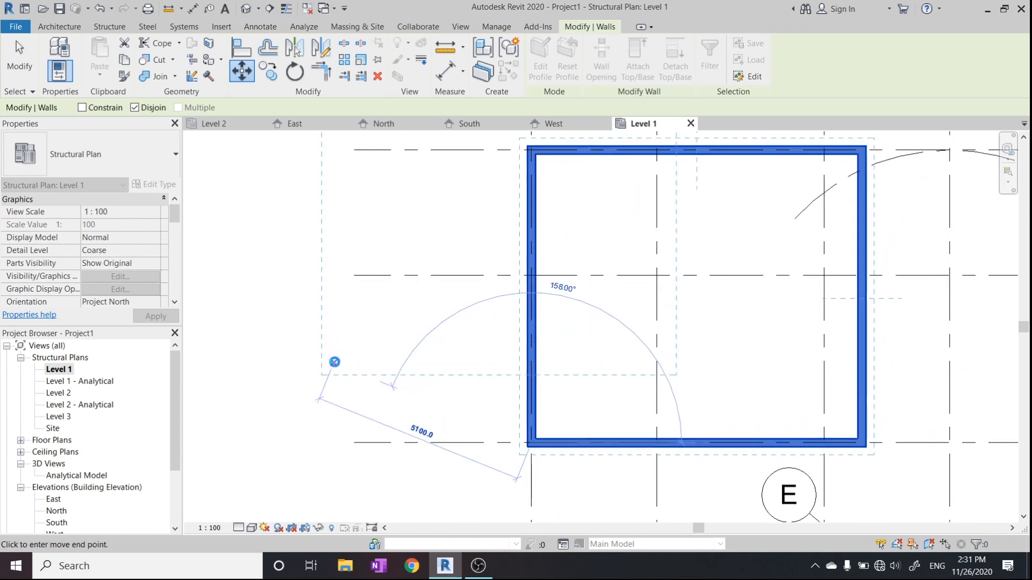
click(334, 362)
scroll(347, 366, down, 2)
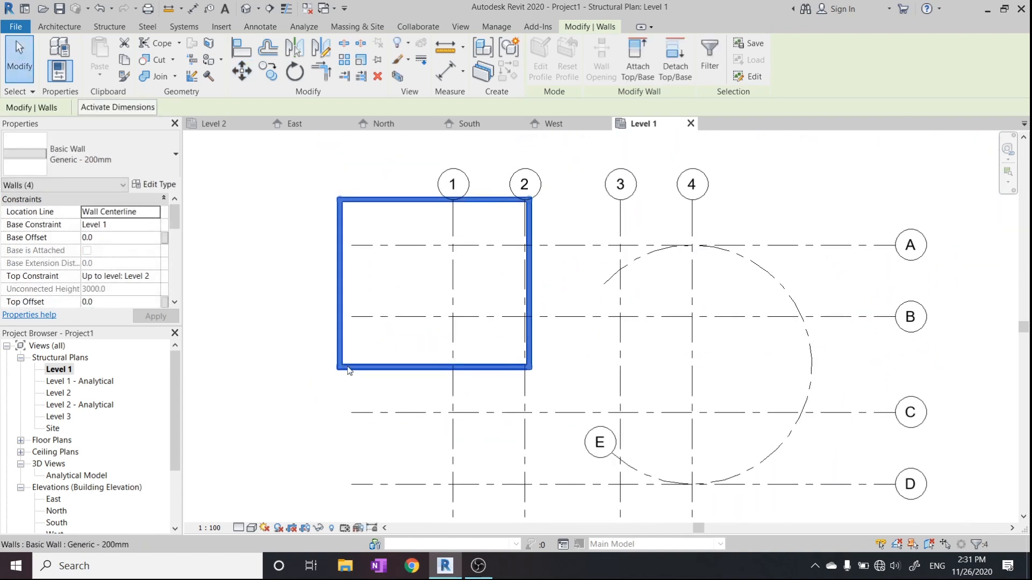
Undo the last move of the four walls.
key(ctrl+z)
middle_drag(525, 354, 313, 414)
scroll(334, 389, down, 2)
middle_drag(349, 386, 359, 379)
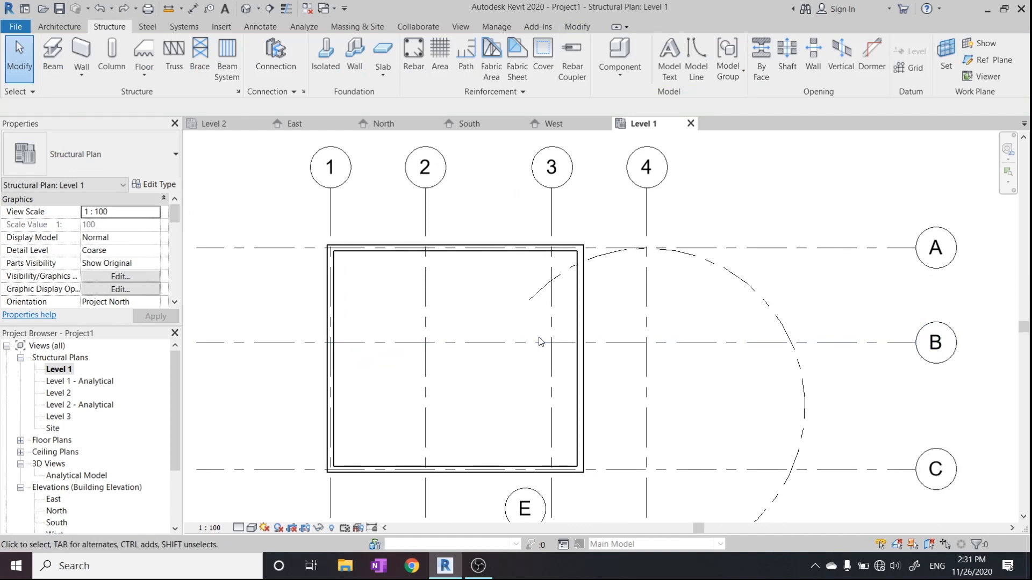
middle_drag(500, 342, 516, 327)
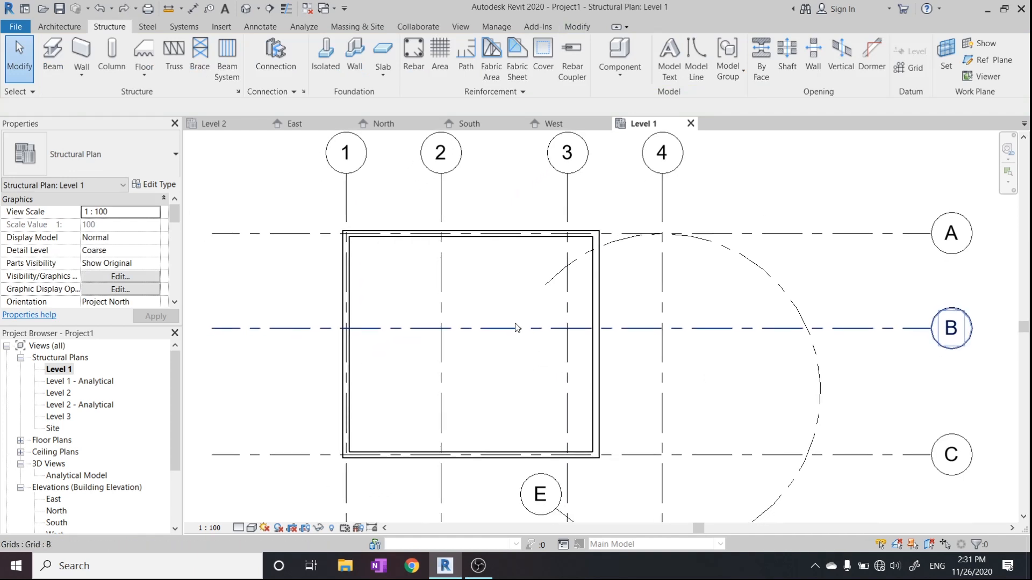
middle_drag(387, 374, 387, 369)
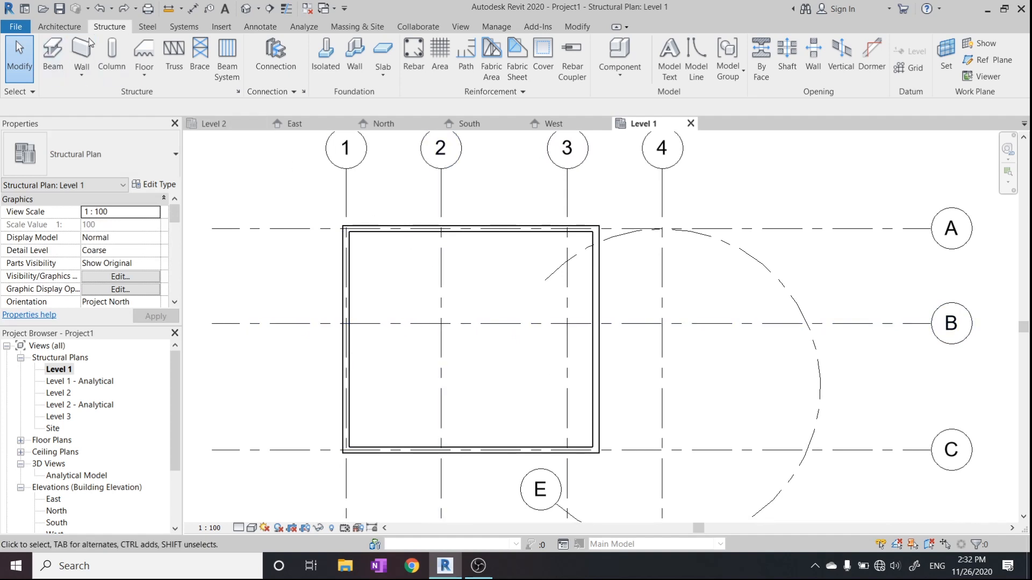
Draw a structural wall about 4400 mm long on grid B, from grid 1 to a point between grids 2 and 3.
click(81, 51)
scroll(390, 309, up, 4)
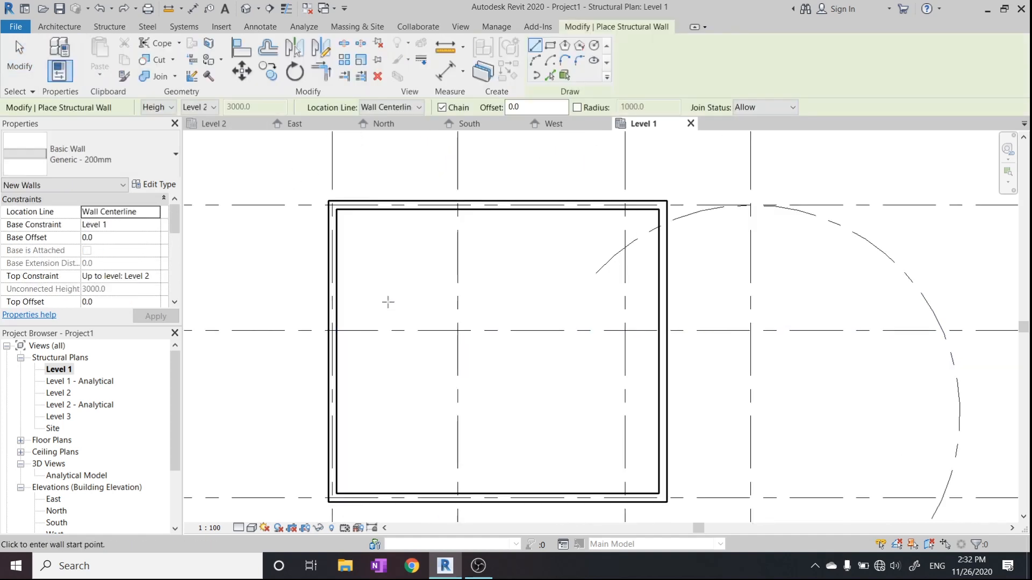
scroll(455, 253, up, 1)
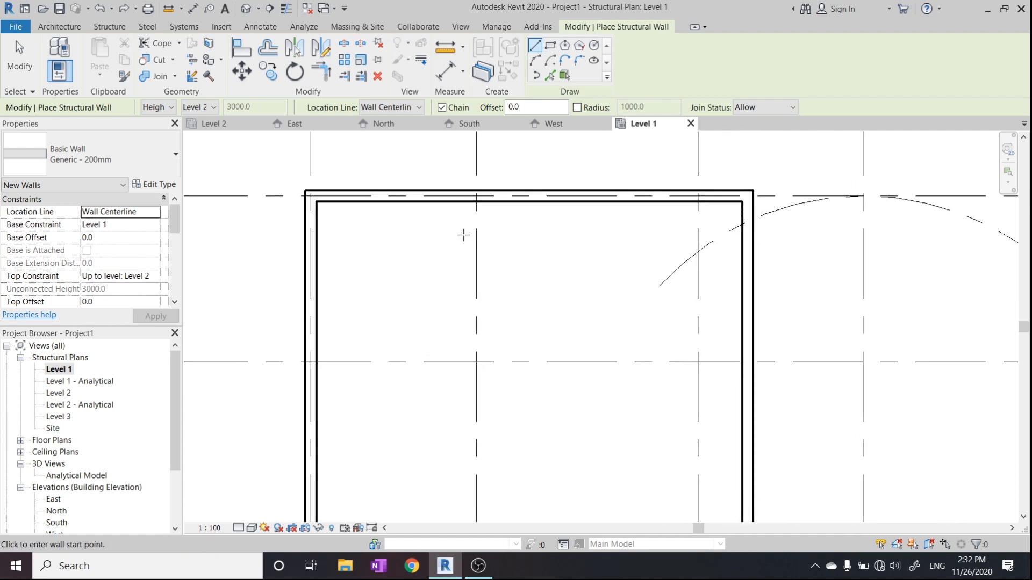
click(311, 361)
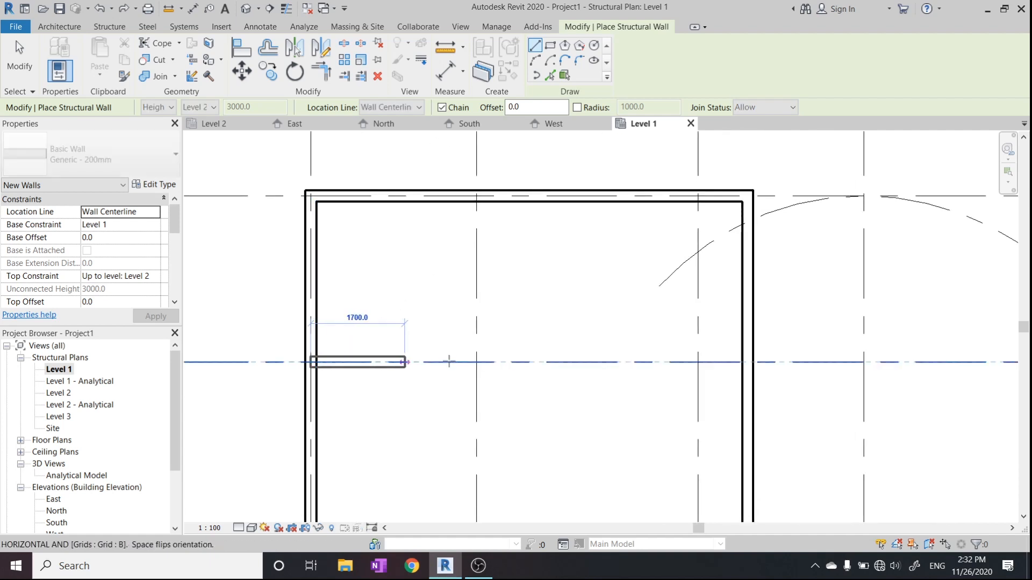
click(554, 362)
key(Escape)
scroll(552, 356, down, 2)
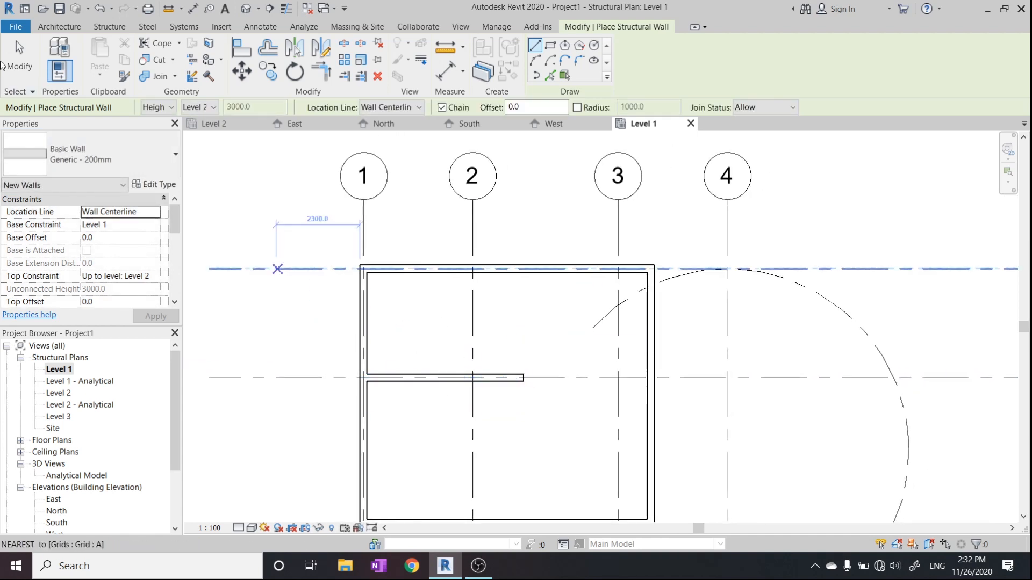
click(20, 61)
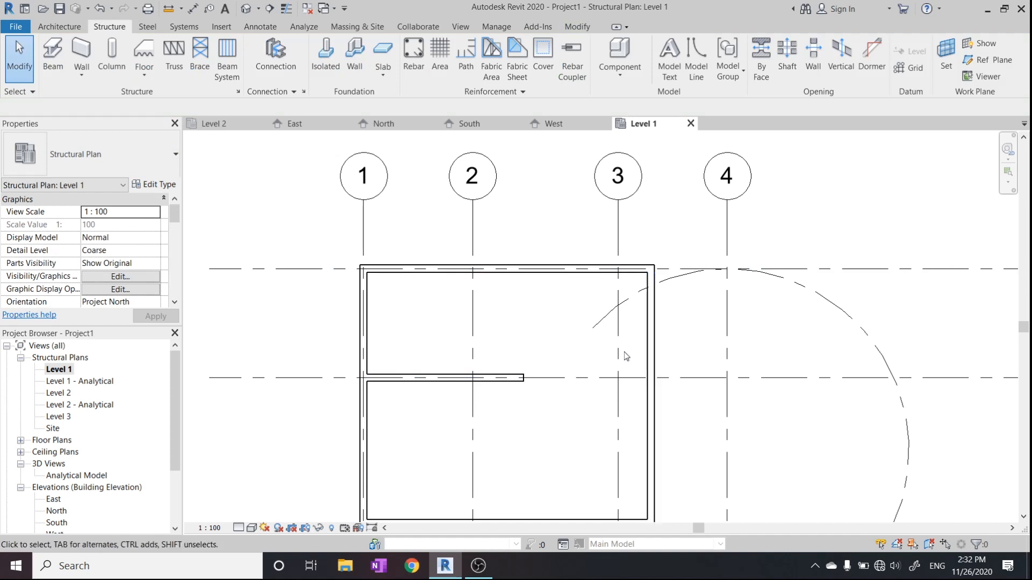
Stretch the free end of the wall on grid B to the wall beyond grid 3, and undo the stretch.
click(516, 383)
drag(524, 378, 654, 379)
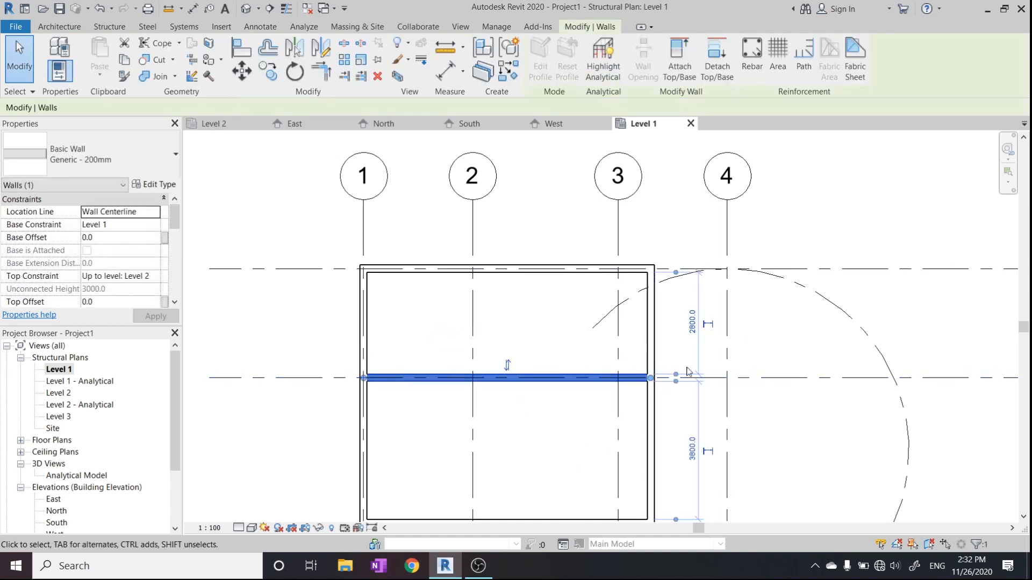
key(ctrl+z)
middle_drag(478, 369, 455, 360)
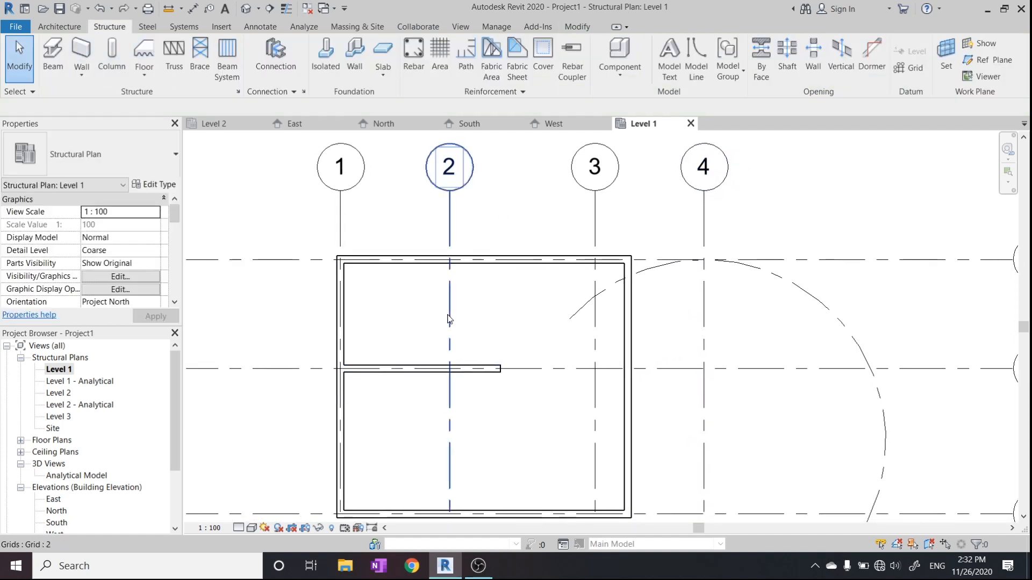
Extend the wall on grid B to the wall beyond grid 3 with Trim/Extend Single Element.
click(435, 369)
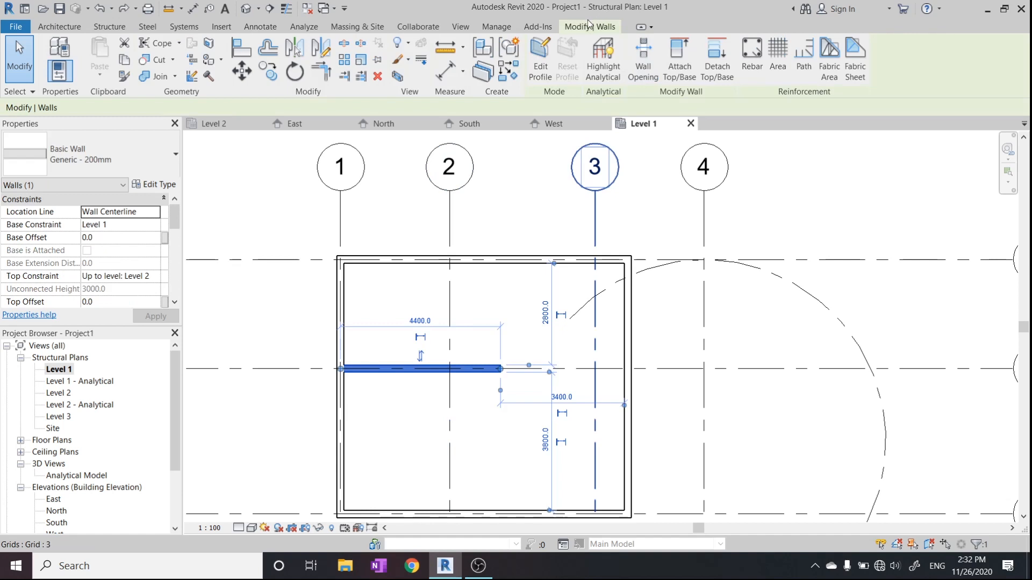
scroll(486, 238, up, 2)
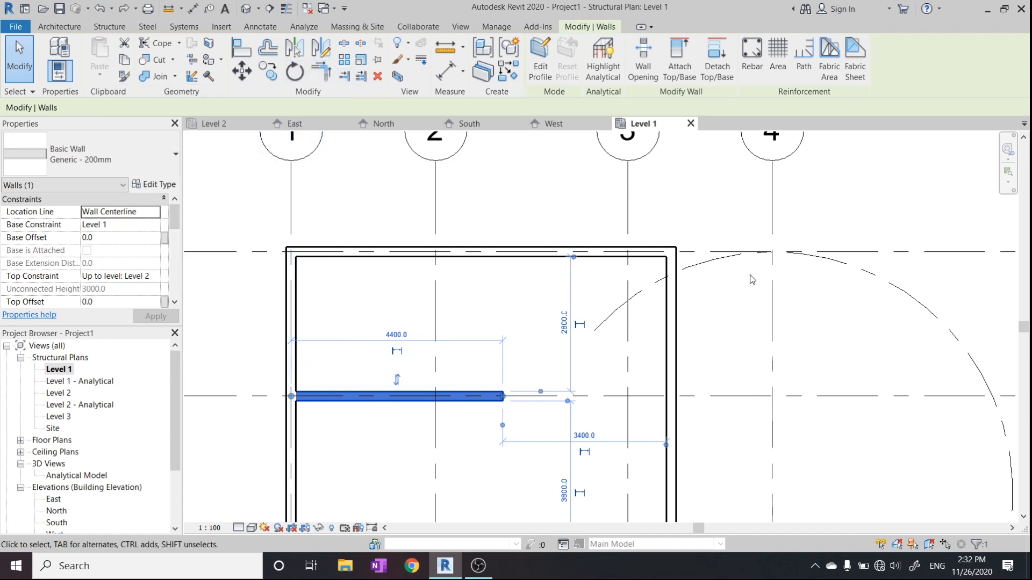
click(345, 76)
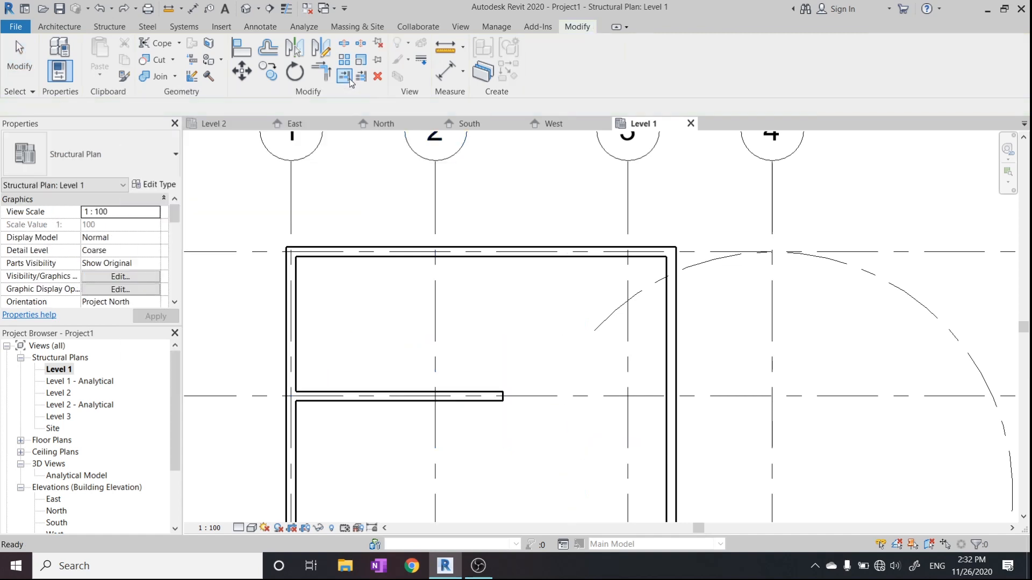
click(673, 372)
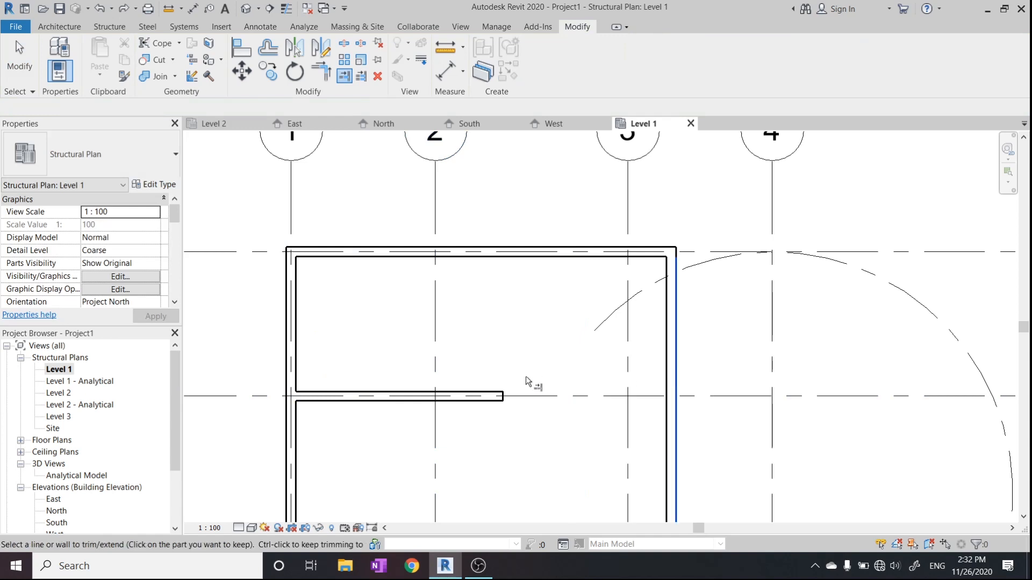
click(495, 395)
scroll(519, 374, down, 2)
middle_drag(528, 380, 506, 271)
scroll(505, 311, up, 1)
scroll(517, 309, up, 1)
scroll(519, 307, down, 2)
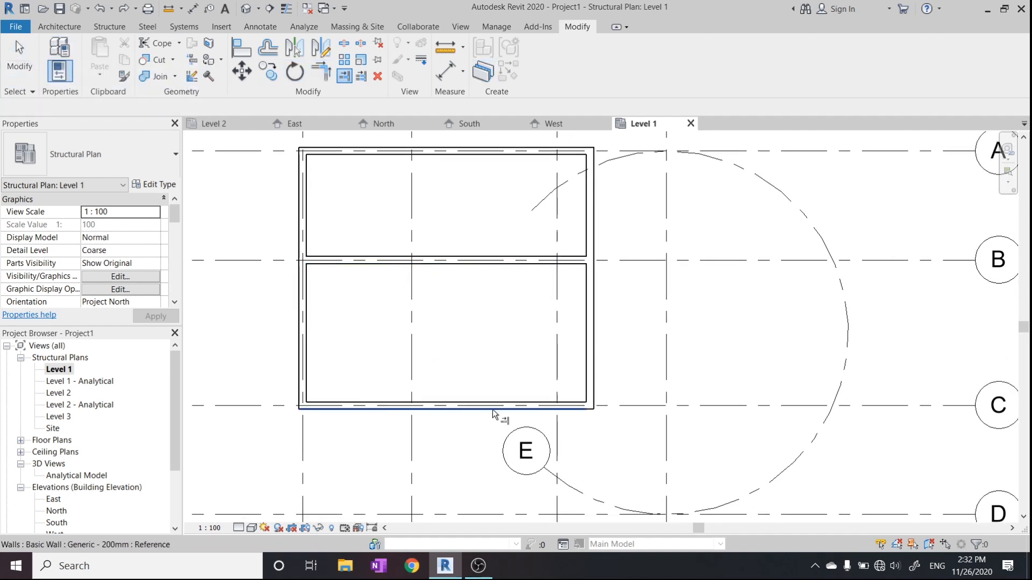
Split the wall on grid C about 3700 mm from grid 1 and delete the segment running towards grid 3.
scroll(440, 399, up, 2)
scroll(449, 409, down, 1)
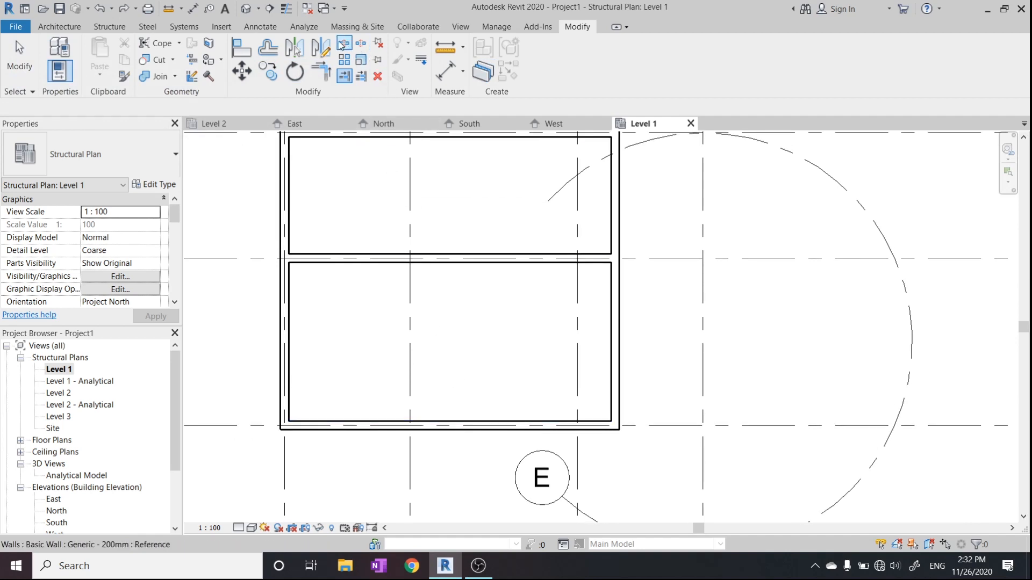
click(343, 44)
click(445, 425)
scroll(454, 419, up, 5)
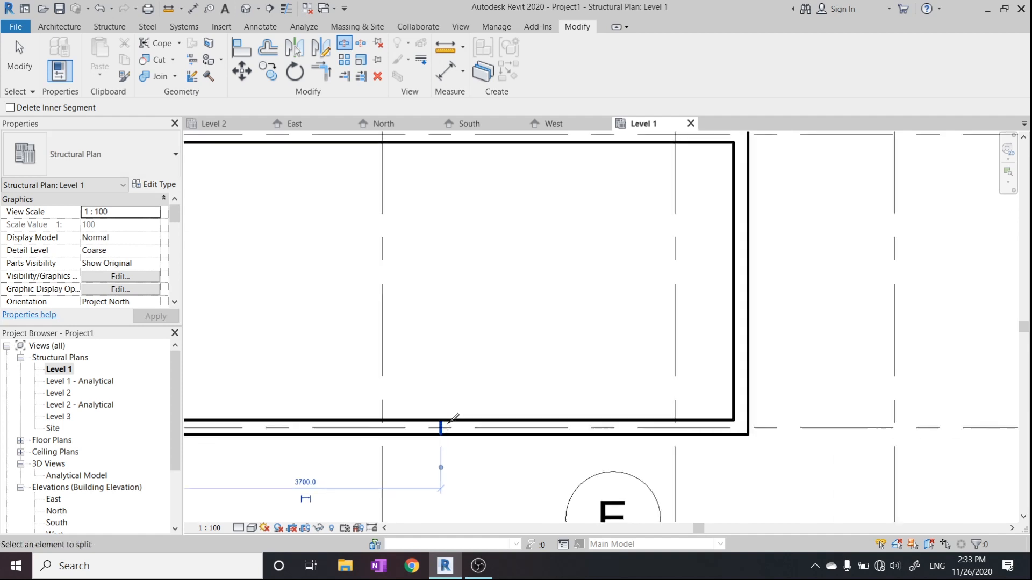
click(33, 48)
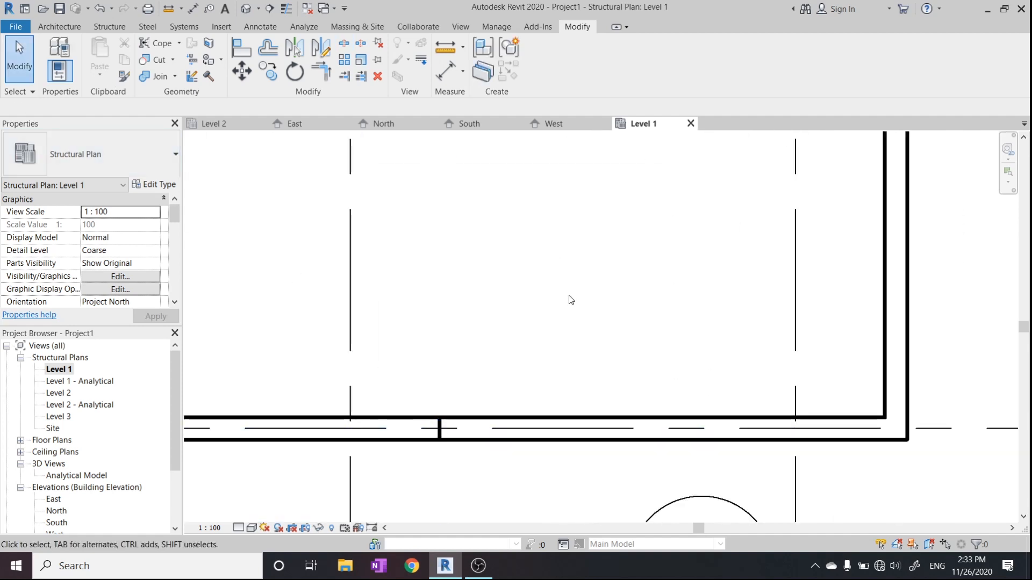
click(527, 420)
key(Delete)
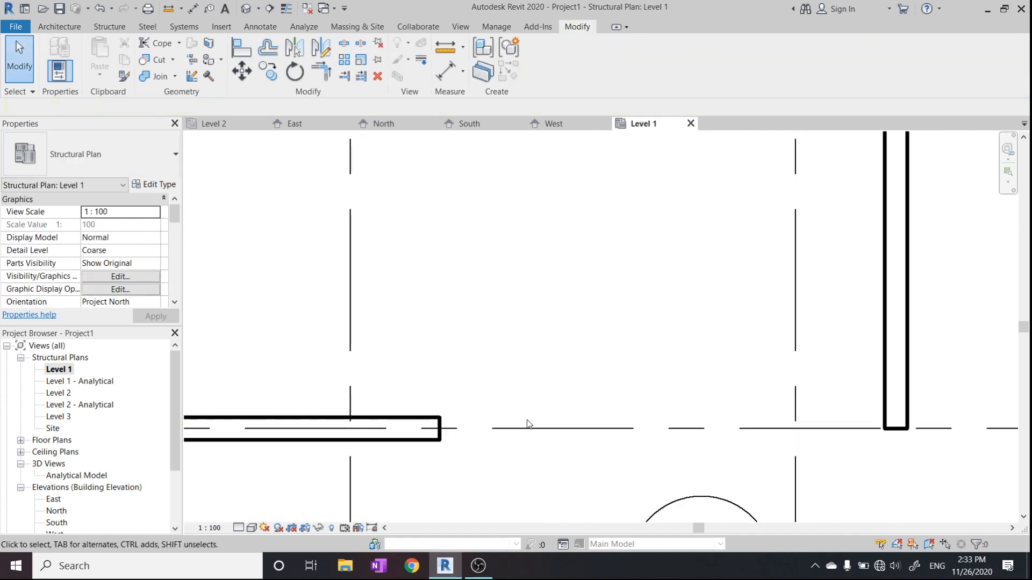
scroll(592, 411, down, 2)
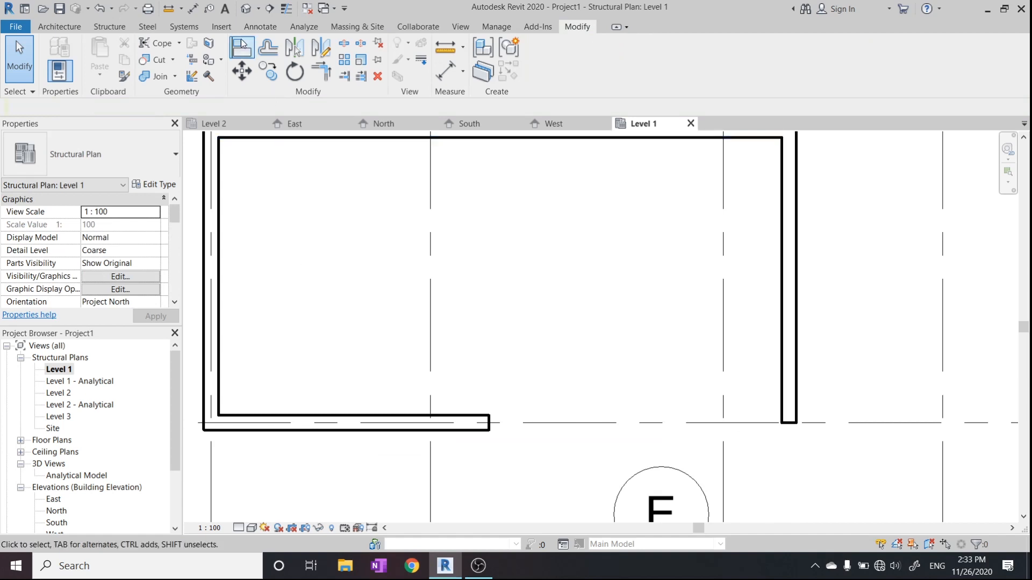
Close the corner between the wall beyond grid 3 and the shortened wall on grid C with Trim/Extend to Corner.
click(325, 79)
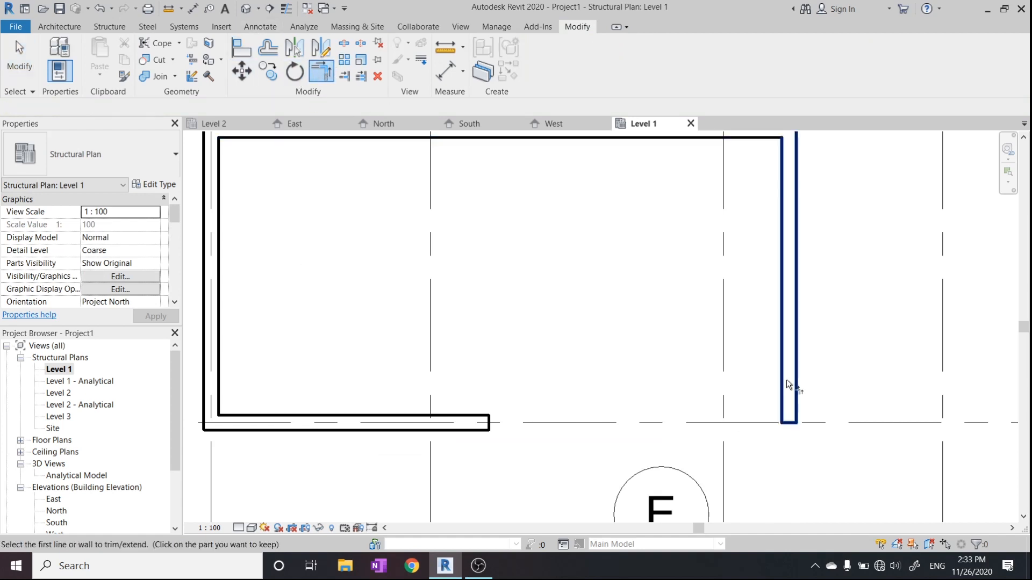
click(787, 362)
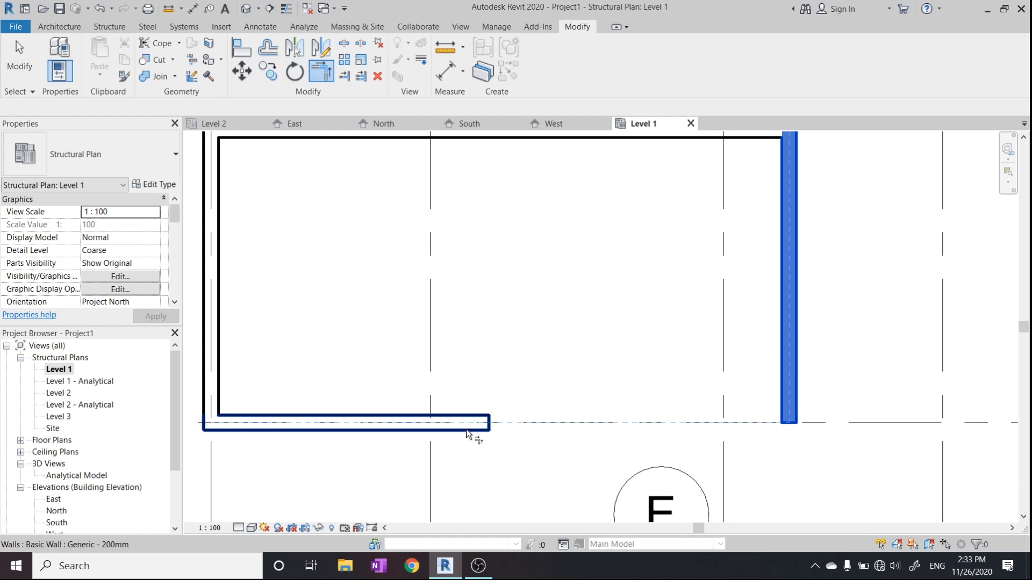
click(473, 428)
scroll(843, 441, down, 1)
middle_drag(716, 369, 683, 447)
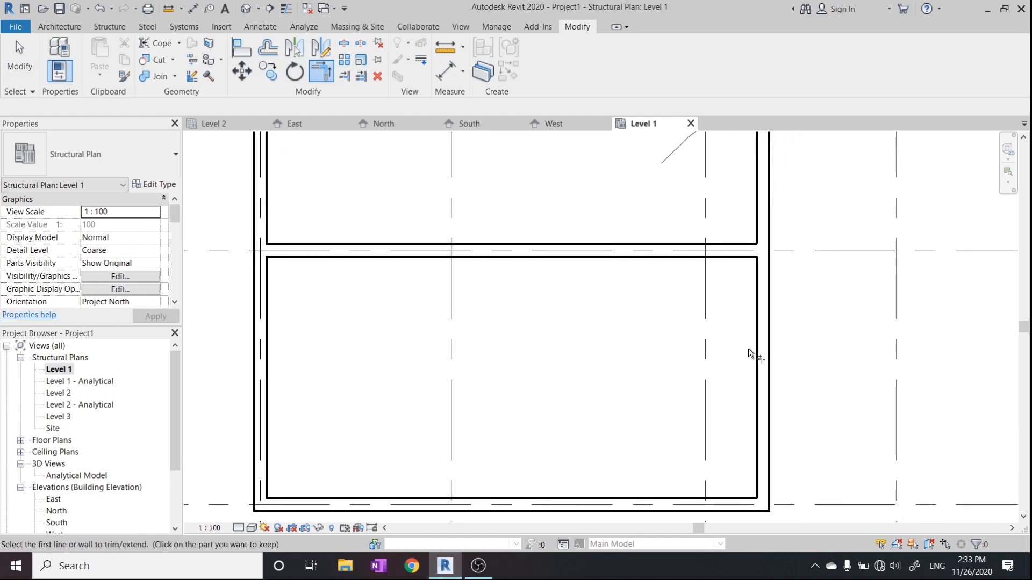
scroll(749, 352, down, 2)
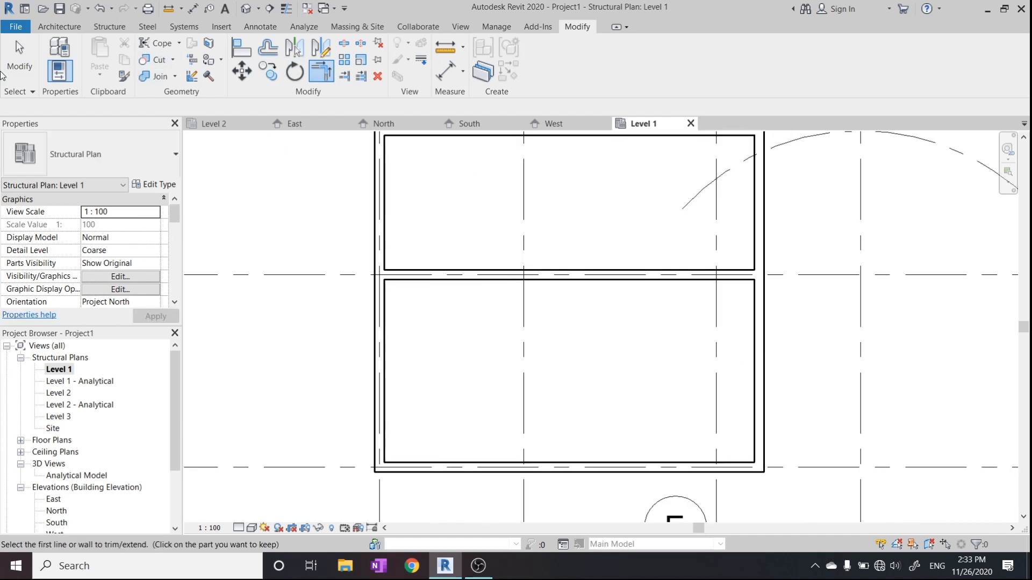
click(19, 58)
Draw a horizontal structural wall between grids B and C, from the wall on grid 1 to a point between grids 2 and 3.
click(109, 26)
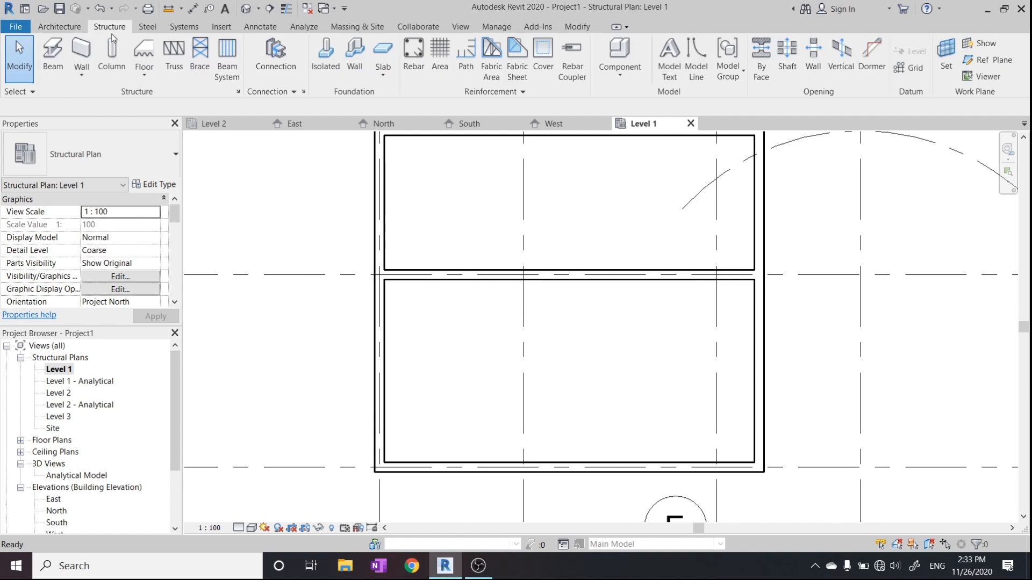
click(87, 57)
click(379, 381)
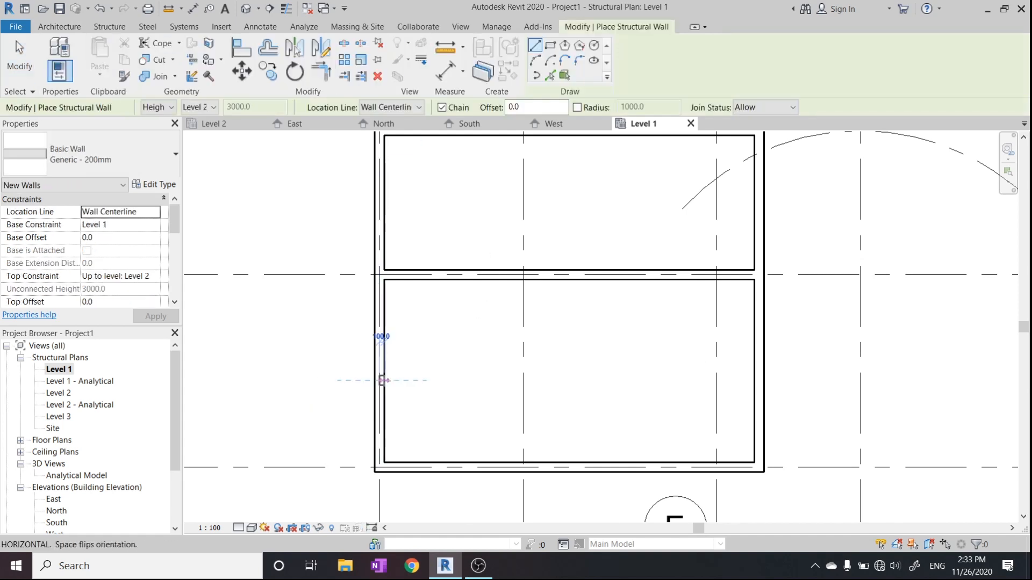
click(582, 381)
key(Escape)
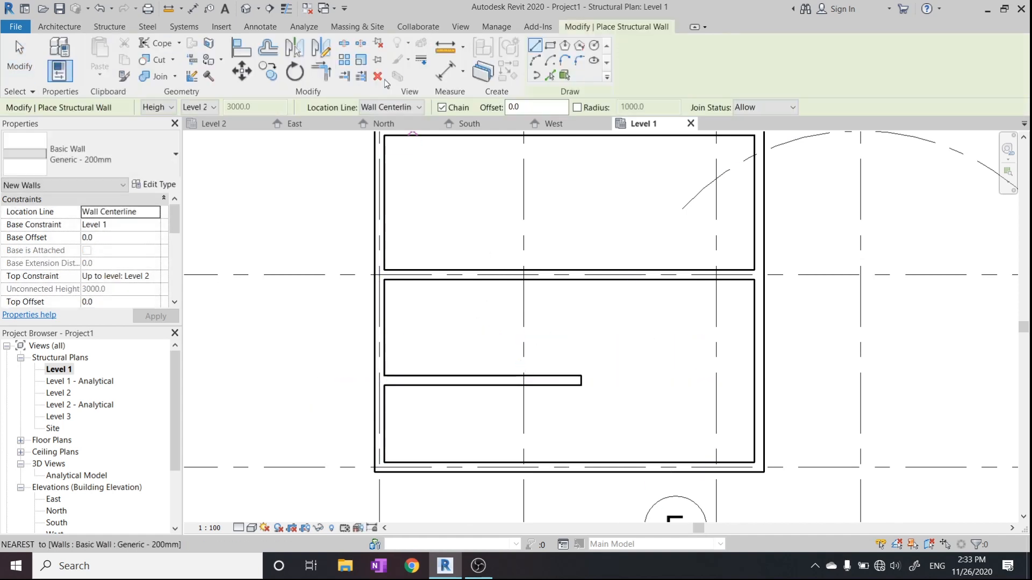
Trim the wall beyond grid 3 and the new wall between grids B and C into a corner, keeping the part towards grid A.
click(321, 71)
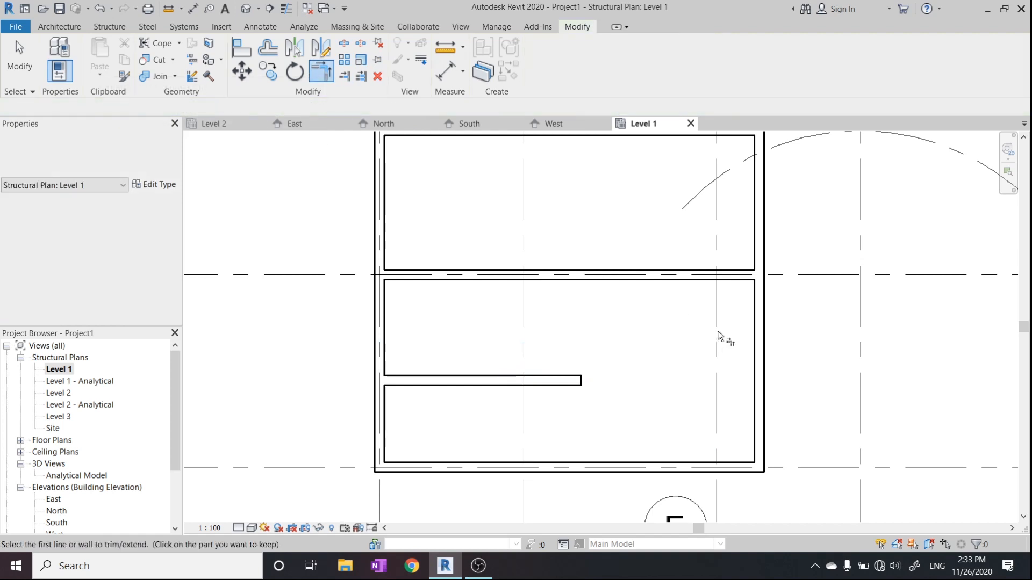
click(763, 357)
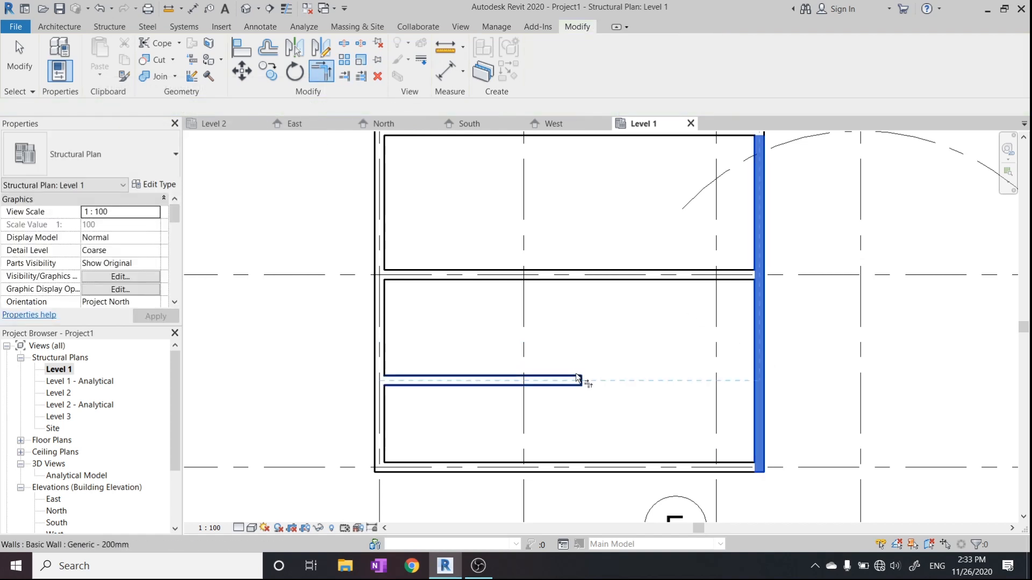
click(583, 382)
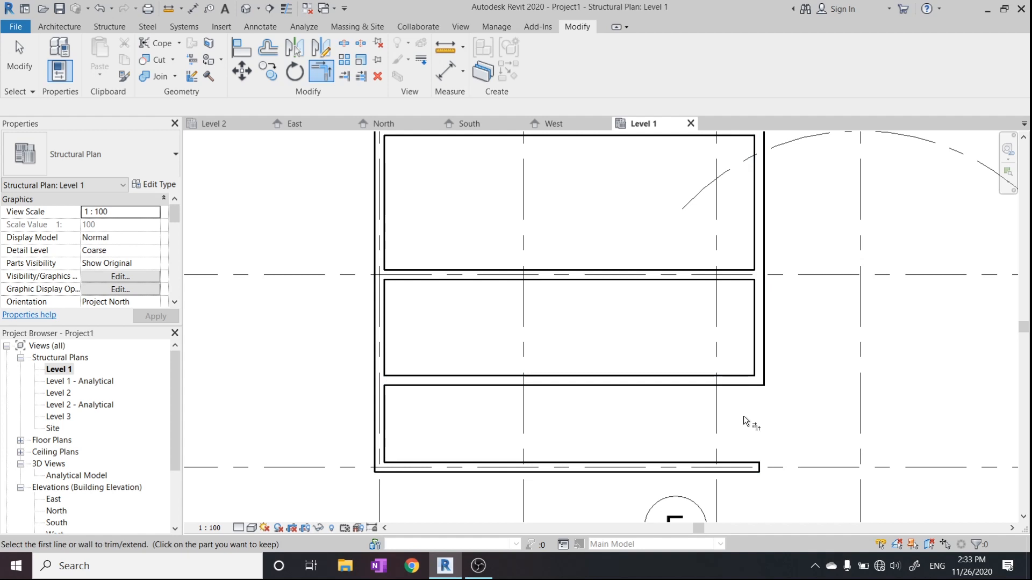
middle_drag(749, 431, 545, 415)
key(Escape)
middle_drag(532, 331, 501, 337)
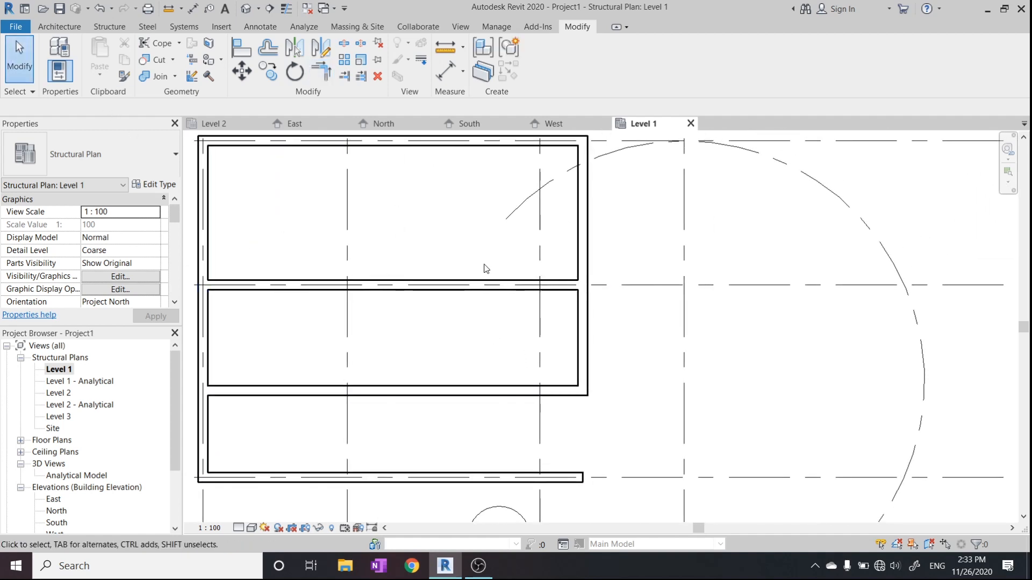
Stretch the end of the wall on grid B through the wall beyond grid 3 to a point past grid 4.
click(495, 284)
drag(580, 284, 798, 286)
key(Escape)
middle_drag(714, 322, 627, 336)
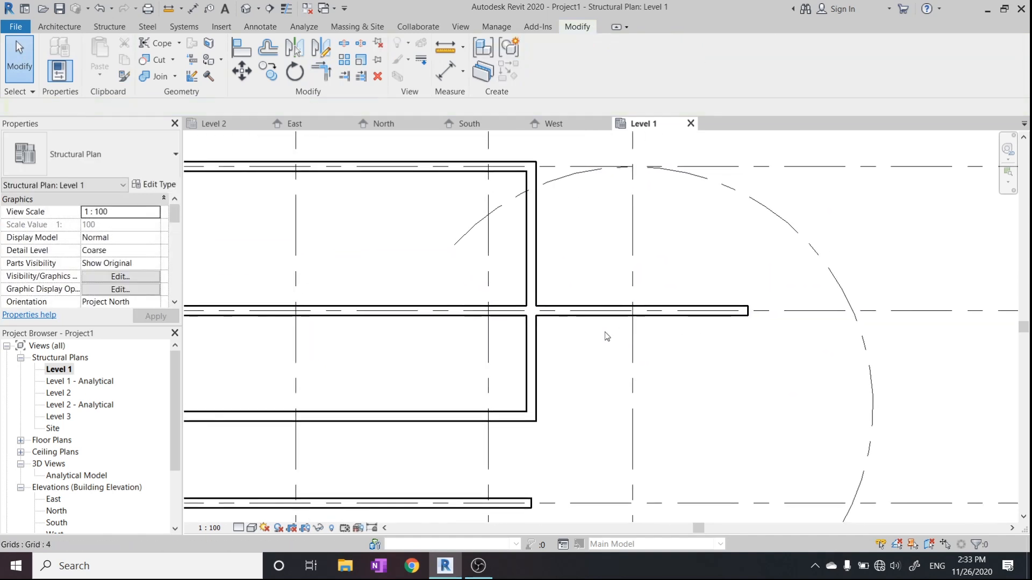
scroll(593, 330, down, 2)
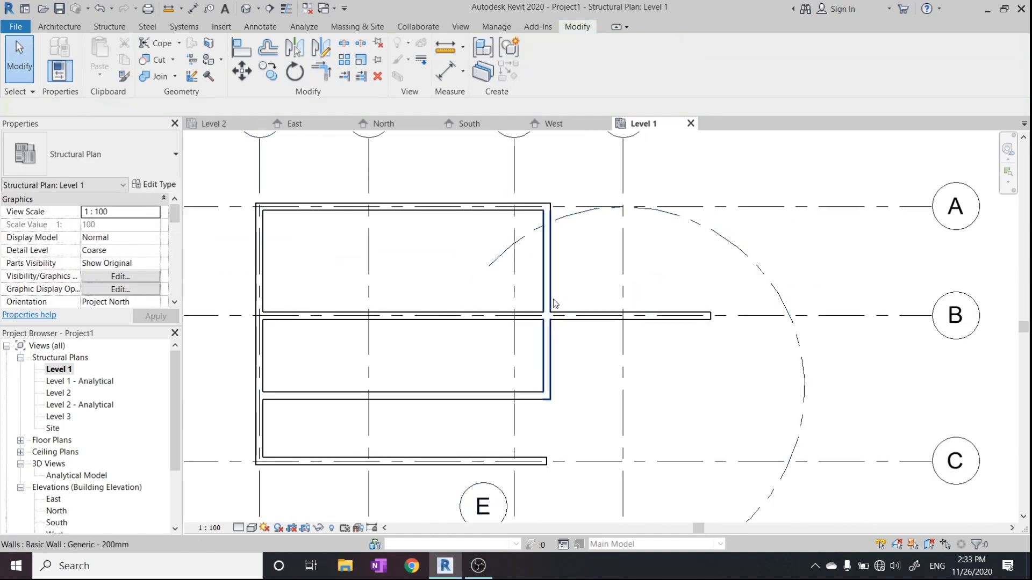
scroll(553, 299, up, 4)
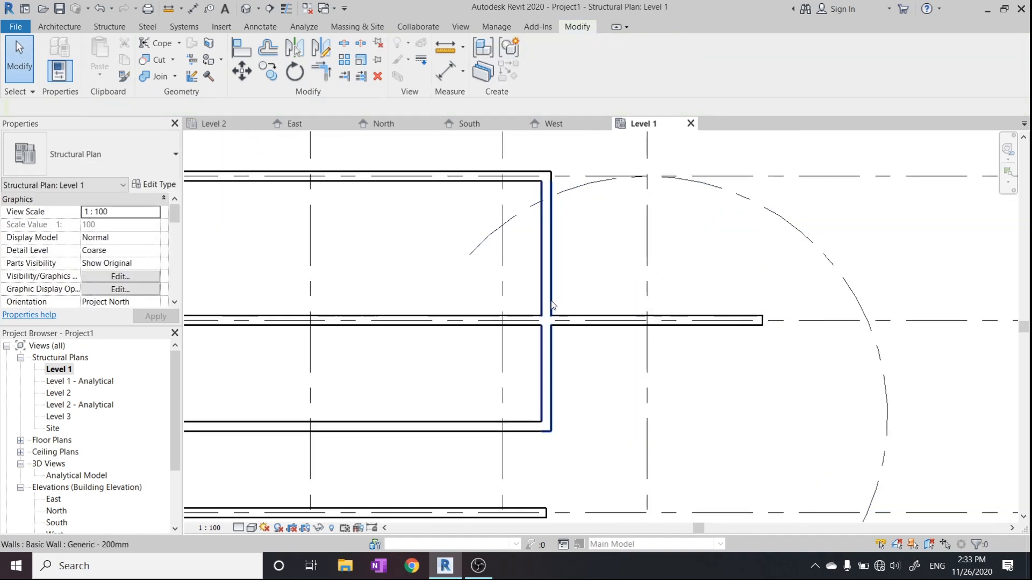
Trim the vertical wall beyond grid 3 at the wall on grid B, keeping the part towards grid A, and undo the trim.
click(344, 76)
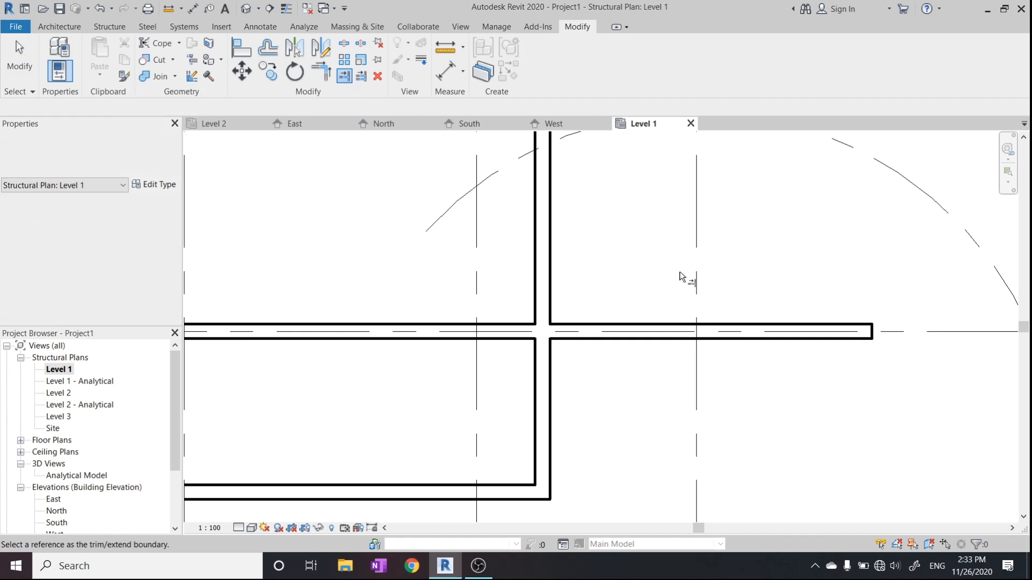
click(552, 246)
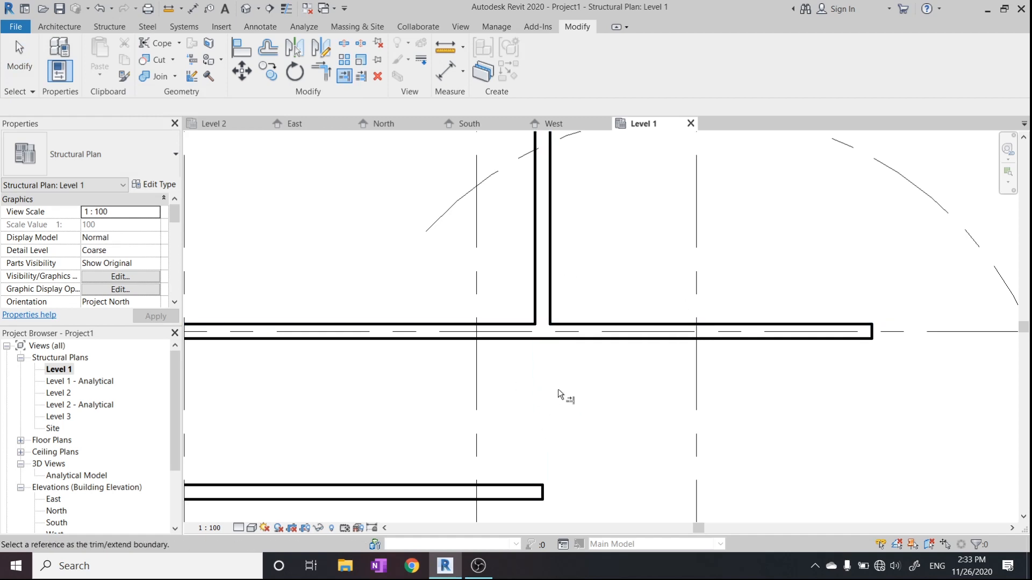
scroll(556, 394, down, 3)
scroll(551, 370, up, 2)
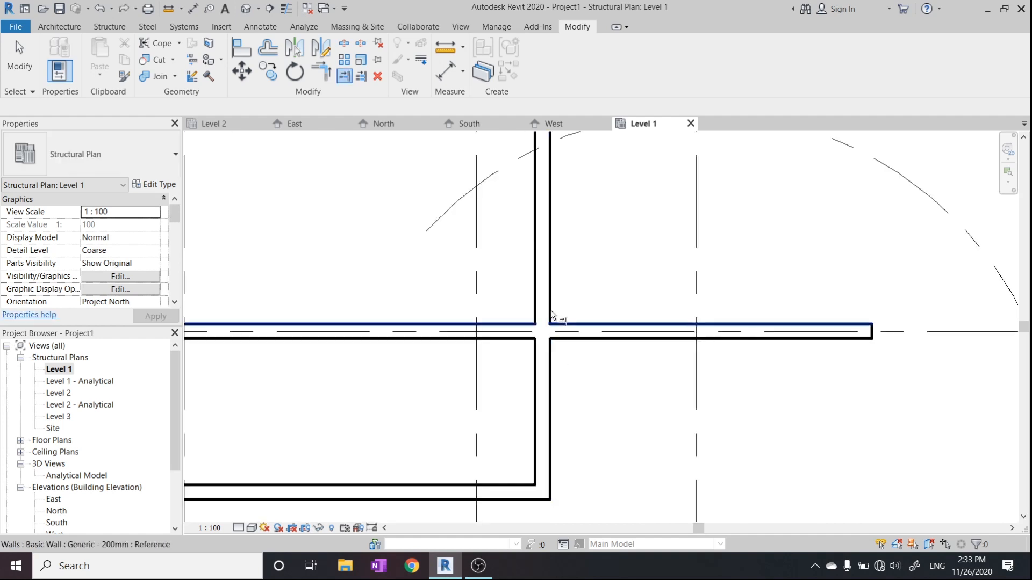
Trim the wall on grid B at the vertical wall beyond grid 3, keeping the part towards grid 4, and undo the trim.
click(549, 261)
click(640, 329)
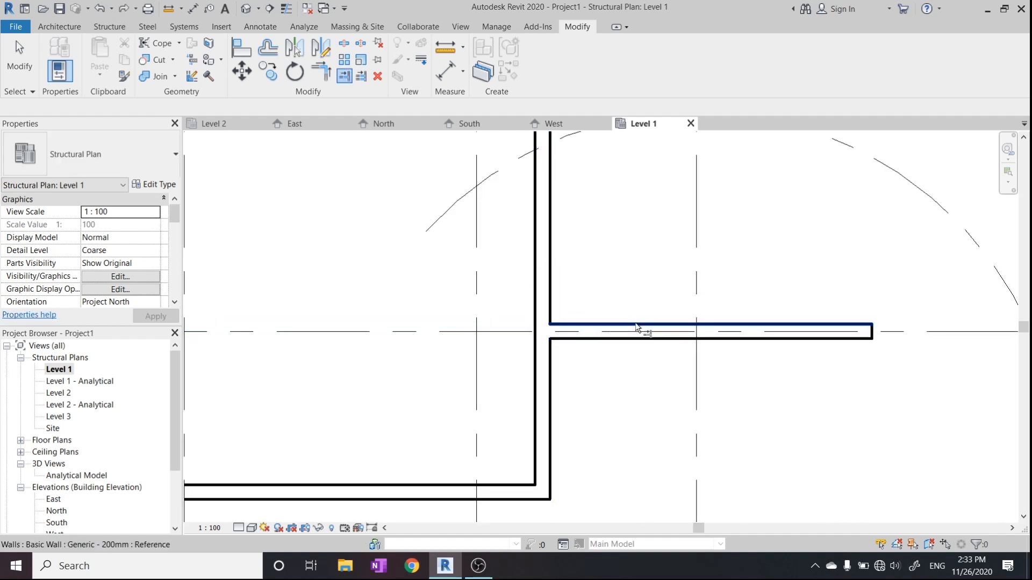
key(ctrl+z)
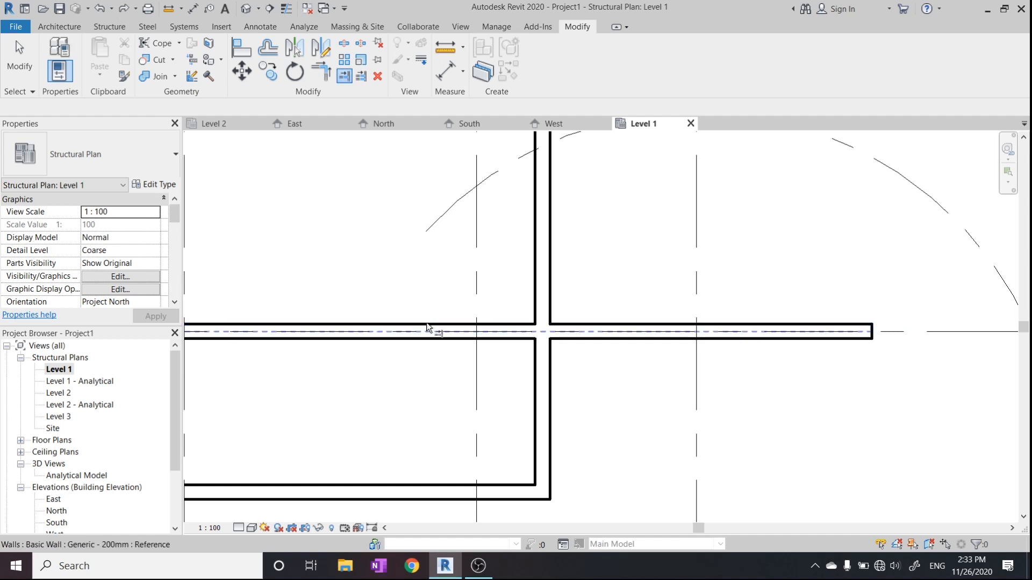
Trim the wall on grid B at the vertical wall beyond grid 3, keeping the part towards grid 1.
click(542, 239)
click(437, 330)
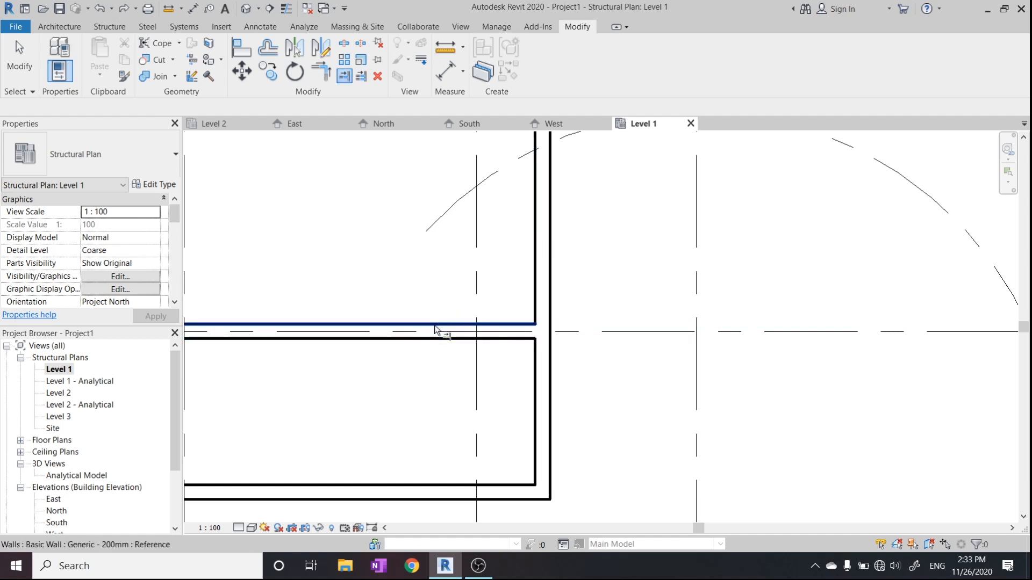
scroll(435, 328, down, 2)
scroll(434, 326, down, 1)
middle_drag(435, 326, 466, 341)
scroll(429, 279, up, 1)
scroll(458, 304, down, 1)
key(Escape)
middle_drag(584, 329, 581, 290)
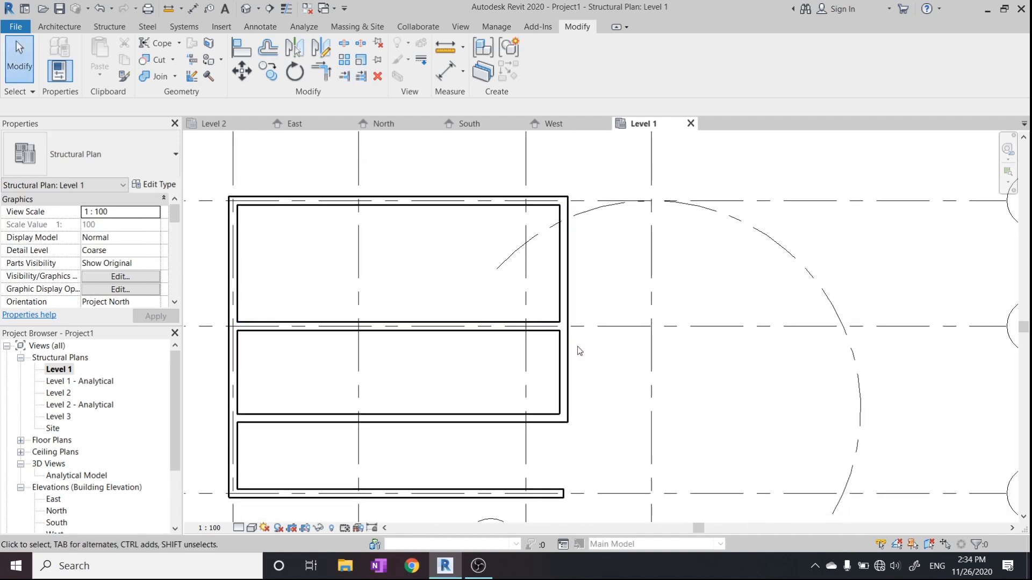
Examine the wall layout and the corner where the walls on grids 1 and A meet.
middle_drag(486, 383, 505, 386)
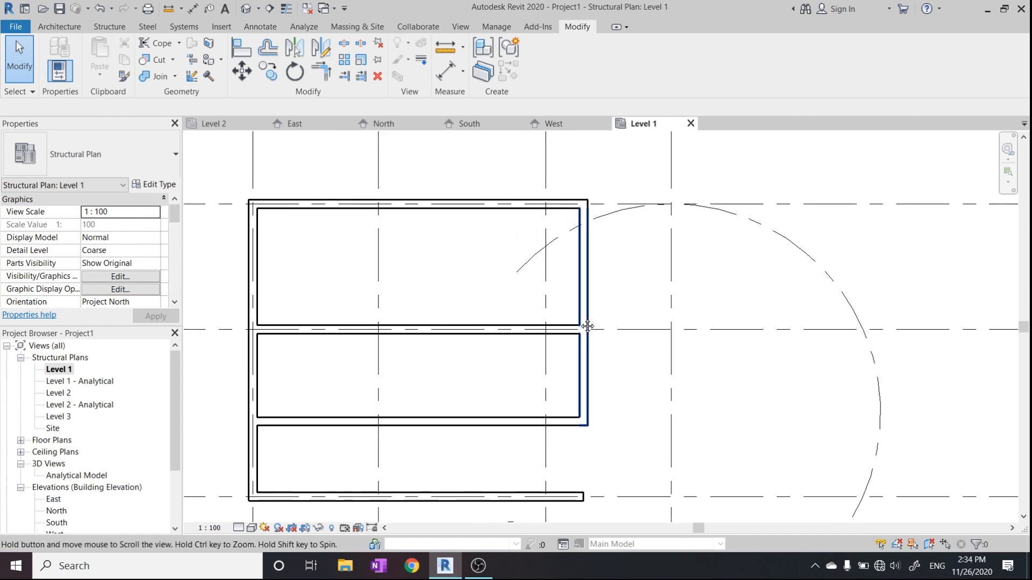
scroll(499, 332, up, 3)
scroll(495, 333, down, 2)
middle_drag(498, 338, 543, 340)
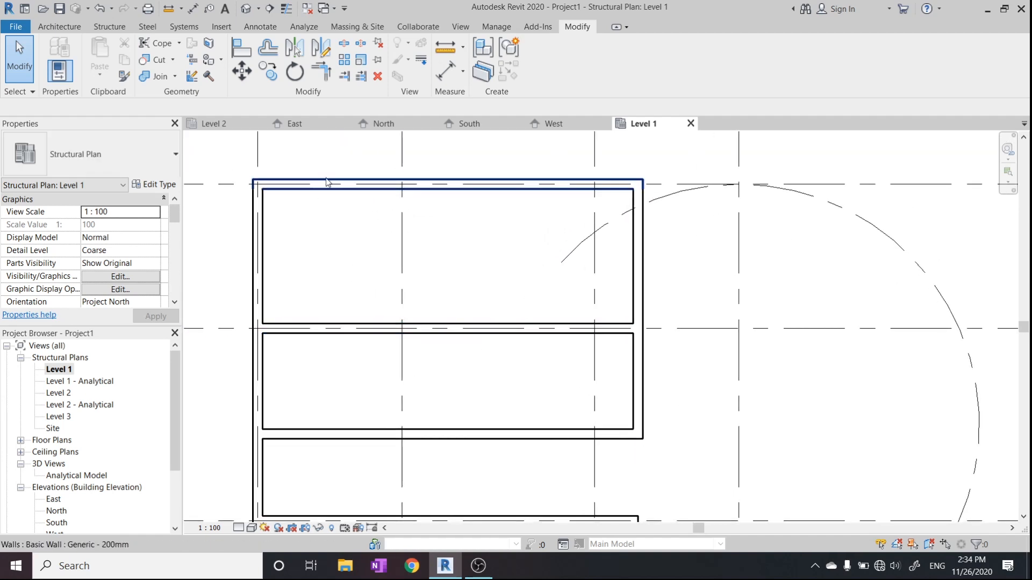
middle_drag(336, 301, 380, 379)
scroll(290, 277, up, 2)
scroll(270, 242, up, 2)
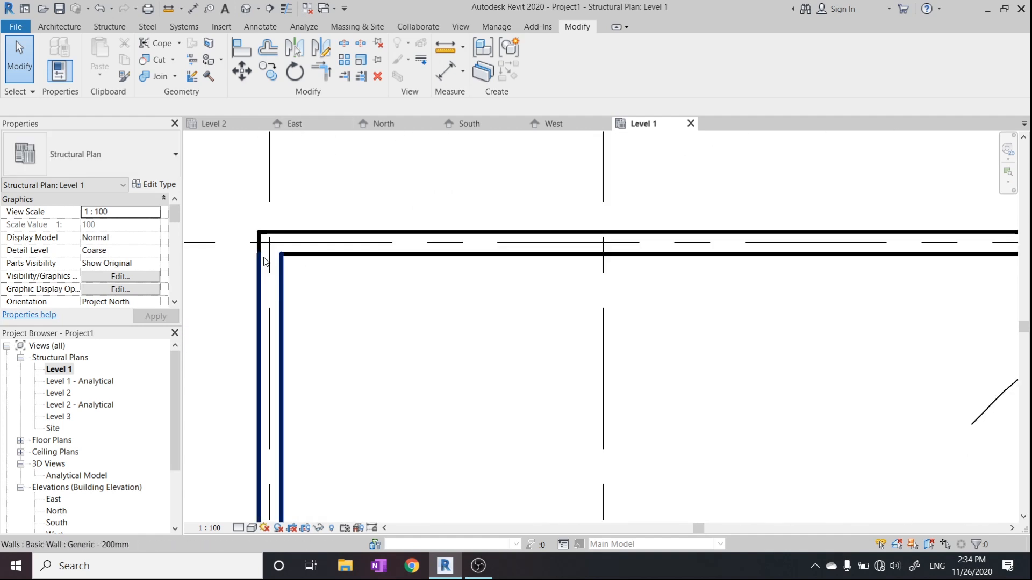
scroll(271, 242, down, 2)
scroll(271, 243, up, 2)
scroll(271, 242, up, 2)
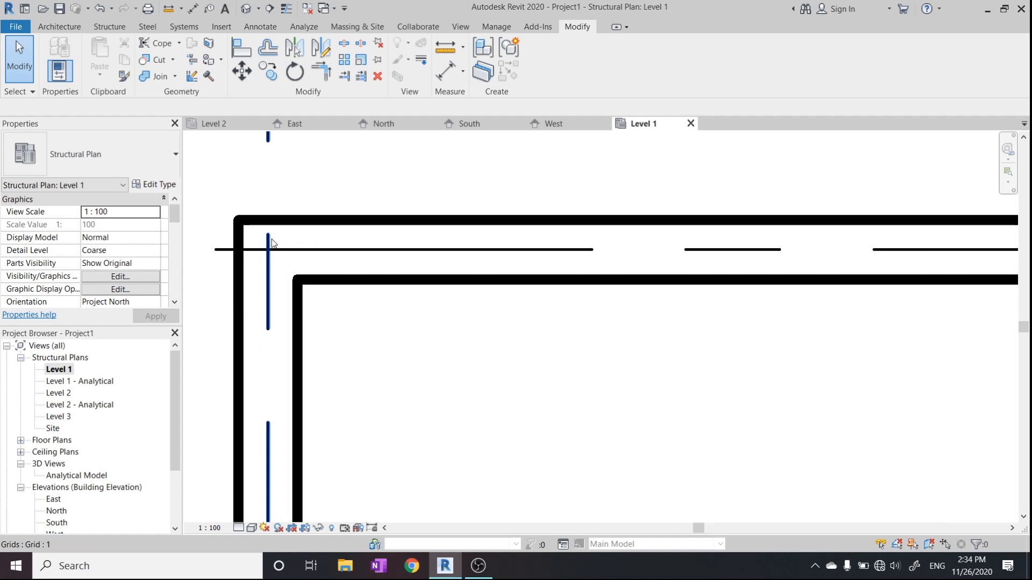
Align the outer face of the vertical wall at grid 1 with grid line 1.
scroll(285, 253, down, 5)
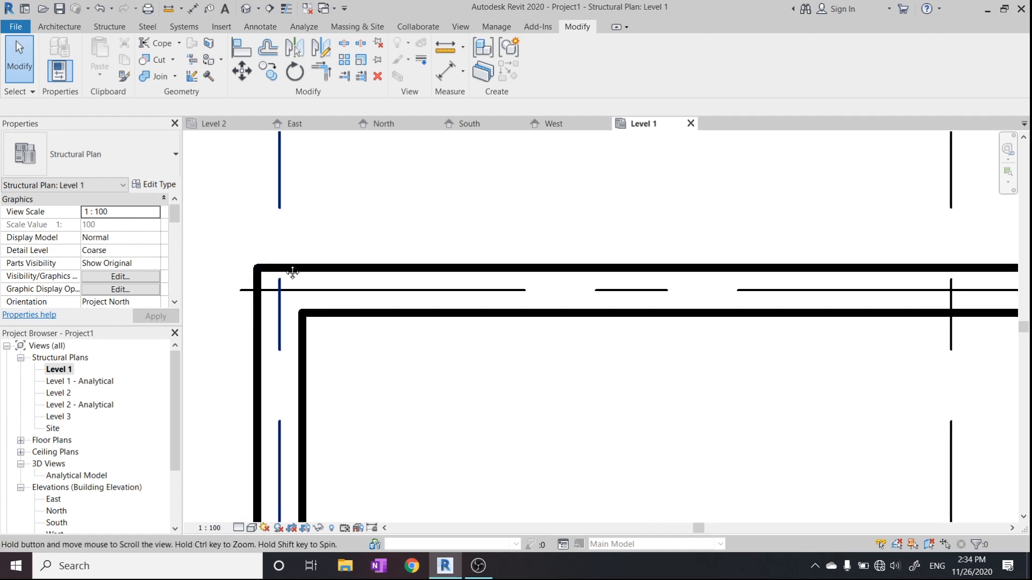
scroll(328, 317, down, 2)
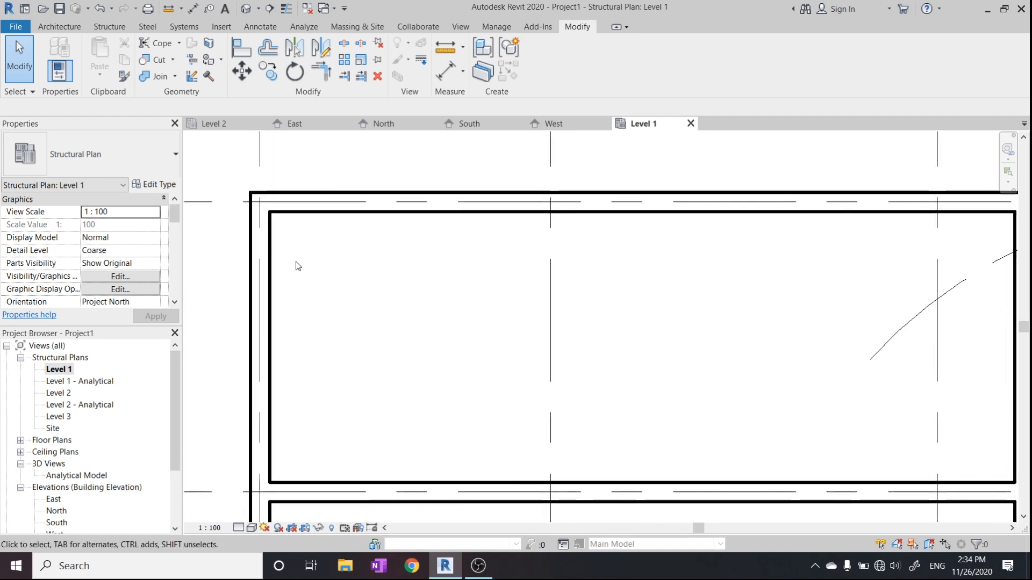
scroll(363, 414, down, 2)
middle_drag(362, 414, 410, 362)
scroll(313, 236, up, 2)
middle_drag(323, 227, 322, 341)
scroll(310, 272, down, 1)
middle_drag(312, 276, 366, 283)
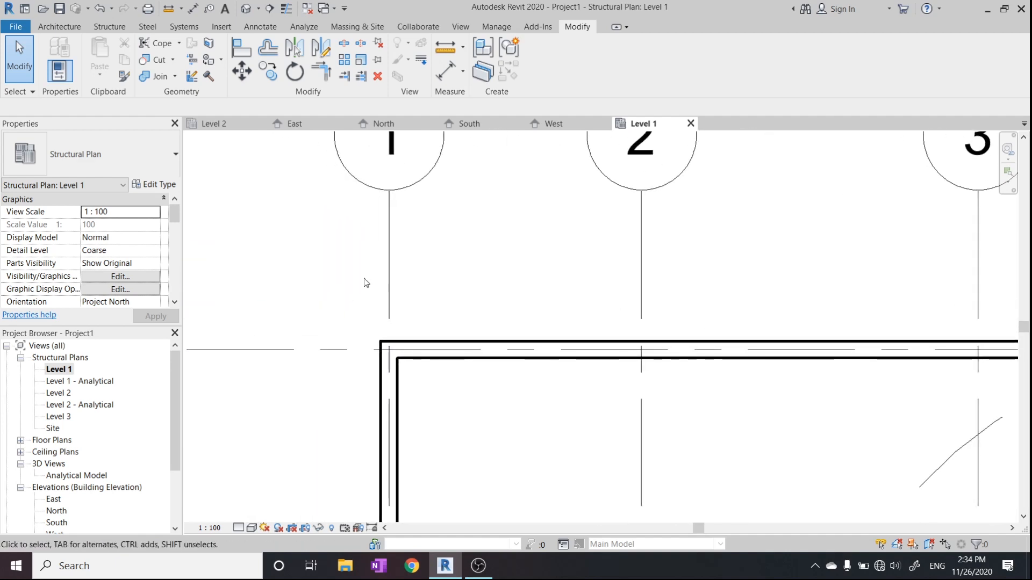
click(237, 46)
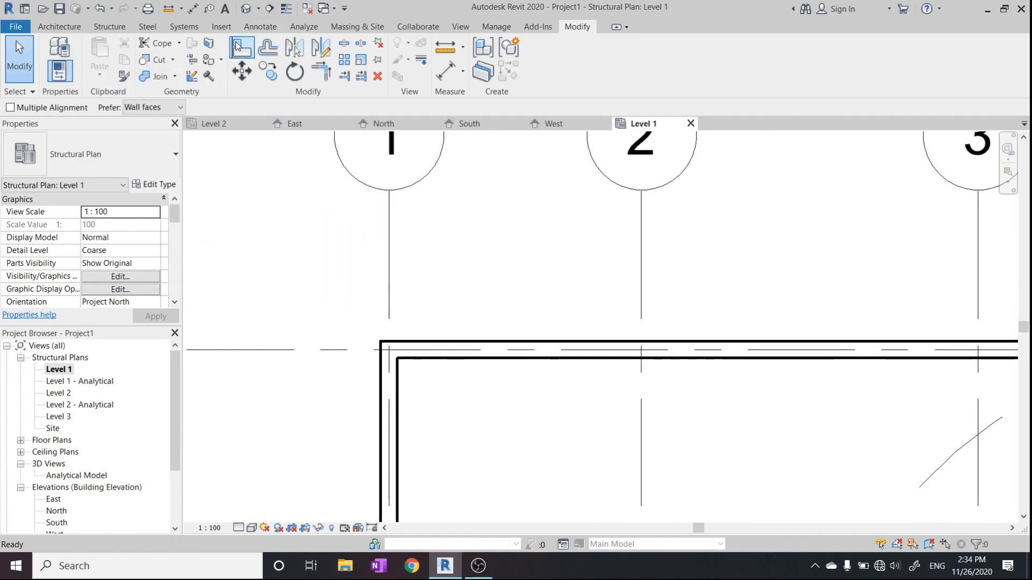
click(391, 301)
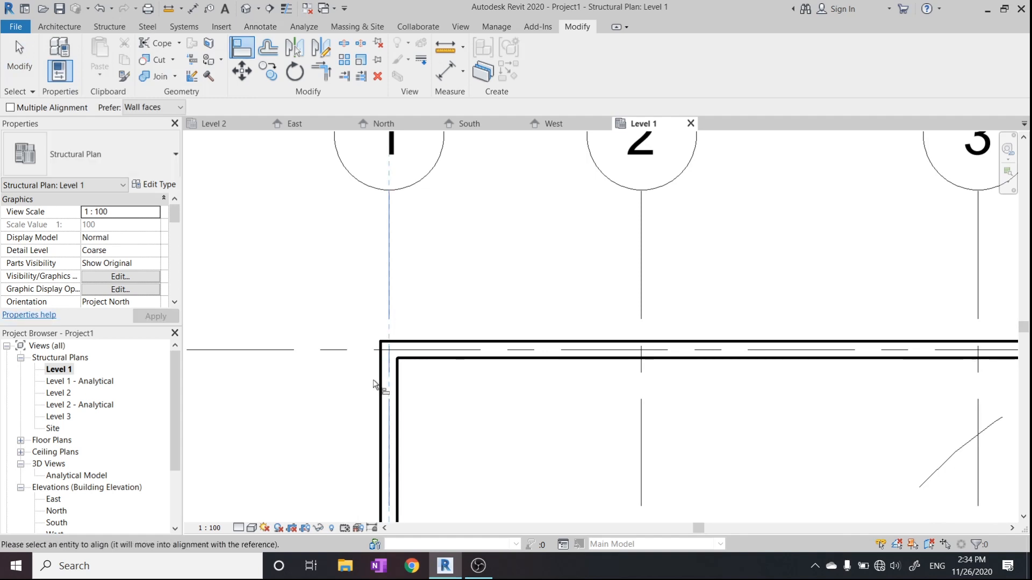
scroll(375, 385, up, 3)
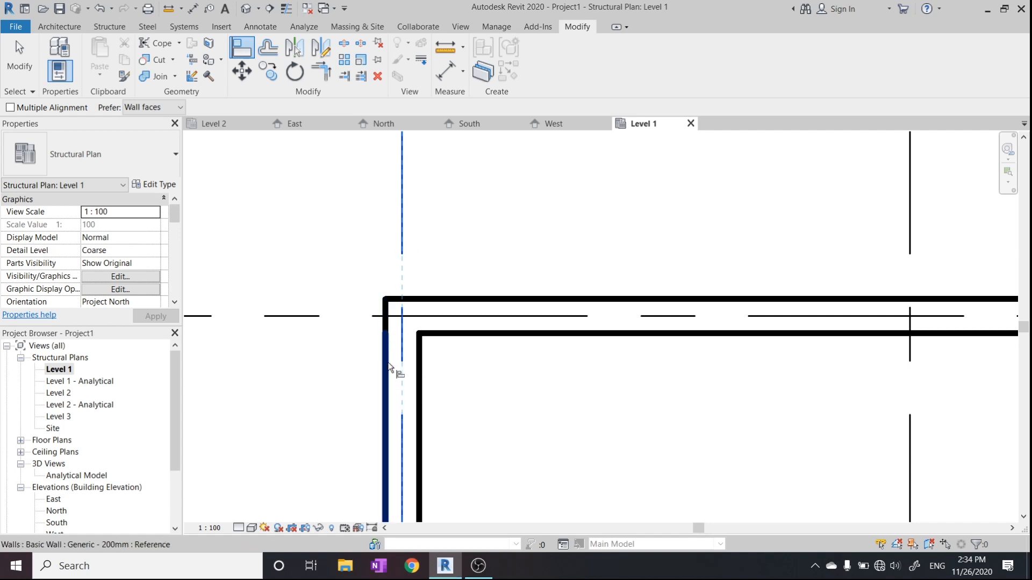
click(386, 369)
scroll(386, 369, down, 3)
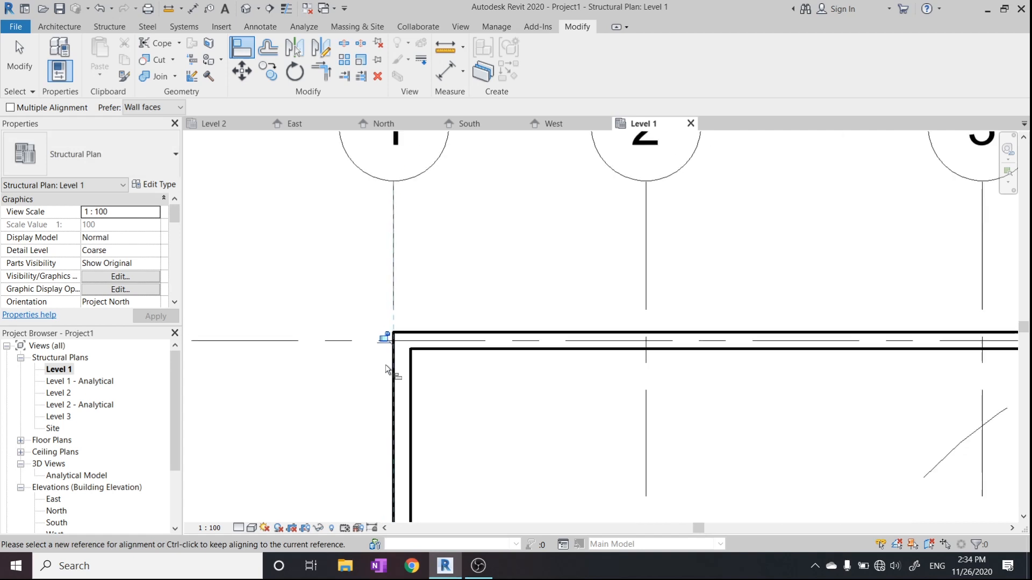
Align the outer face of the vertical wall beyond grid 3 with grid line 3.
scroll(385, 369, up, 3)
scroll(385, 369, down, 2)
scroll(385, 369, down, 2)
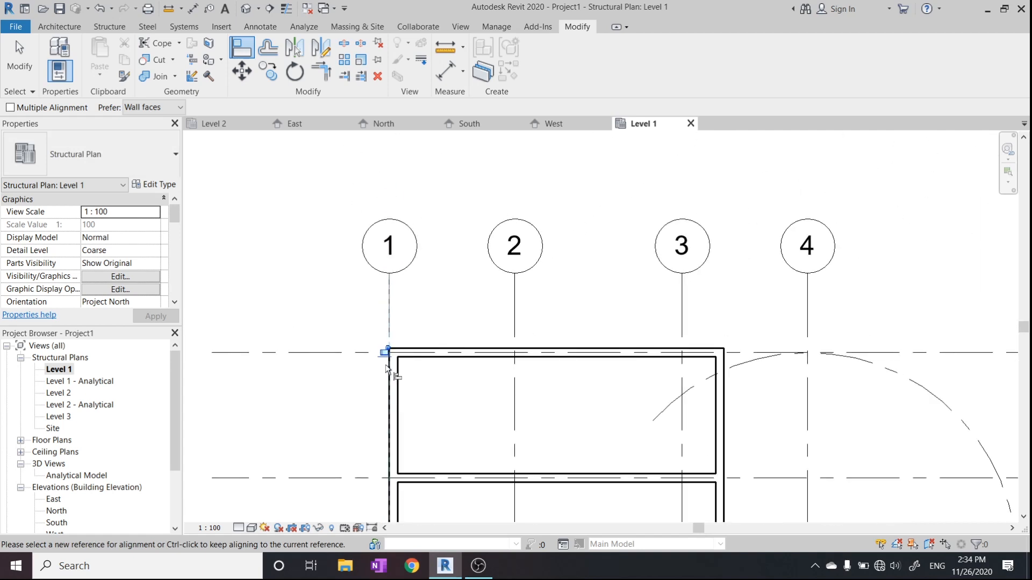
middle_drag(389, 369, 341, 331)
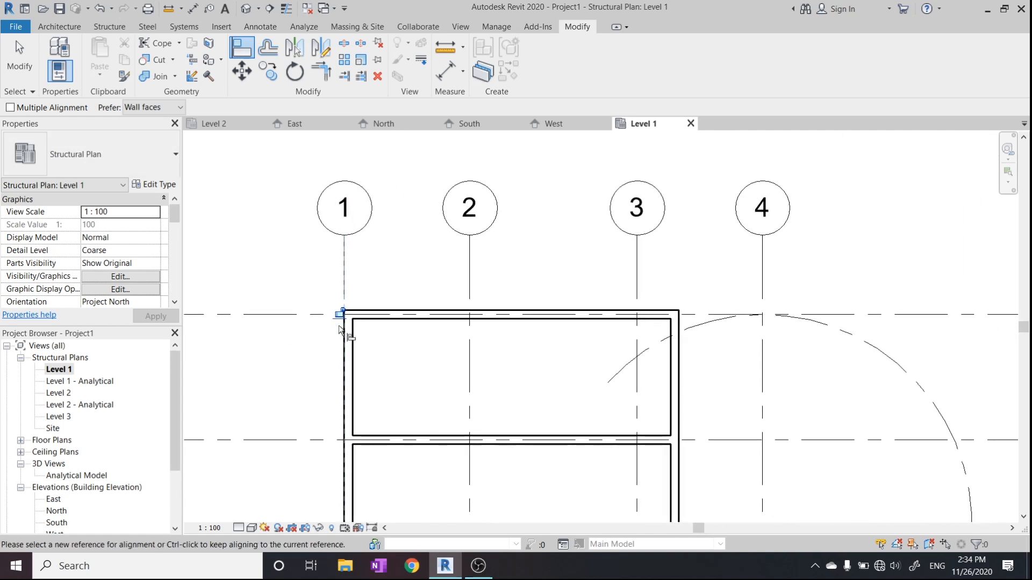
click(638, 275)
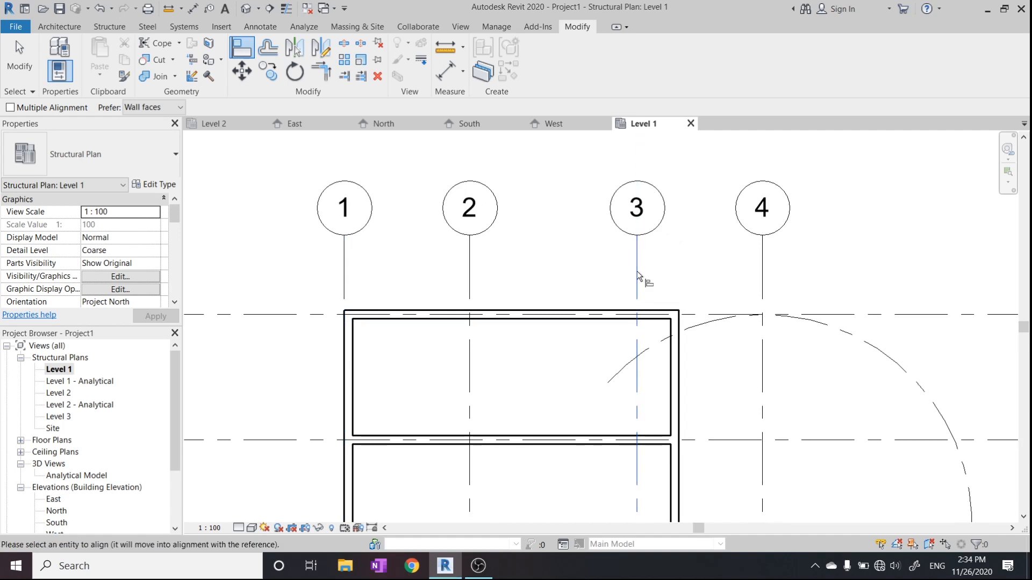
click(681, 356)
scroll(510, 297, down, 2)
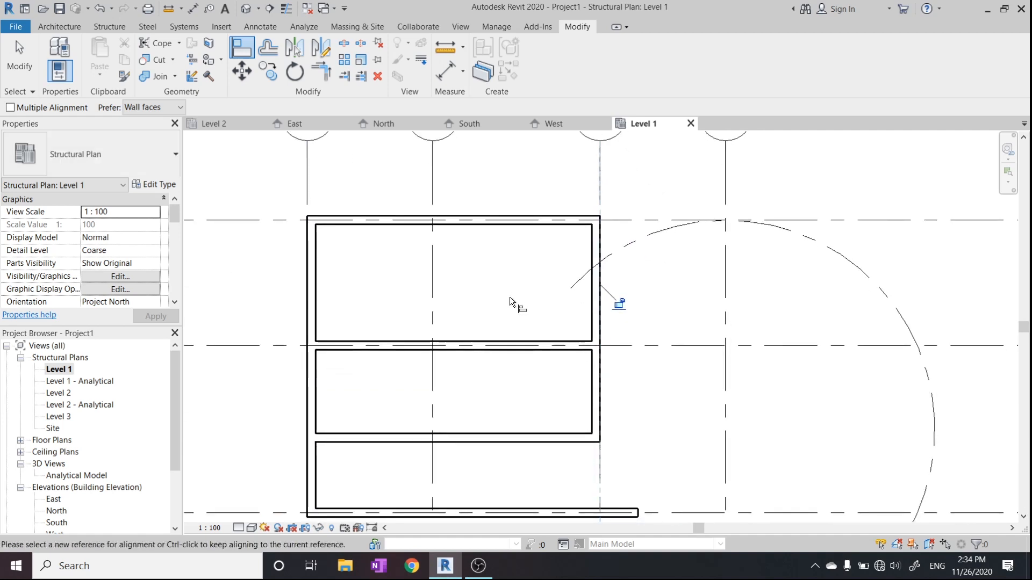
scroll(499, 266, up, 5)
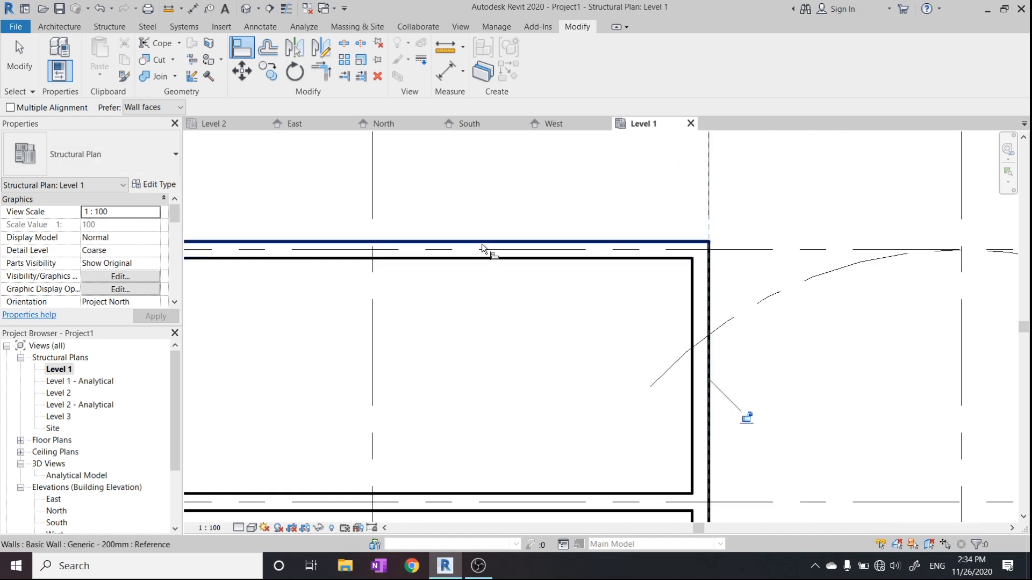
click(481, 249)
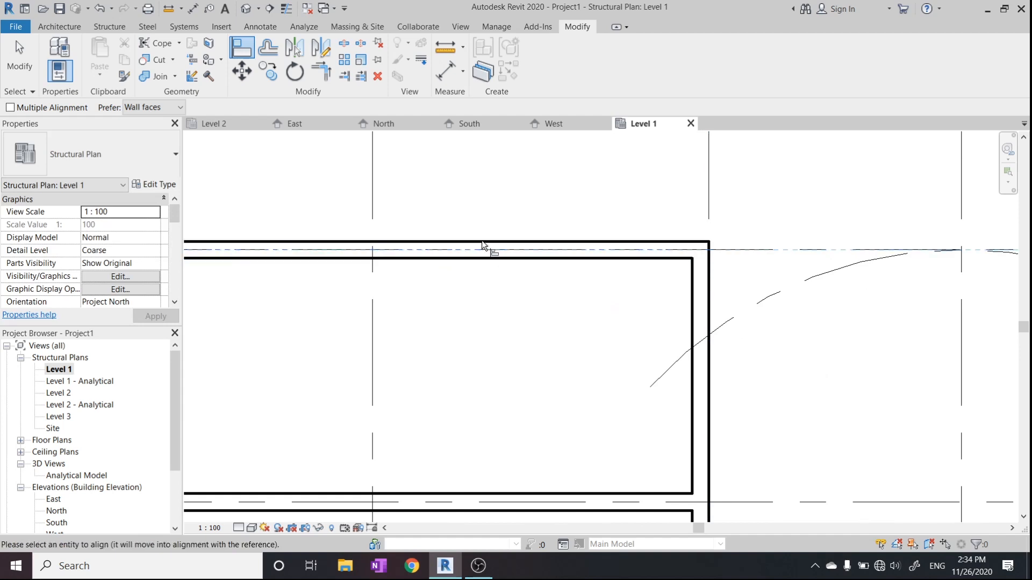
click(482, 243)
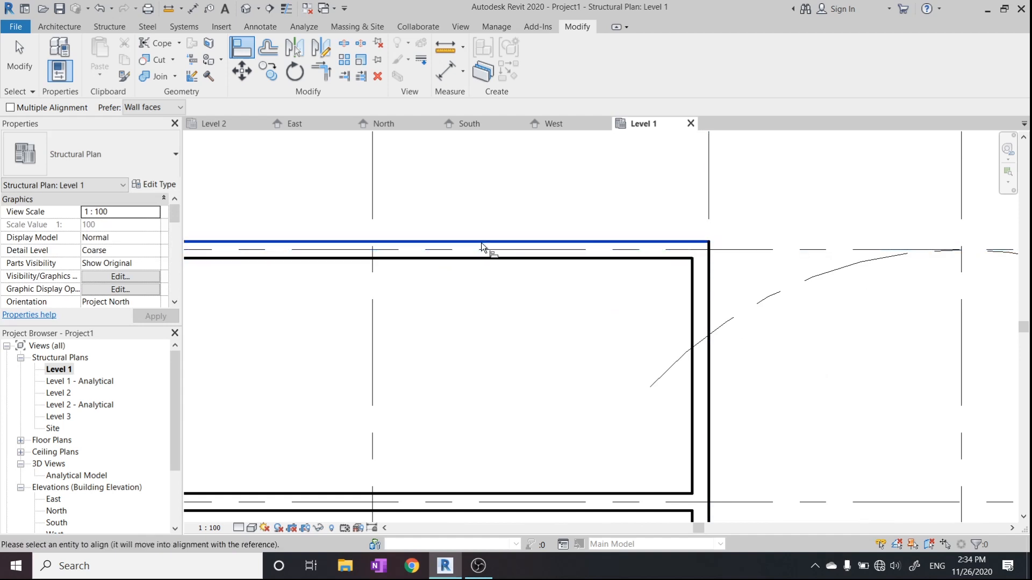
key(Escape)
key(Escape)
Align the outer face of the topmost horizontal wall with grid line A and lock the alignment.
click(767, 249)
click(242, 47)
click(746, 249)
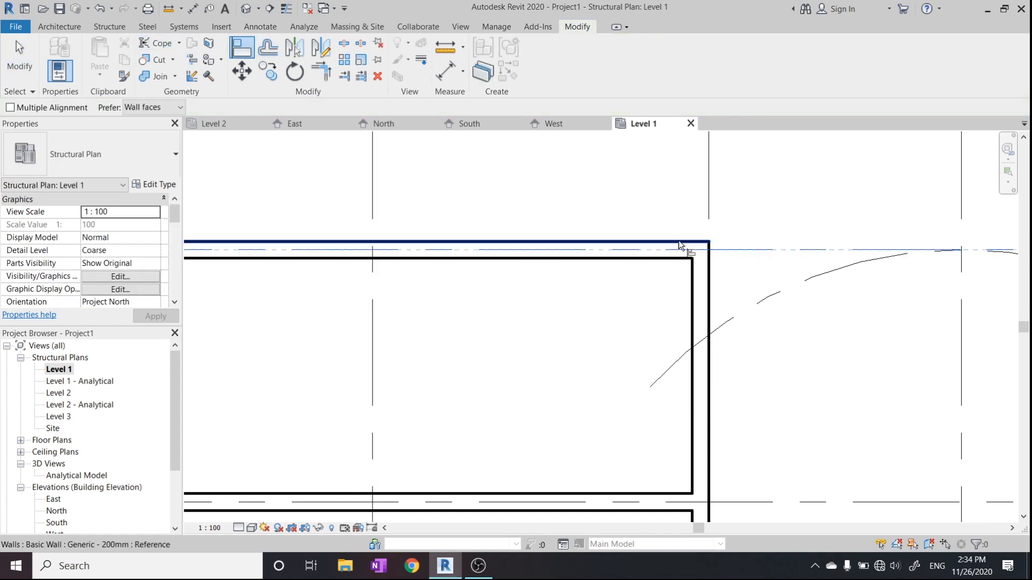
click(680, 241)
scroll(515, 284, down, 3)
scroll(610, 214, up, 4)
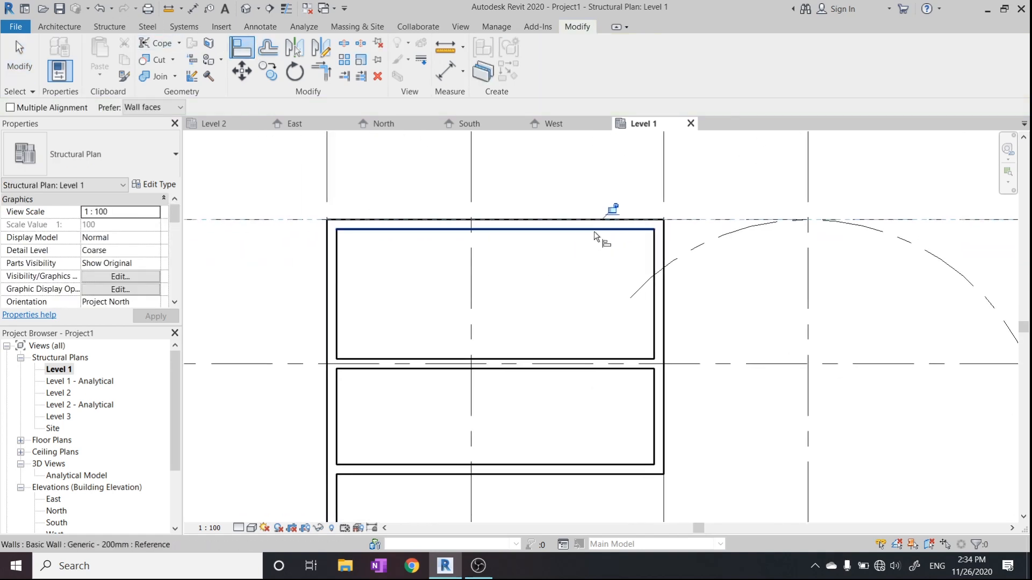
scroll(616, 200, up, 1)
click(597, 208)
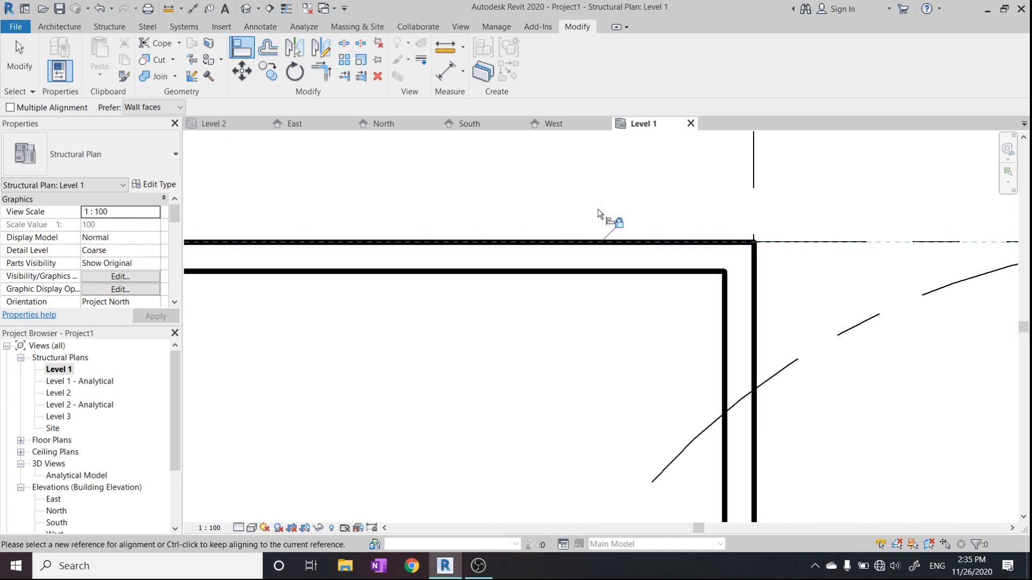
Try to align the centerline of the locked topmost wall with grid line A.
scroll(603, 241, down, 4)
middle_drag(606, 246, 587, 274)
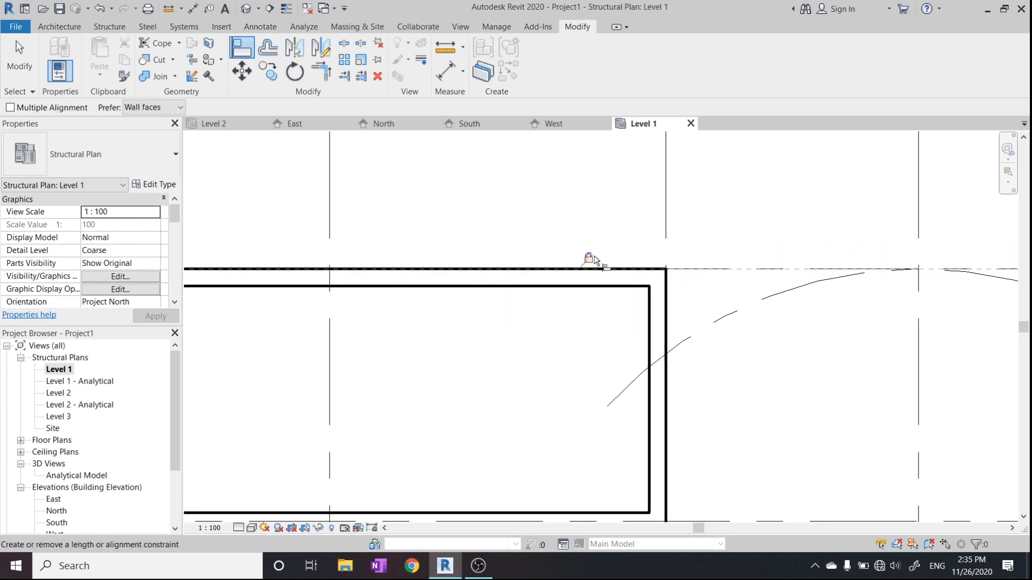
scroll(594, 253, up, 1)
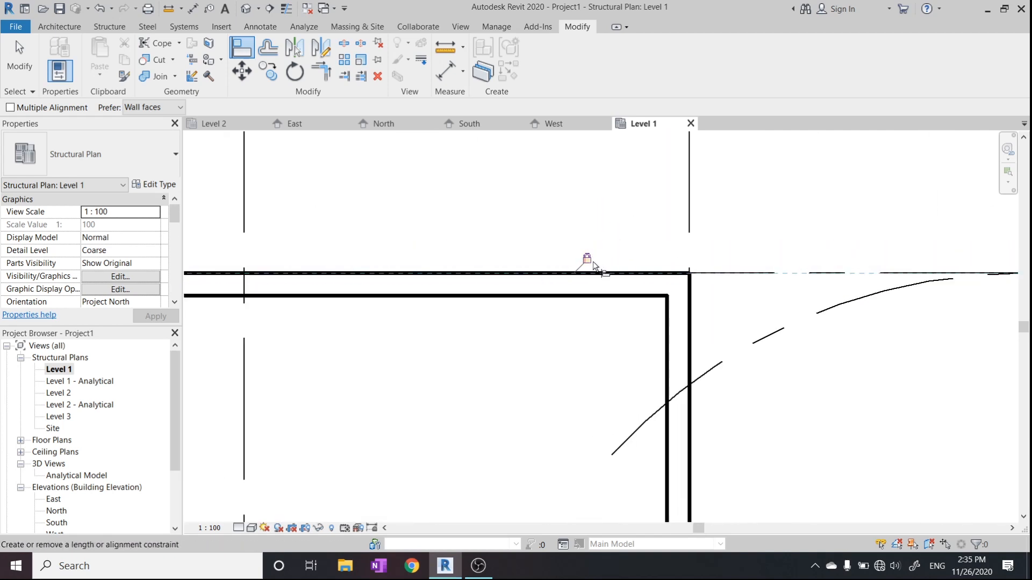
middle_drag(606, 266, 603, 269)
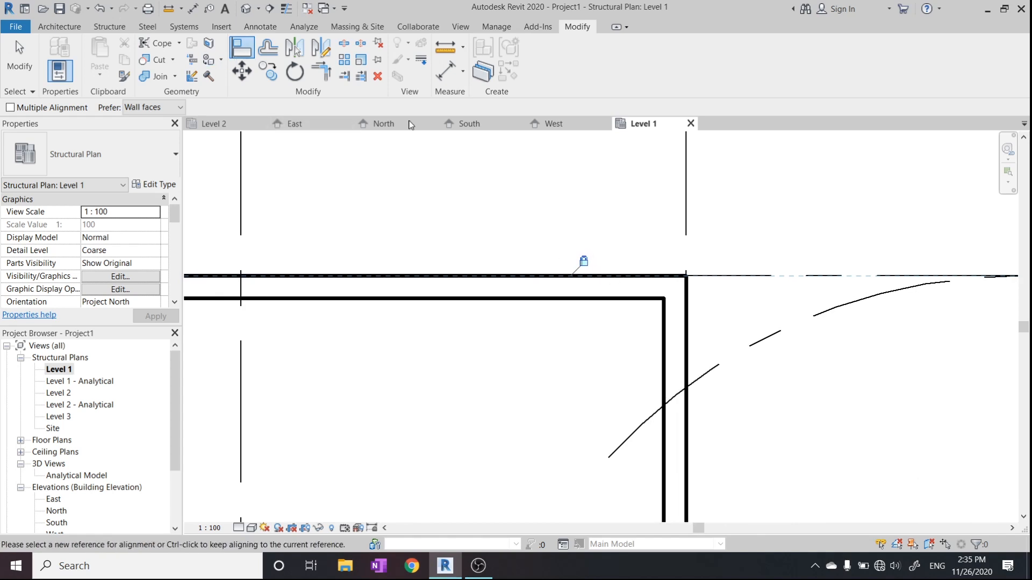
middle_drag(628, 277, 600, 281)
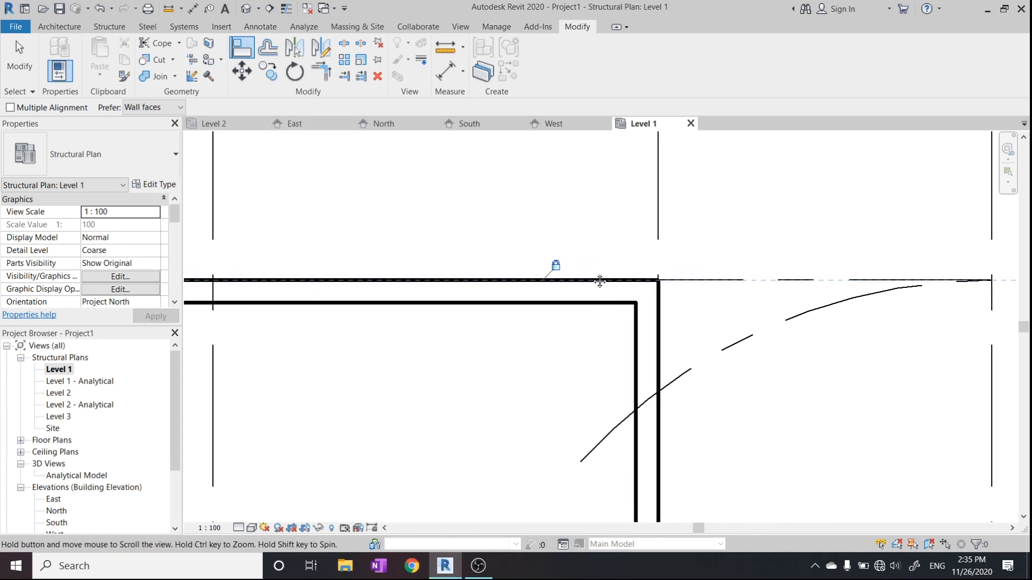
click(732, 284)
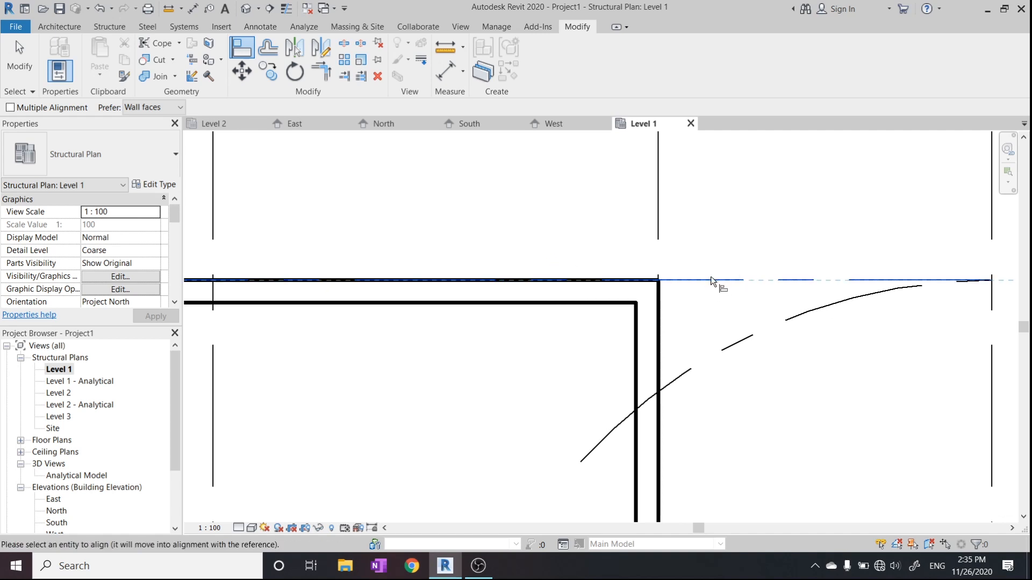
click(598, 291)
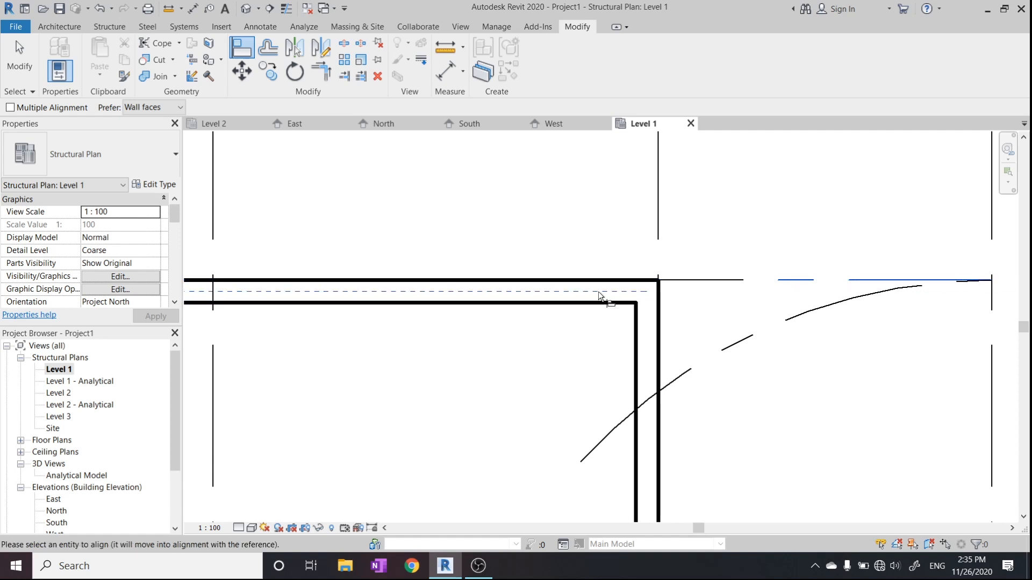
click(693, 280)
key(Escape)
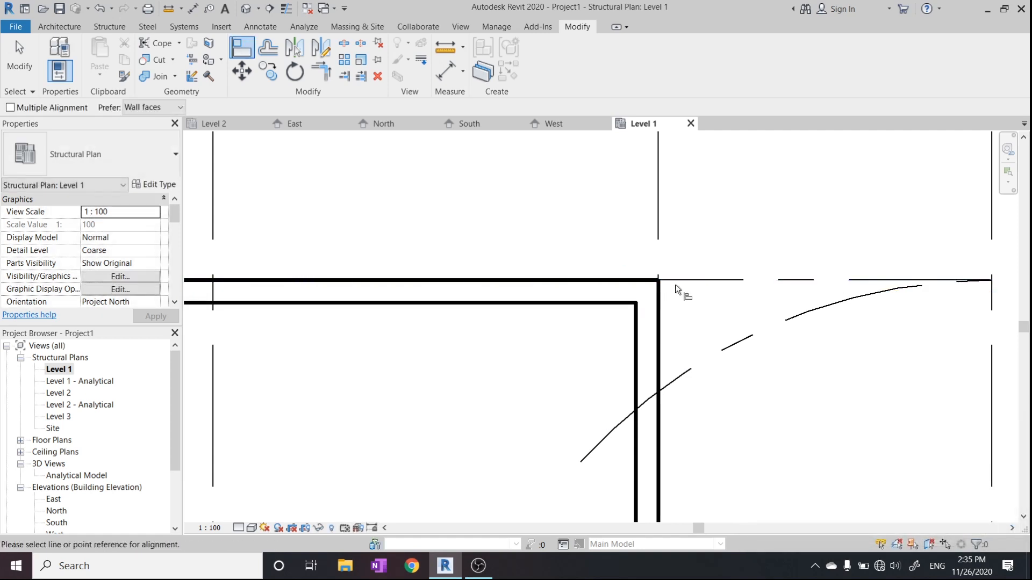
key(Escape)
Select the topmost horizontal wall and remove its alignment lock to grid A.
click(246, 56)
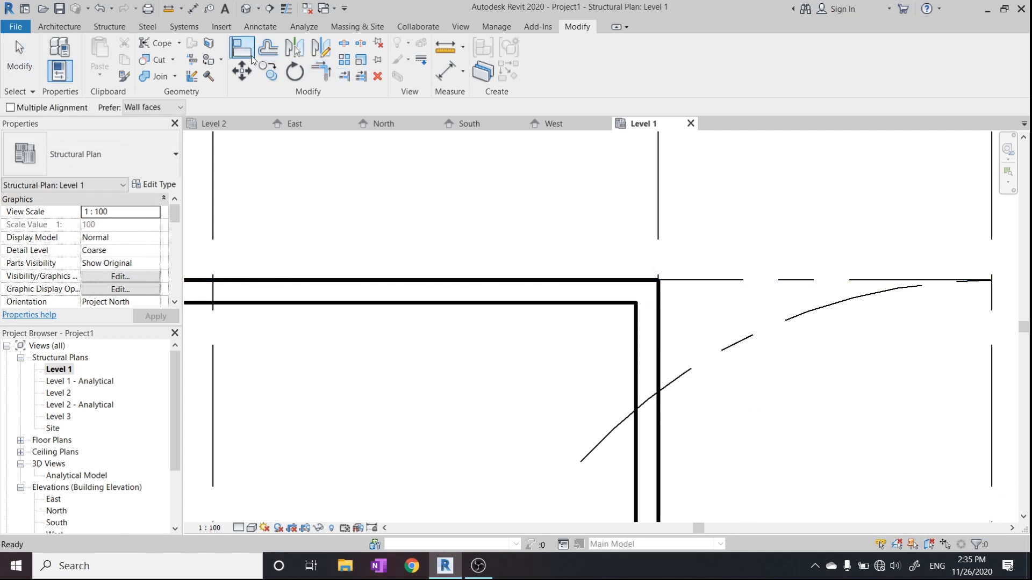
click(575, 303)
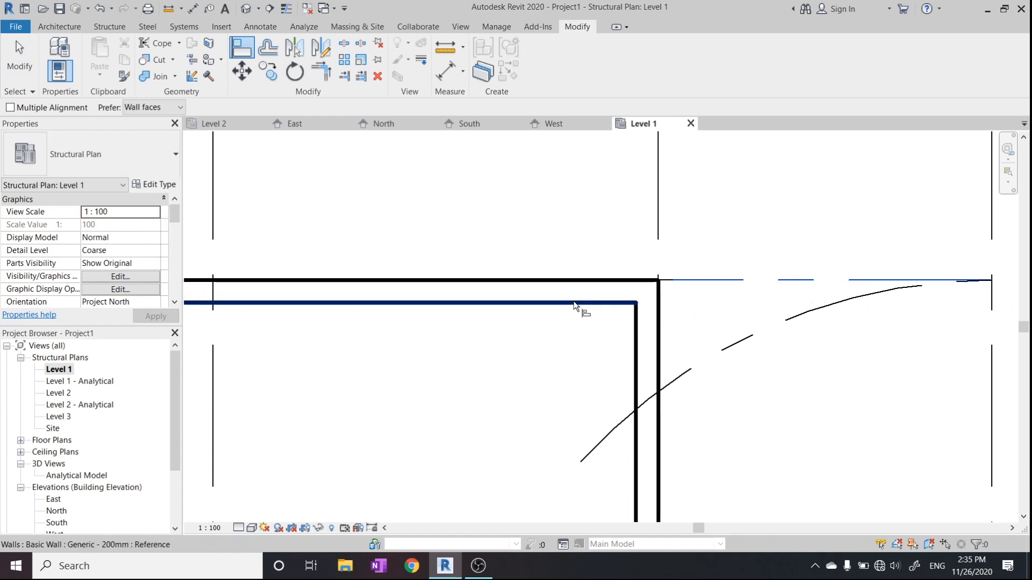
click(508, 302)
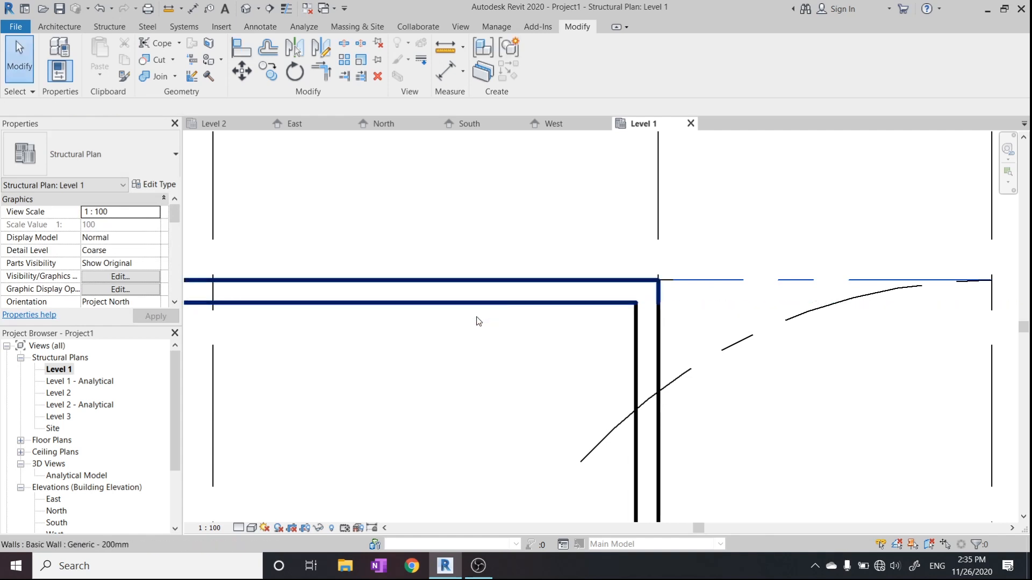
key(Escape)
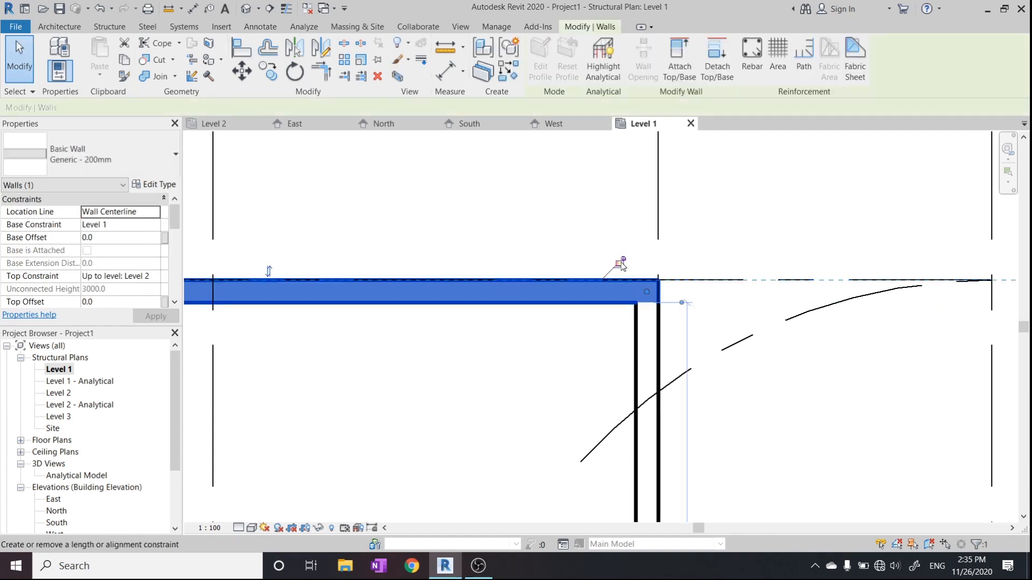
Align the centerline of the topmost horizontal wall with grid line A.
click(244, 43)
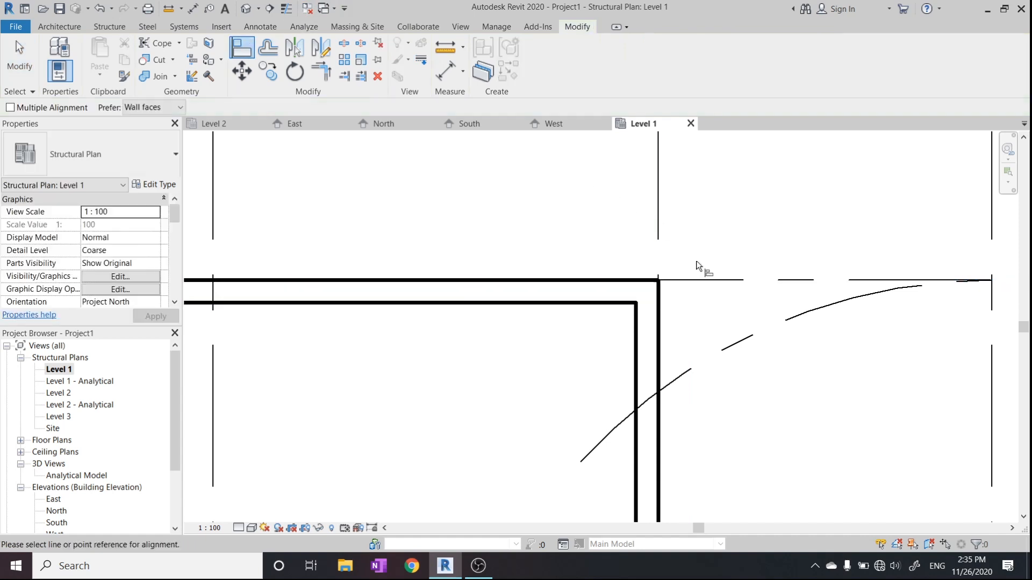
click(705, 277)
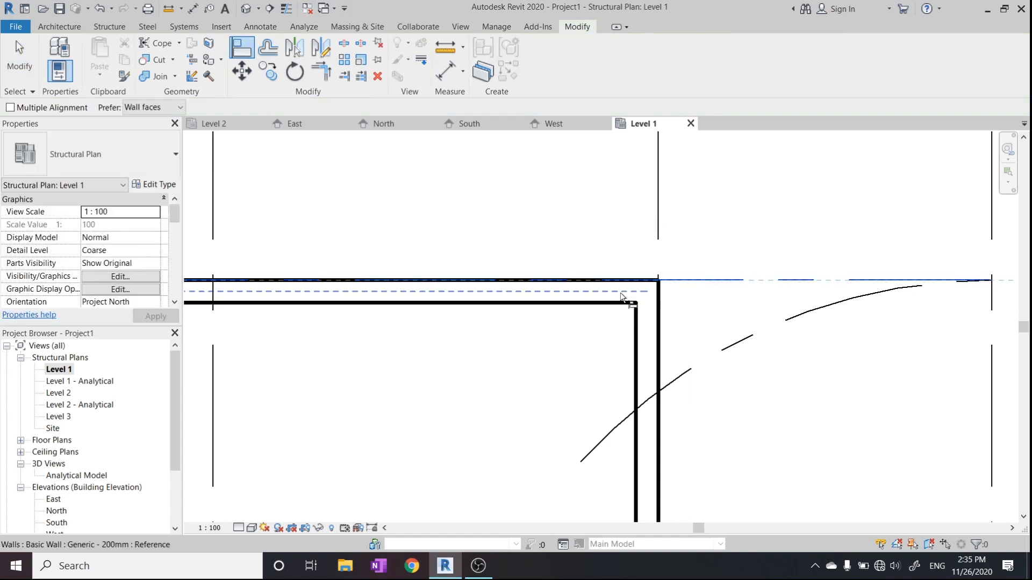
click(585, 291)
scroll(586, 292, down, 3)
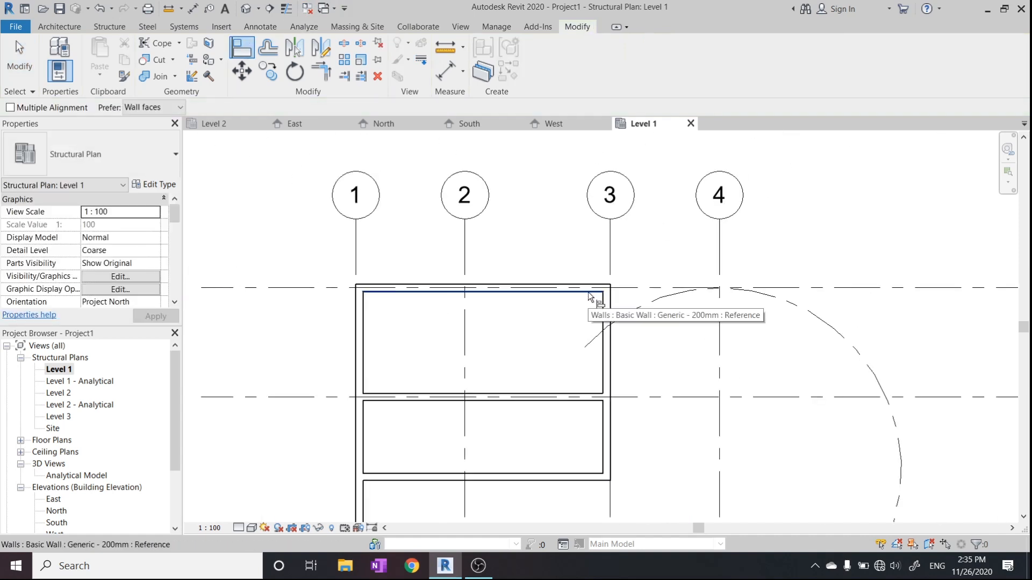
middle_drag(588, 292, 565, 244)
key(Escape)
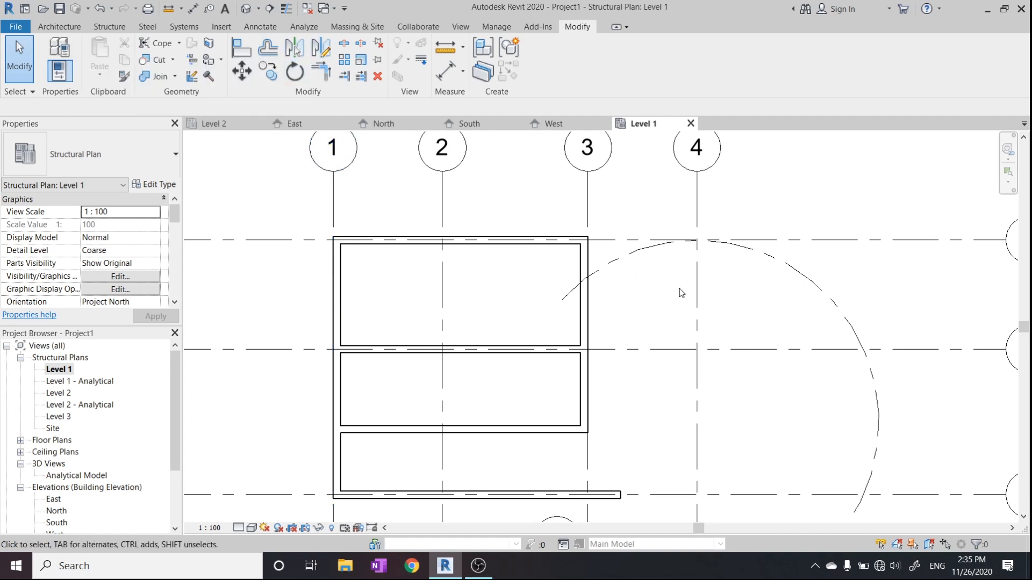
Delete the lowest horizontal wall, which runs from grid 1 past grid 3.
middle_drag(699, 320, 707, 278)
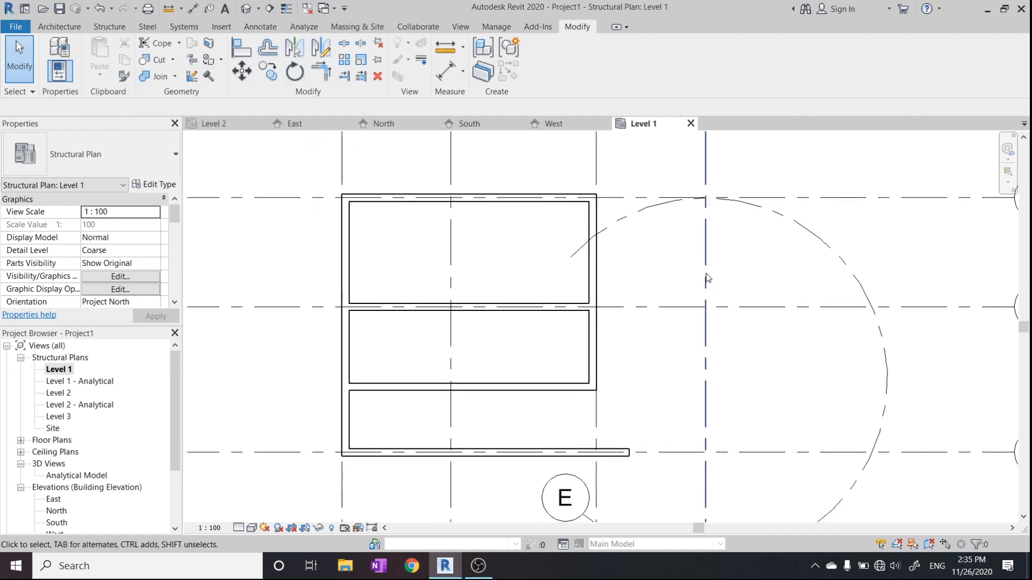
click(393, 462)
key(Delete)
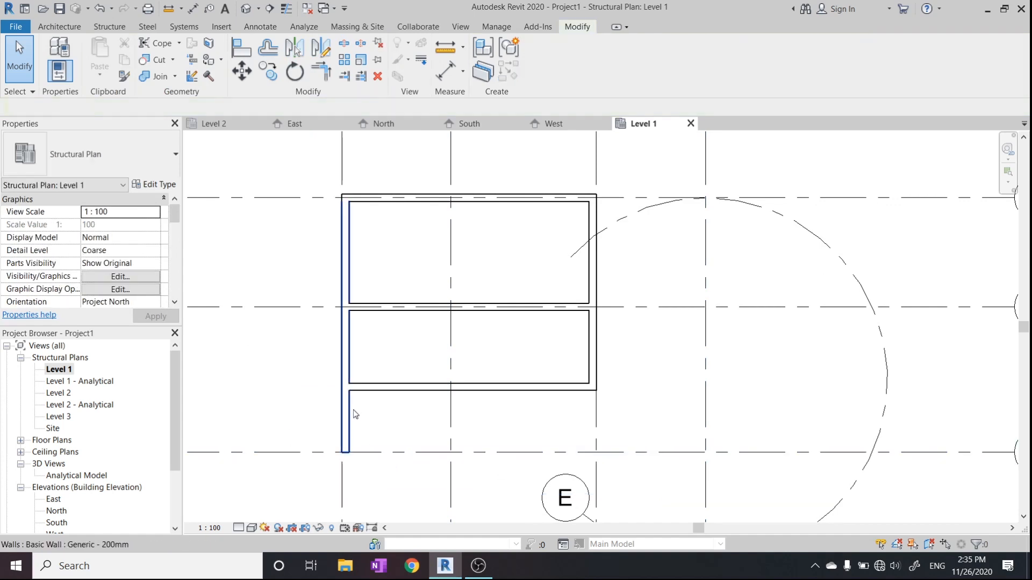
scroll(336, 395, up, 3)
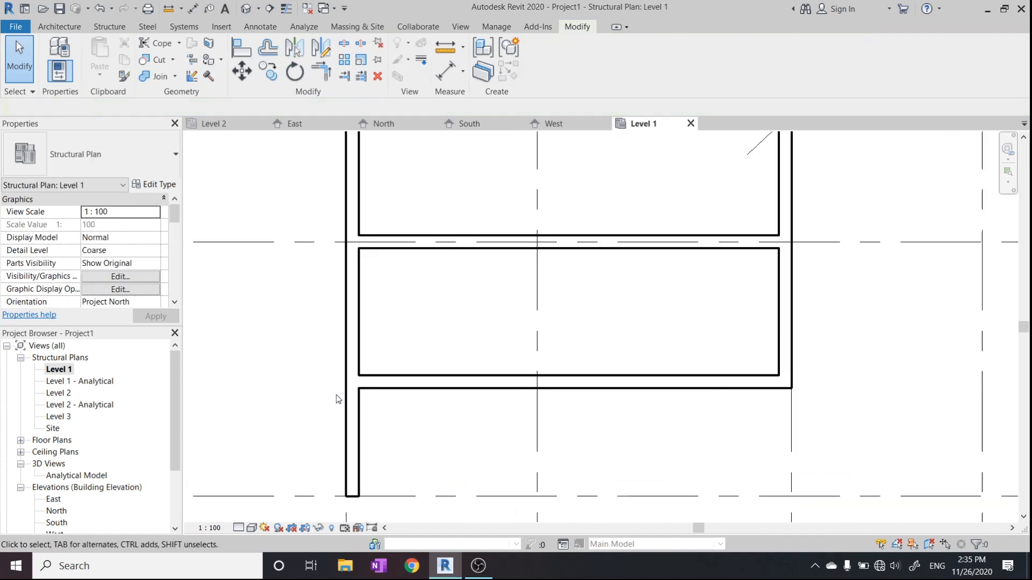
Trim the wall on grid 1 and the lowest horizontal wall into a corner, removing the stub below.
click(413, 376)
click(318, 144)
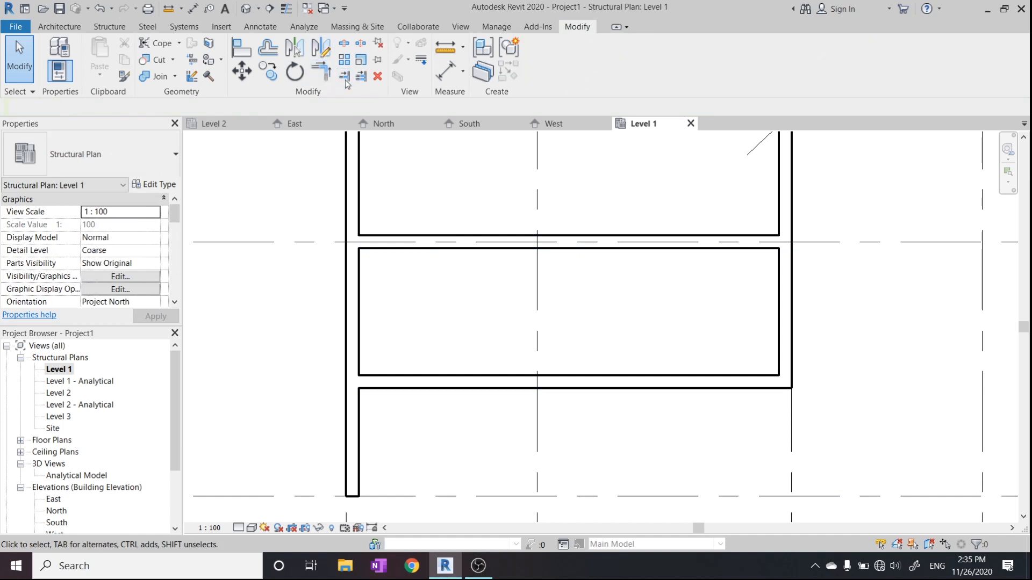
click(321, 82)
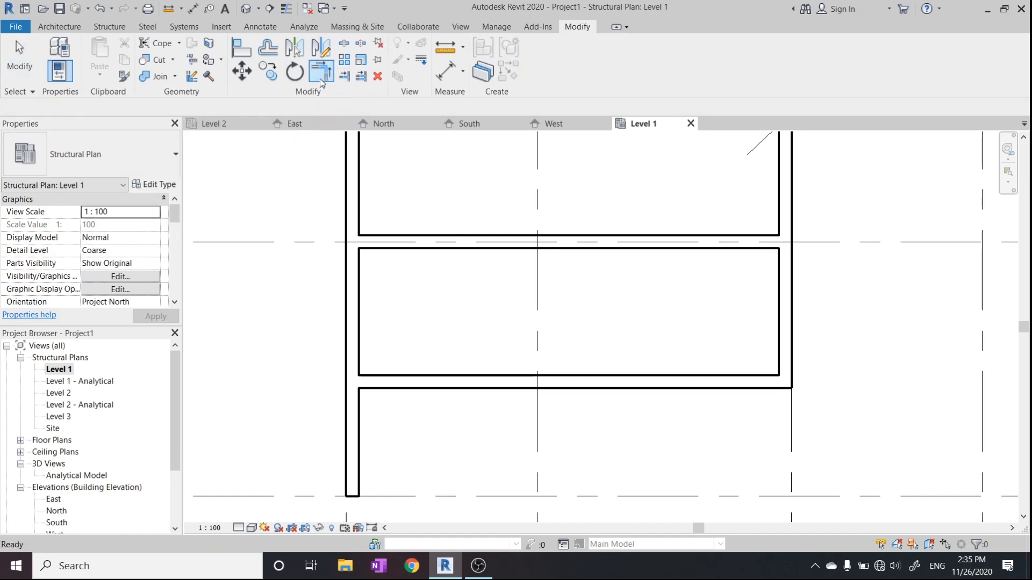
click(376, 380)
click(362, 346)
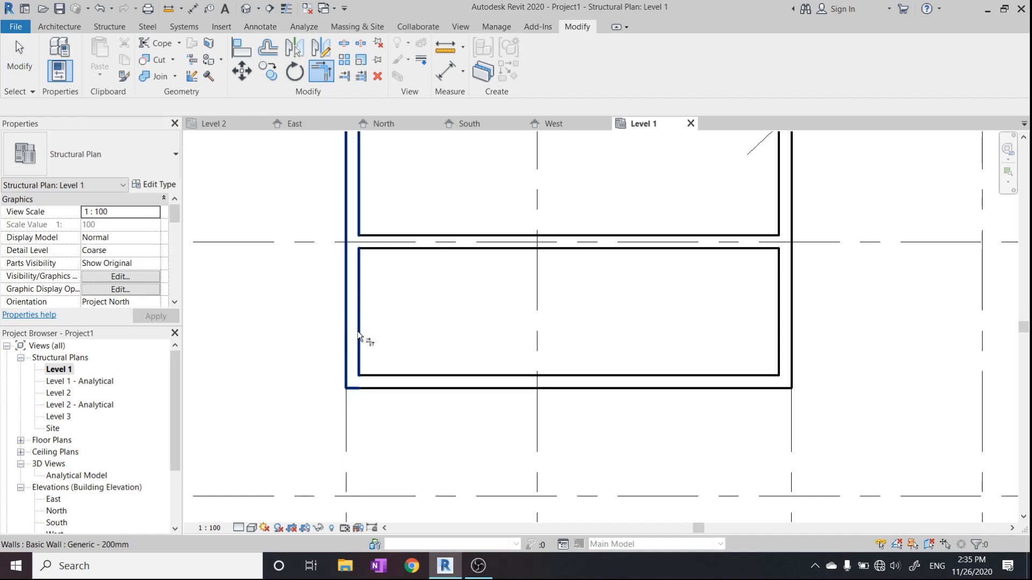
key(Escape)
key(Escape)
Select the five walls and mirror a copy of them about grid line 4.
scroll(513, 301, down, 1)
middle_drag(512, 301, 480, 386)
scroll(501, 314, down, 1)
middle_drag(501, 314, 470, 325)
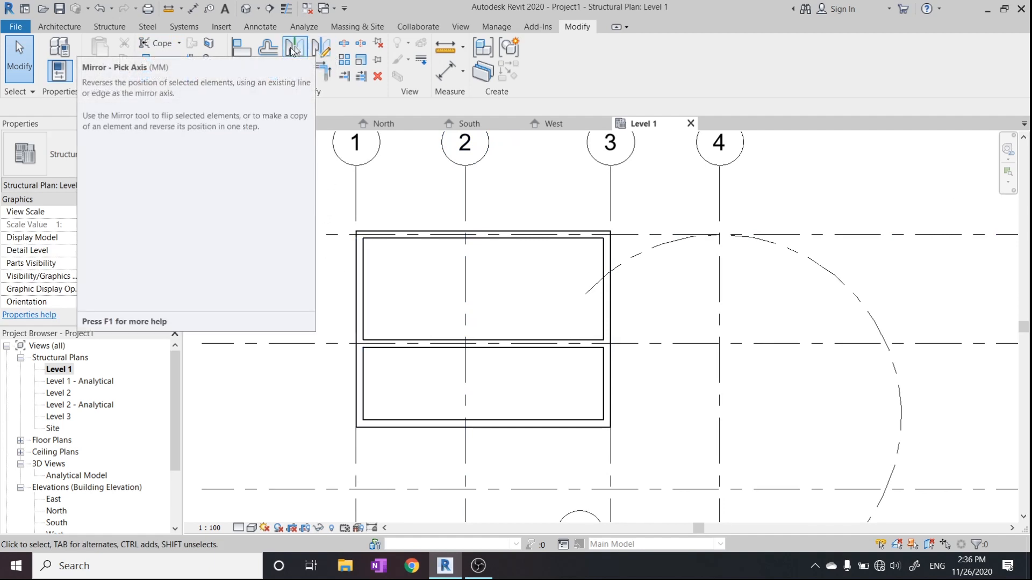
drag(318, 205, 637, 464)
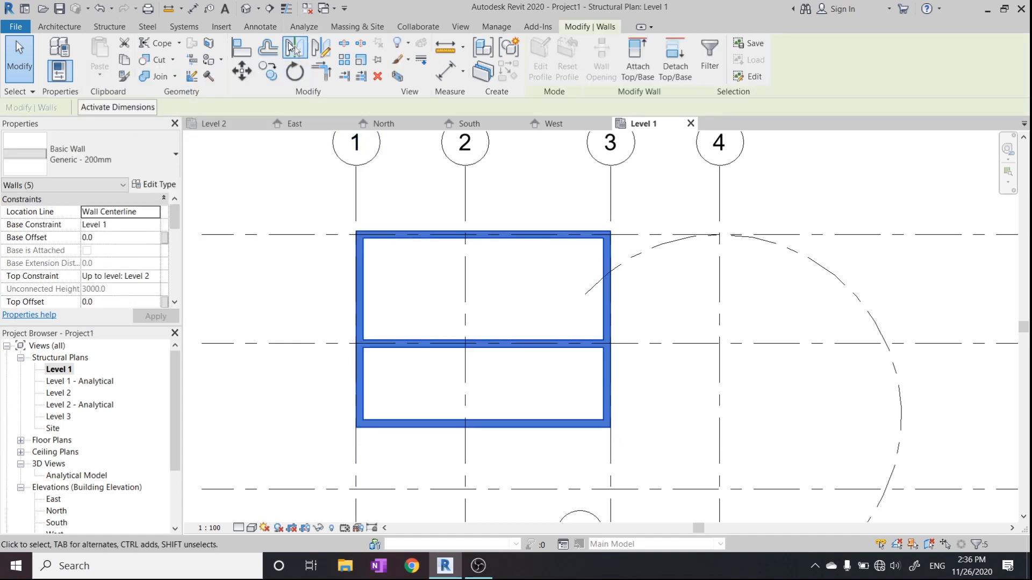
click(290, 47)
middle_drag(673, 232, 567, 254)
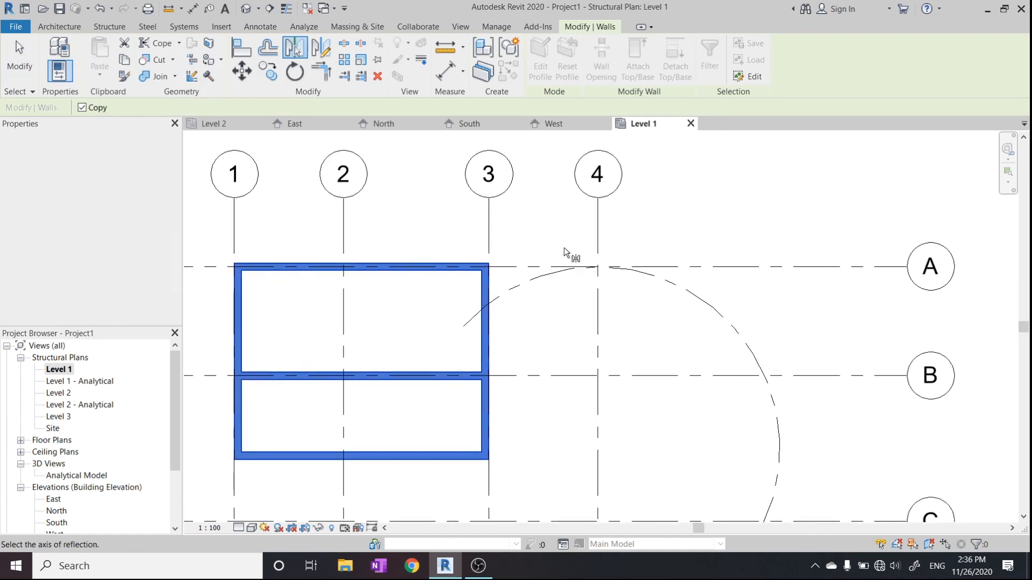
click(602, 238)
Mirror a copy of the five original walls about an axis drawn along grid line D.
scroll(688, 369, down, 2)
middle_drag(695, 368, 654, 311)
middle_drag(569, 360, 568, 329)
scroll(529, 318, up, 1)
middle_drag(448, 293, 469, 300)
click(330, 176)
drag(330, 175, 577, 354)
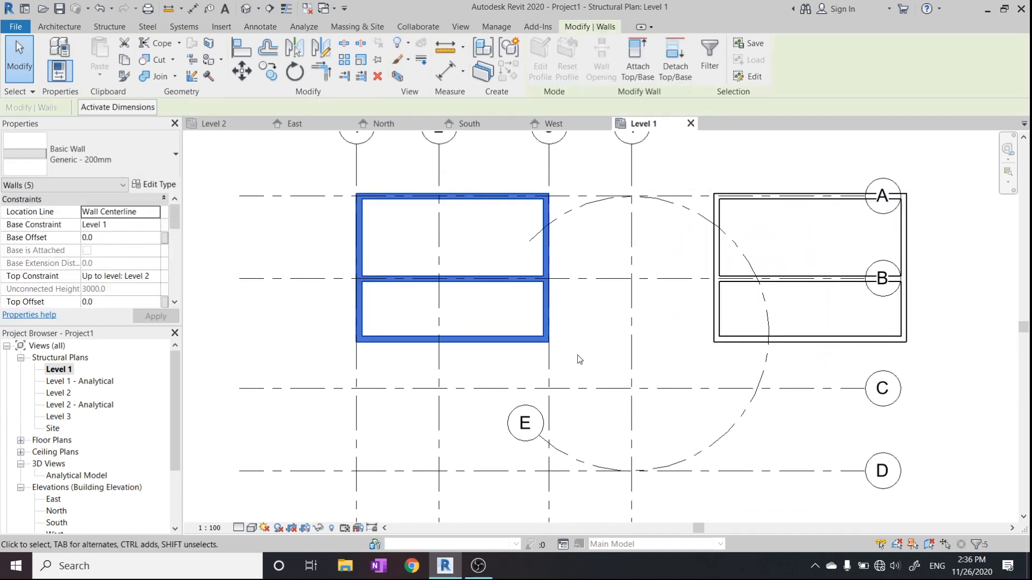
click(321, 47)
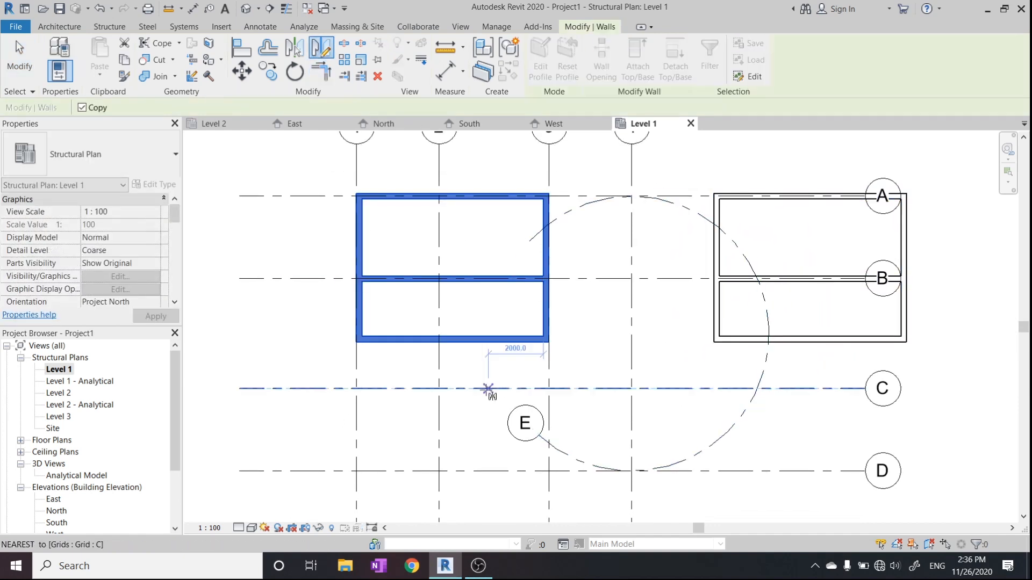
middle_drag(493, 395, 478, 298)
click(436, 379)
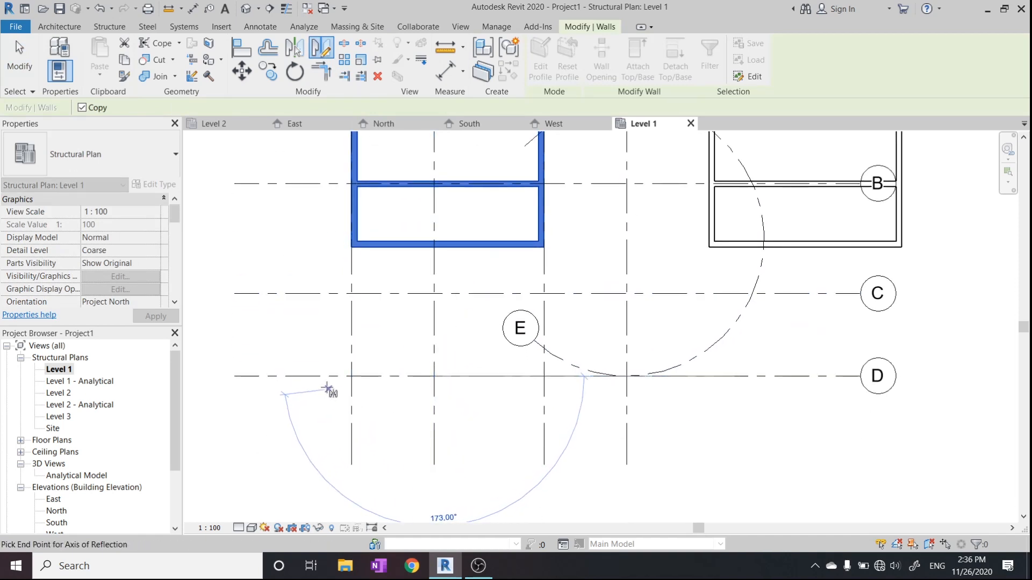
click(322, 377)
scroll(321, 379, down, 2)
middle_drag(322, 379, 362, 344)
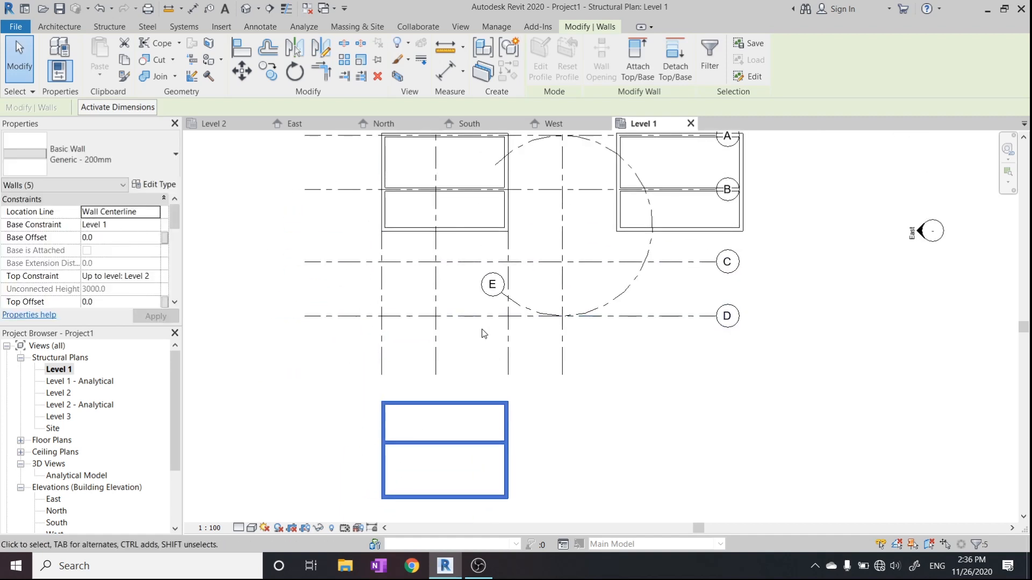
Delete both mirrored wall groups, the one below grid D and the one beyond grid 4.
middle_drag(429, 290, 403, 278)
drag(279, 303, 518, 463)
key(Delete)
middle_drag(492, 280, 414, 494)
drag(490, 246, 641, 386)
key(Delete)
middle_drag(415, 293, 525, 253)
middle_drag(349, 270, 354, 272)
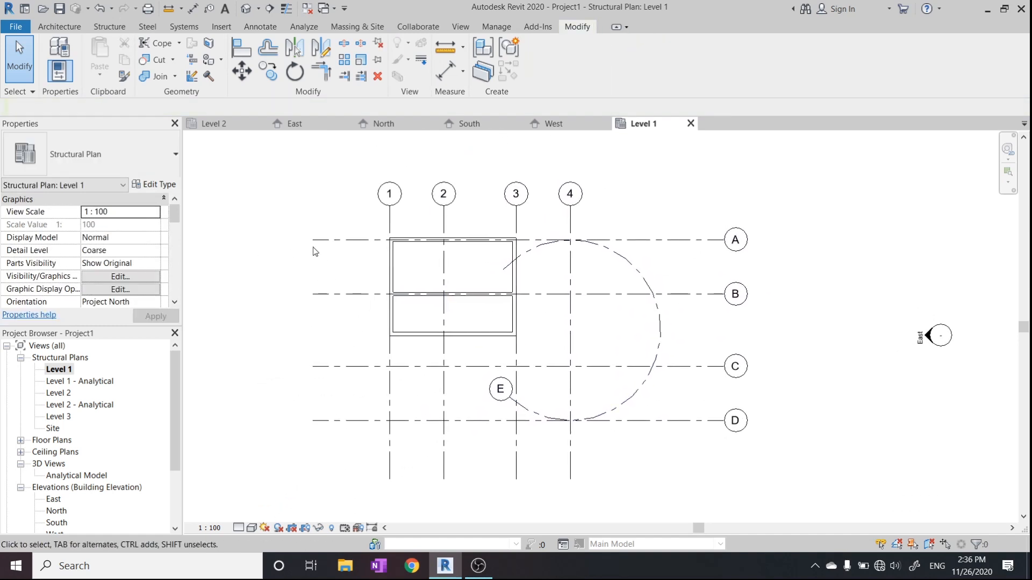
Show the grid bubbles at the left ends of grids A, B, C and D.
click(313, 241)
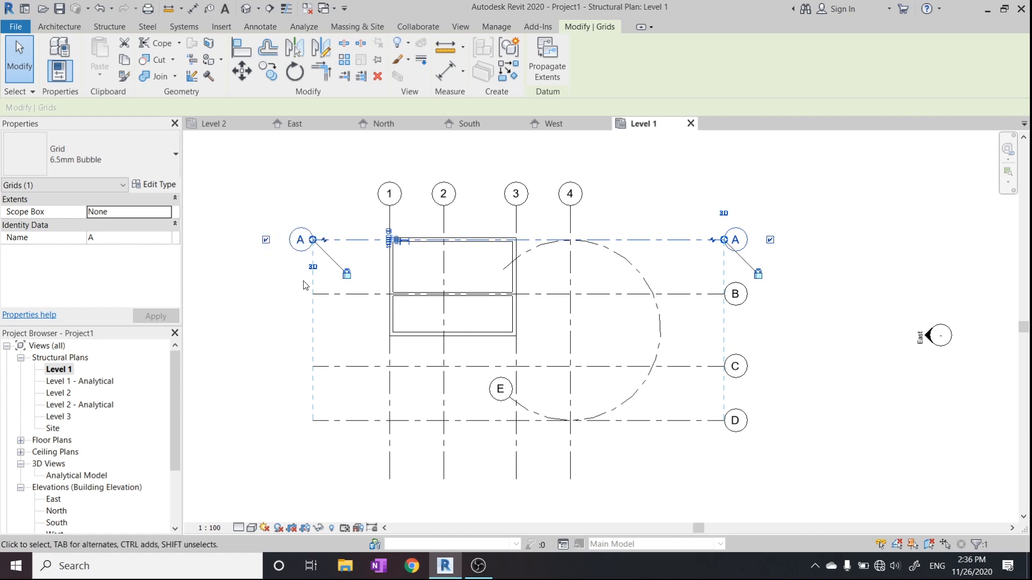
click(319, 295)
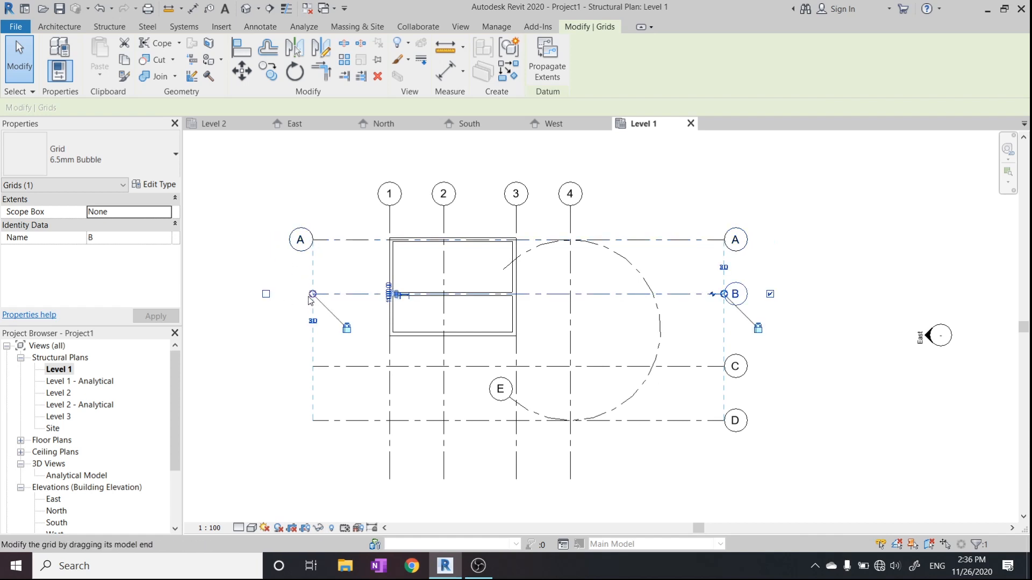
click(321, 366)
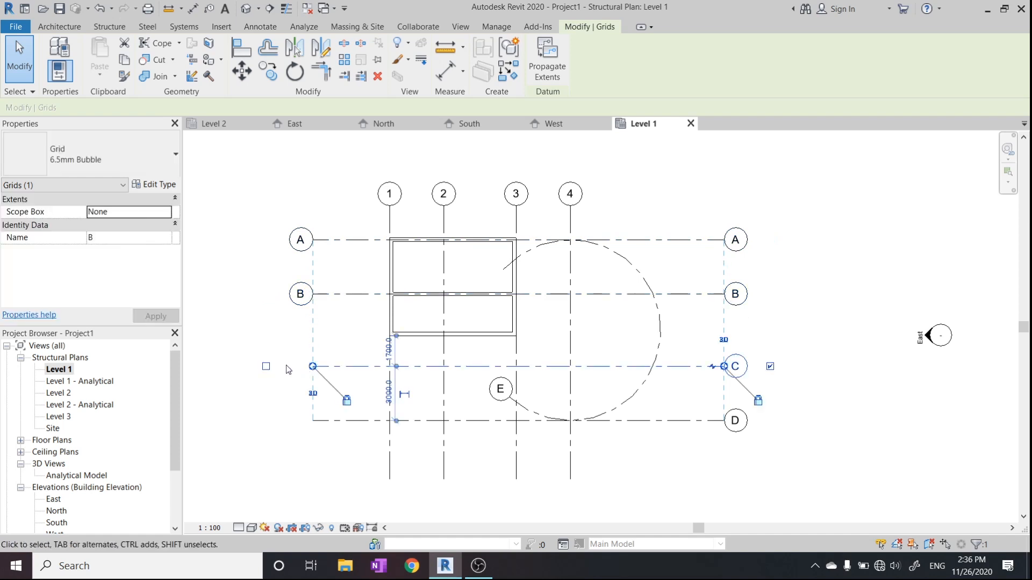
click(321, 421)
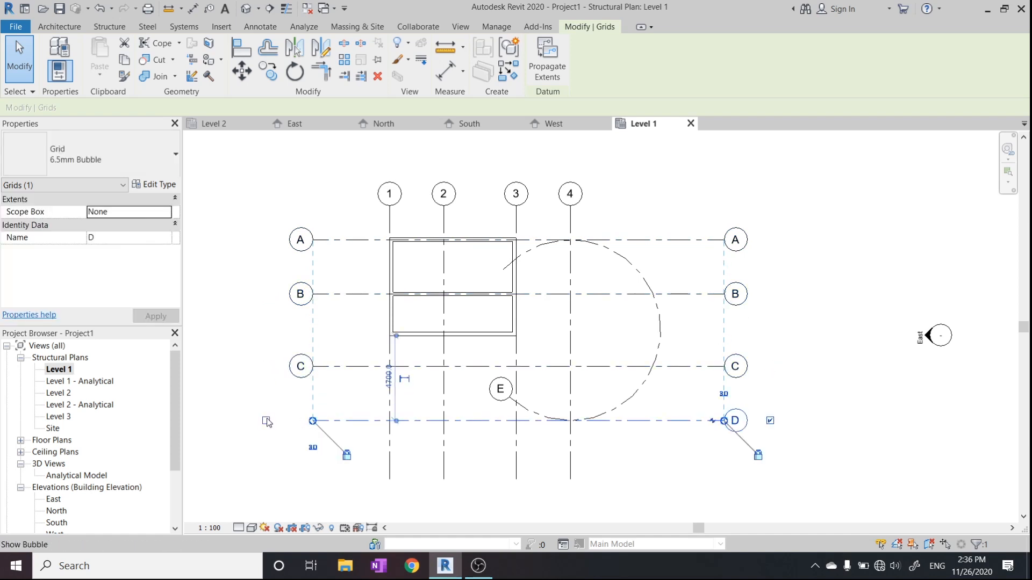
click(425, 353)
Check the Level 2 and Level 3 structural plans for walls and return to the Level 1 plan.
scroll(428, 414, up, 3)
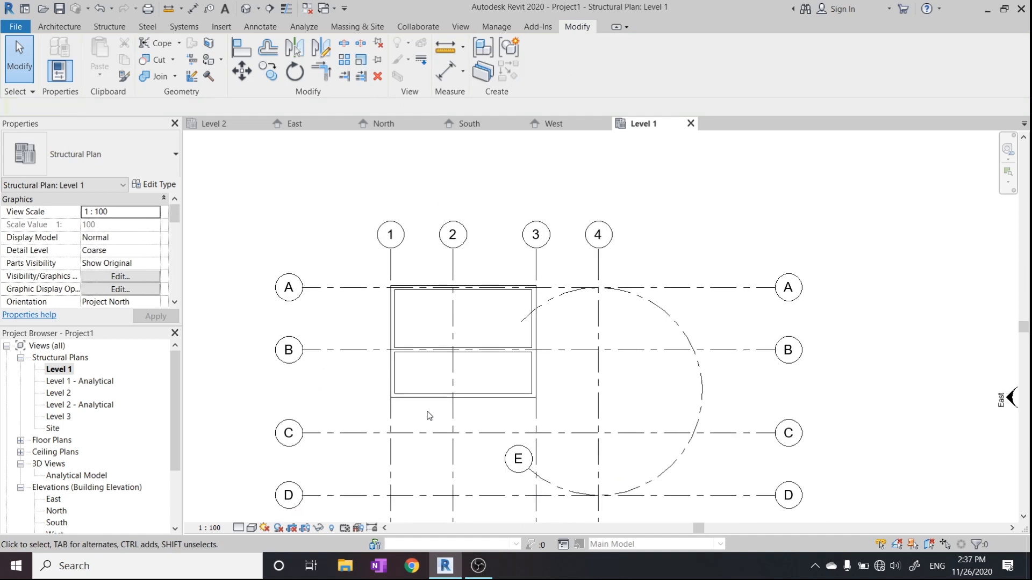
middle_drag(414, 382, 466, 368)
middle_drag(470, 263, 471, 280)
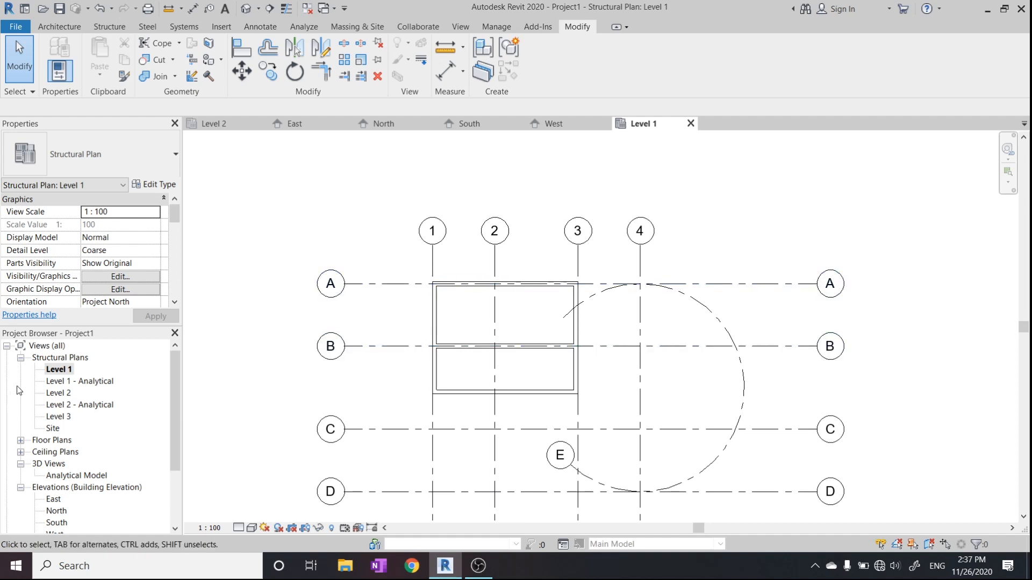
double_click(58, 393)
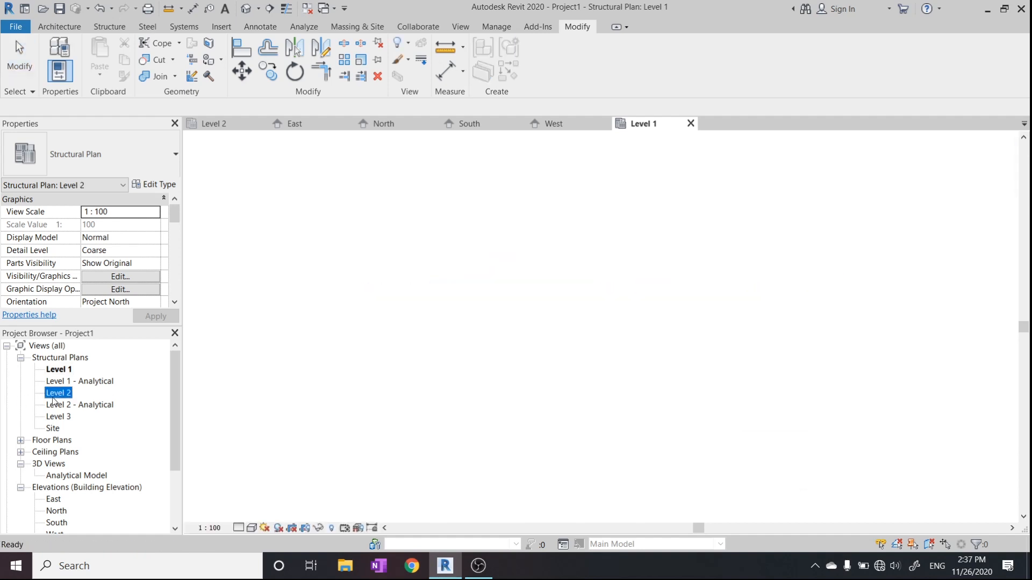
double_click(56, 417)
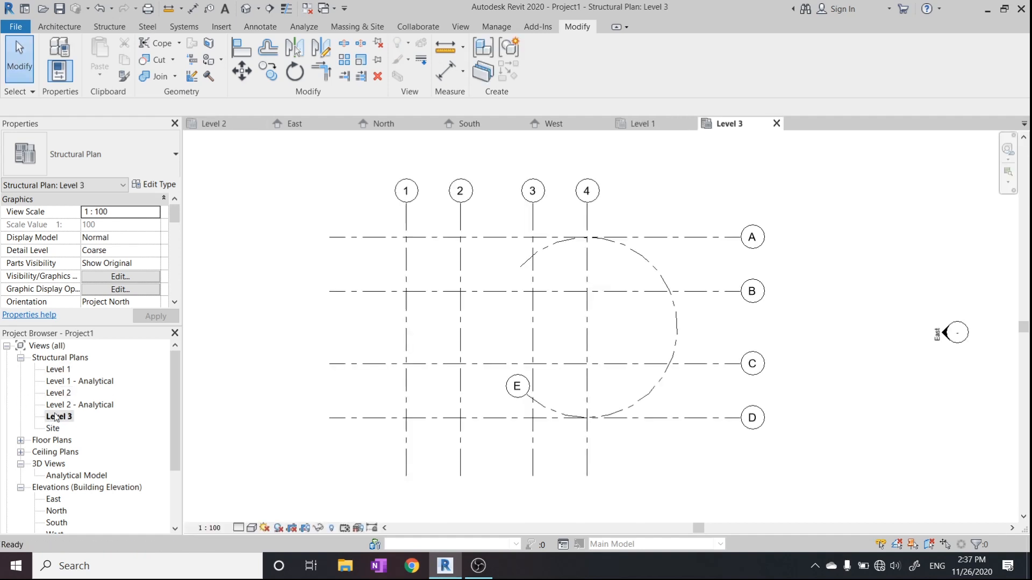
double_click(50, 370)
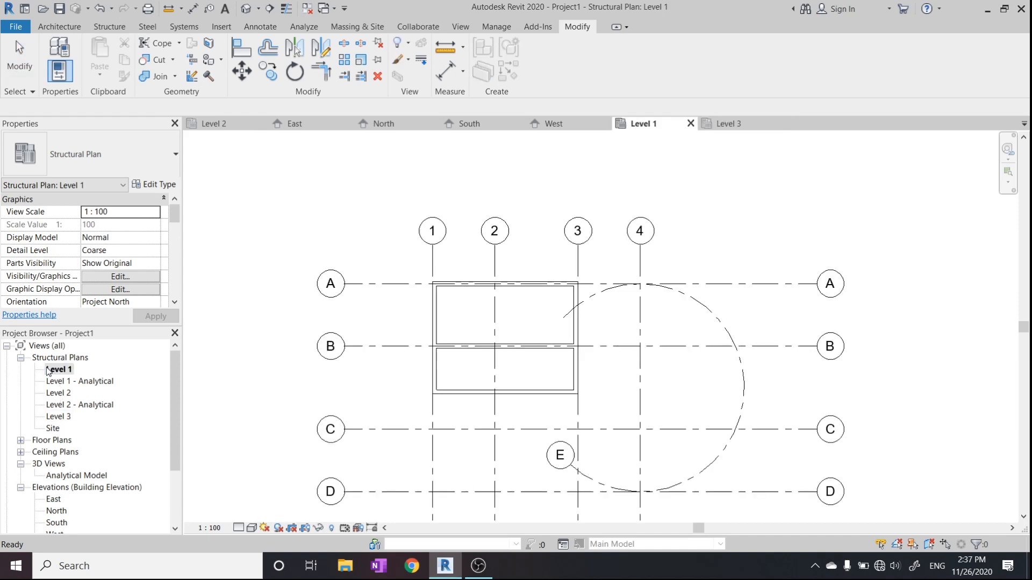
Copy the five Level 1 walls to the clipboard and paste them aligned to Level 2 and Level 3.
scroll(379, 260, up, 2)
drag(378, 260, 707, 485)
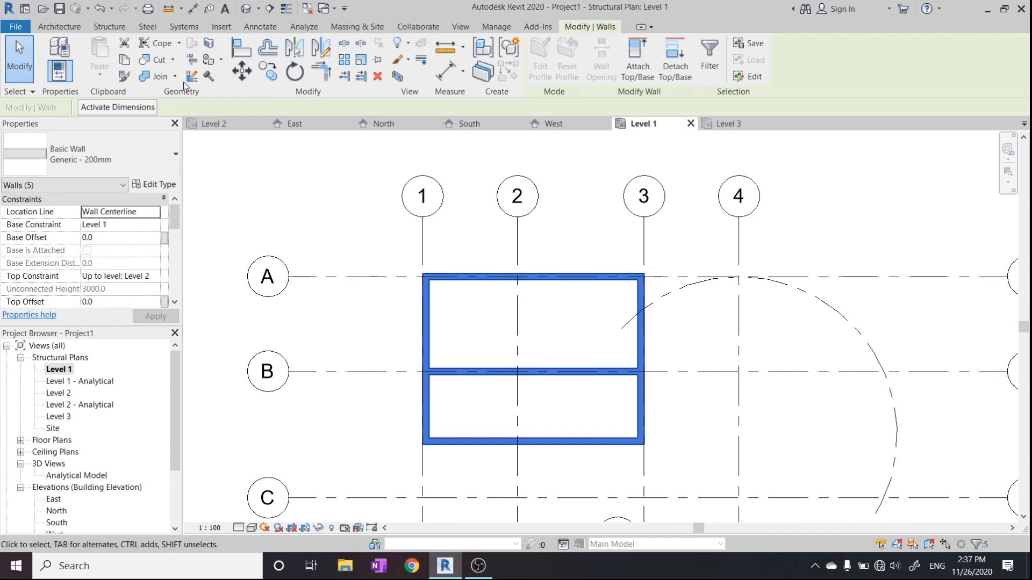
click(125, 60)
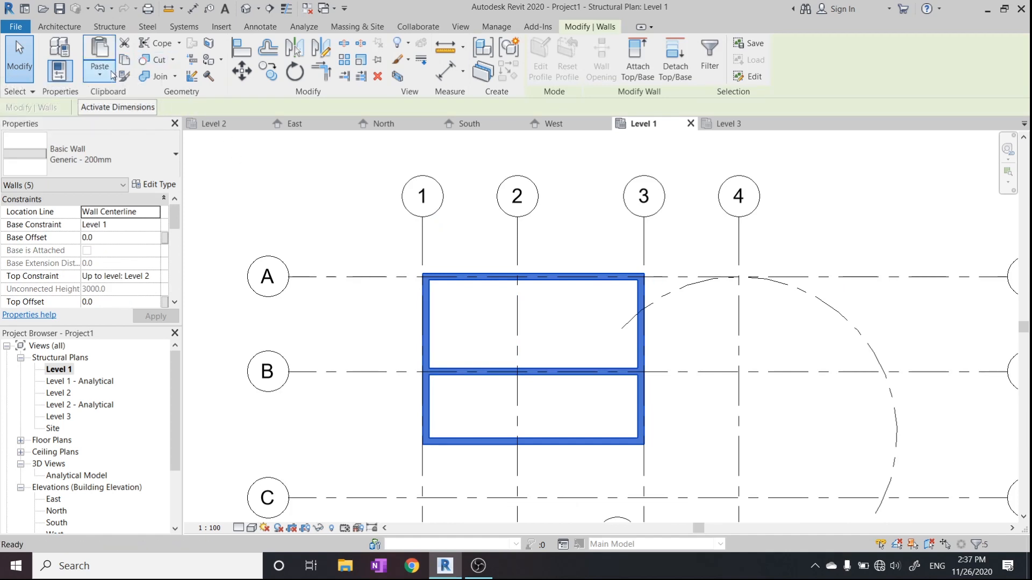
click(113, 74)
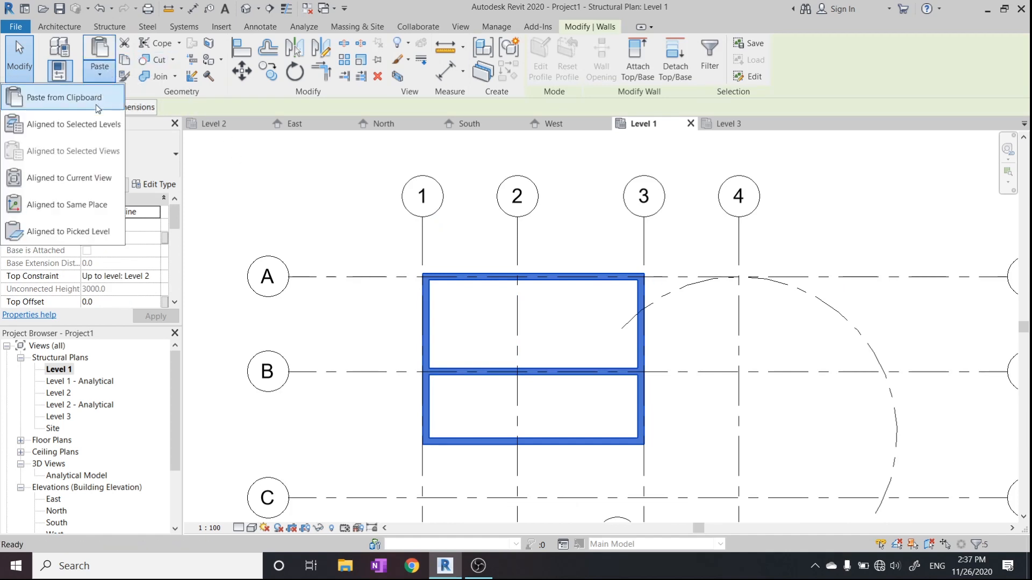
click(99, 121)
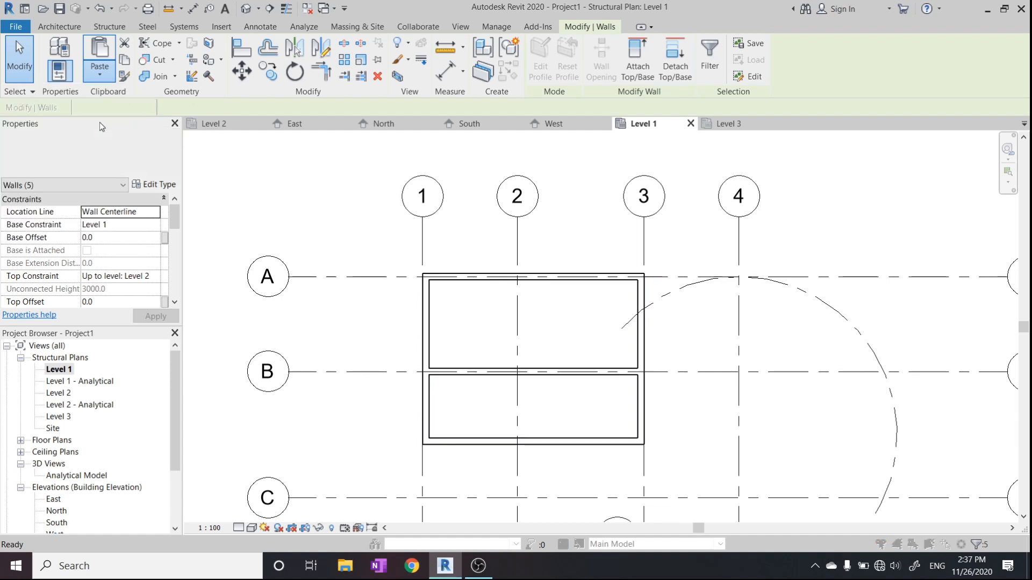
click(454, 203)
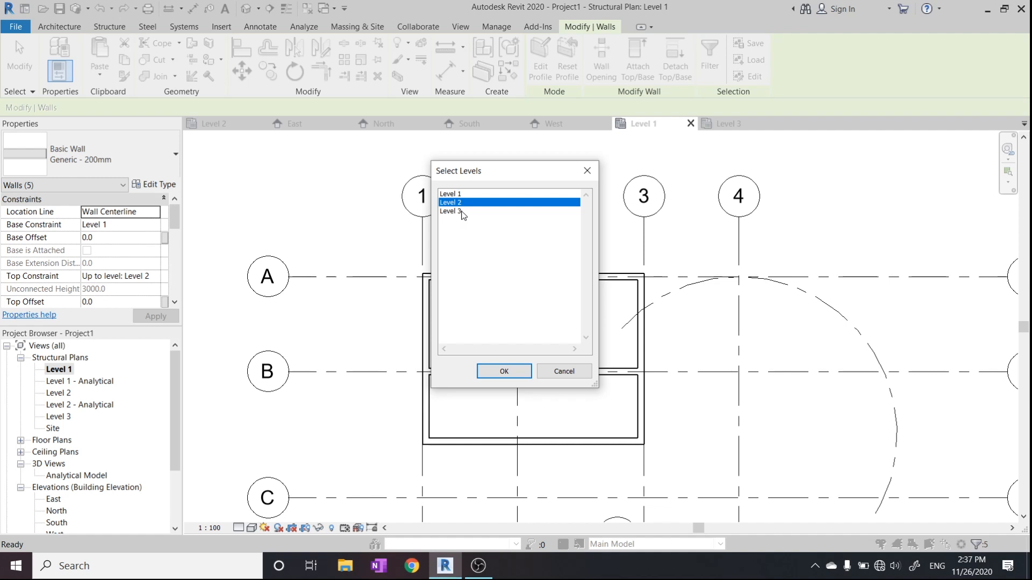
ctrl+click(462, 212)
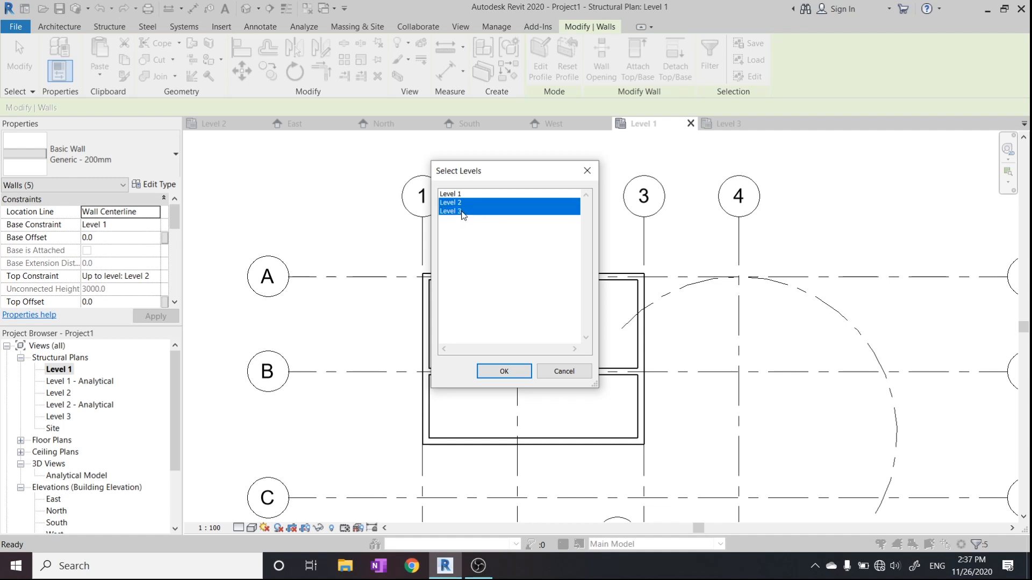
click(504, 372)
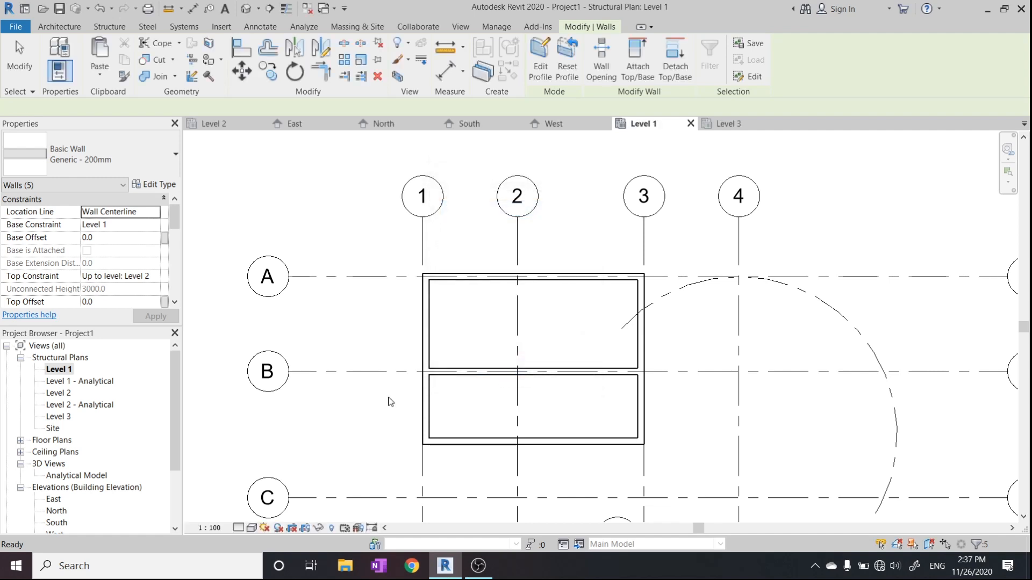
scroll(295, 405, down, 1)
middle_drag(295, 406, 290, 382)
key(Escape)
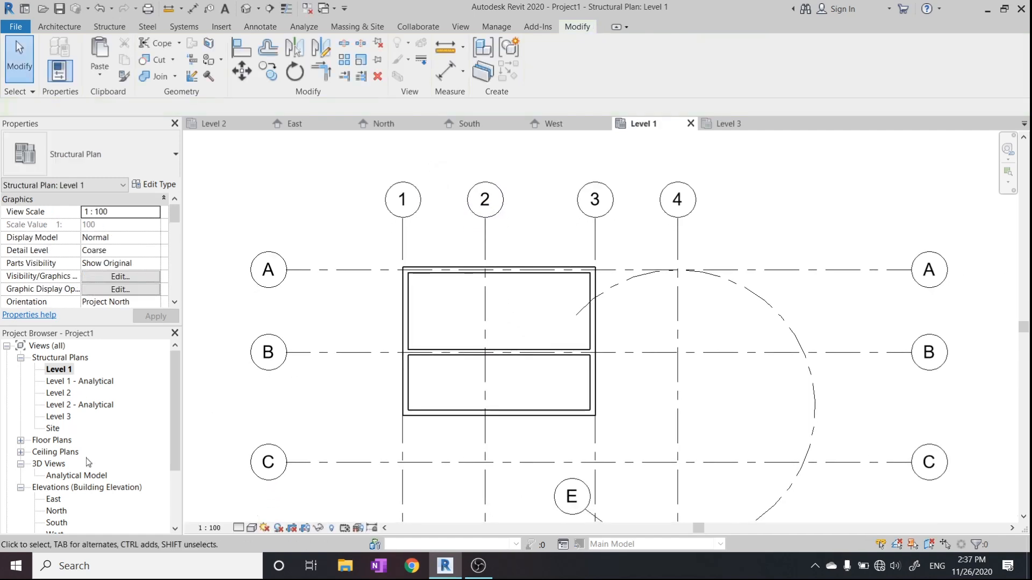
Open the North elevation and raise the heads of grids 1 to 4 above the top of the walls.
scroll(67, 455, down, 2)
scroll(67, 474, down, 2)
scroll(63, 451, up, 2)
double_click(56, 453)
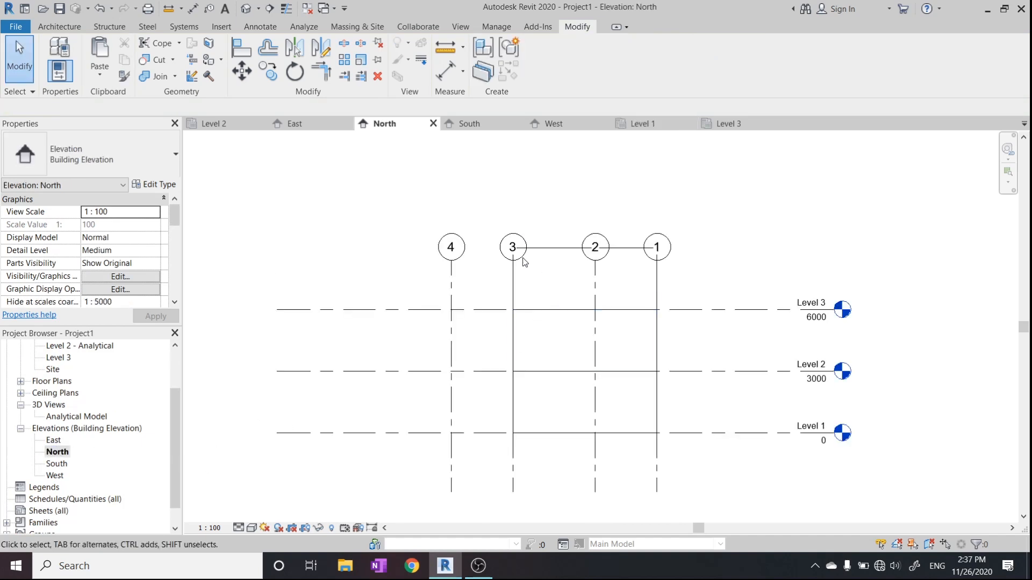
click(451, 269)
drag(452, 261, 451, 206)
click(372, 359)
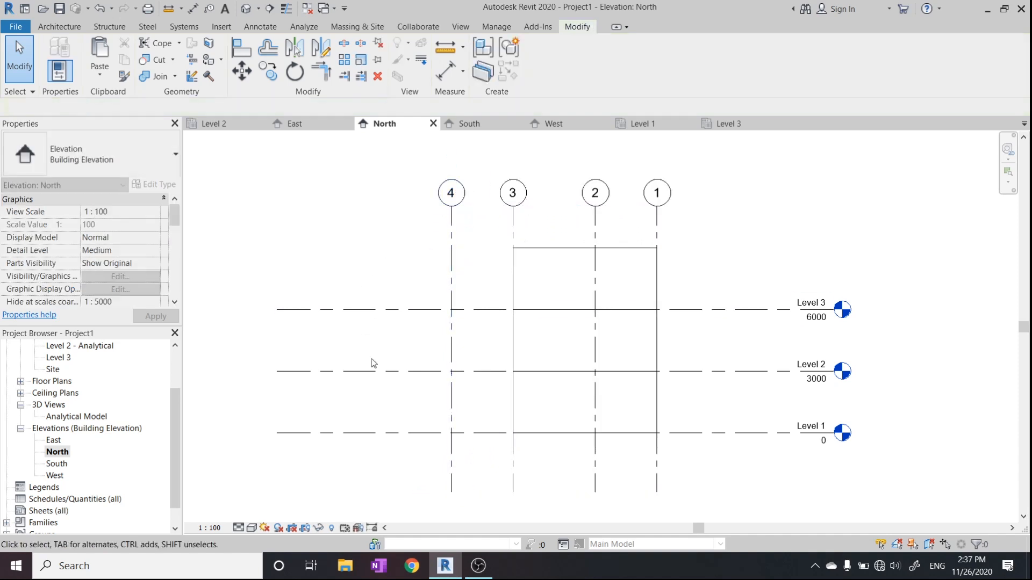
Set the North elevation's visual style to Realistic and its detail level to Fine.
click(251, 527)
click(268, 500)
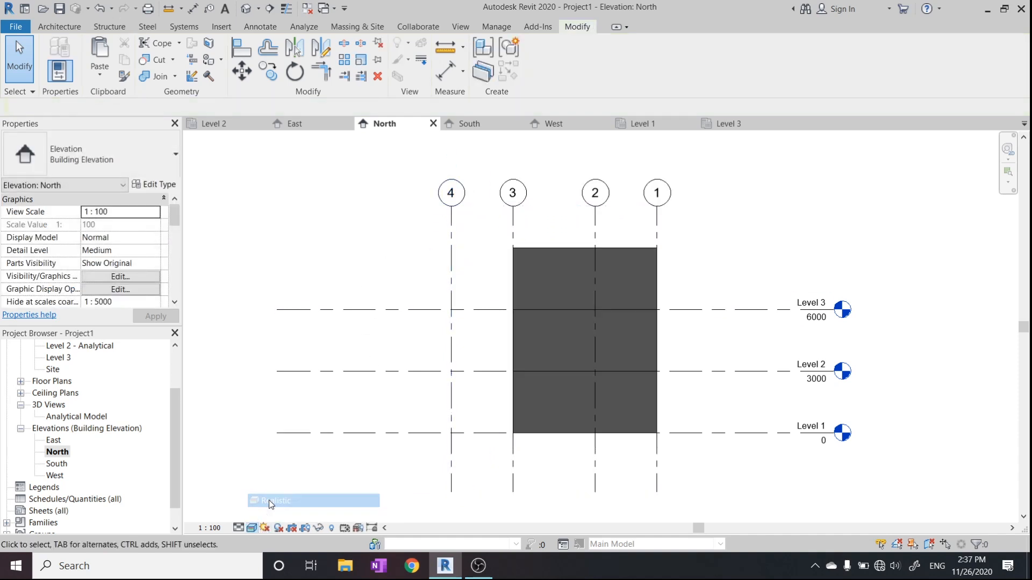
click(238, 528)
click(250, 511)
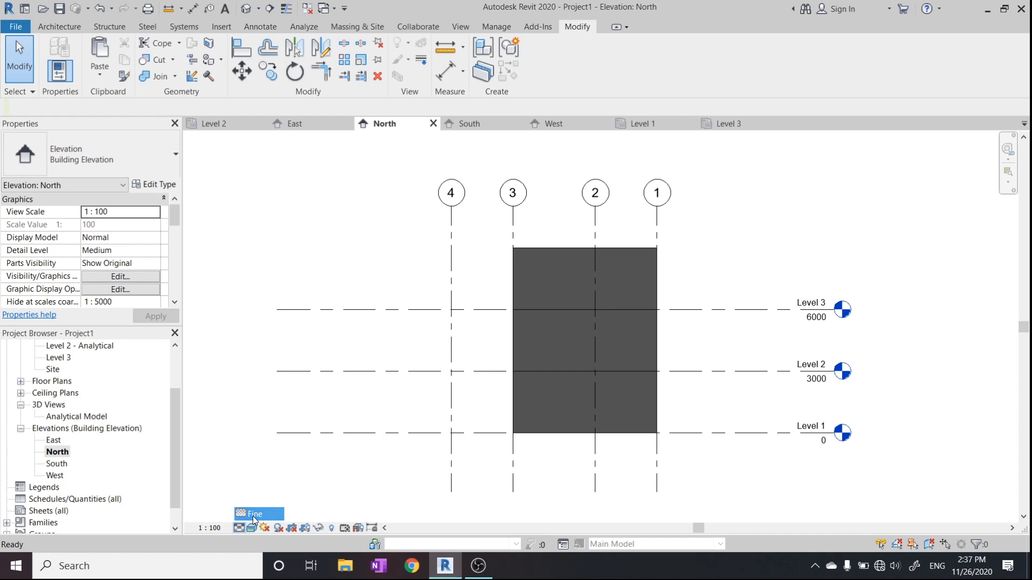
scroll(563, 331, up, 4)
scroll(562, 331, down, 3)
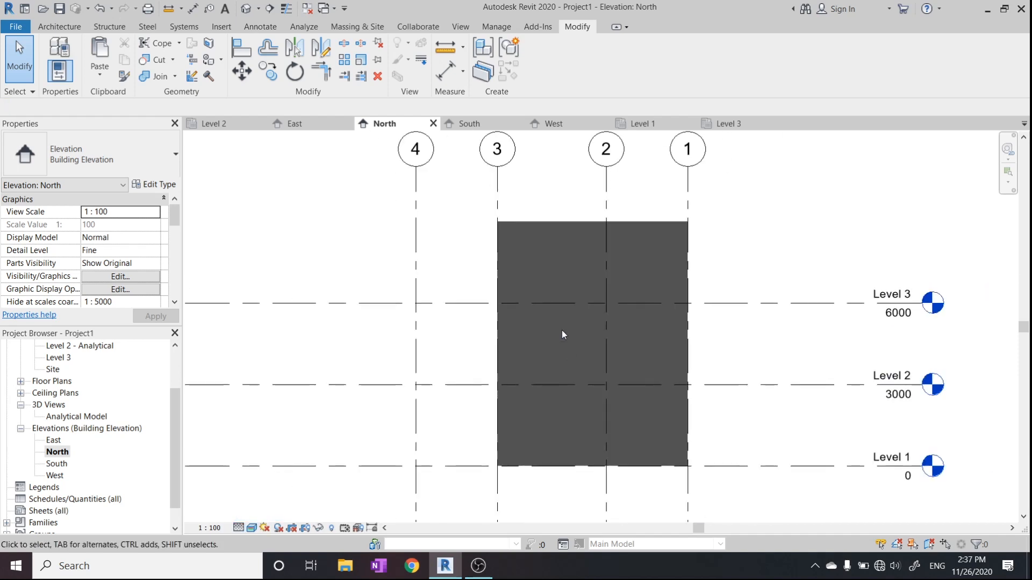
scroll(512, 370, down, 1)
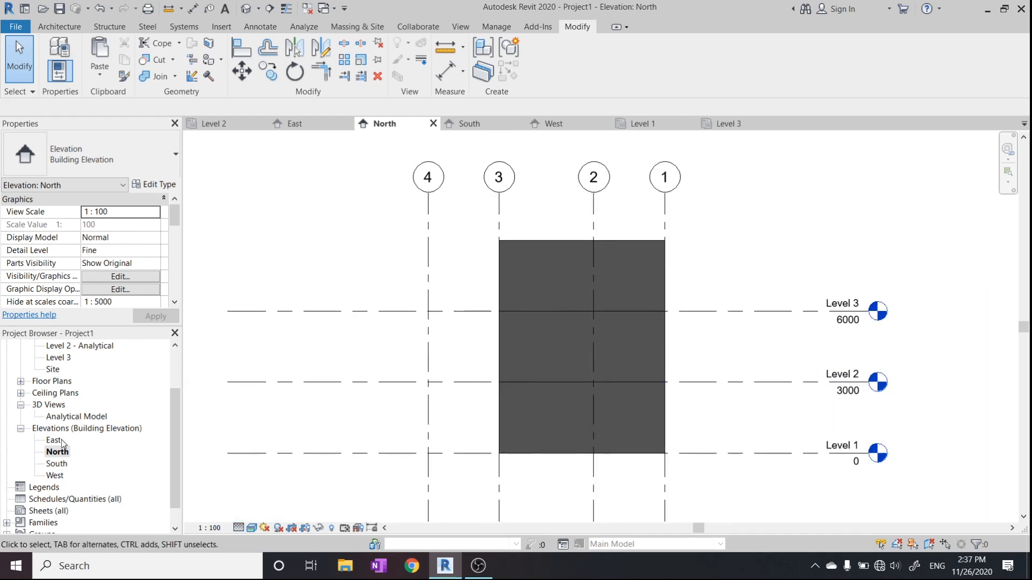
Open the East elevation to view the stacked walls against the levels.
click(56, 441)
double_click(57, 444)
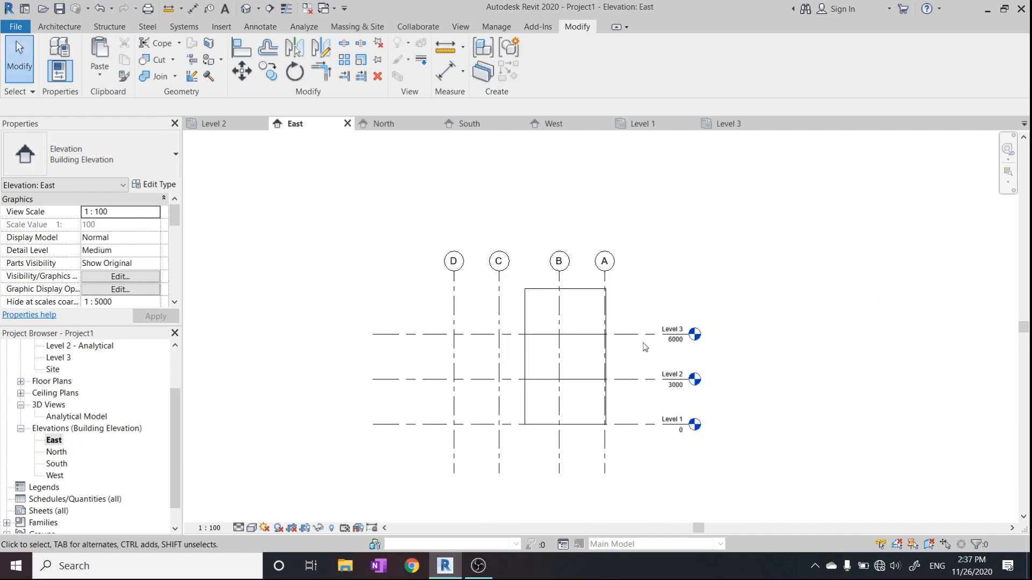
Set the East elevation's visual style to Realistic and its detail level to Medium.
click(251, 527)
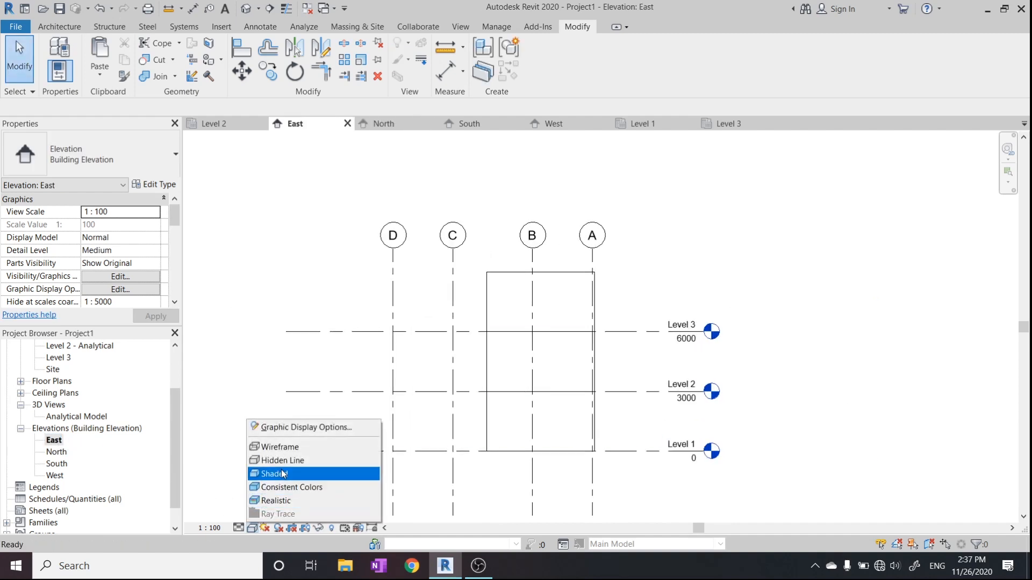
click(279, 502)
click(235, 528)
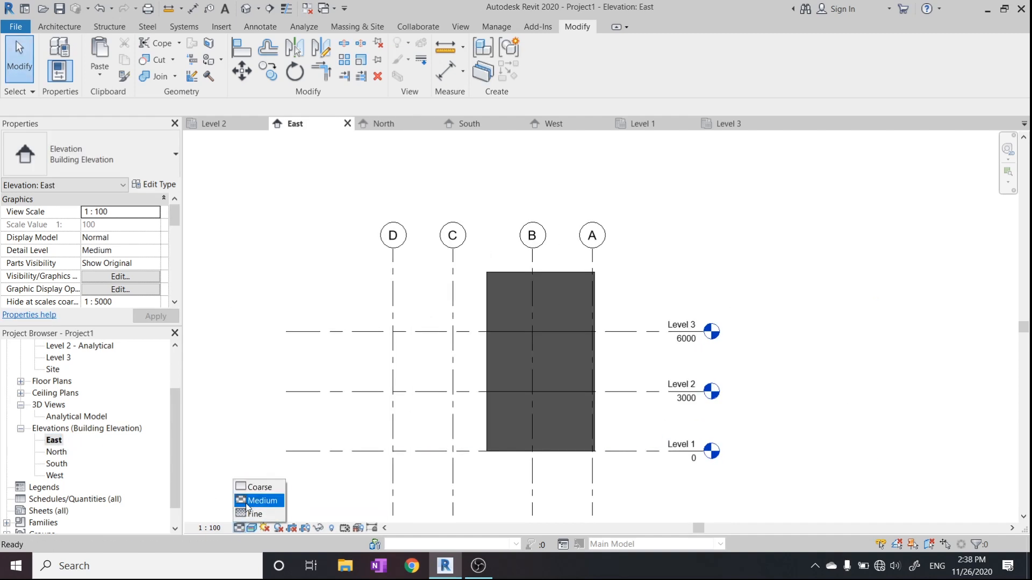
click(259, 495)
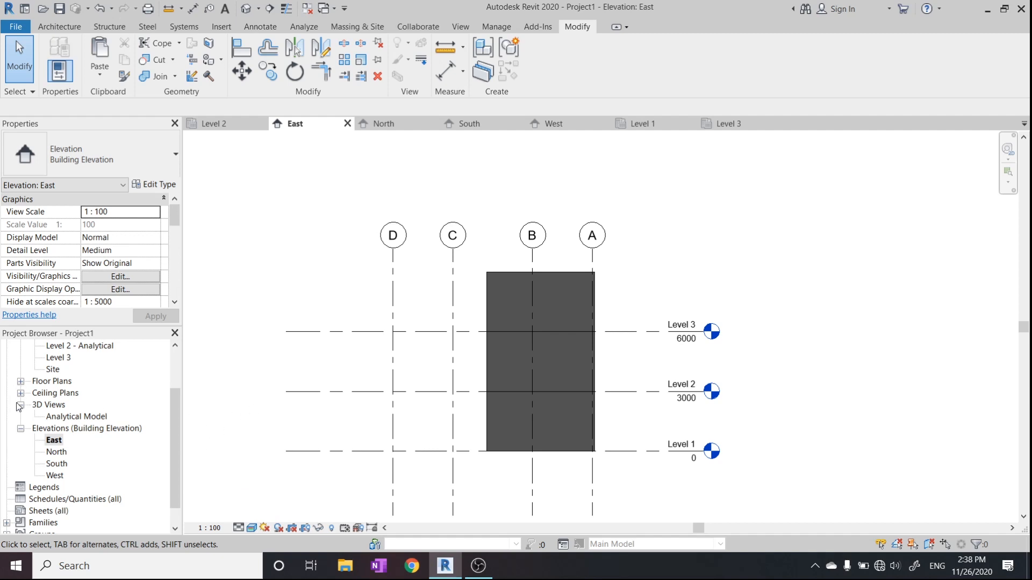
Open the Analytical Model view, and create the default 3D view showing the stacked walls and levels.
double_click(58, 418)
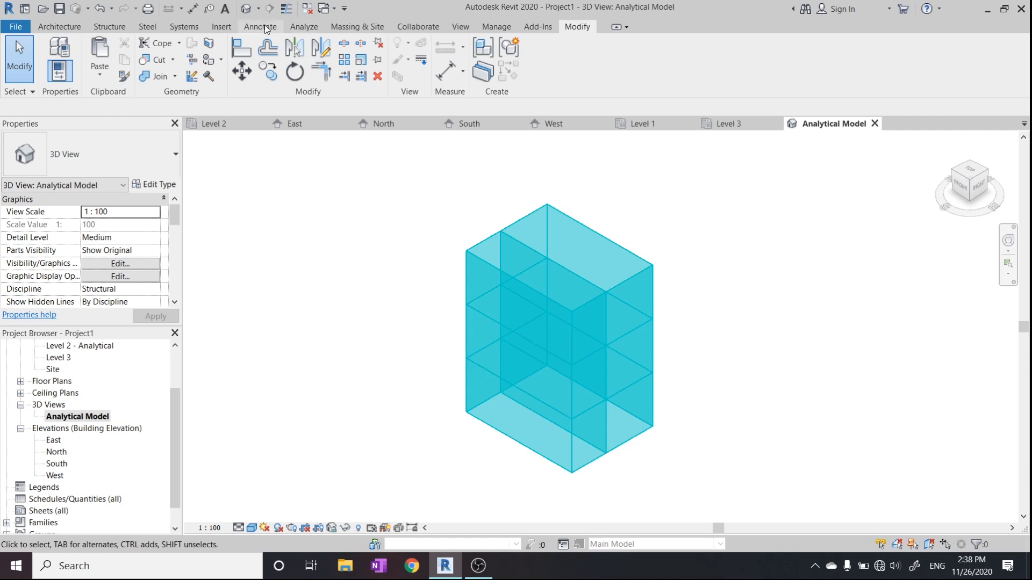
click(488, 29)
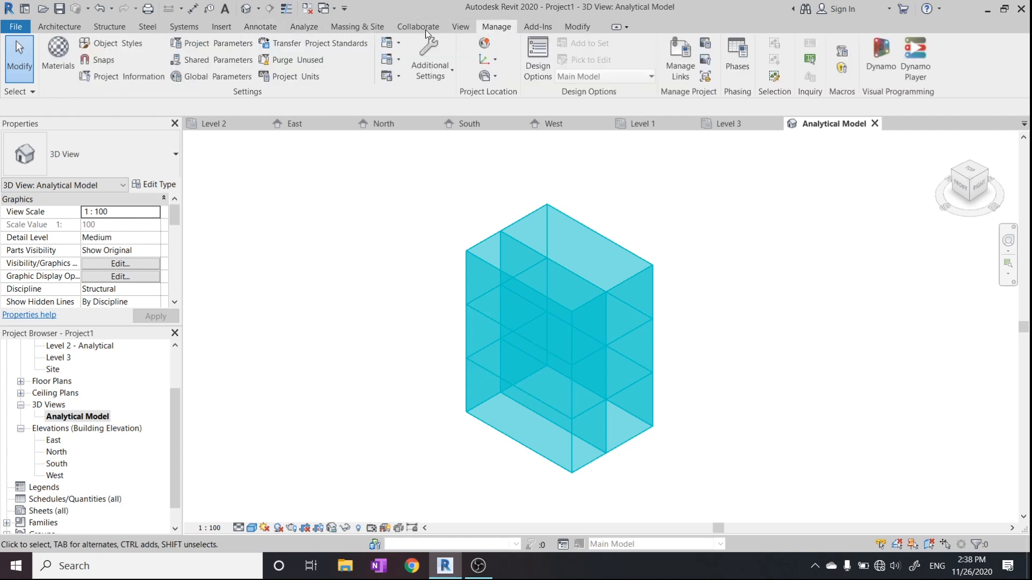
click(461, 28)
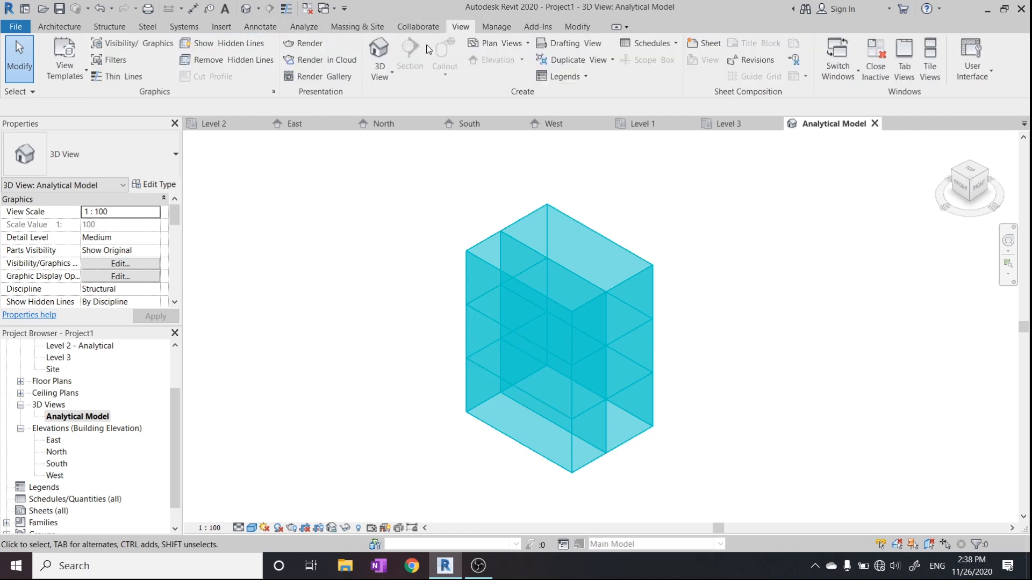
click(387, 53)
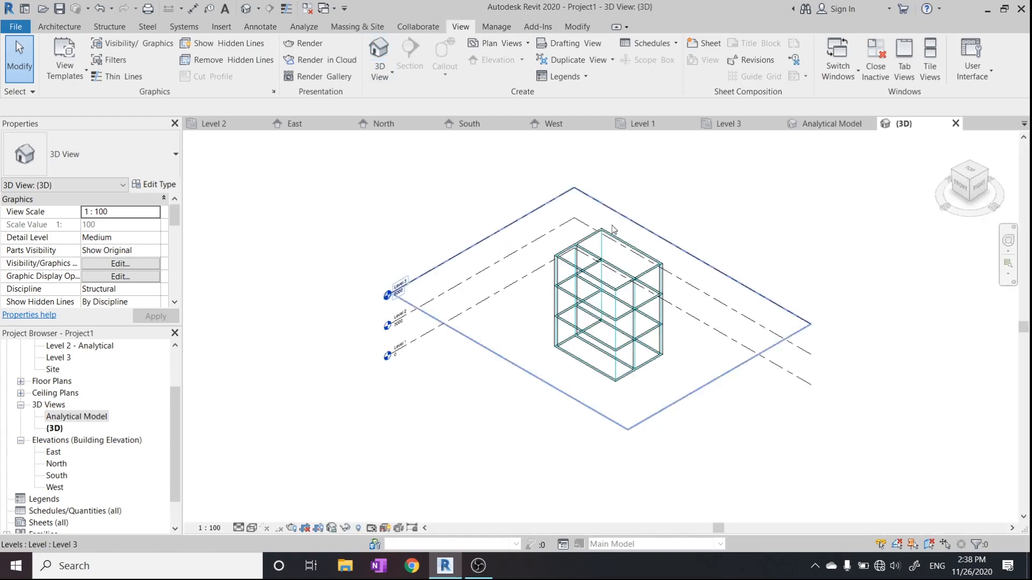
shift+middle_drag(628, 279, 532, 344)
scroll(618, 326, up, 2)
scroll(78, 372, up, 3)
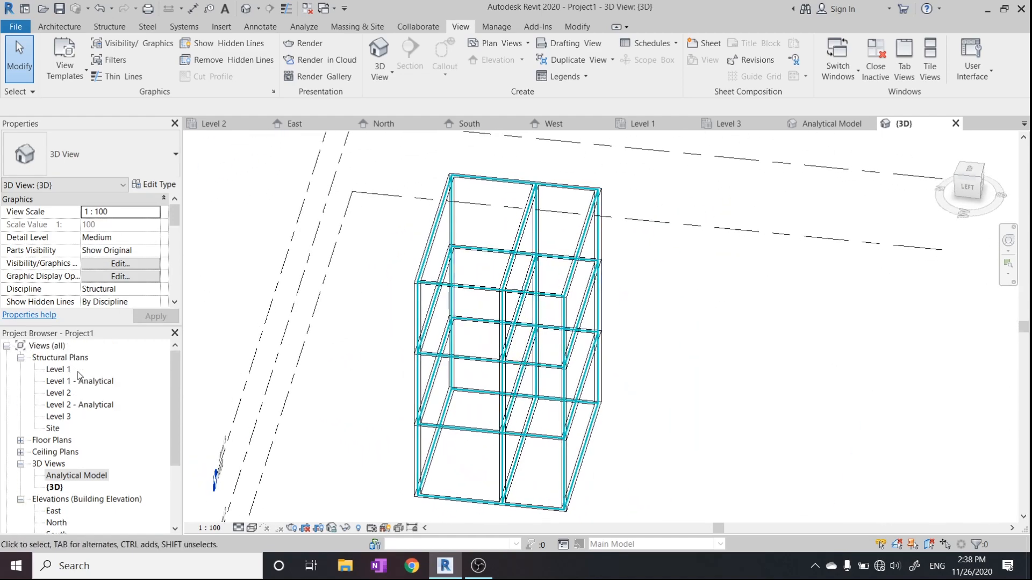
Open the Level 1 structural plan to view the wall layout against the grids.
double_click(64, 370)
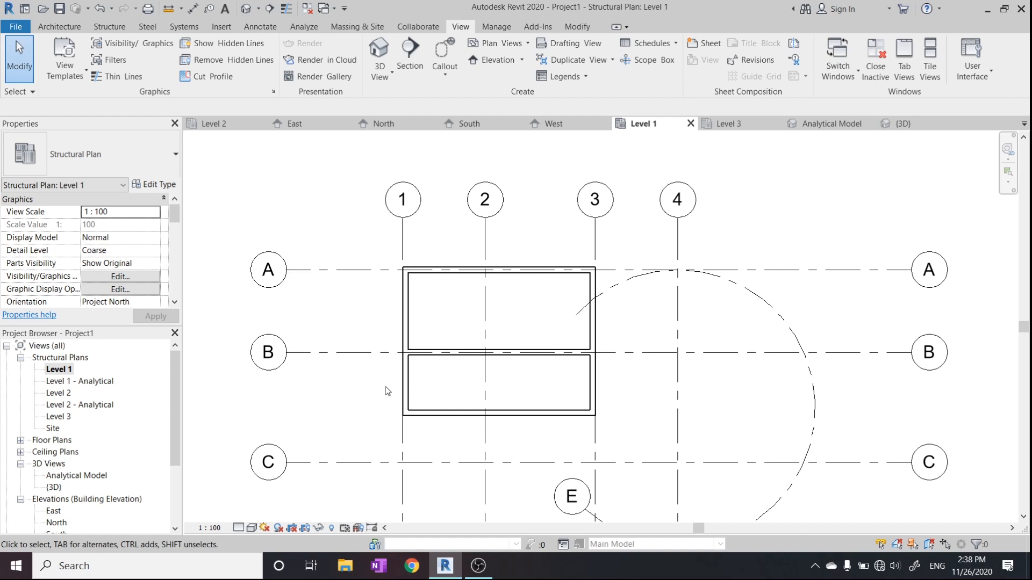
scroll(386, 389, up, 1)
scroll(79, 499, down, 1)
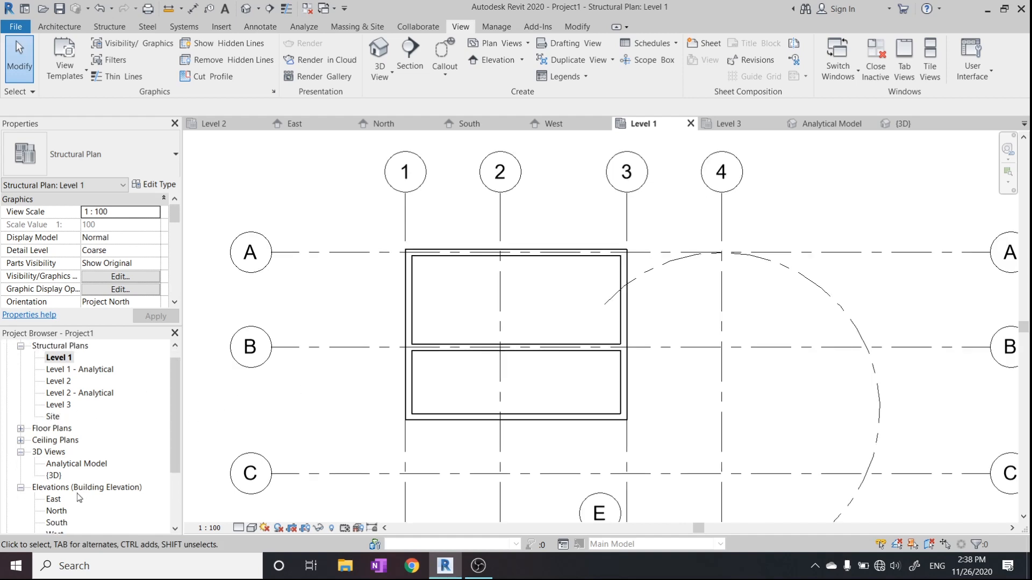
Return to the default 3D view and set its visual style to Realistic.
double_click(53, 476)
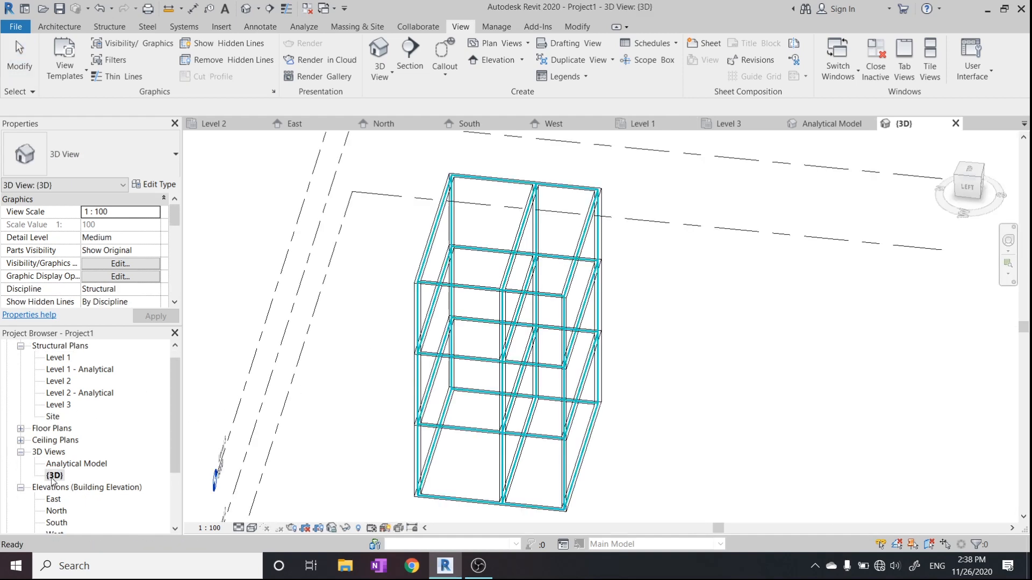
scroll(391, 454, up, 2)
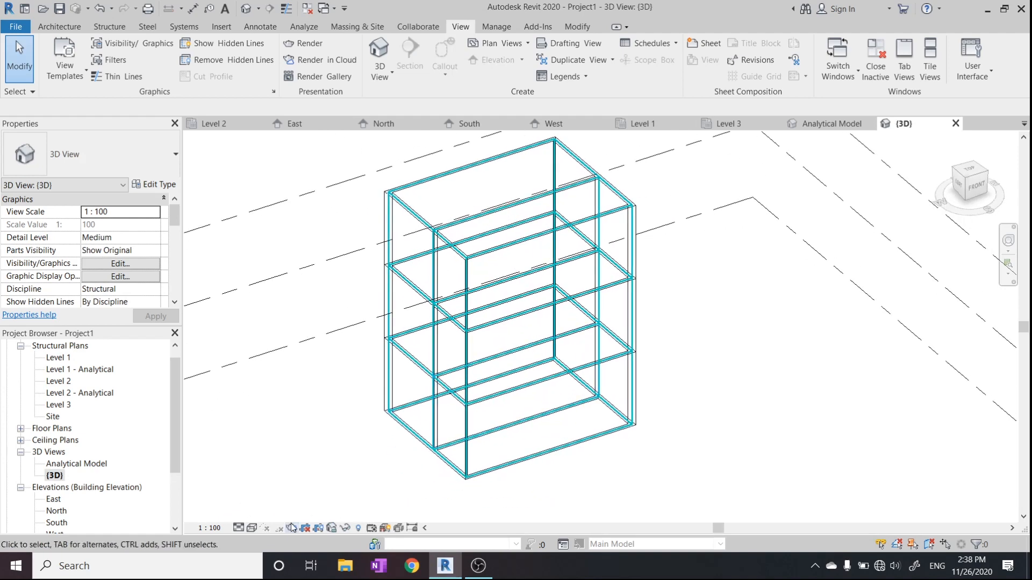
click(248, 530)
click(269, 501)
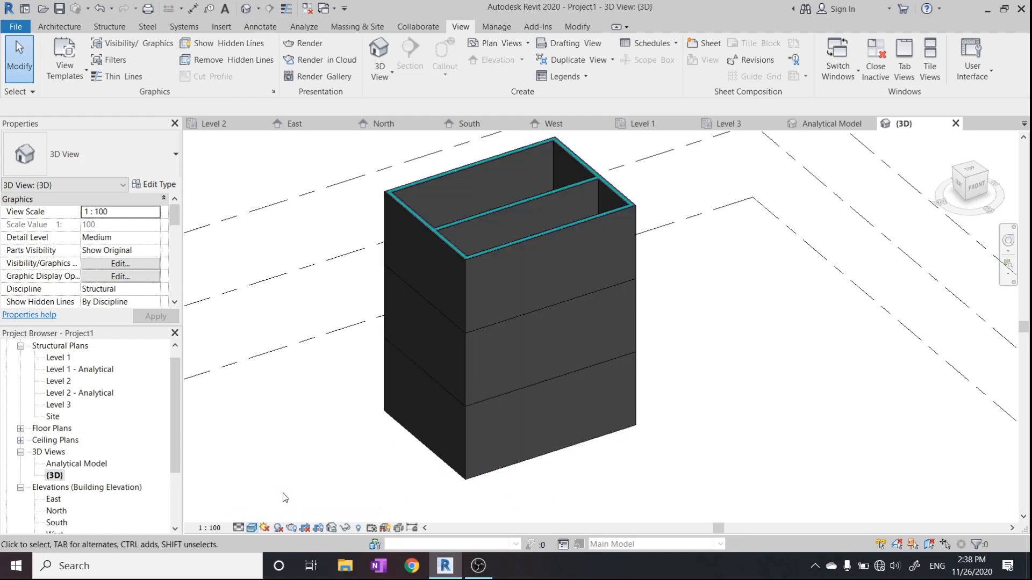
Examine the three storeys of stacked walls in 3D from above and from several sides.
shift+middle_drag(523, 392, 398, 322)
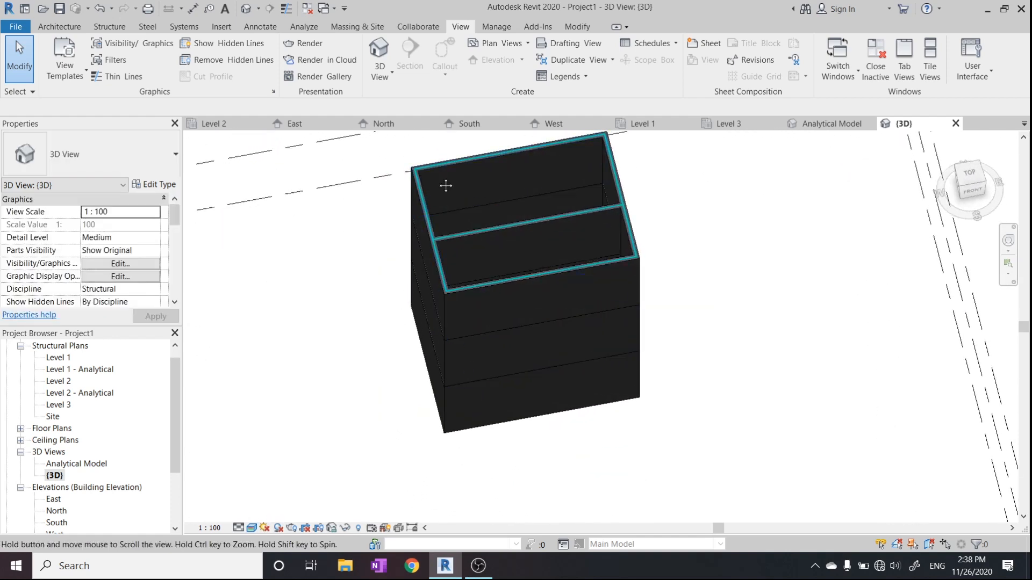
middle_drag(445, 183, 420, 221)
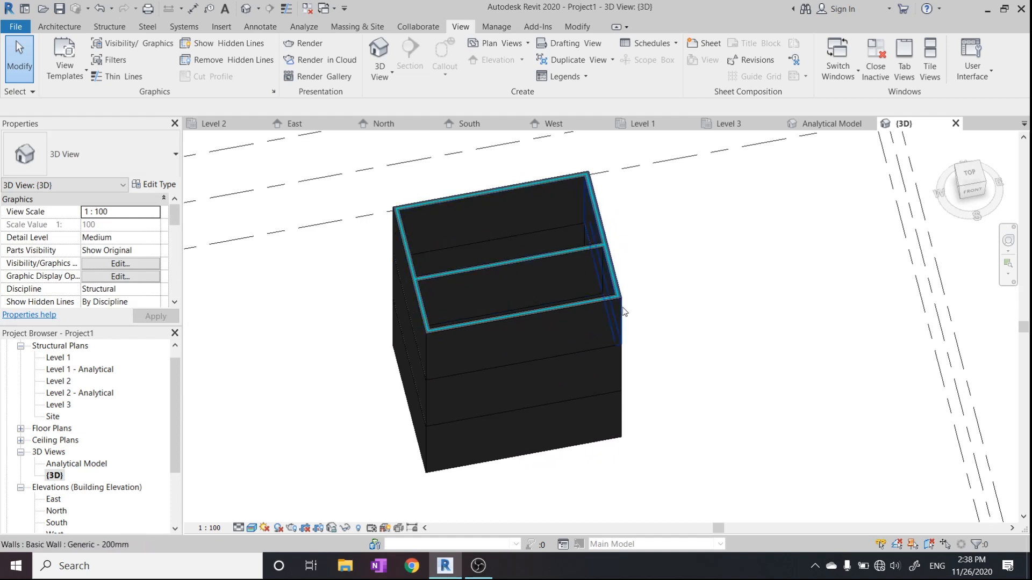
shift+middle_drag(579, 242, 720, 243)
scroll(95, 450, down, 2)
scroll(94, 450, up, 3)
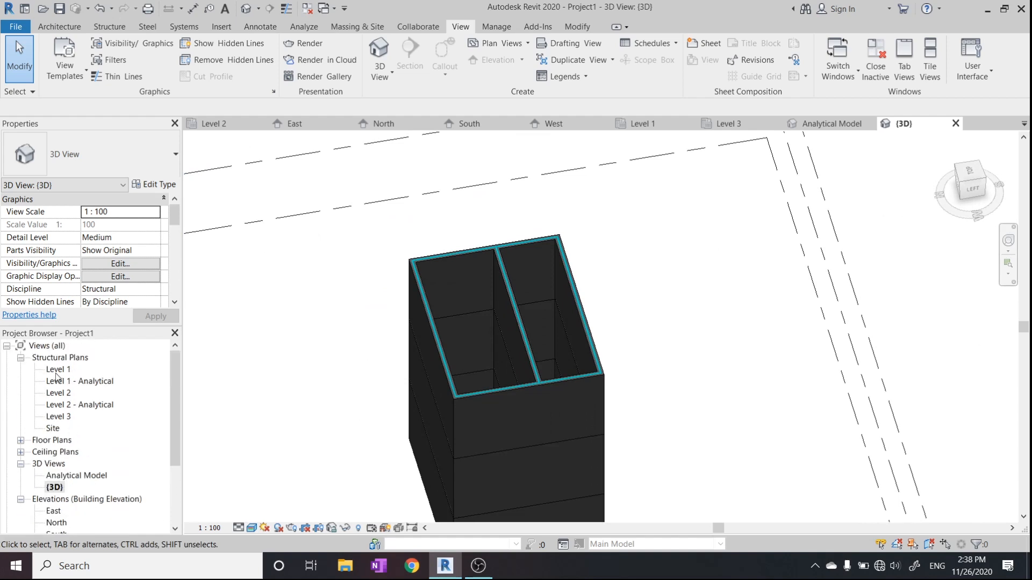
scroll(512, 401, down, 1)
middle_drag(639, 436, 652, 317)
scroll(645, 347, down, 2)
shift+middle_drag(645, 384, 703, 321)
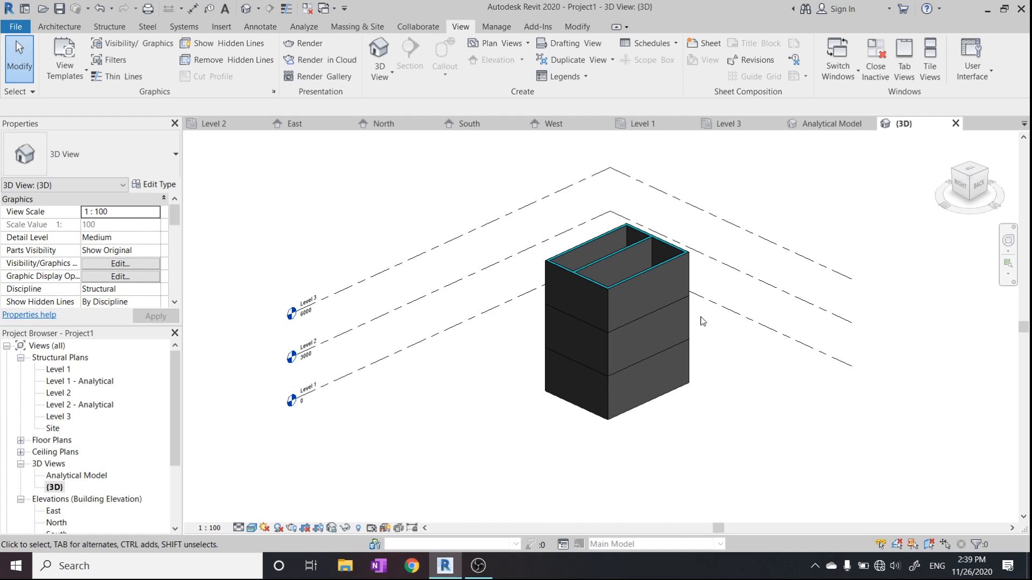